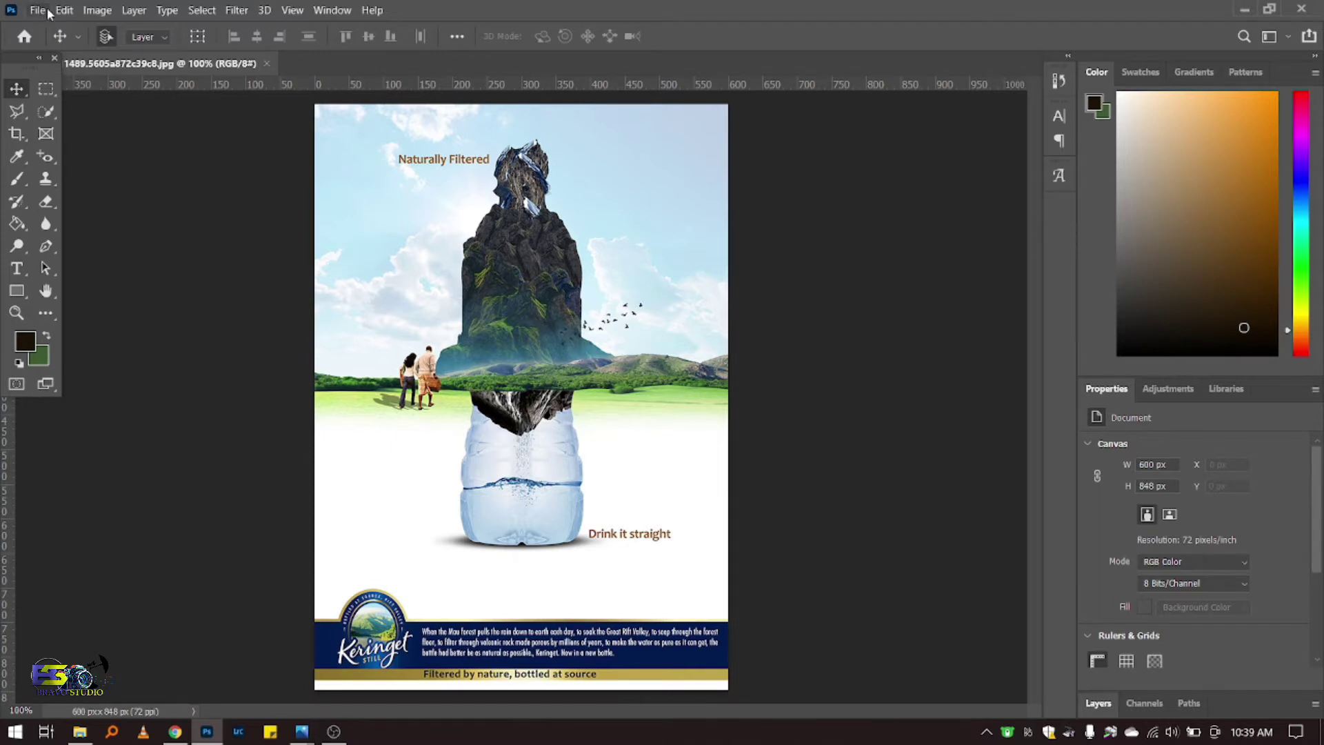
Step: Create a blank white A4 portrait document (2480 × 3508 px, 300 ppi) and show its Layers panel
key(ctrl+n)
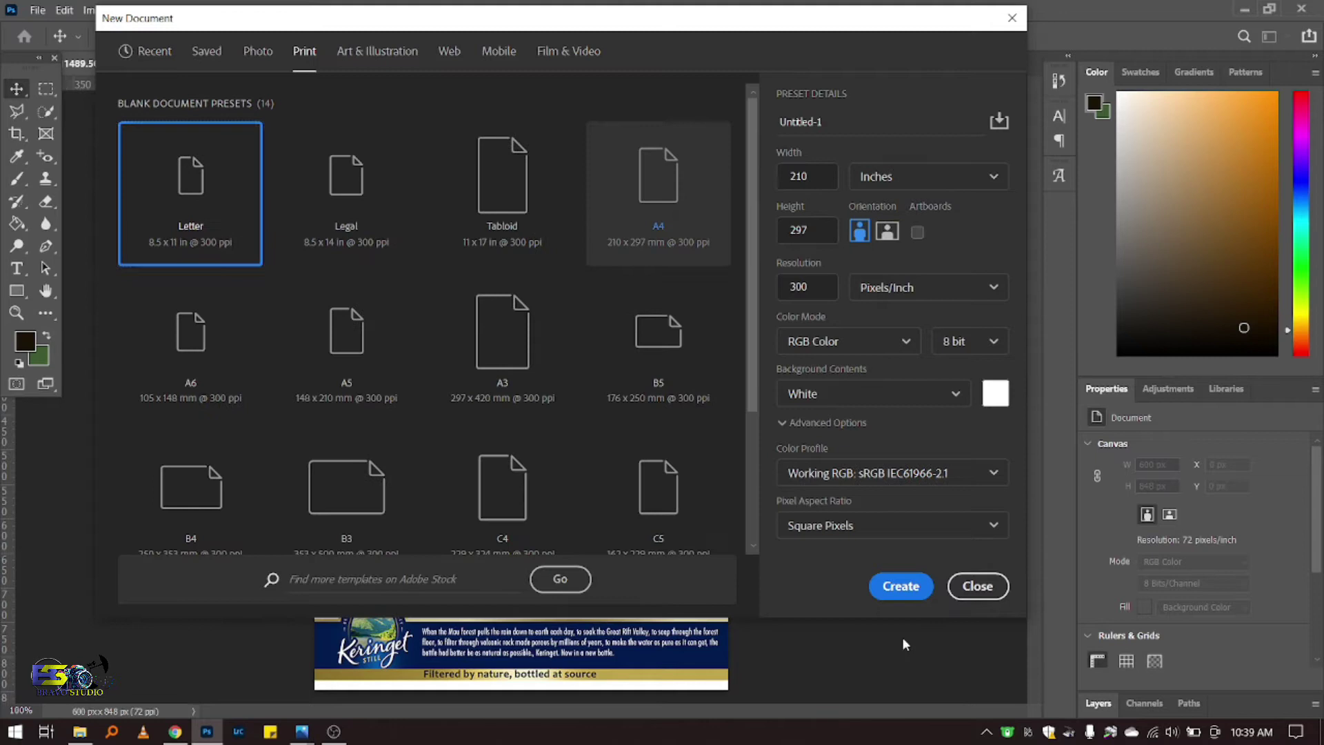
click(898, 597)
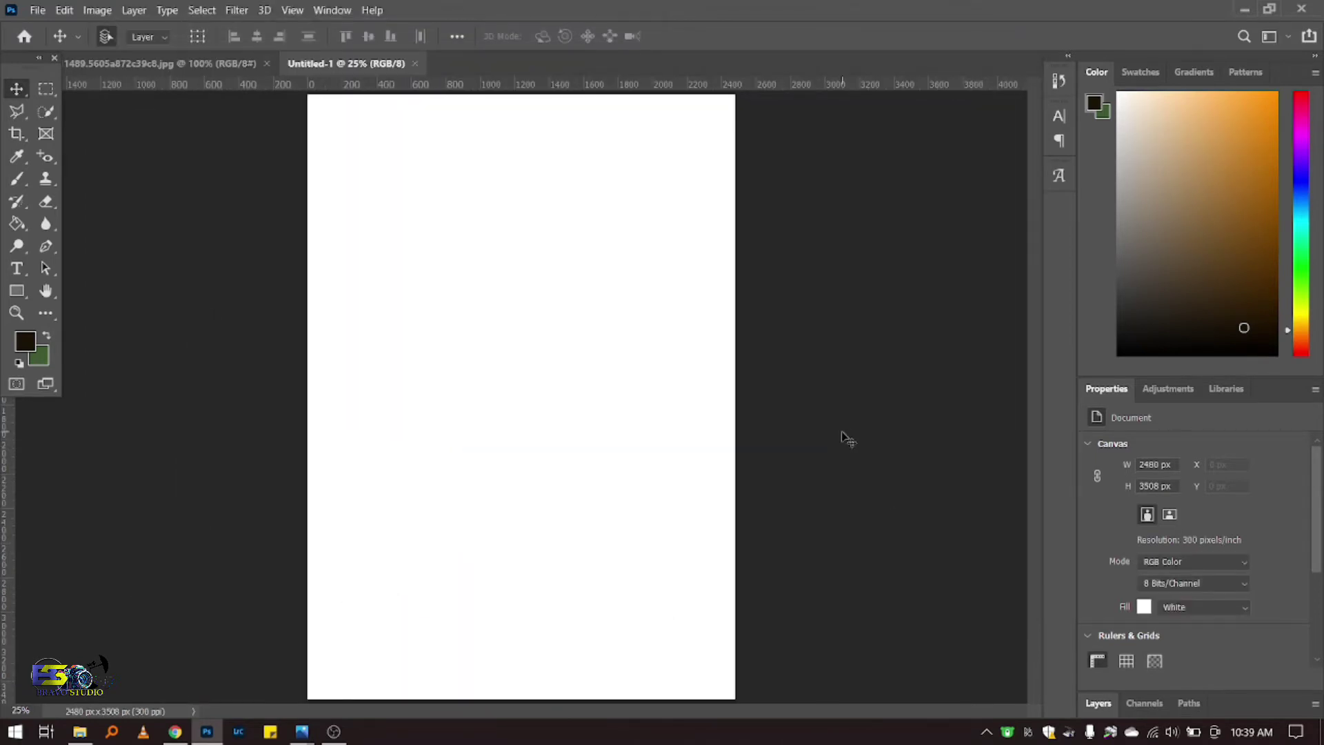
click(1097, 703)
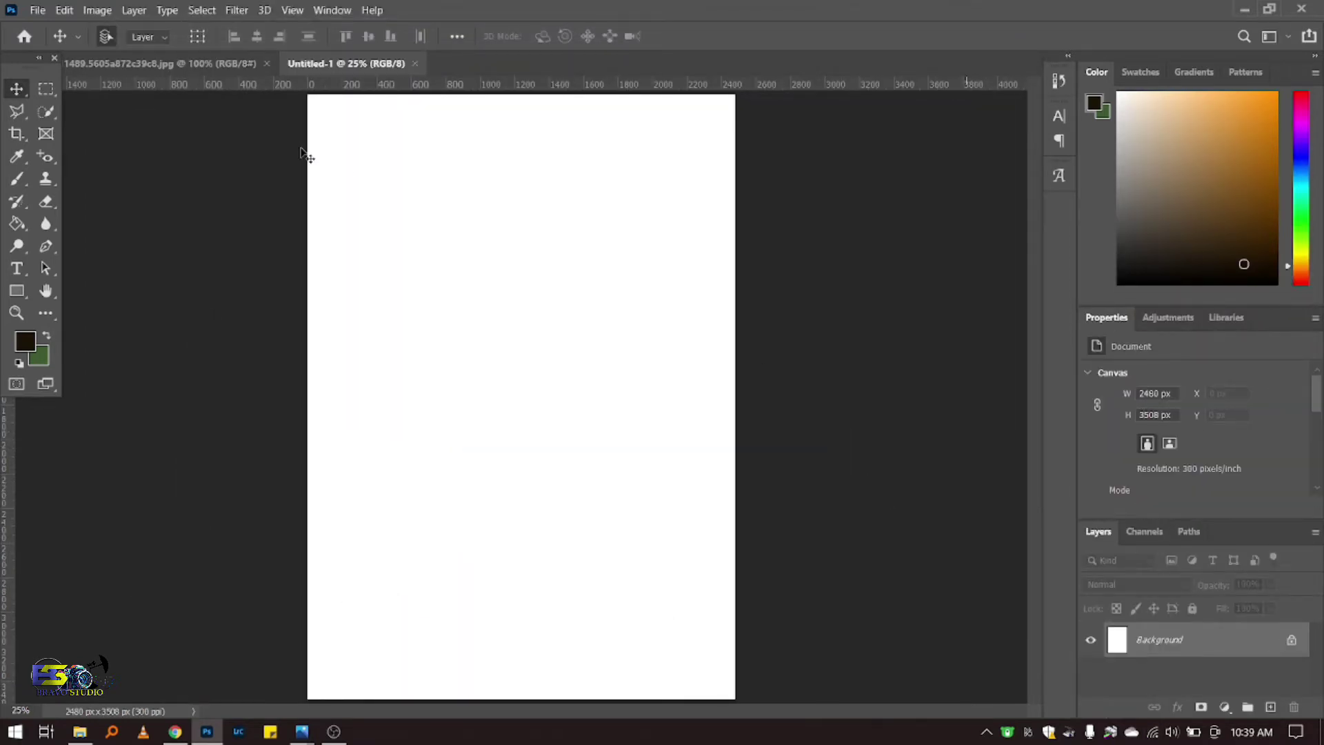
Step: In the reference poster, unlock the background and copy the bottom Keringet banner band onto its own layer
click(232, 73)
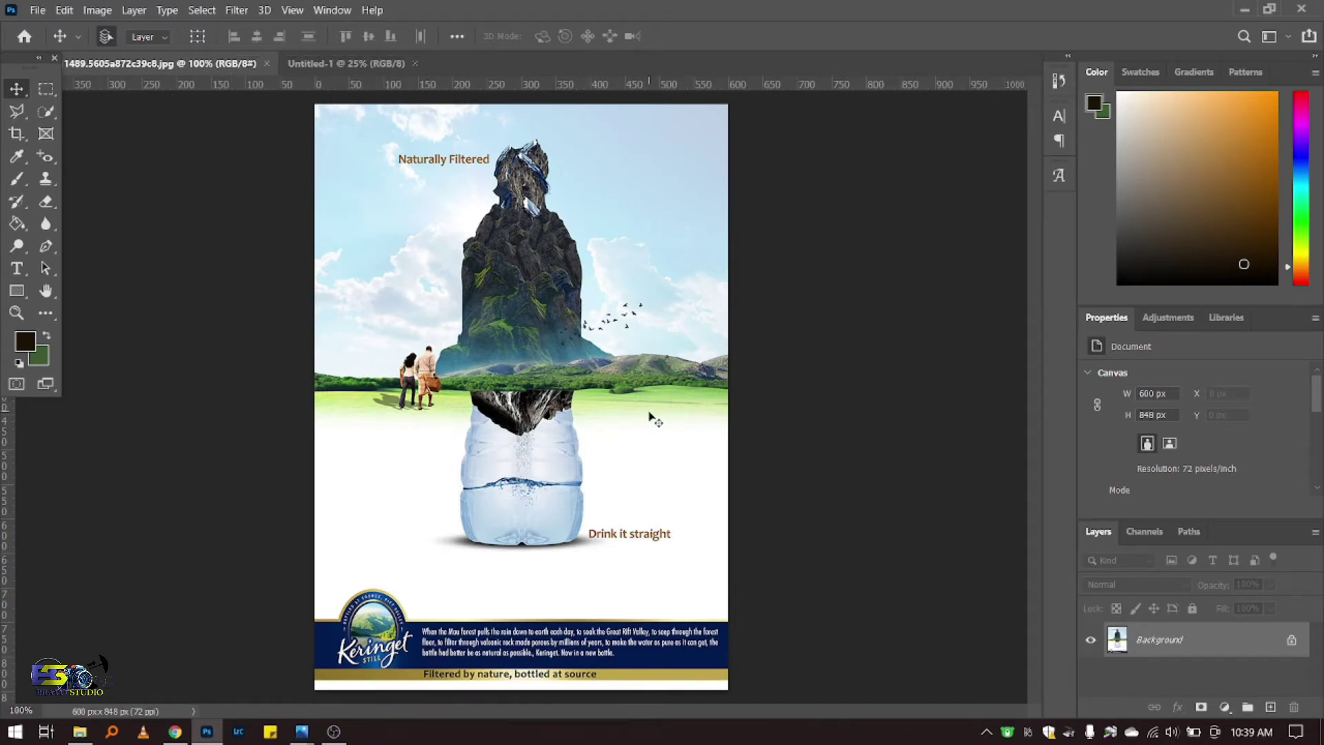
click(1291, 640)
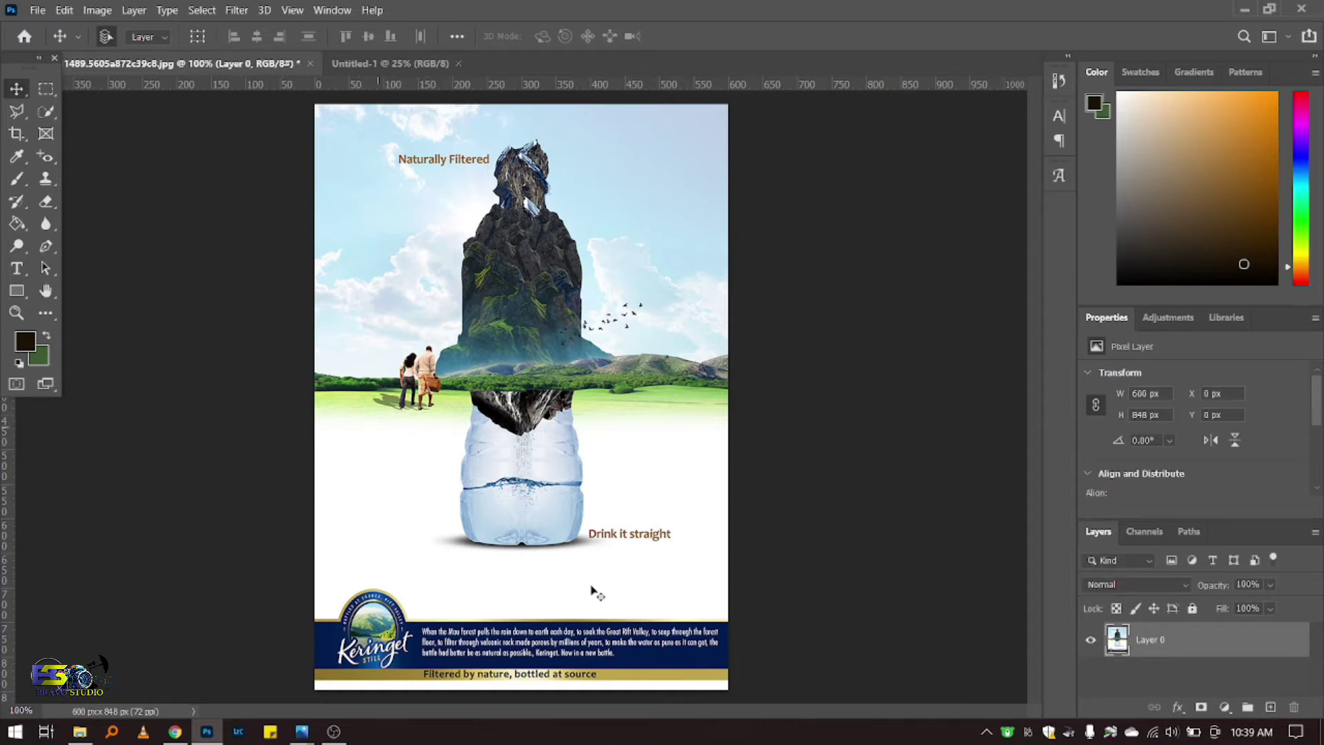
click(46, 88)
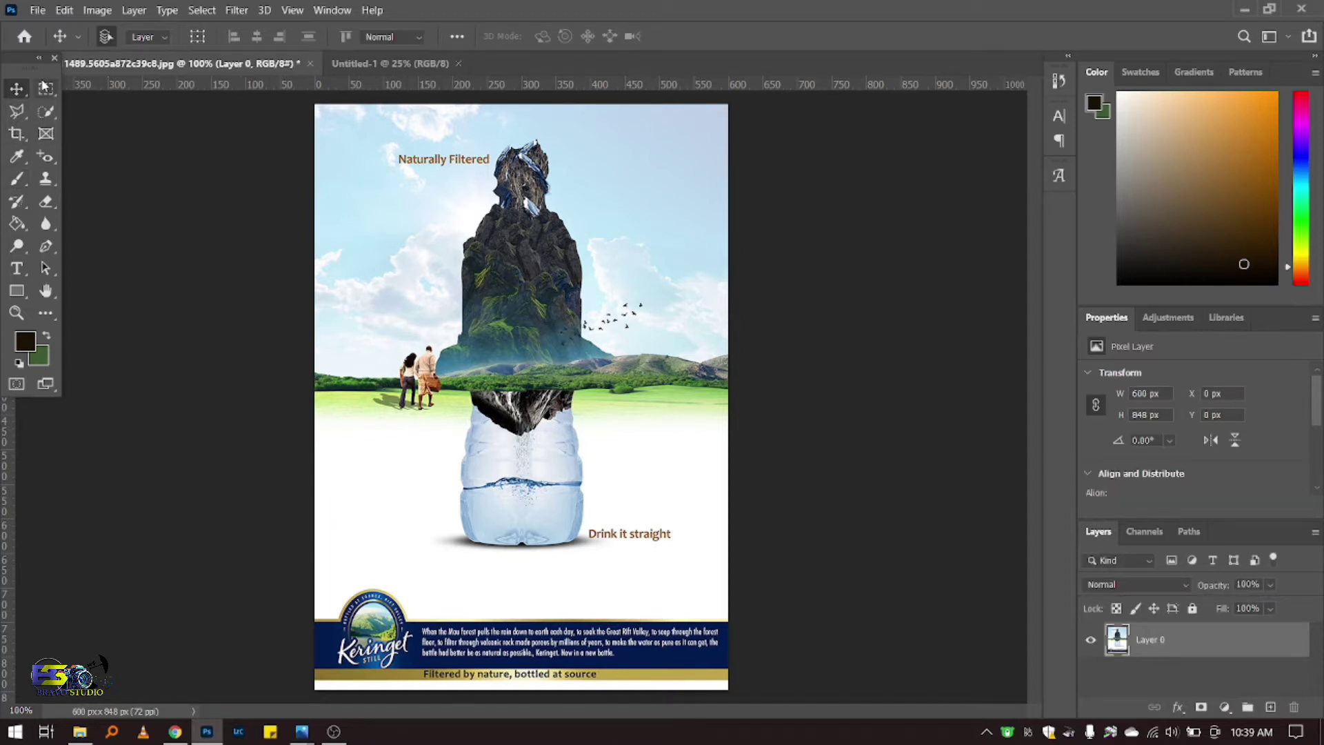
mouse_move(315, 104)
mouse_down()
mouse_move(659, 672)
mouse_move(728, 689)
mouse_up()
right_click(635, 340)
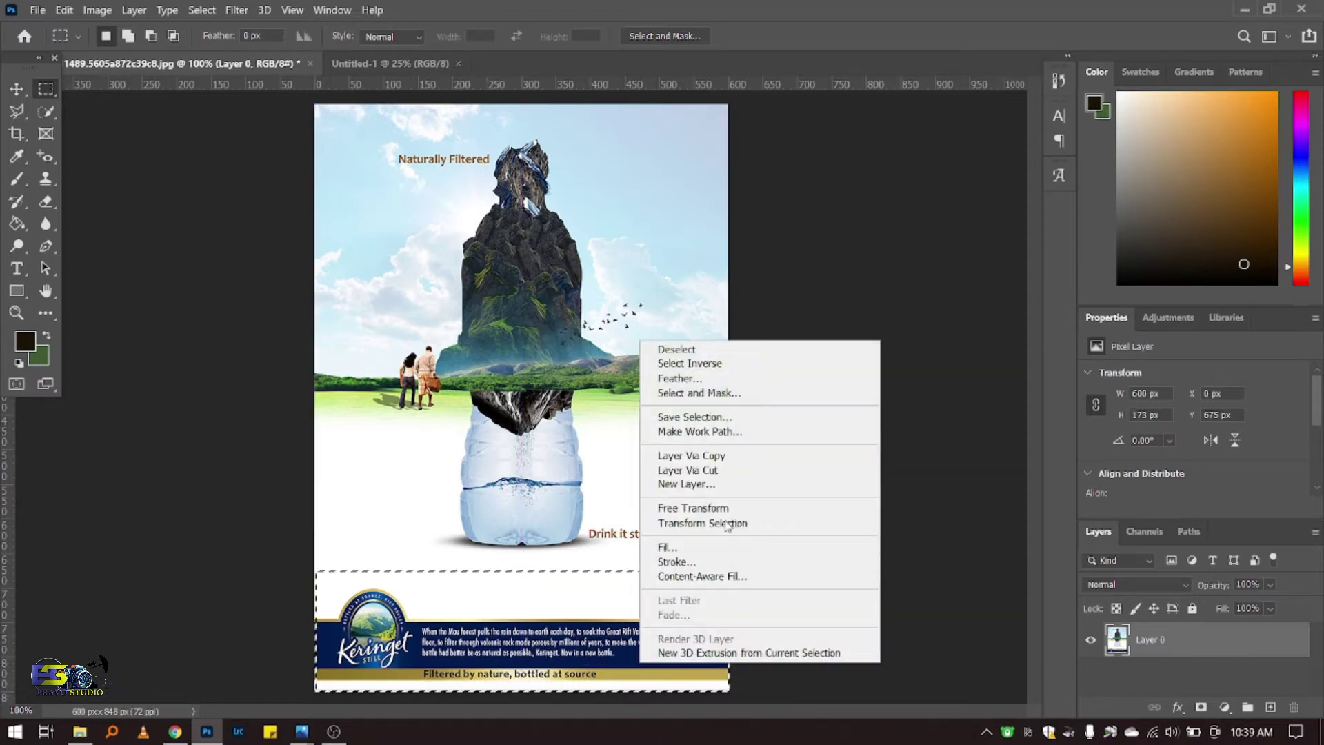
click(737, 460)
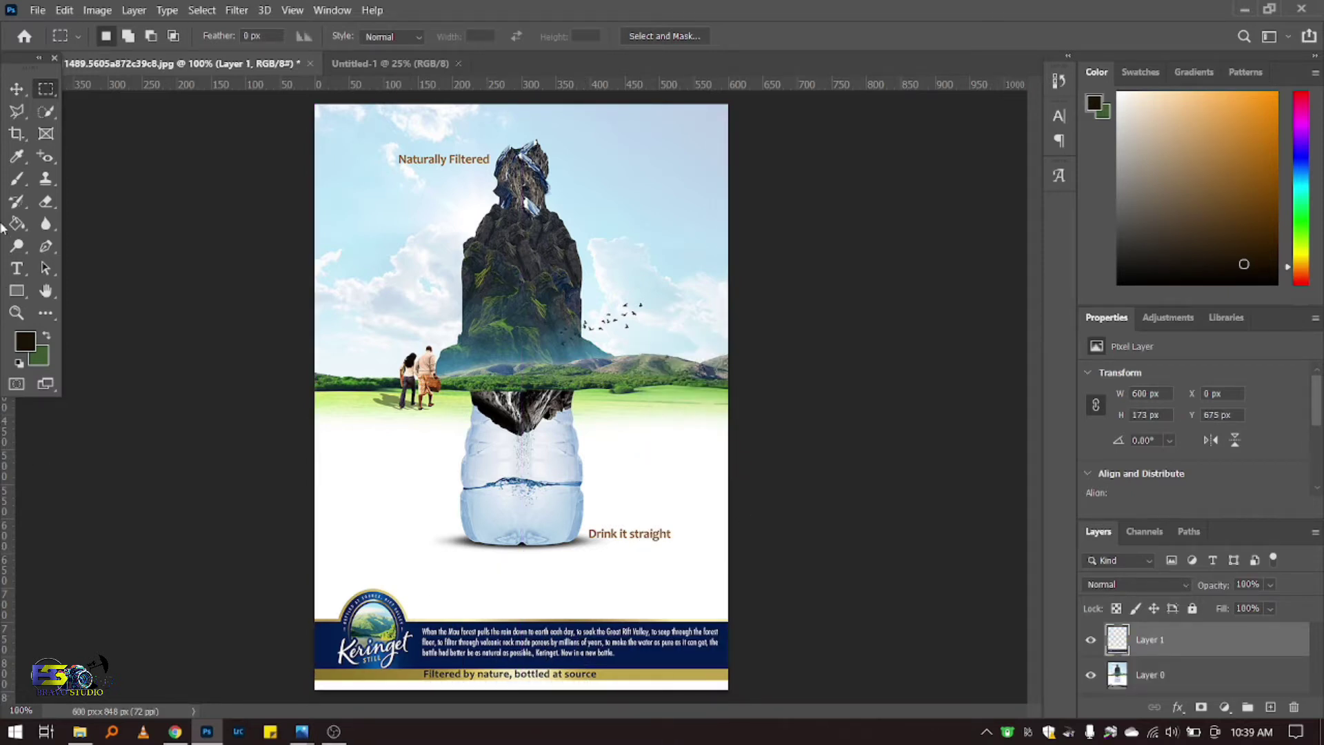
Step: Move the banner into the new A4 document and drag in the water-bottle PNG from Downloads
click(16, 88)
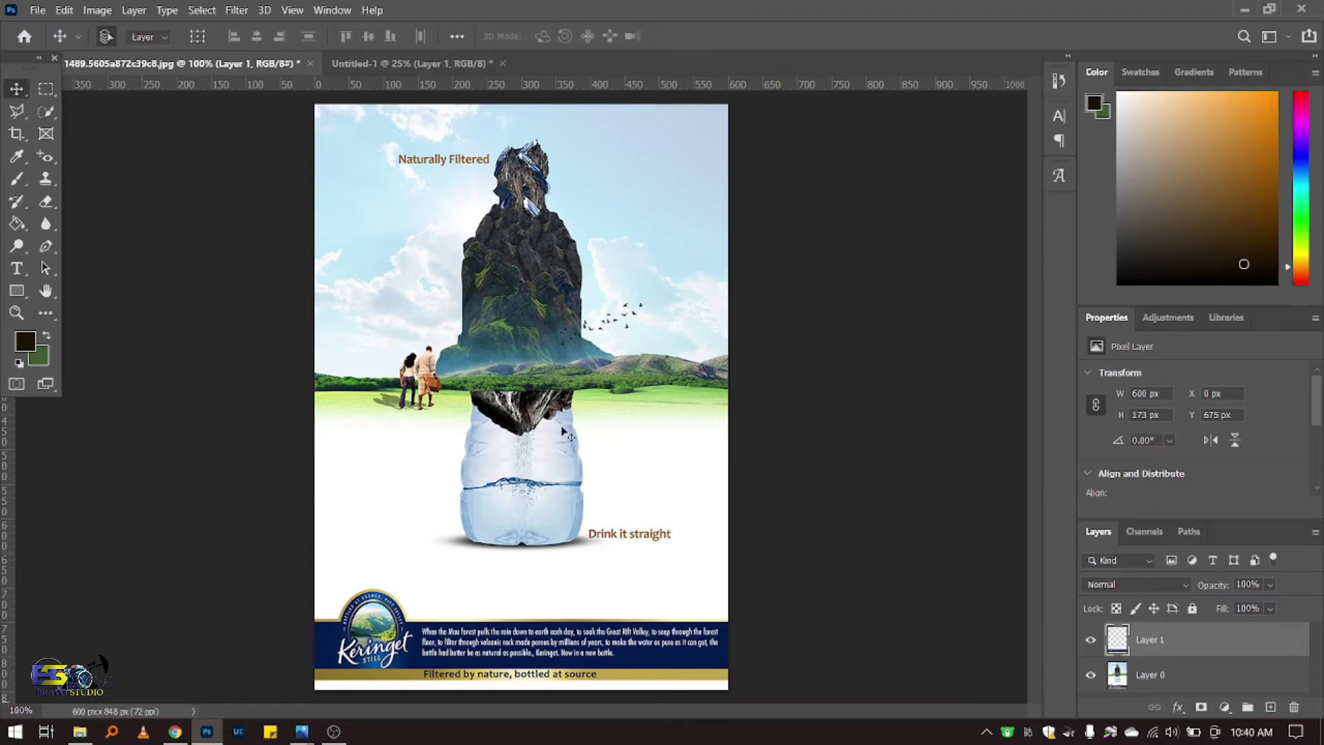
click(412, 64)
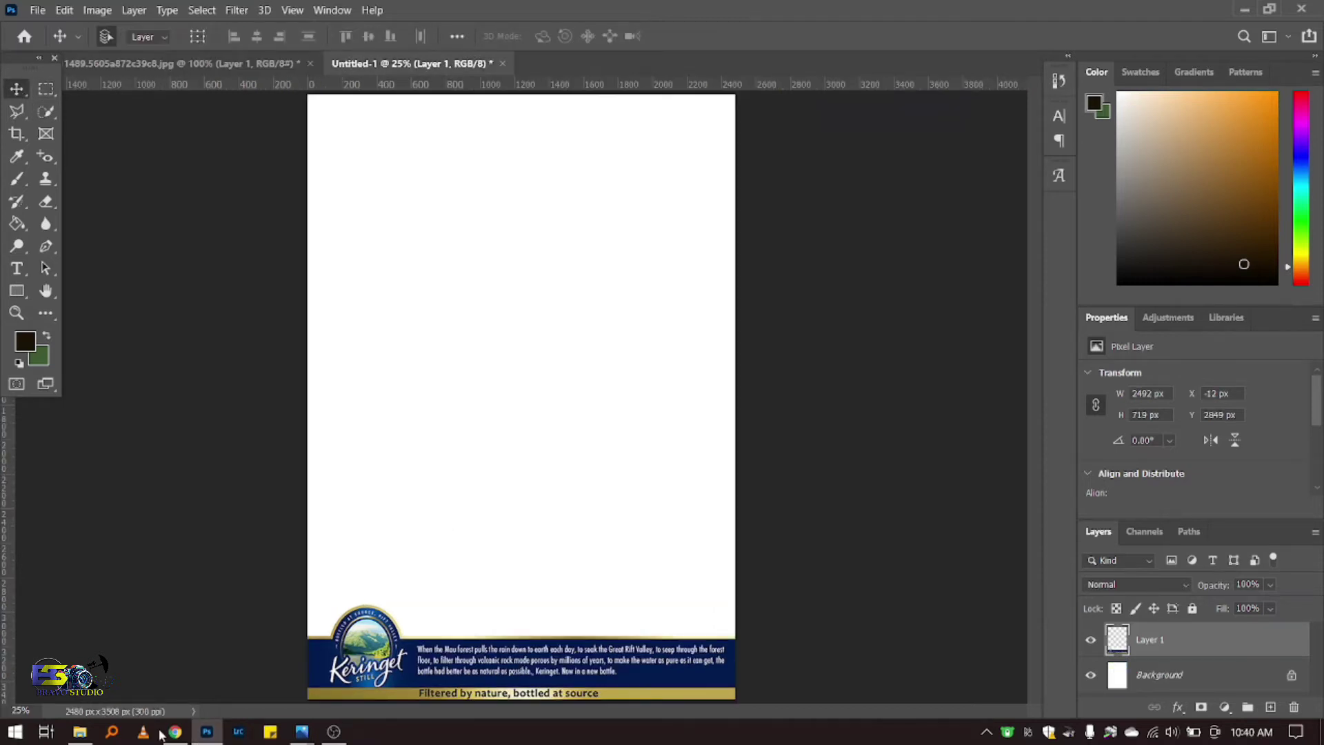
click(83, 732)
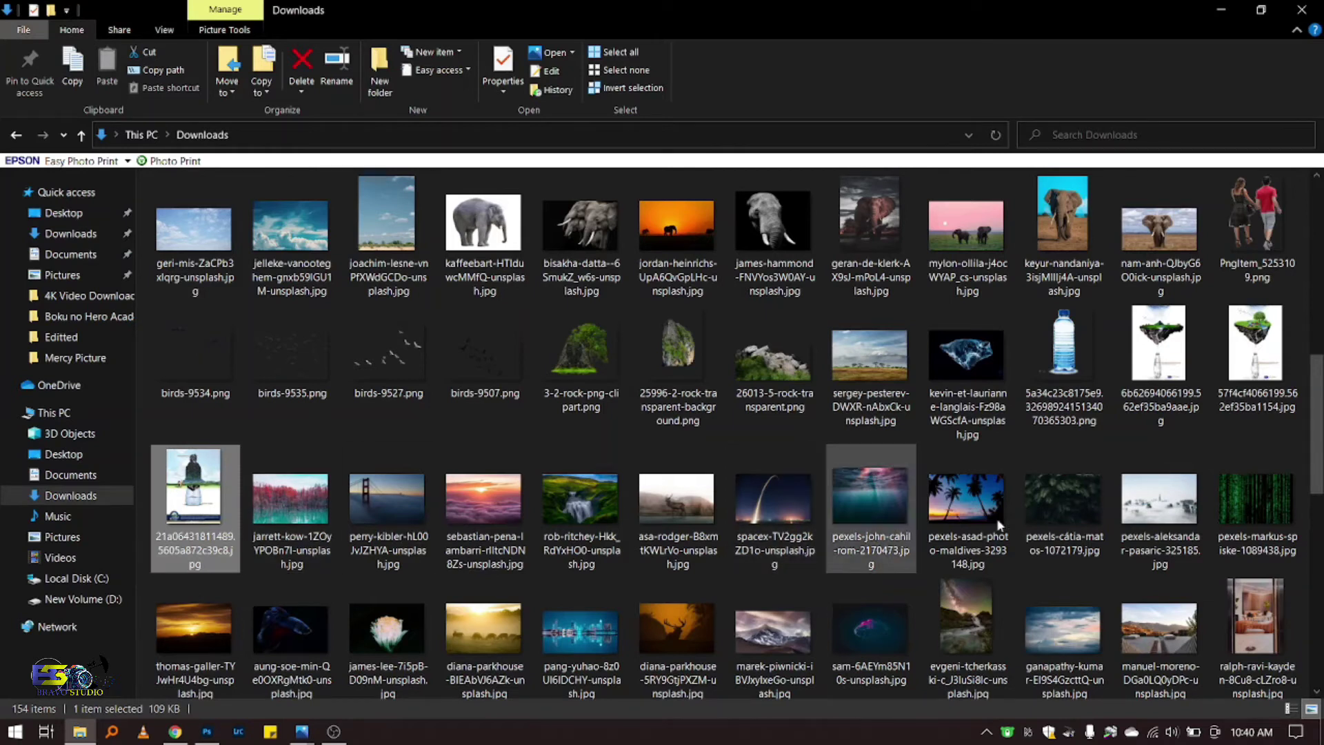
drag(1092, 375, 202, 736)
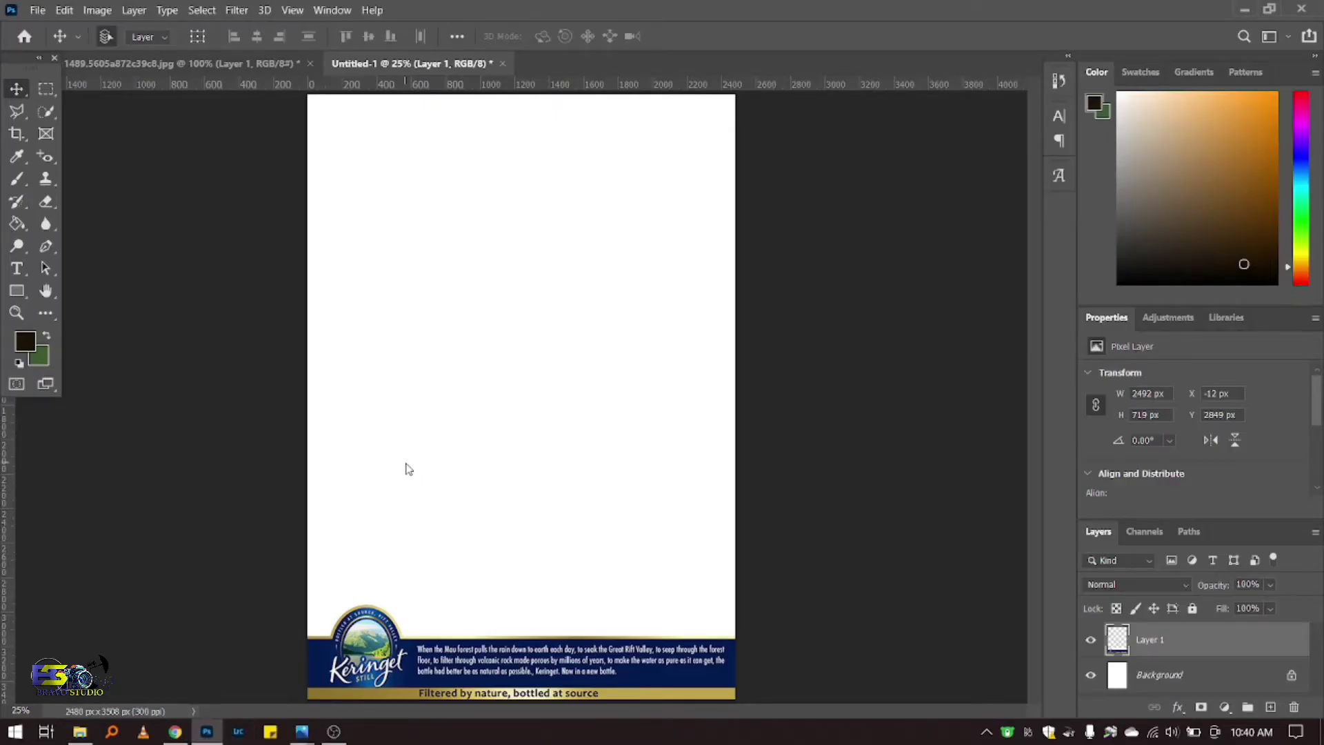
Step: Place the water-bottle image, enlarge it to about 301% and commit the placement
drag(202, 736, 413, 476)
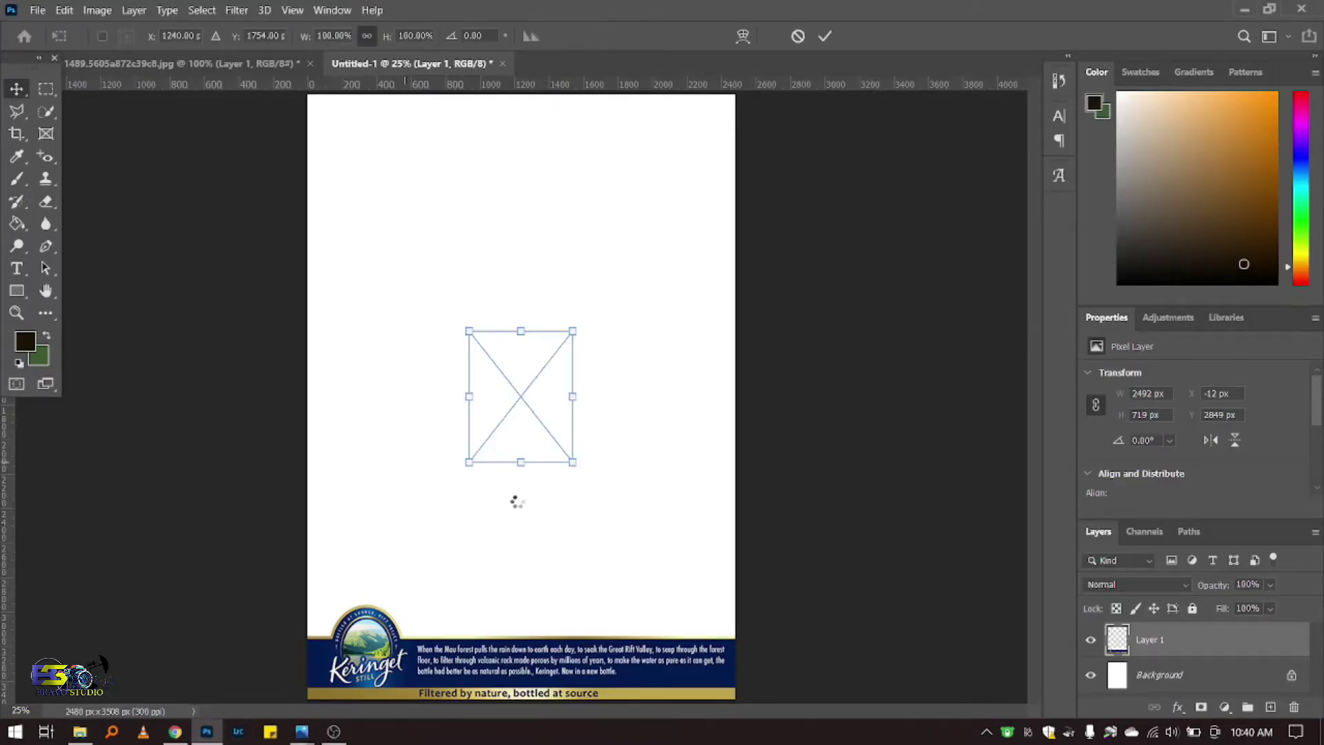
mouse_move(573, 460)
mouse_down()
mouse_move(780, 579)
mouse_move(491, 418)
mouse_up()
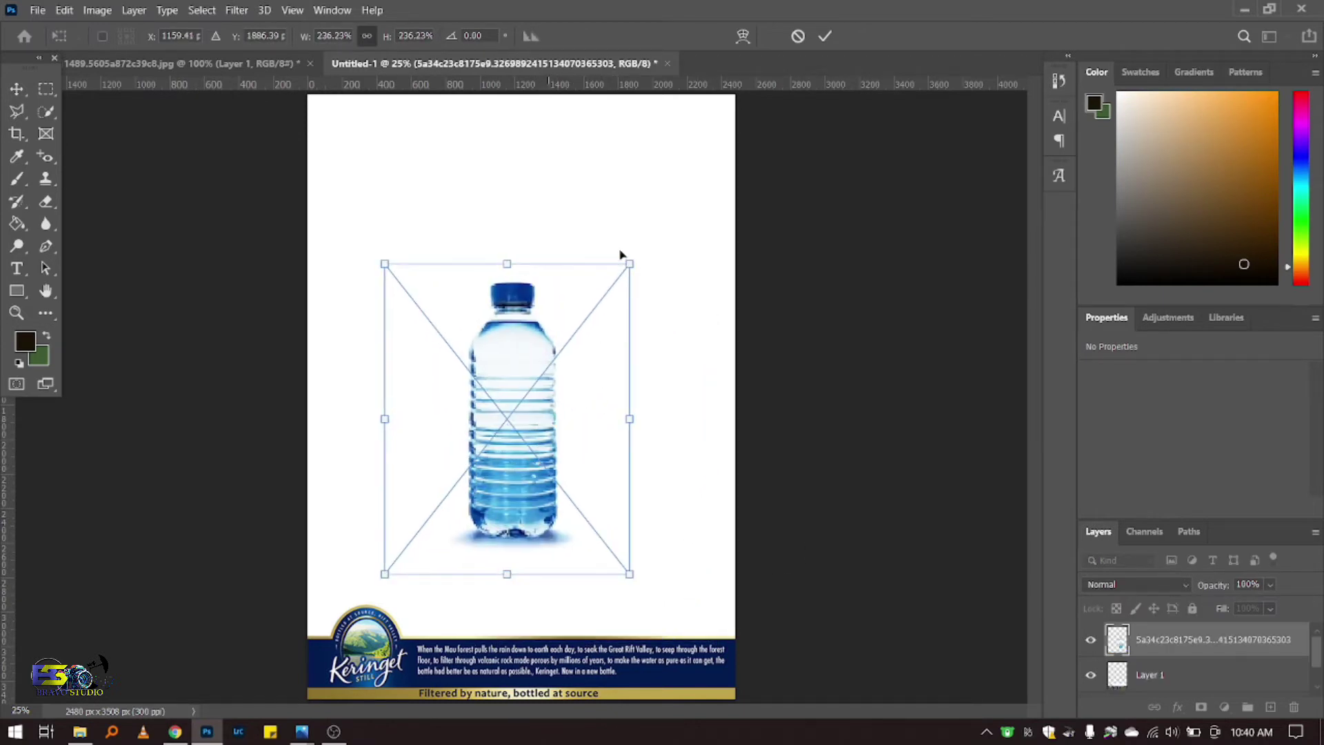
drag(636, 261, 714, 189)
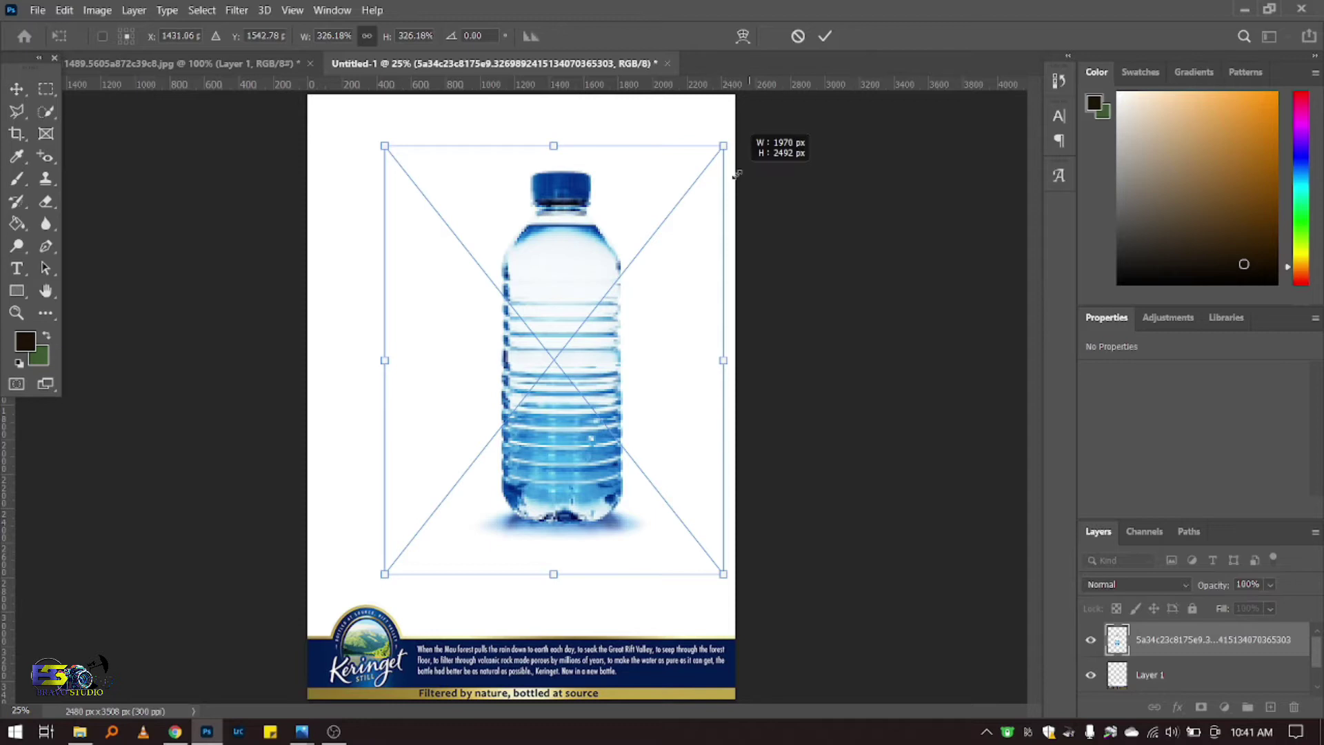
drag(561, 299, 530, 286)
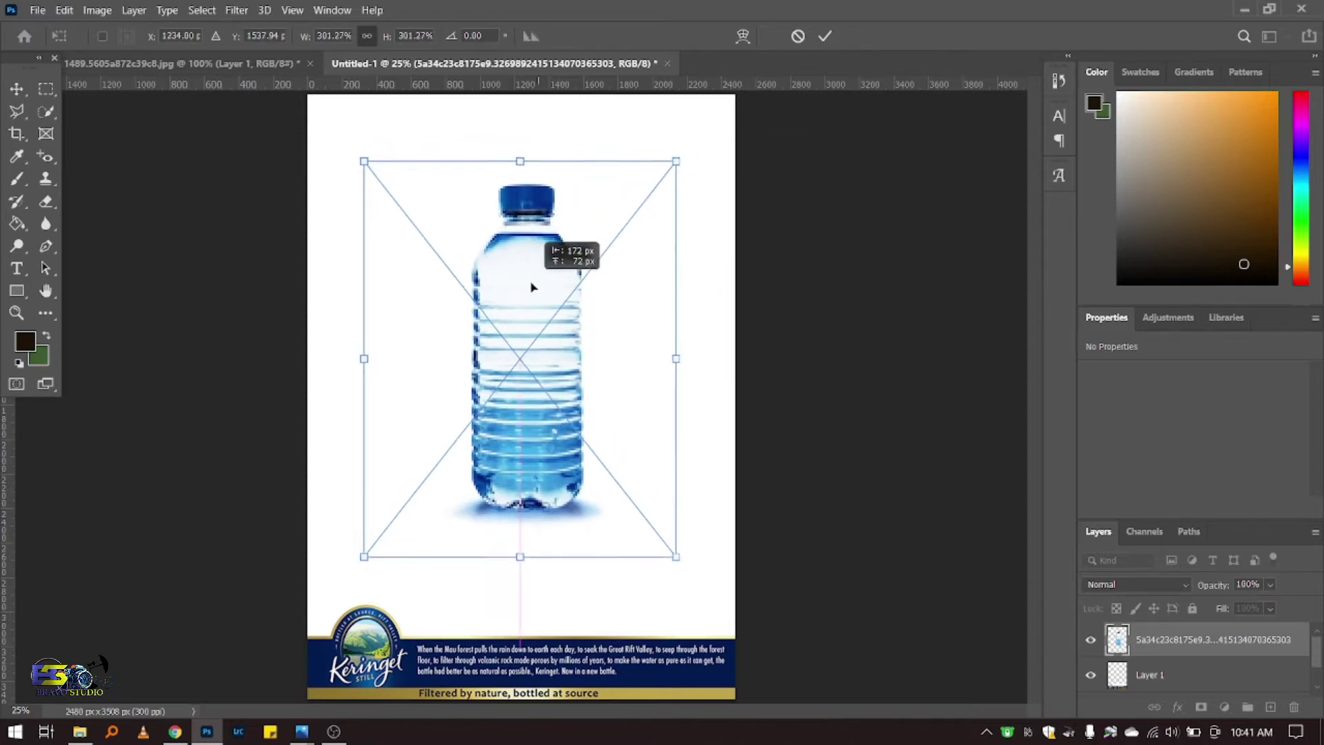
click(826, 36)
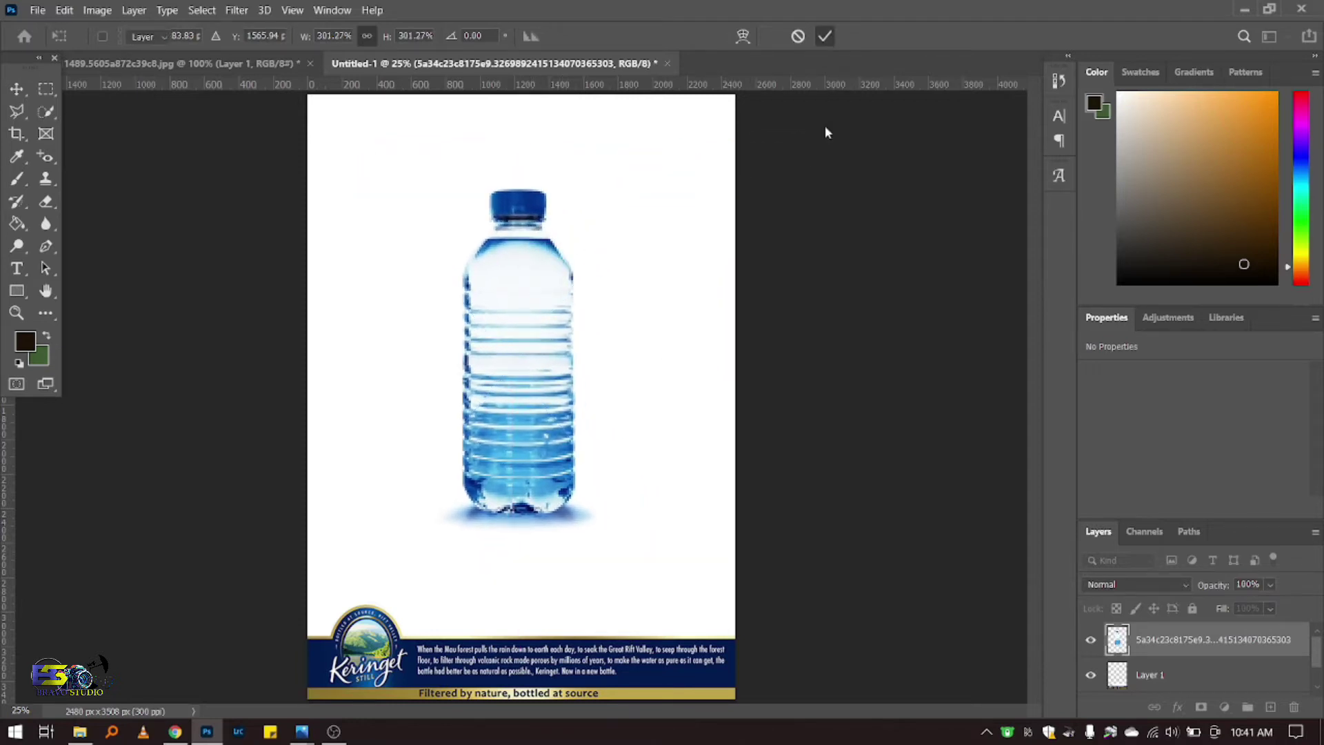
drag(539, 329, 539, 375)
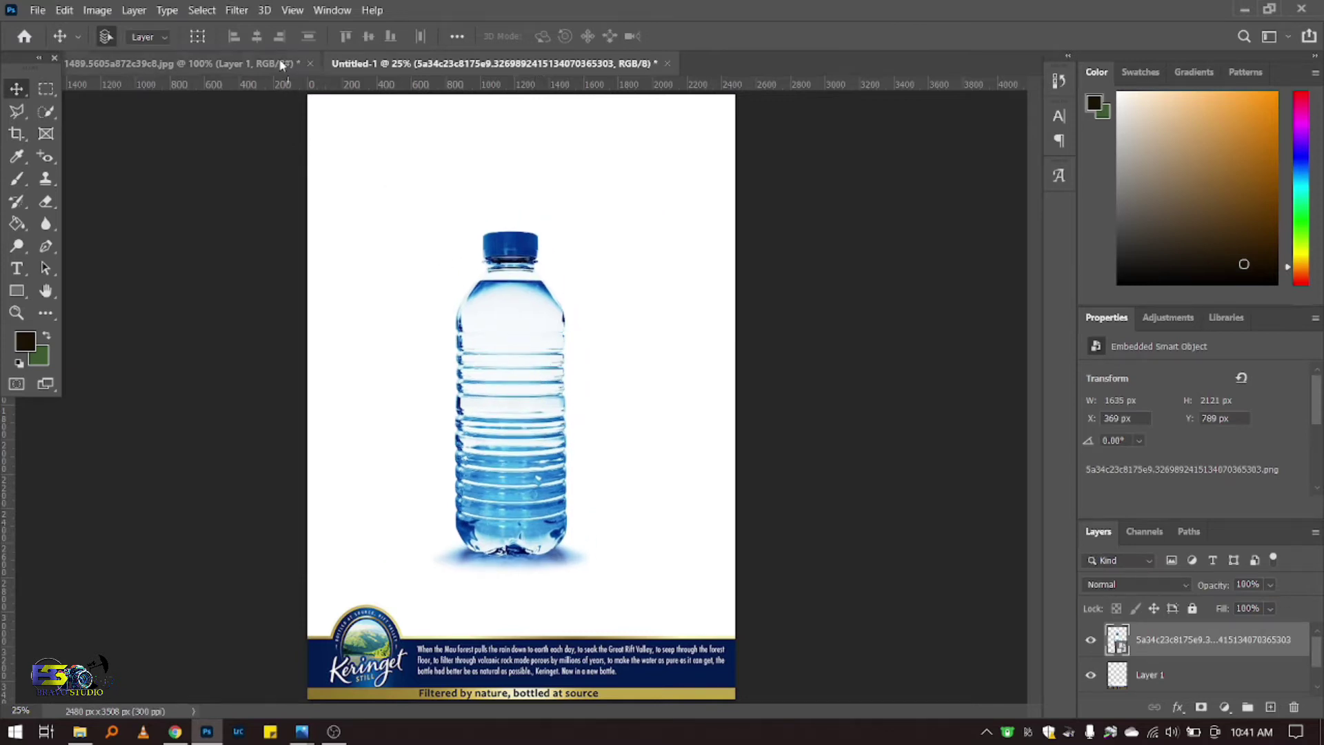
Step: Enlarge the bottle further to about 388% and centre it above the banner
click(207, 63)
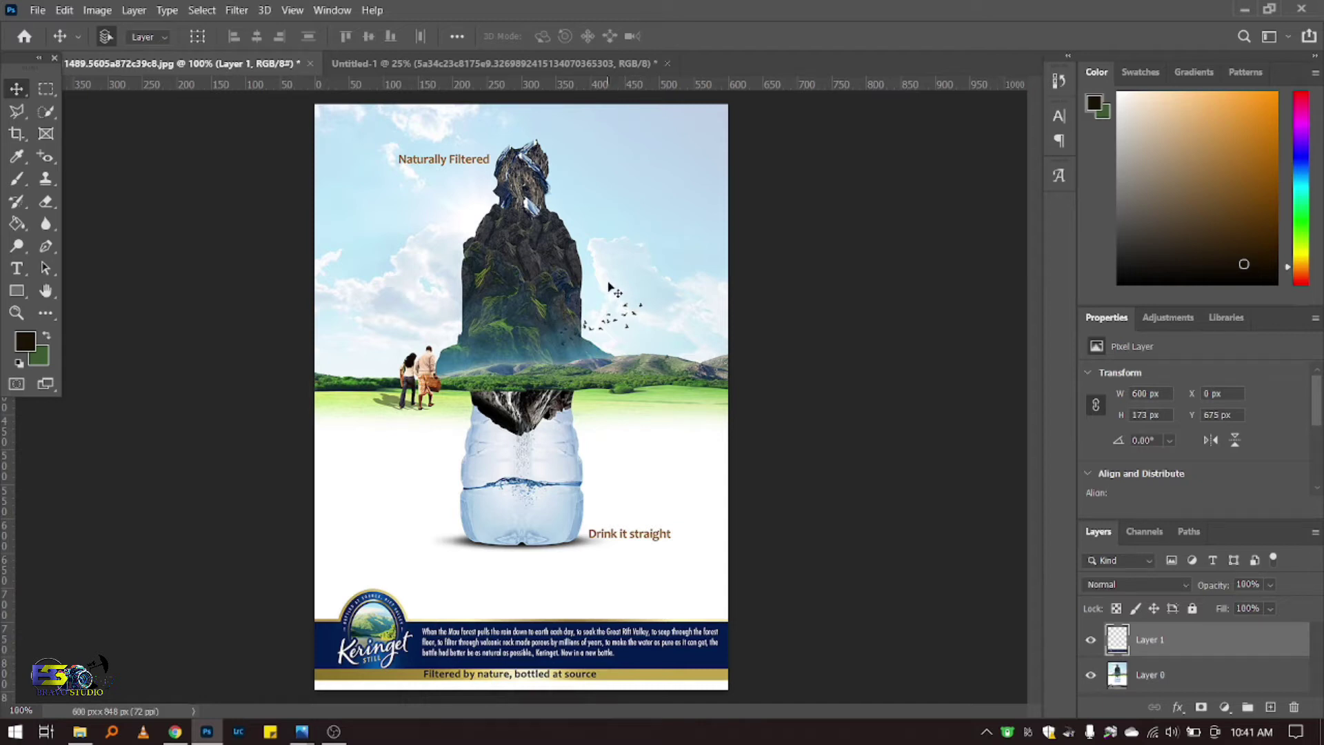
click(493, 63)
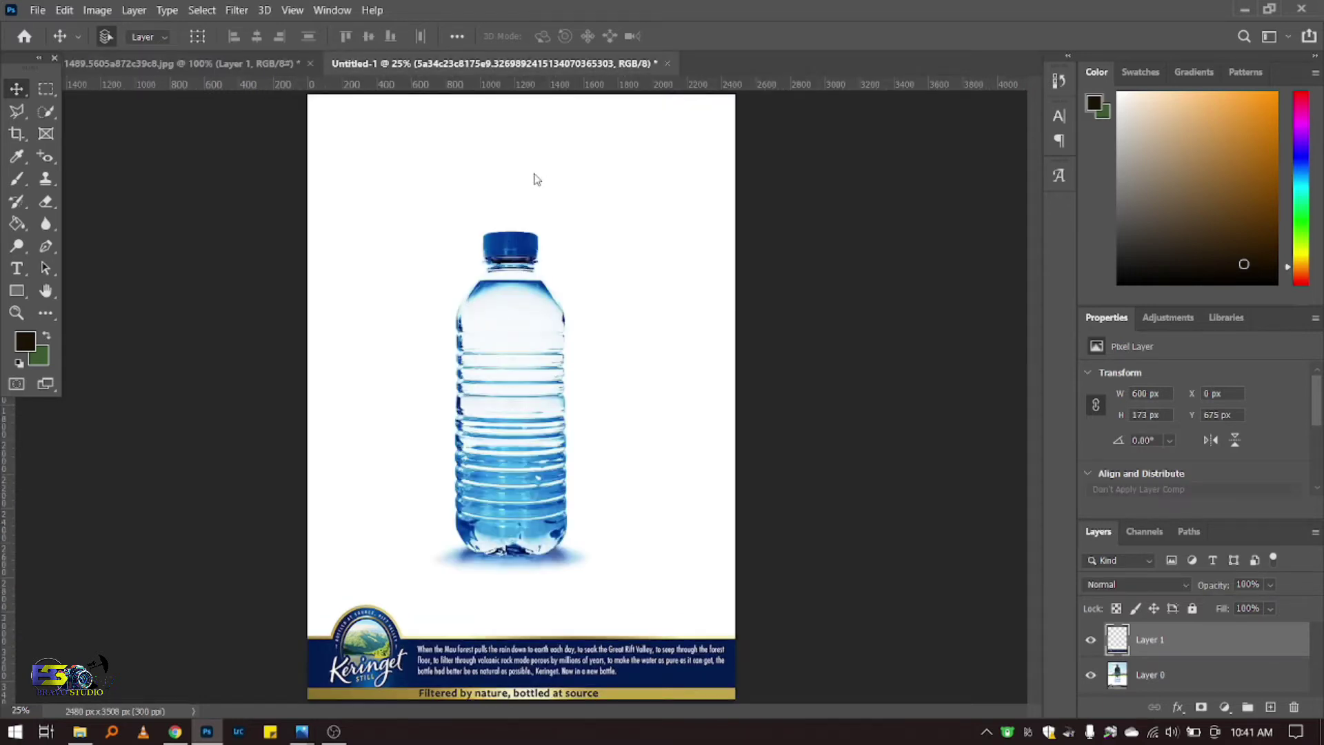
key(ctrl+t)
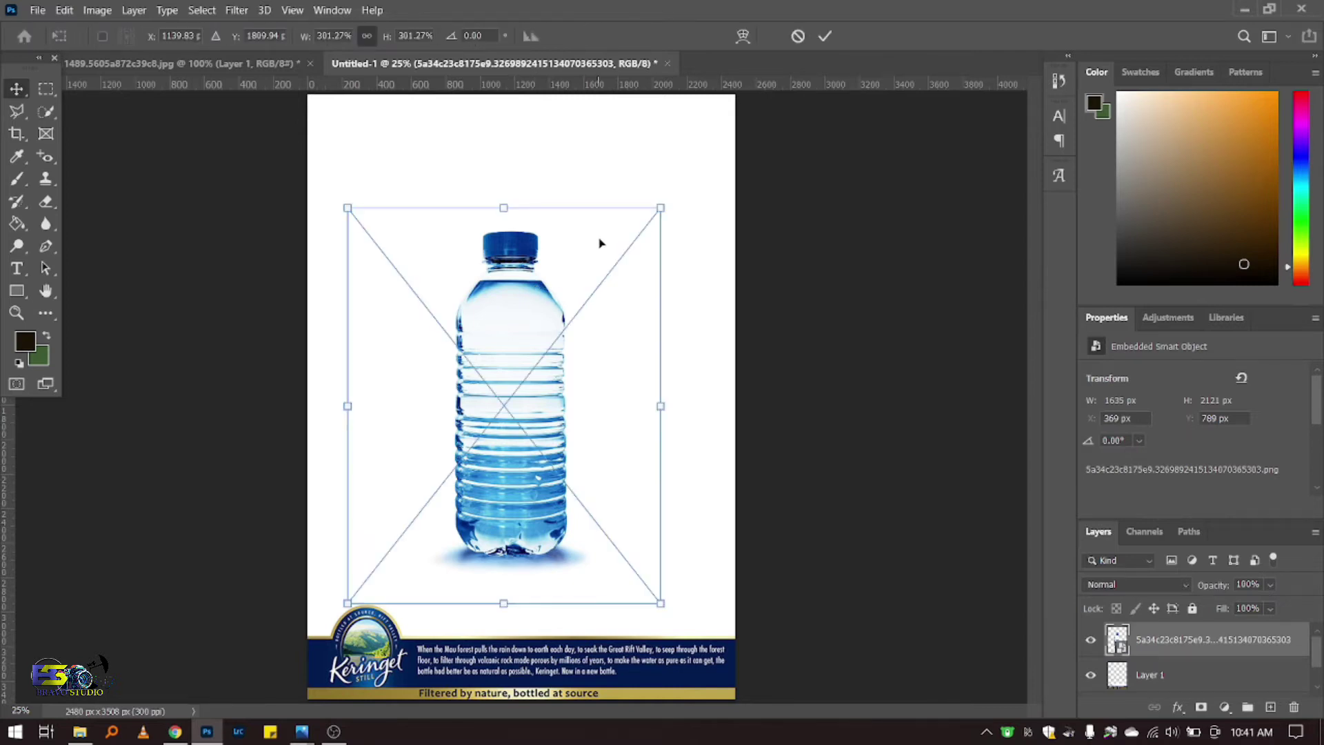
drag(675, 200, 733, 69)
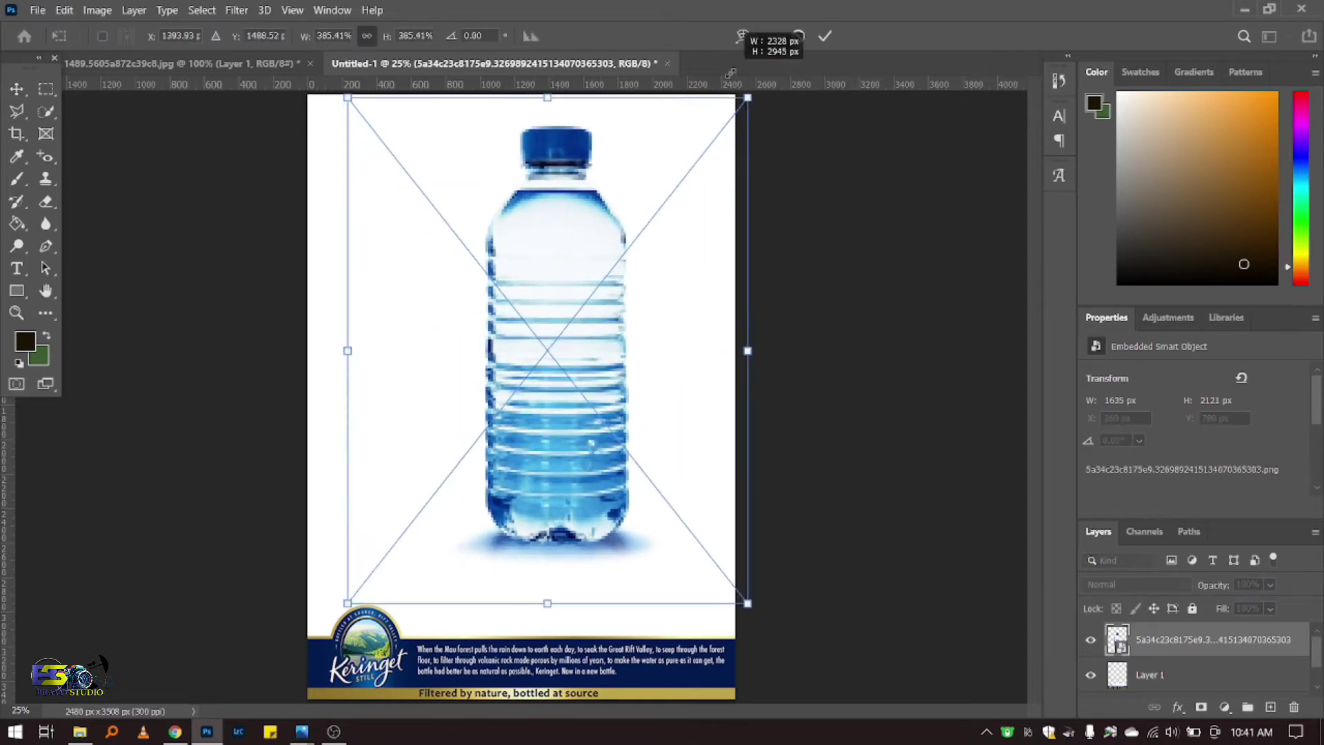
drag(555, 229, 527, 230)
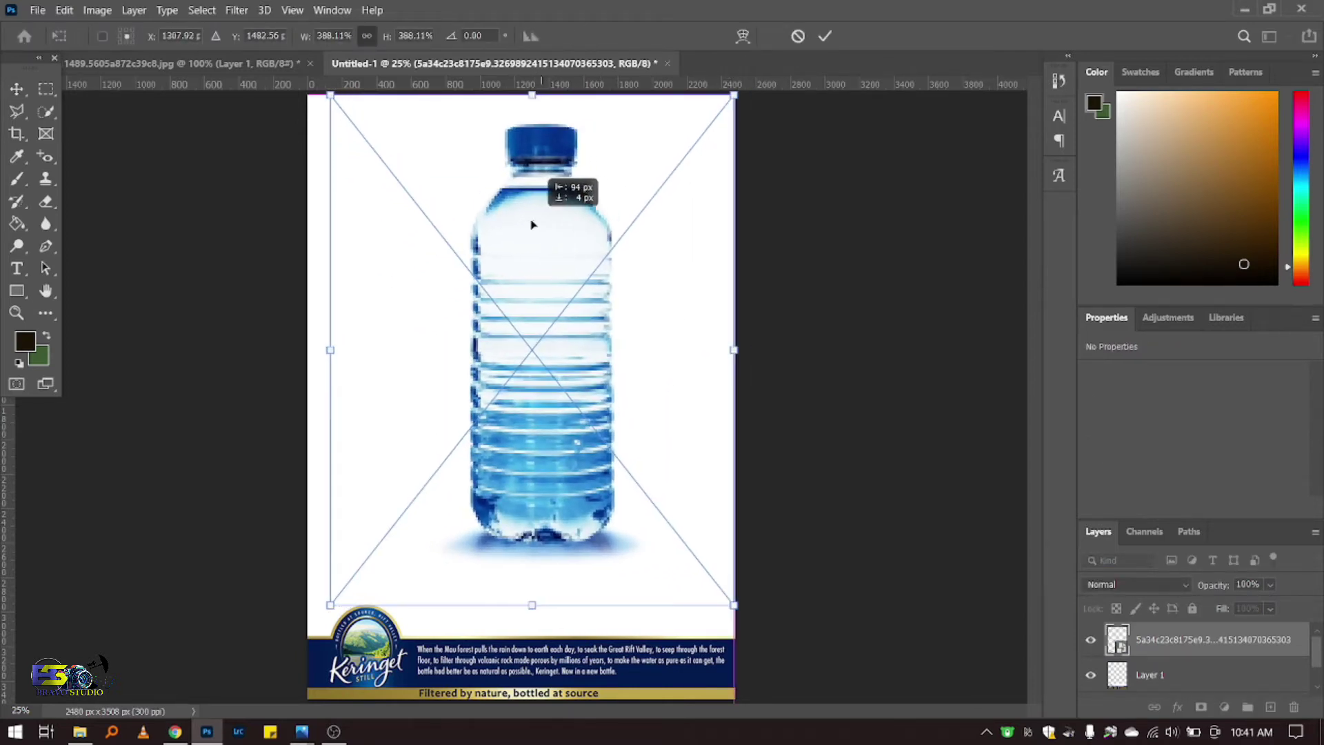
click(824, 35)
drag(551, 382, 541, 380)
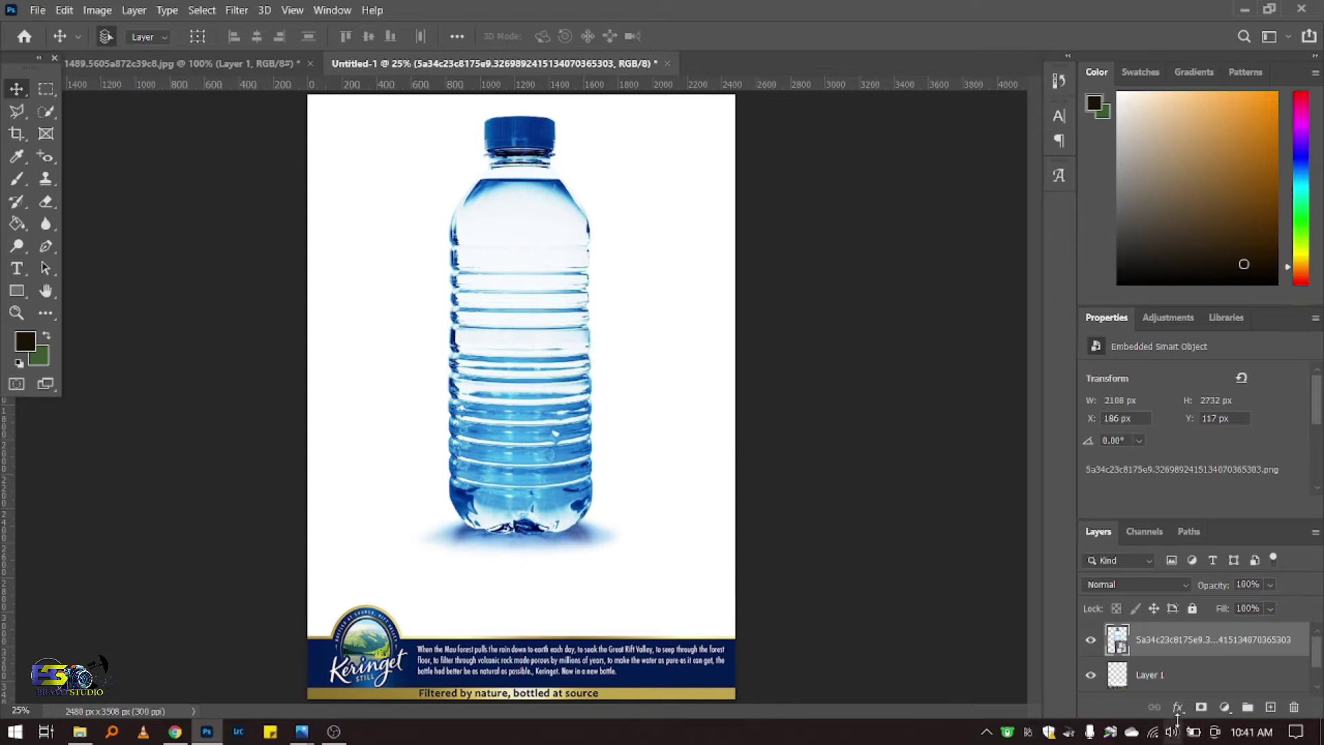
Step: Add a white layer mask to the bottle layer and draw a text box at its lower right
click(1201, 706)
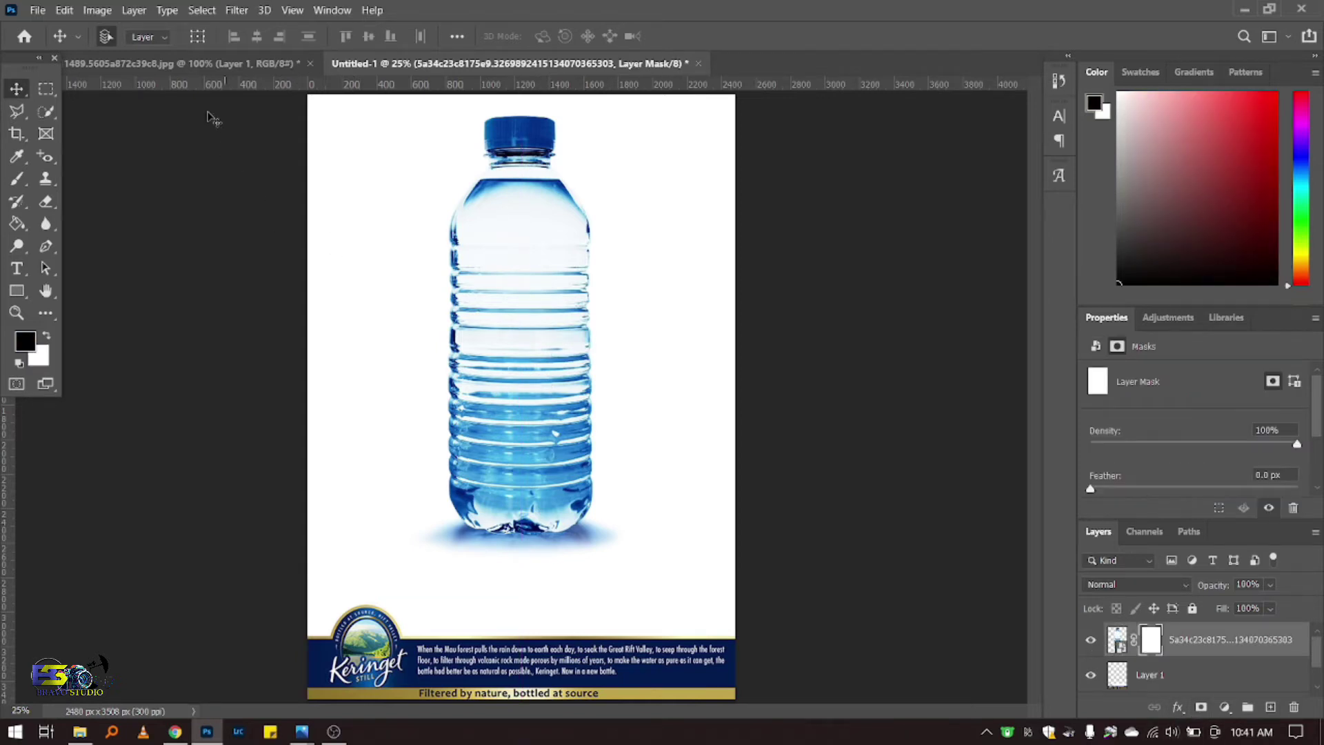
click(183, 63)
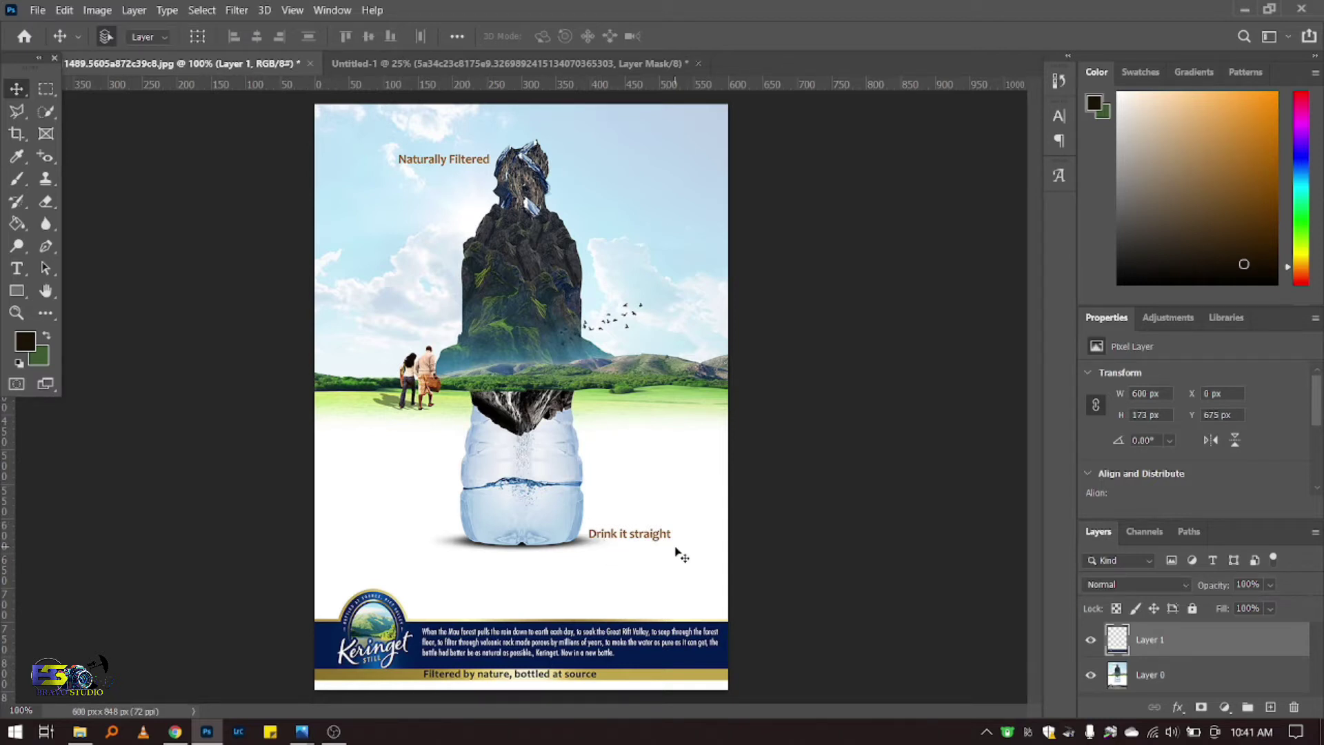
click(17, 291)
click(188, 36)
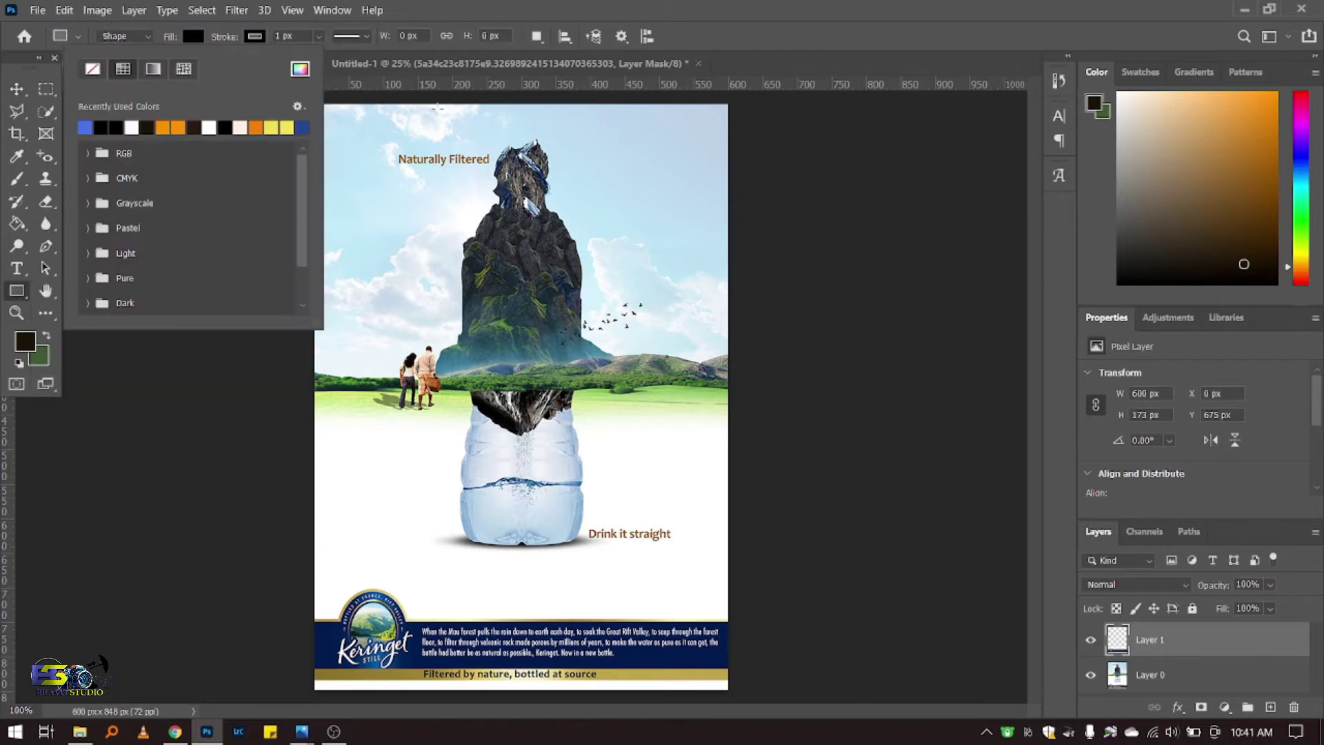
key(t)
drag(599, 503, 728, 541)
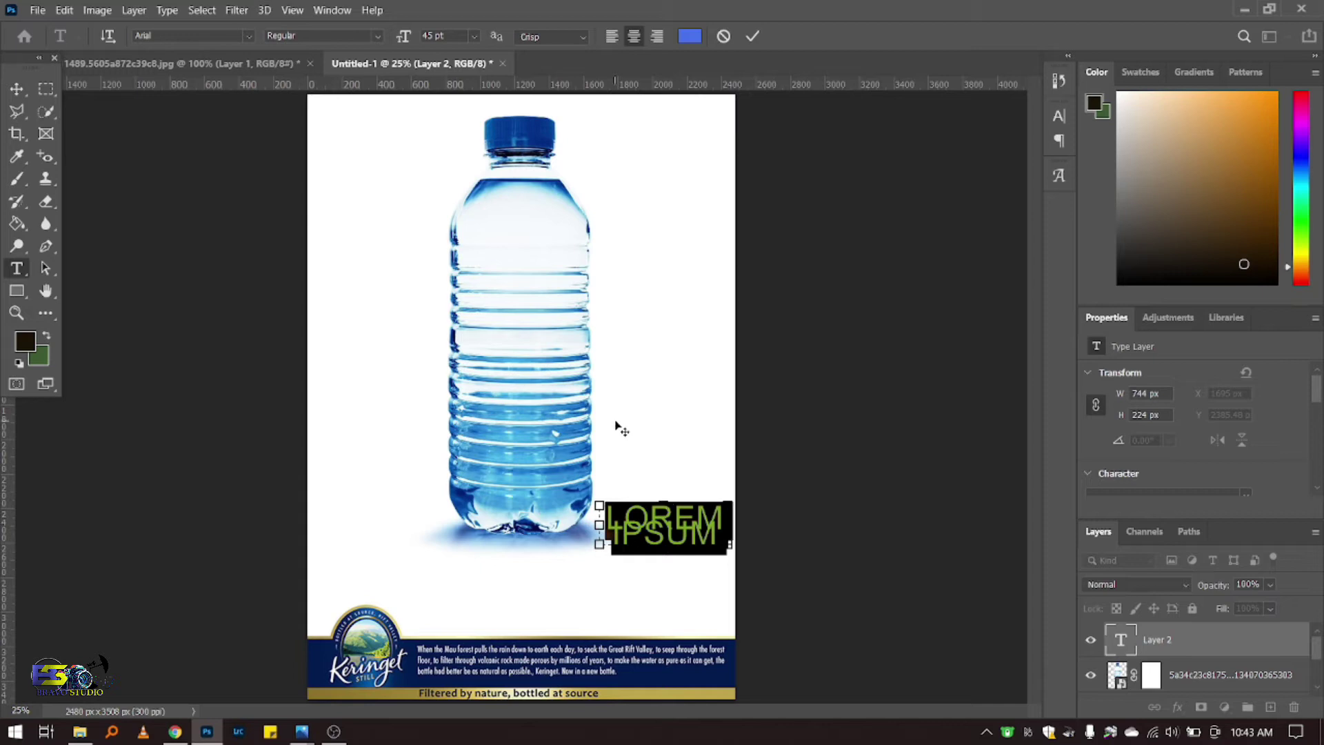
Step: Set the text box to Arial Bold 14 pt and enter the caption 'DRINK IT STRAIGHT!'
click(379, 35)
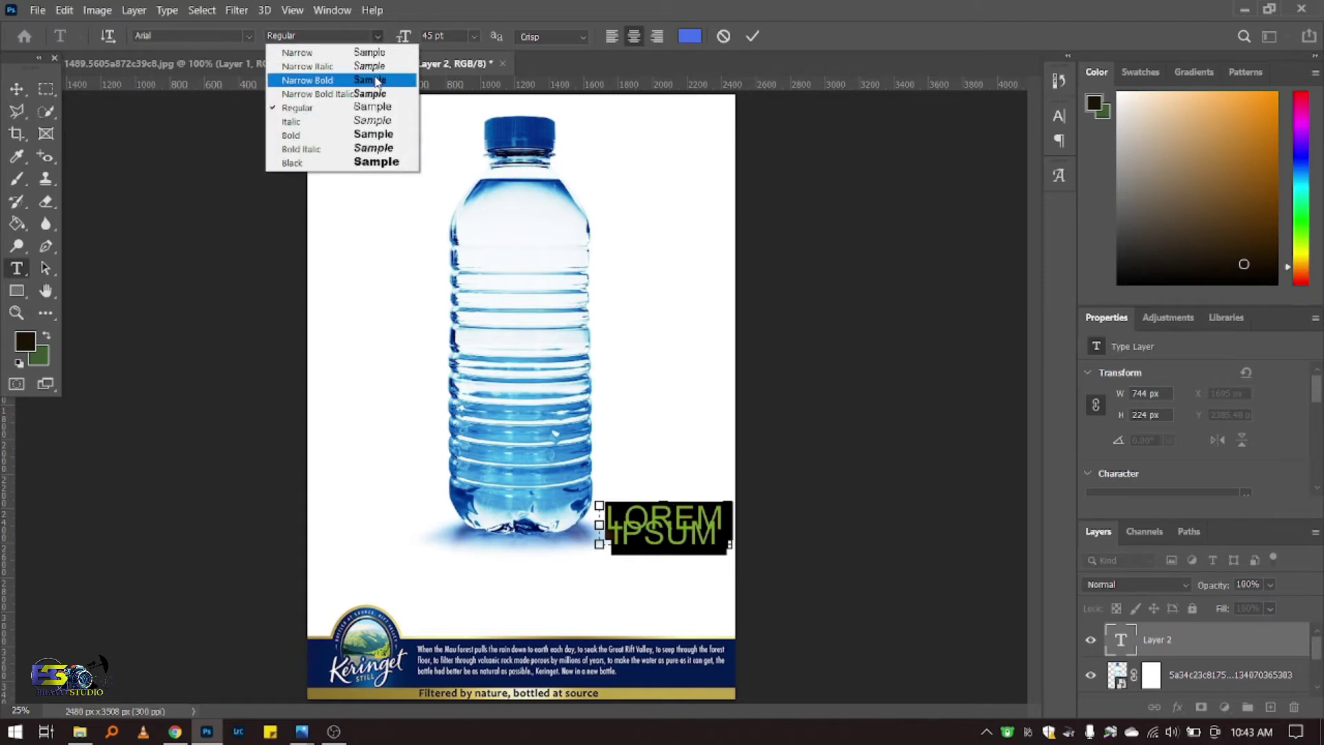
click(372, 135)
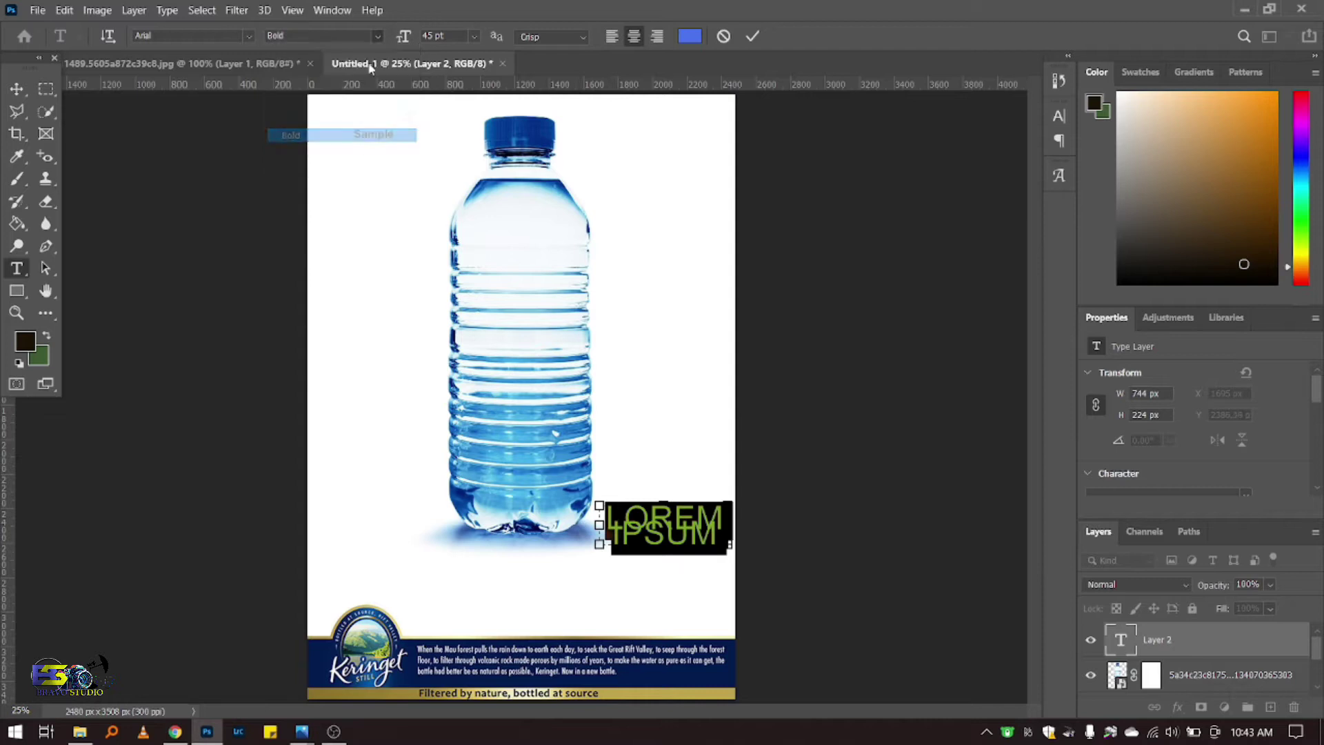
click(473, 36)
click(464, 153)
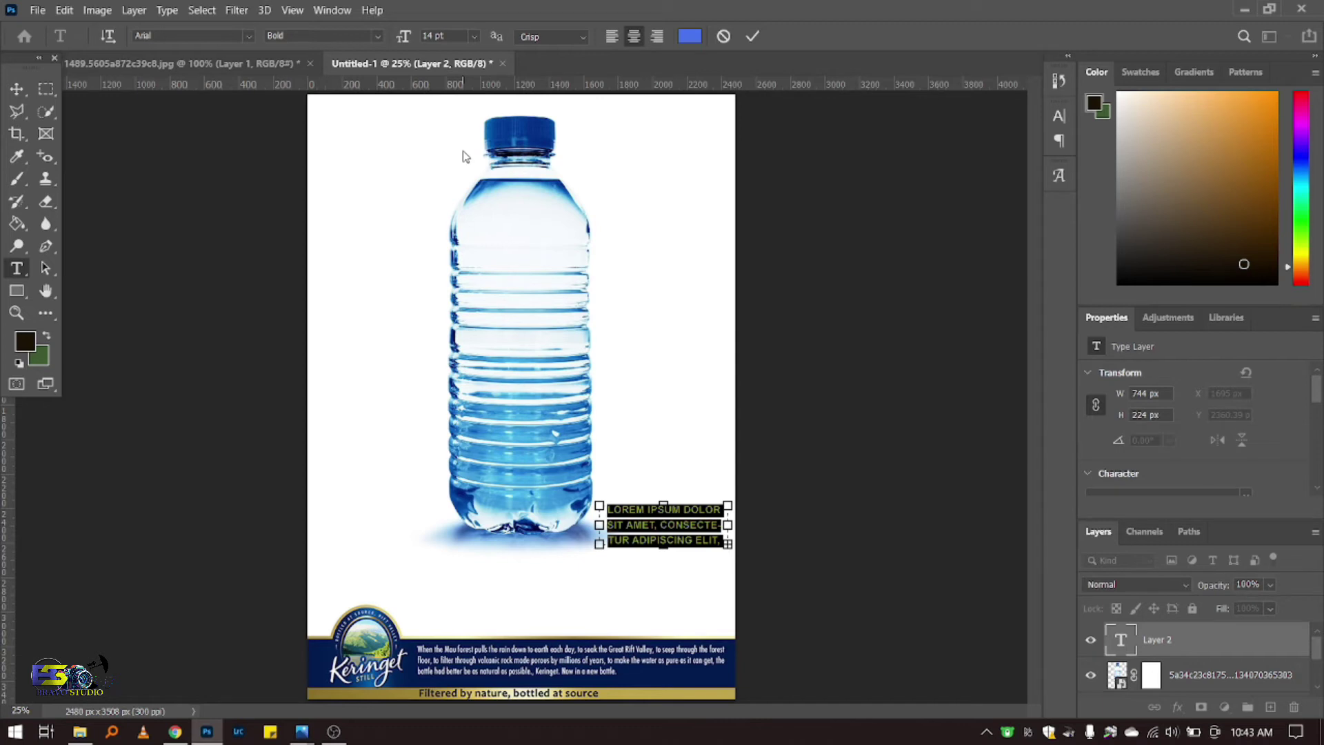
text(BR)
text(INK)
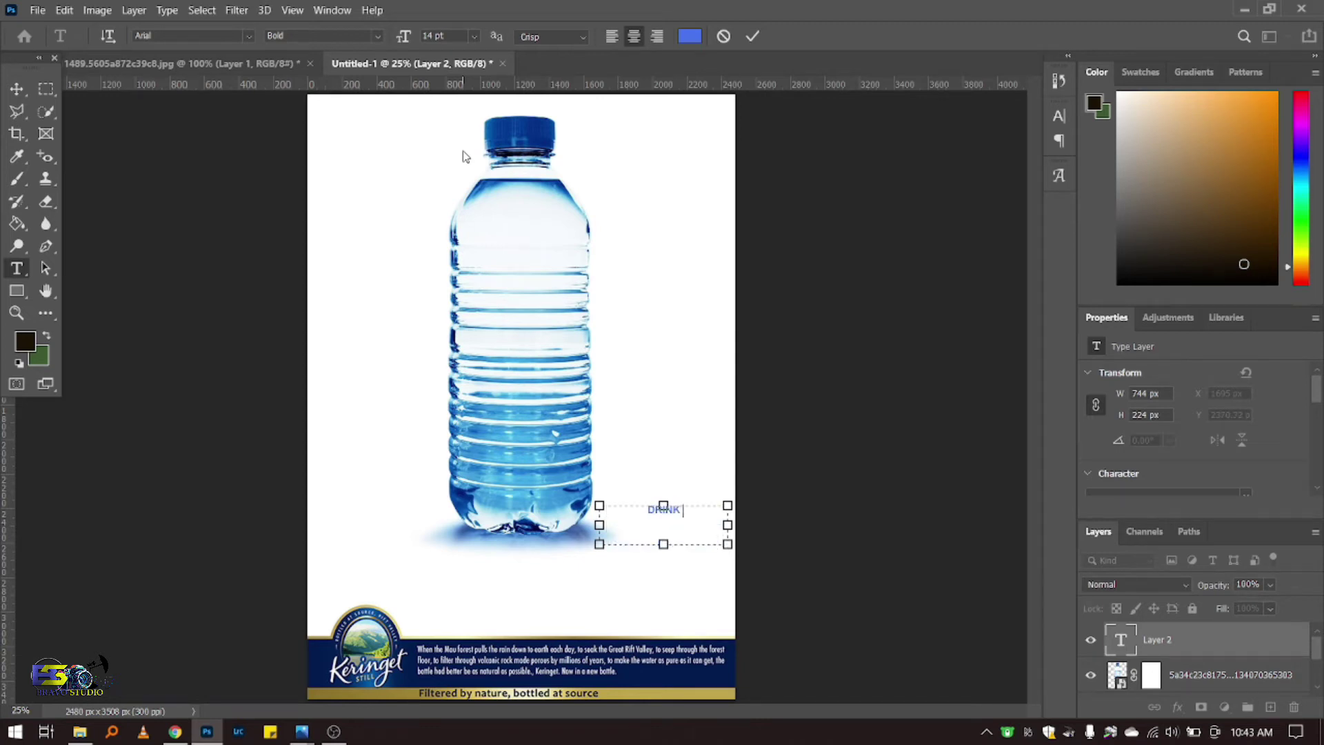
text(ITSTRAIGHT)
key(ctrl+a)
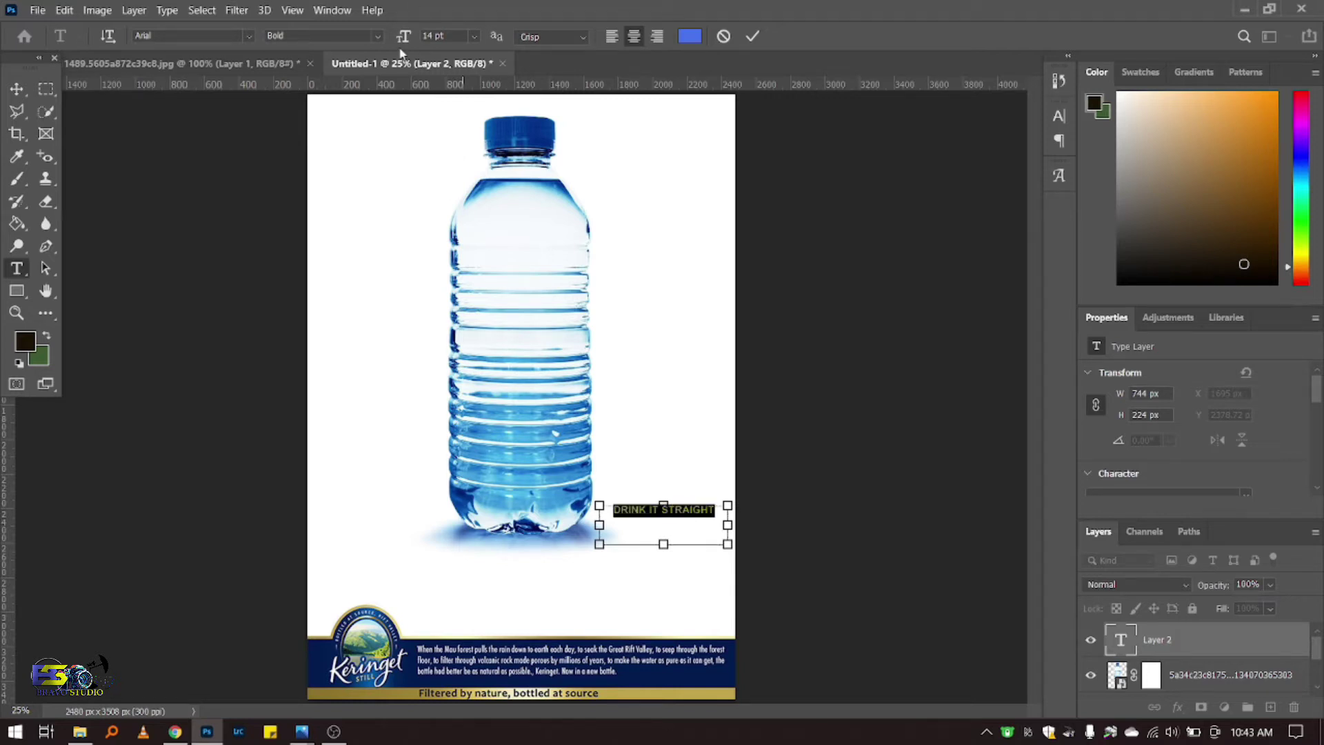
Step: Set the caption's text colour to dark maroon, hex 5d3131
click(691, 36)
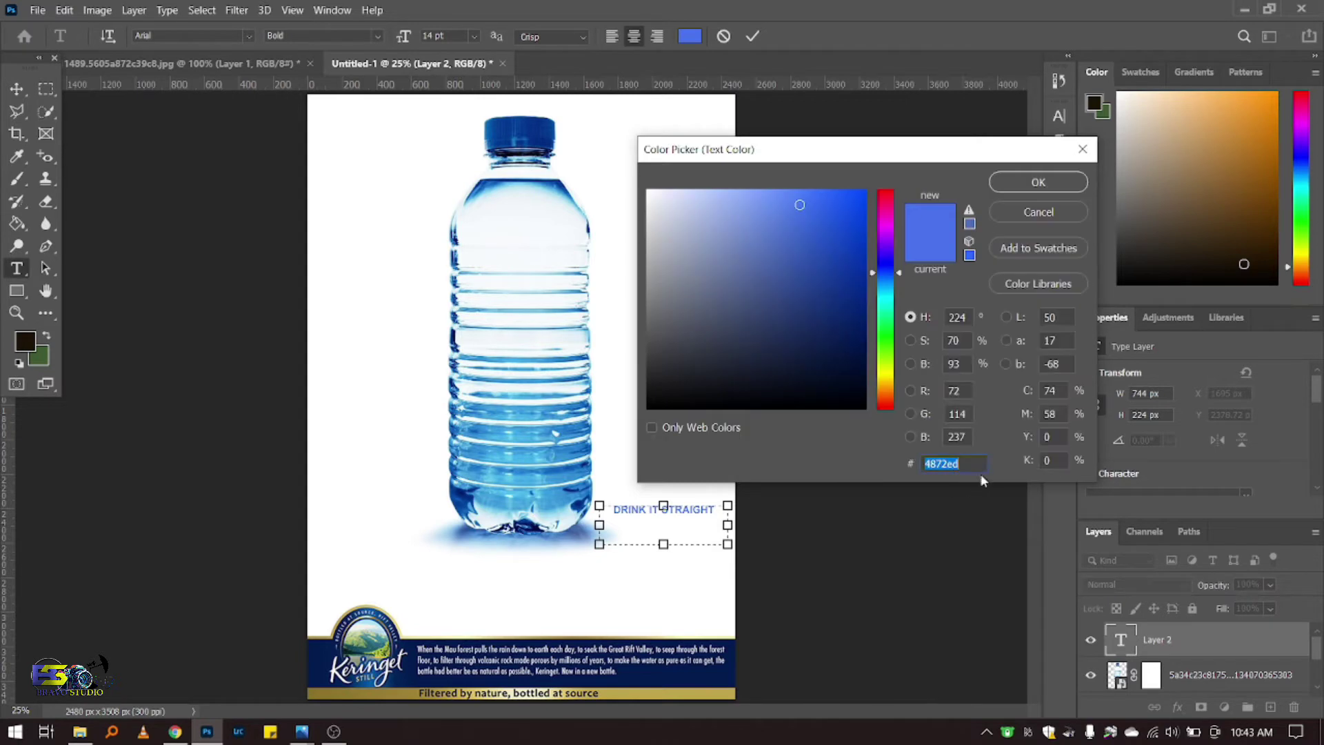
text(784040)
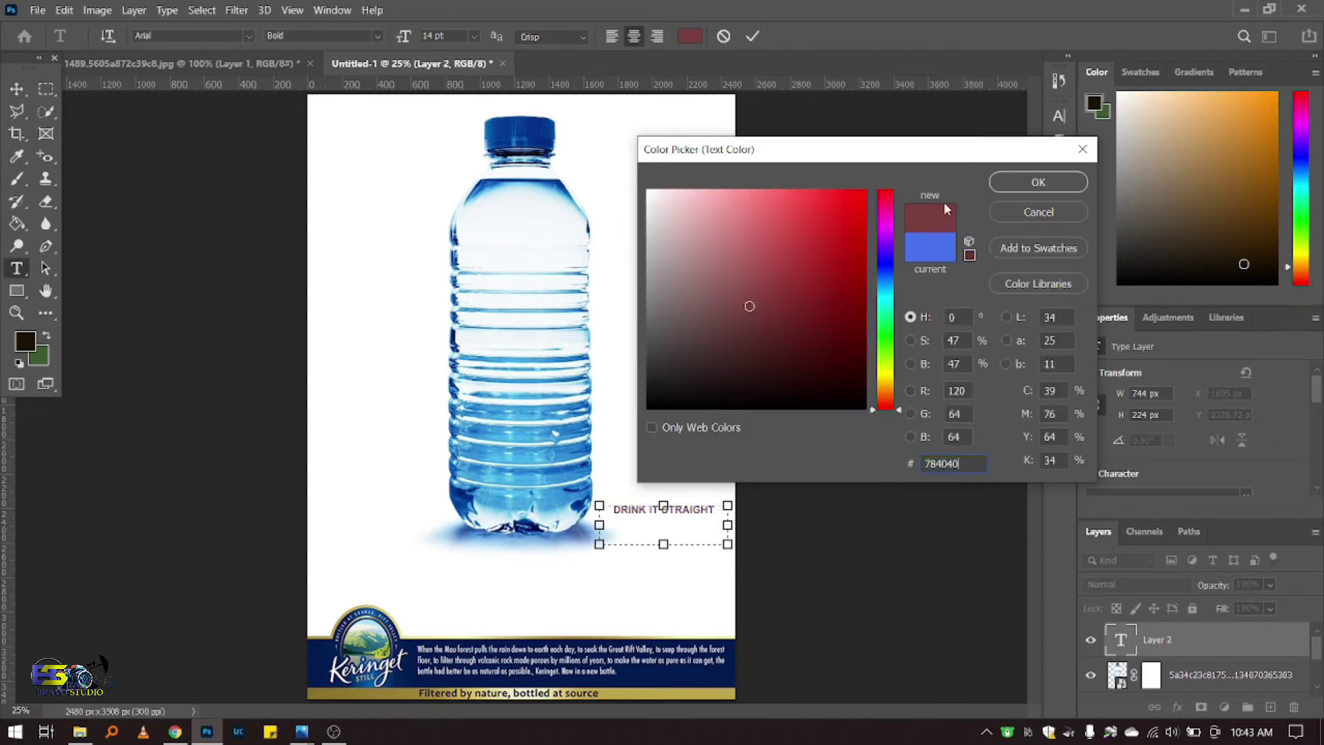
click(749, 320)
click(752, 334)
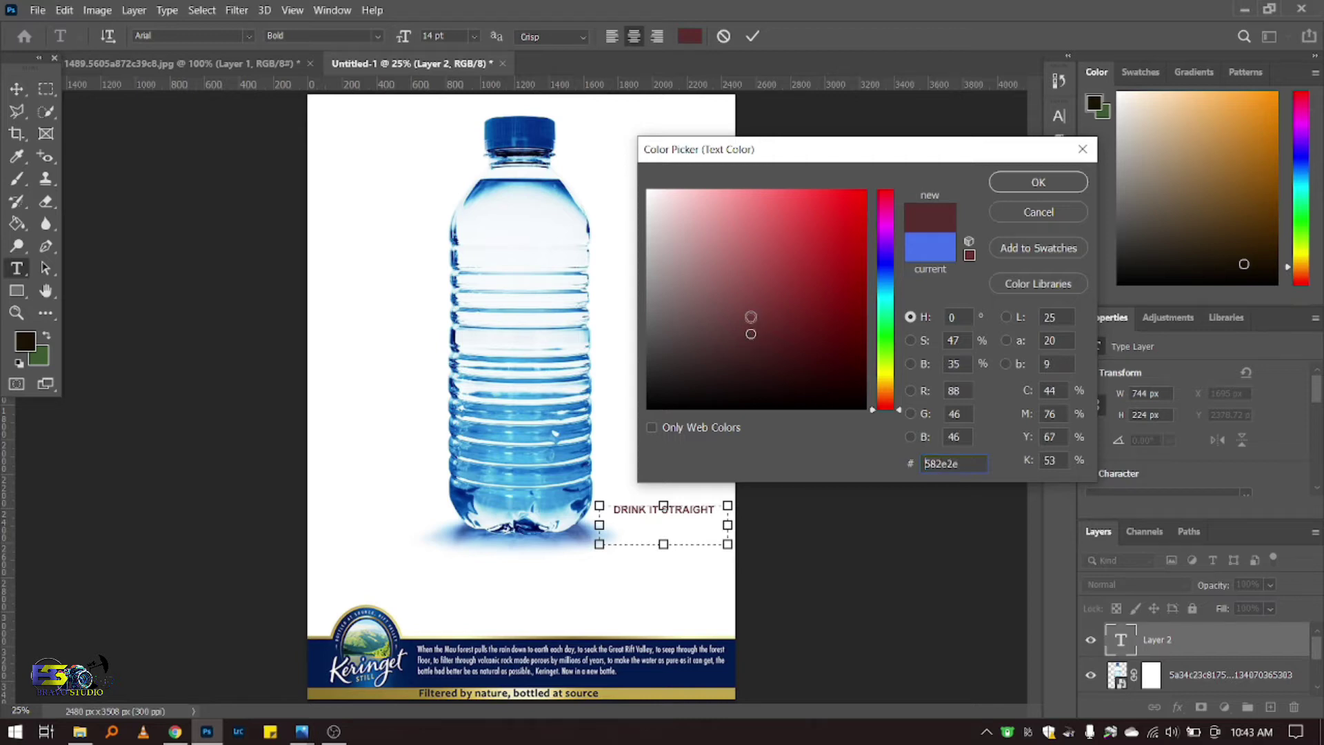
click(746, 358)
click(755, 329)
double_click(958, 465)
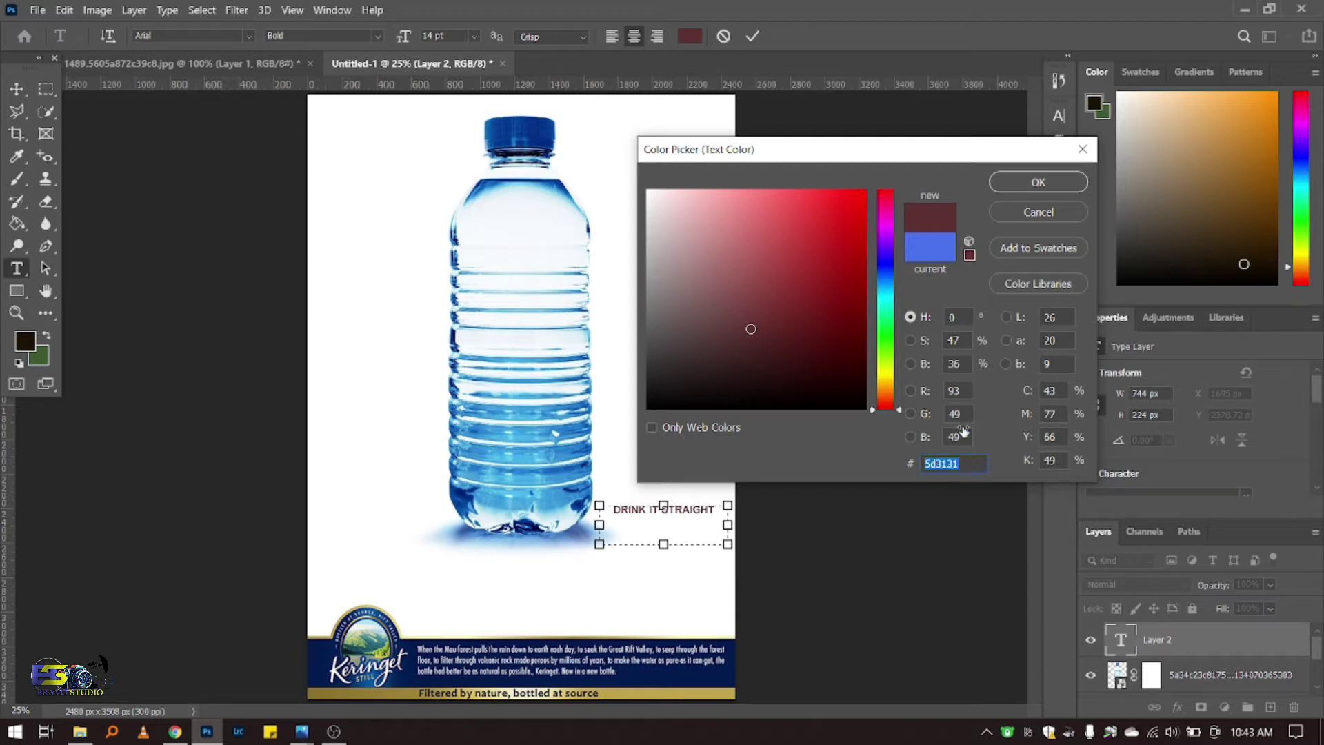
click(1038, 182)
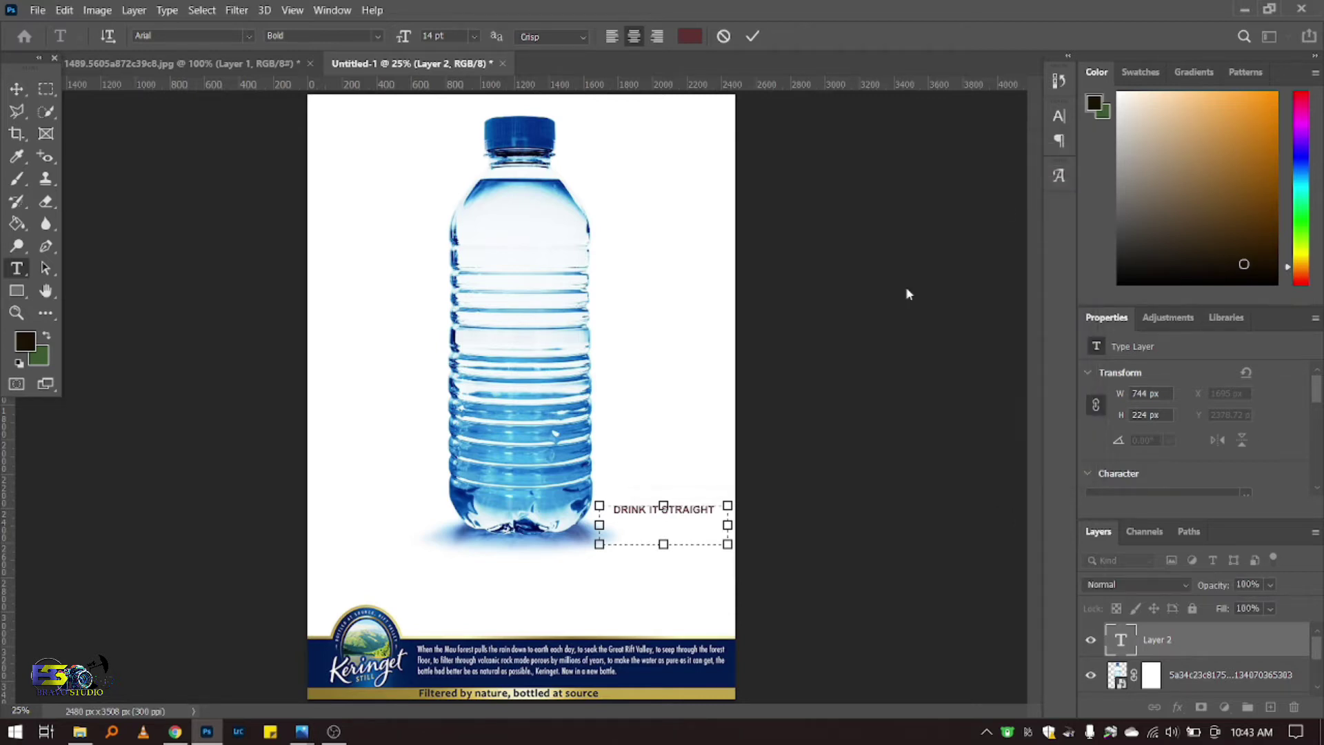
click(752, 37)
Step: Nudge the DRINK IT STRAIGHT caption into place beside the bottle's base
key(v)
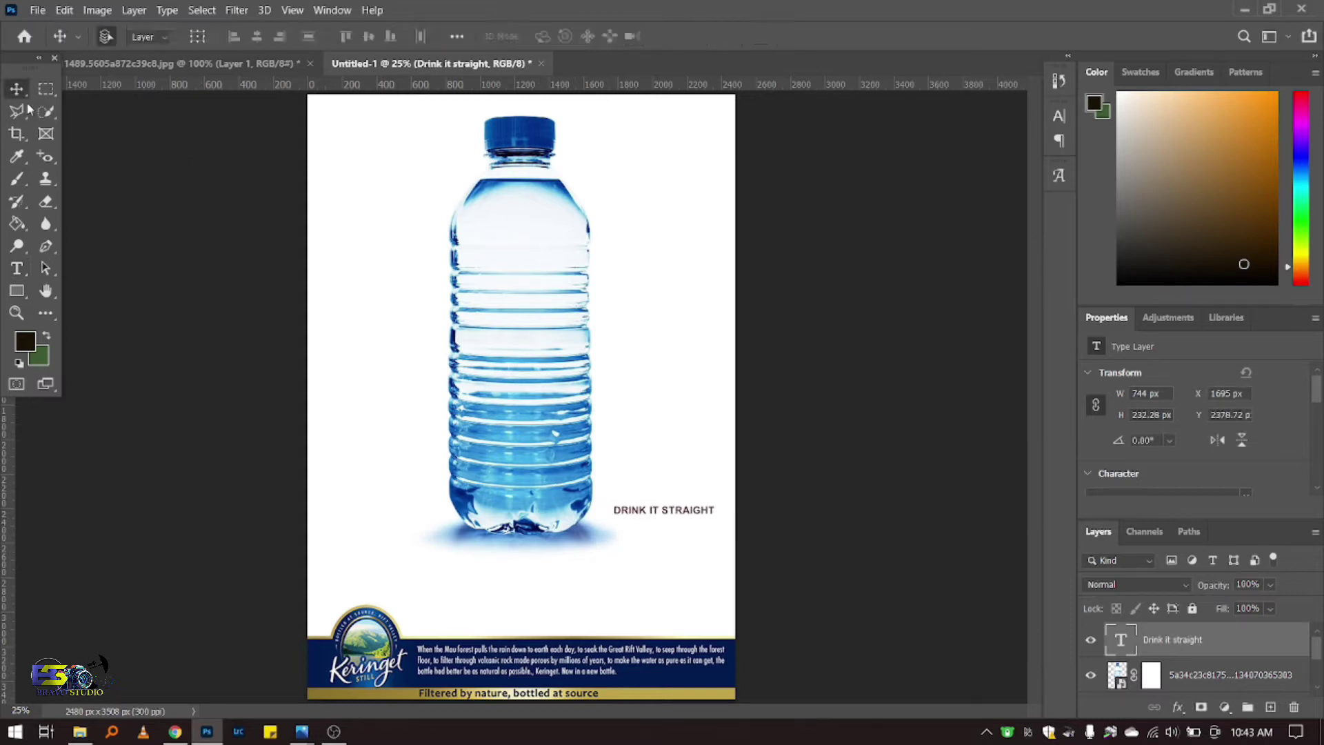
drag(636, 514, 624, 522)
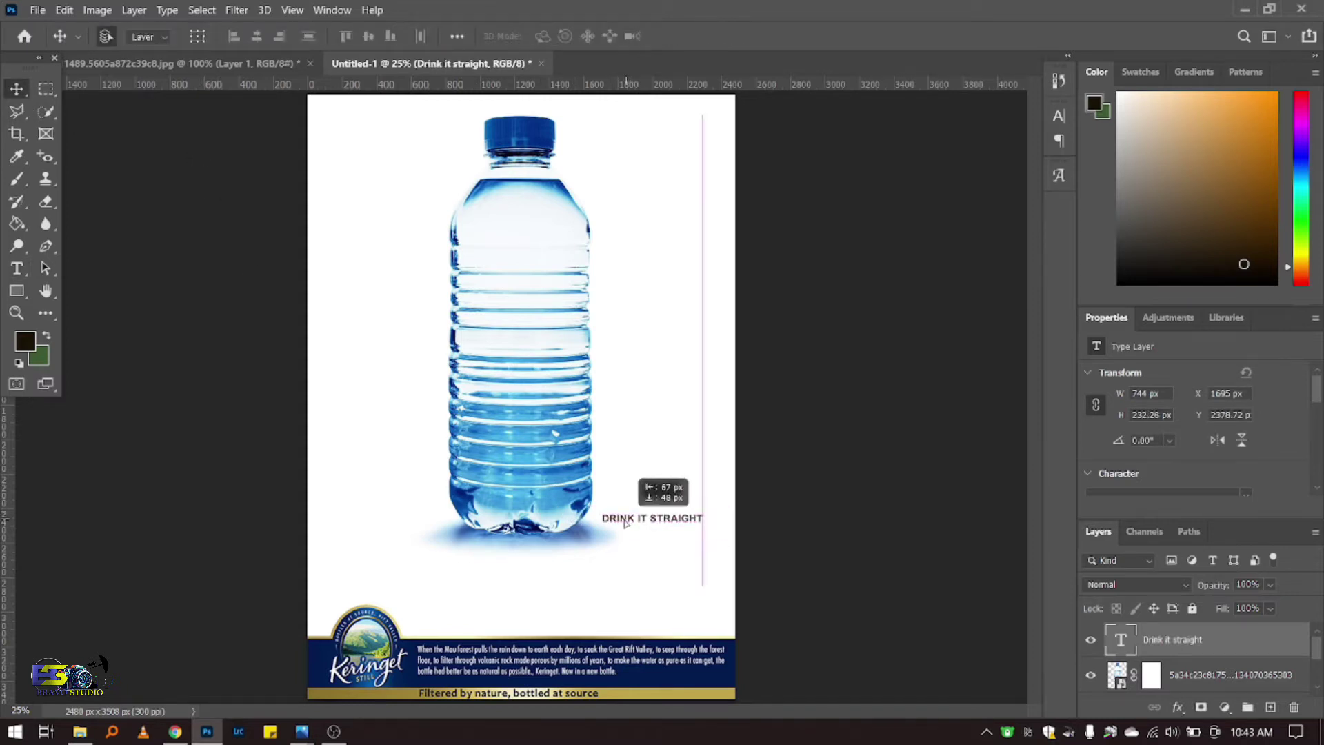
key(ctrl+Tab)
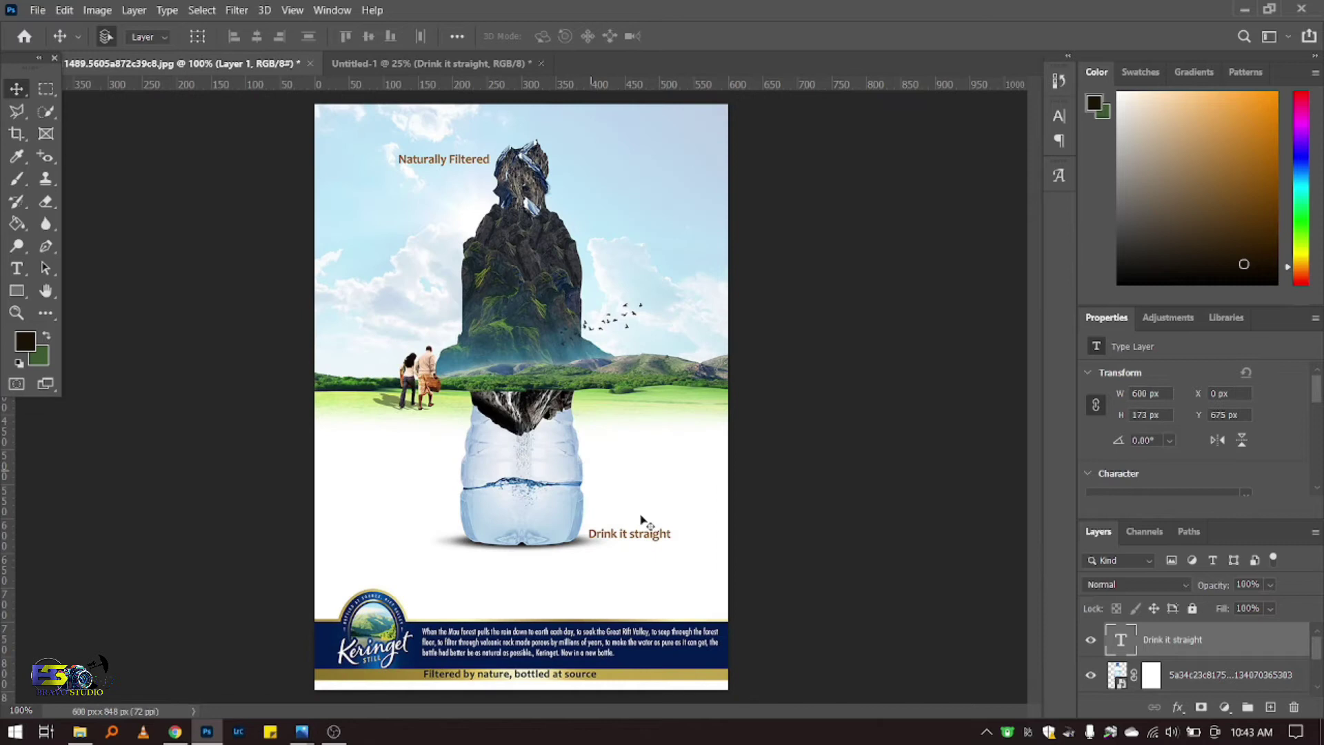
click(429, 64)
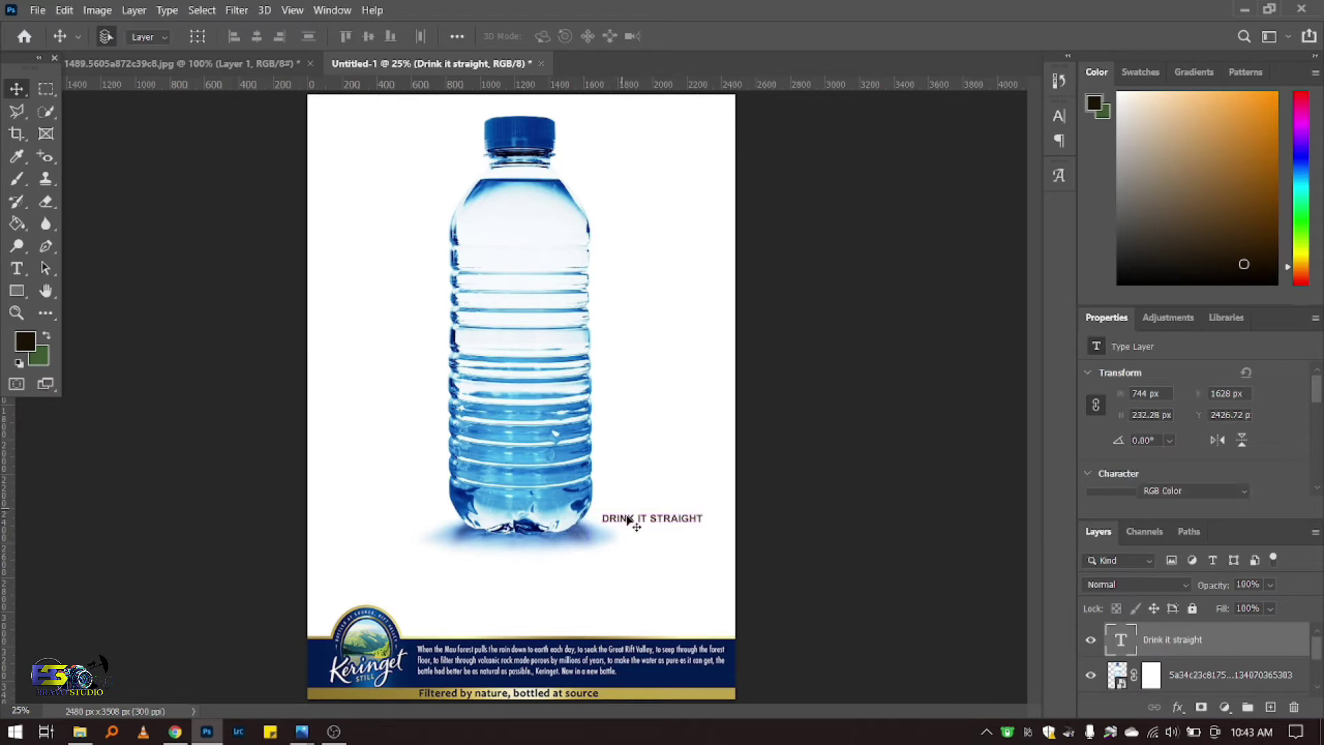
click(627, 522)
drag(626, 522, 643, 518)
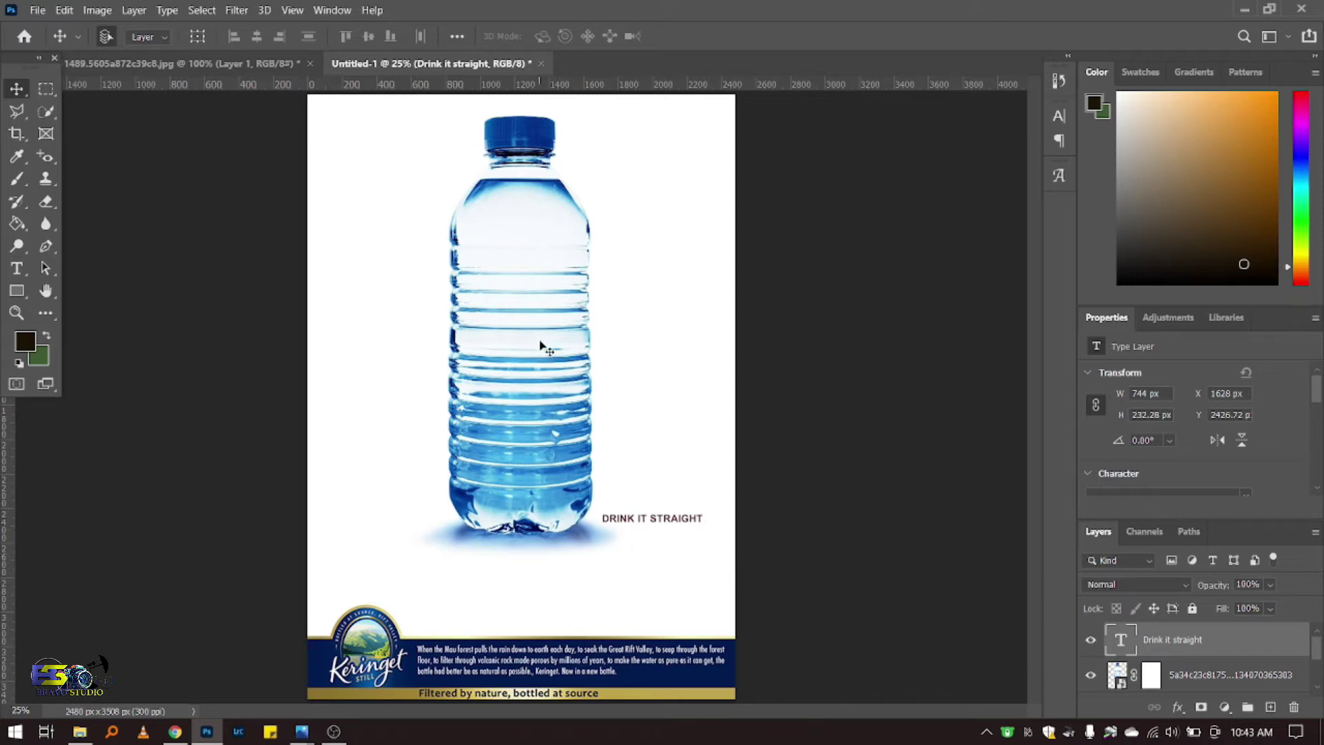
Step: Duplicate the caption layer and move the copy to the upper left beside the bottle neck
drag(1257, 646, 1267, 706)
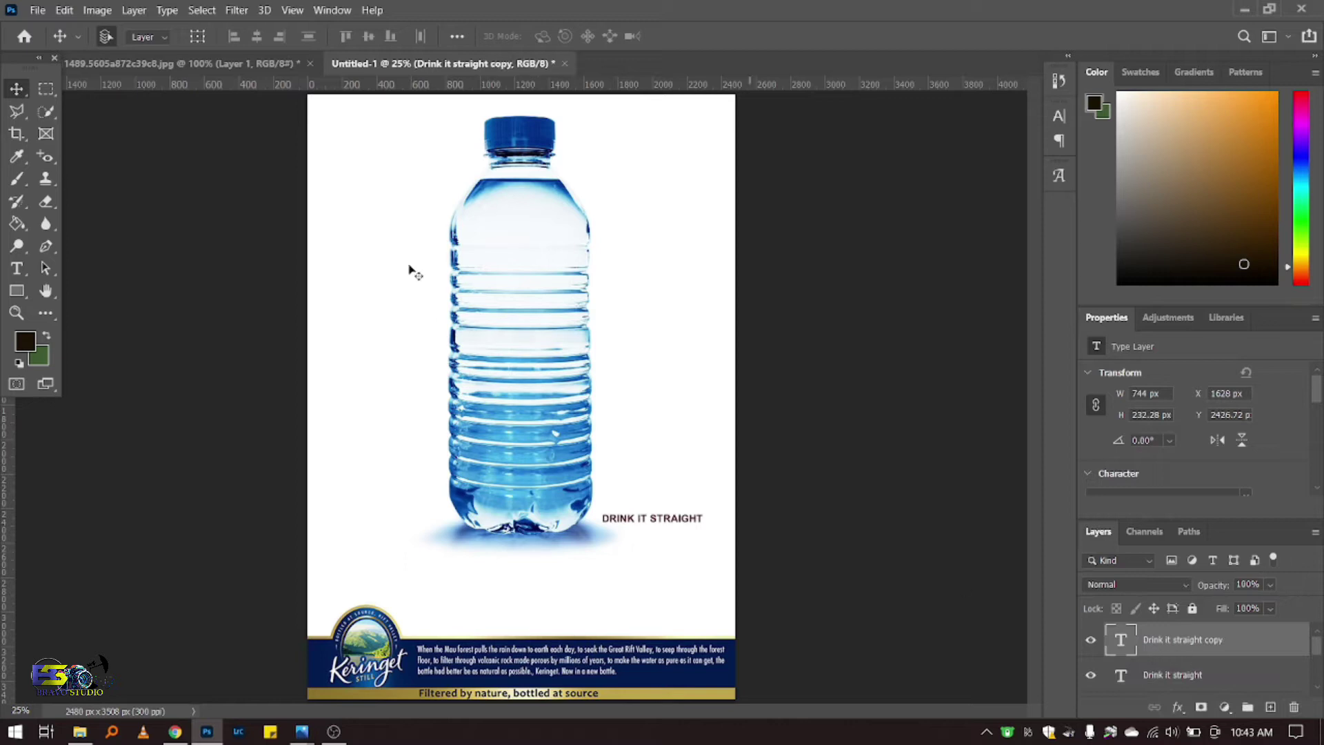
drag(620, 526, 372, 176)
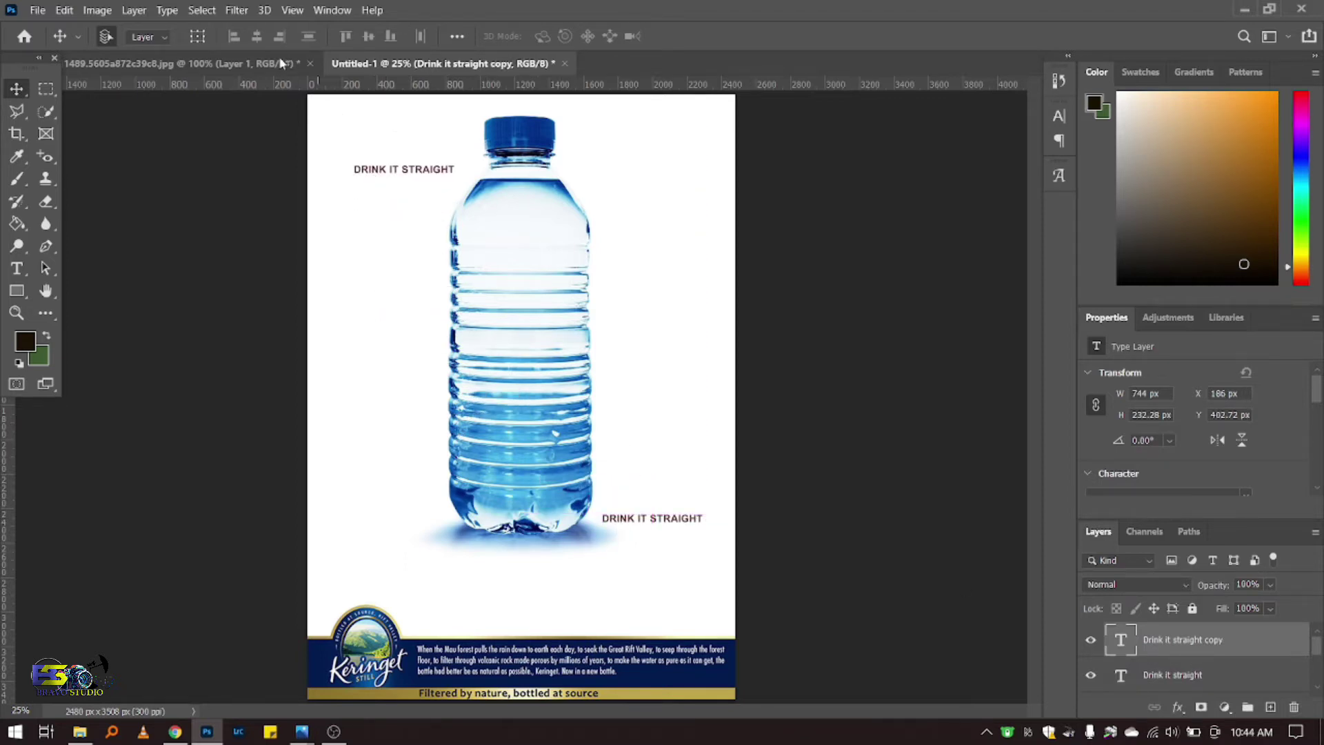
click(179, 63)
click(427, 64)
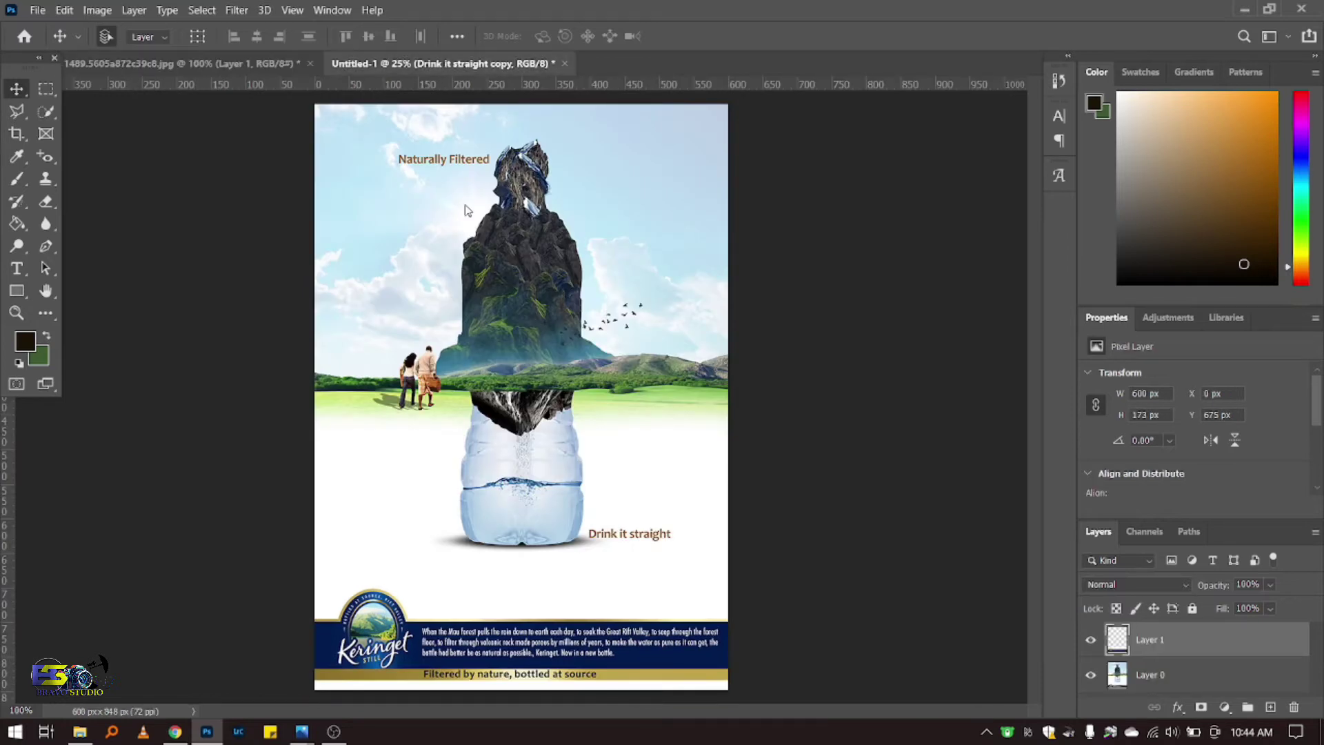
Step: Retype the copy as 'NATURALLY FILTERED' and turn off All Caps so it reads 'Naturally filtered'
double_click(419, 168)
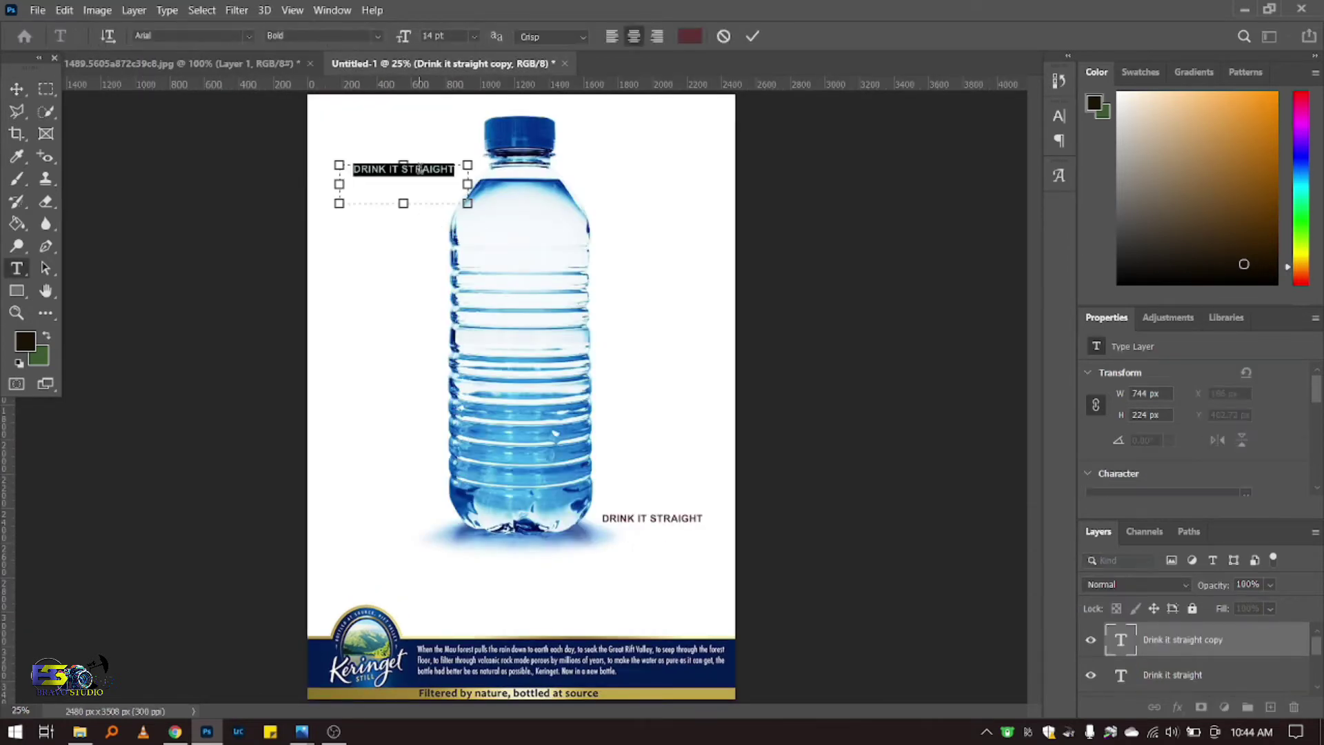
text(NATURAL CO)
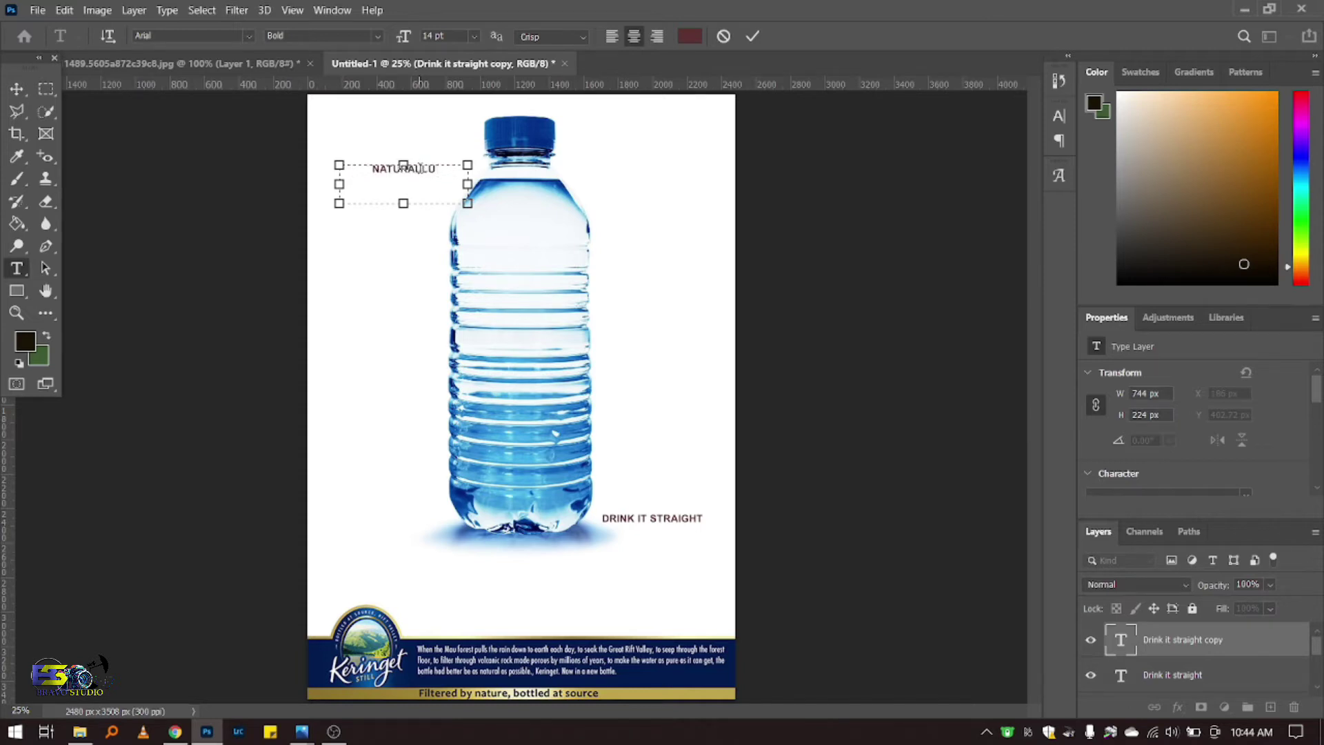
key(BackSpace)
key(BackSpace)
key(BackSpace)
text(LY )
text(FILTERED)
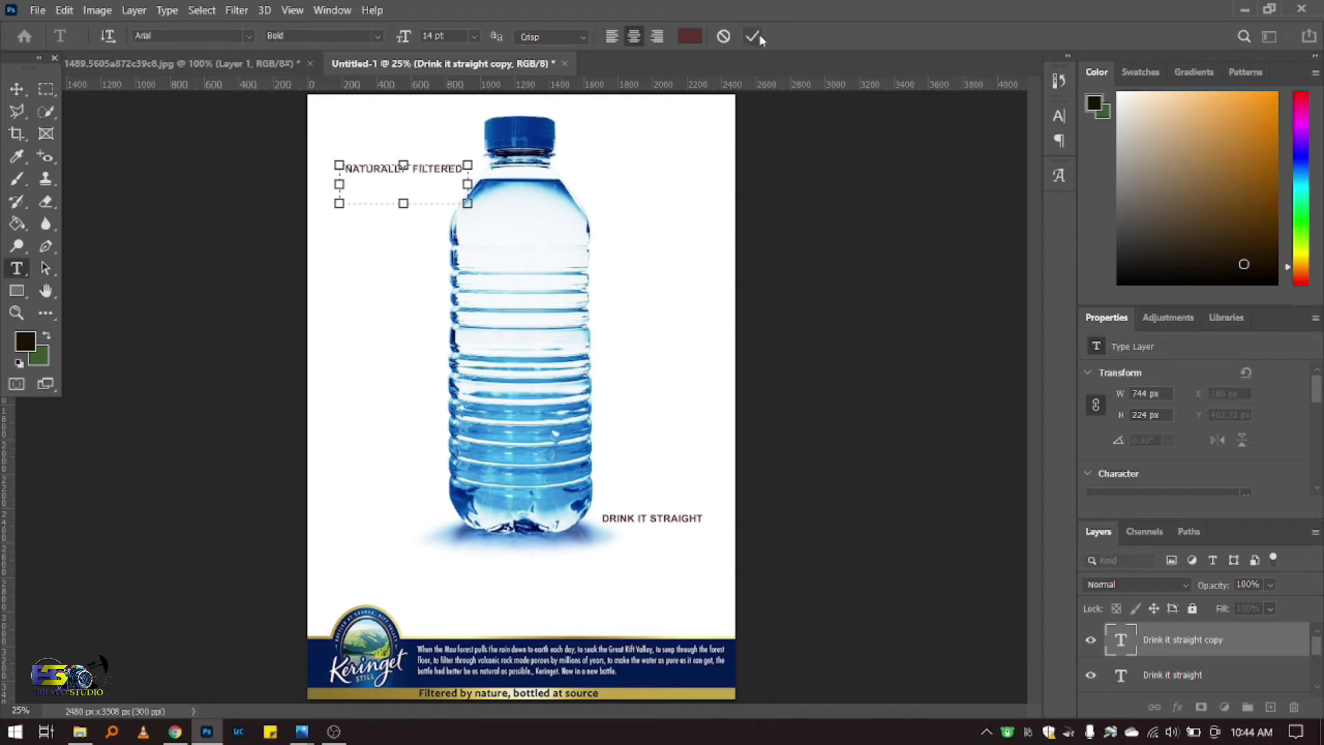
key(ctrl+a)
click(1059, 116)
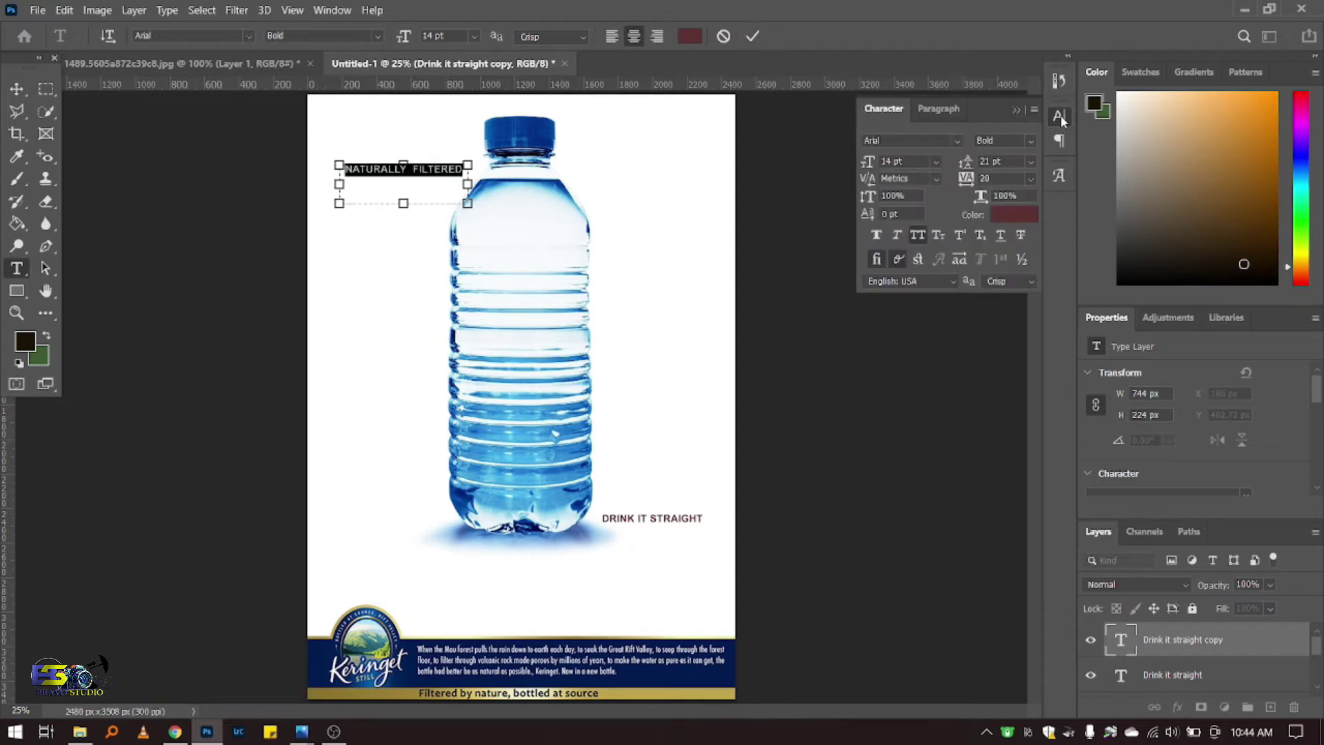
click(917, 236)
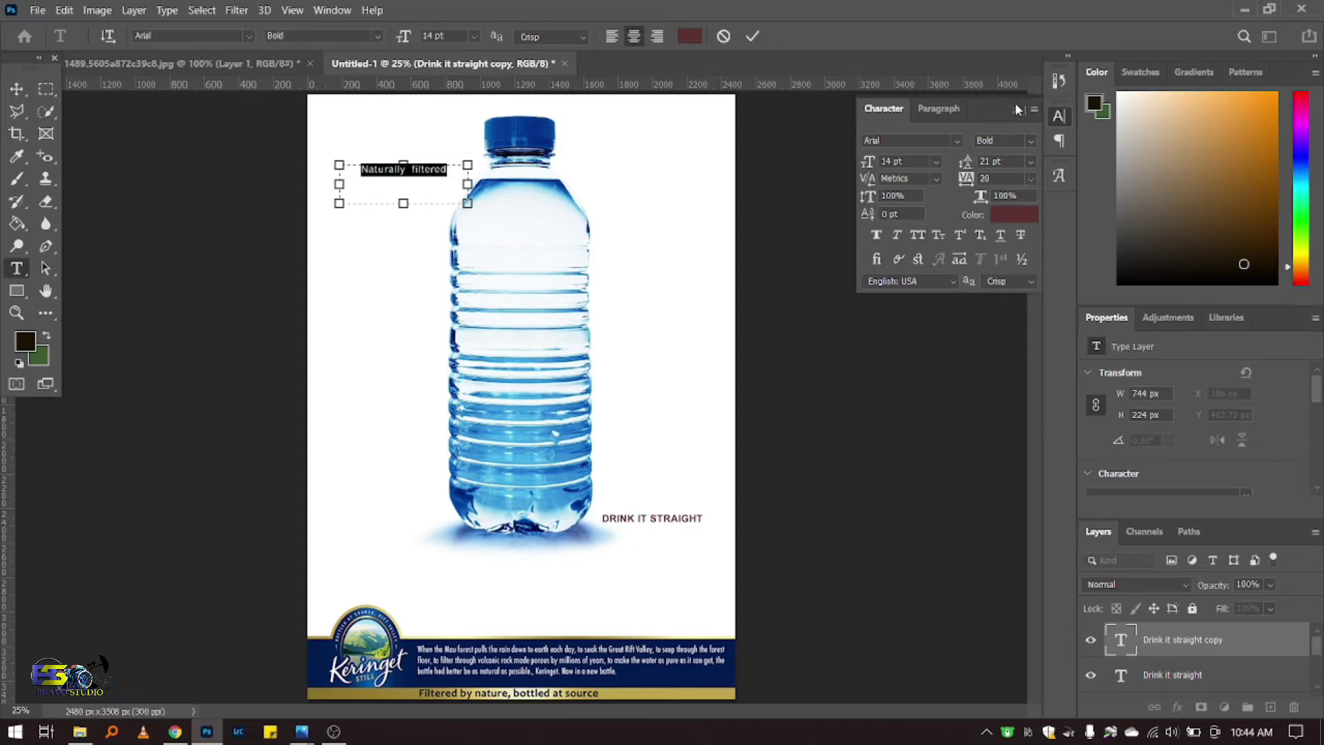
click(757, 38)
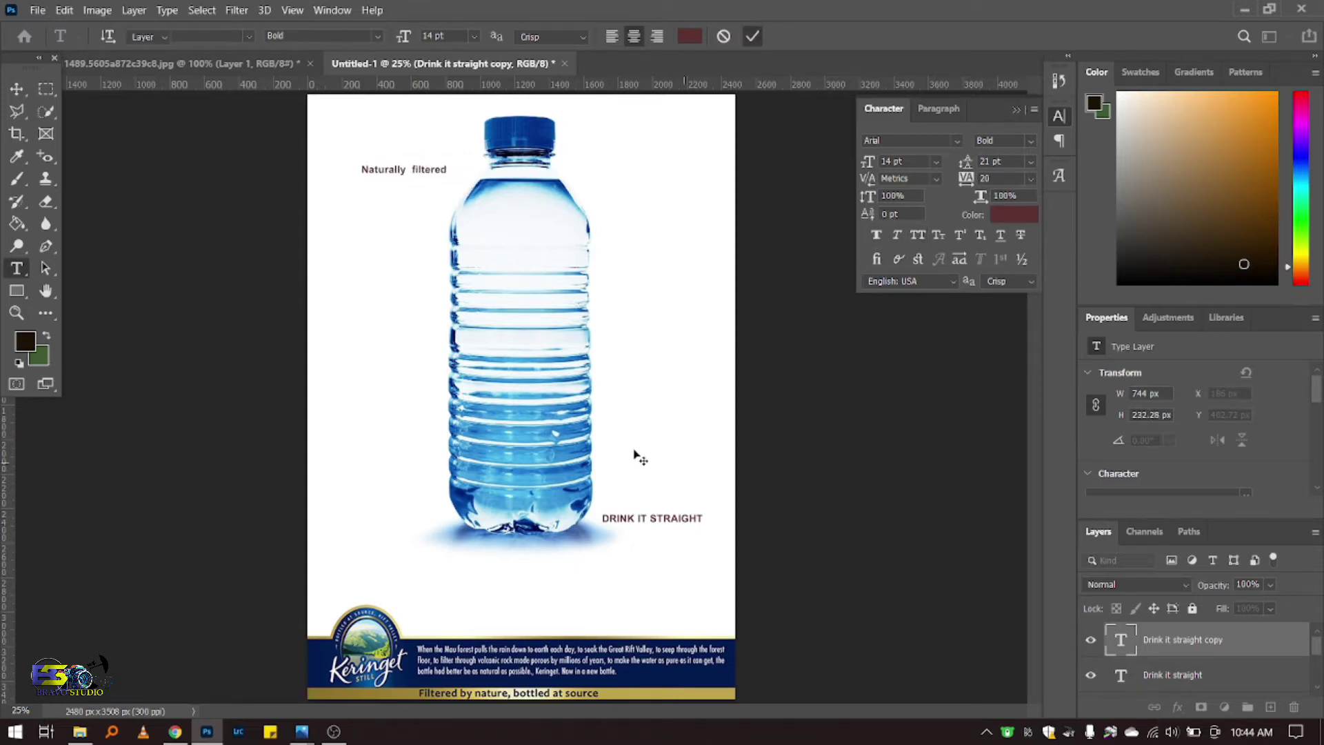
key(v)
click(693, 524)
Step: Turn off All Caps so the lower caption reads 'Drink it straight', and nudge it left
double_click(692, 517)
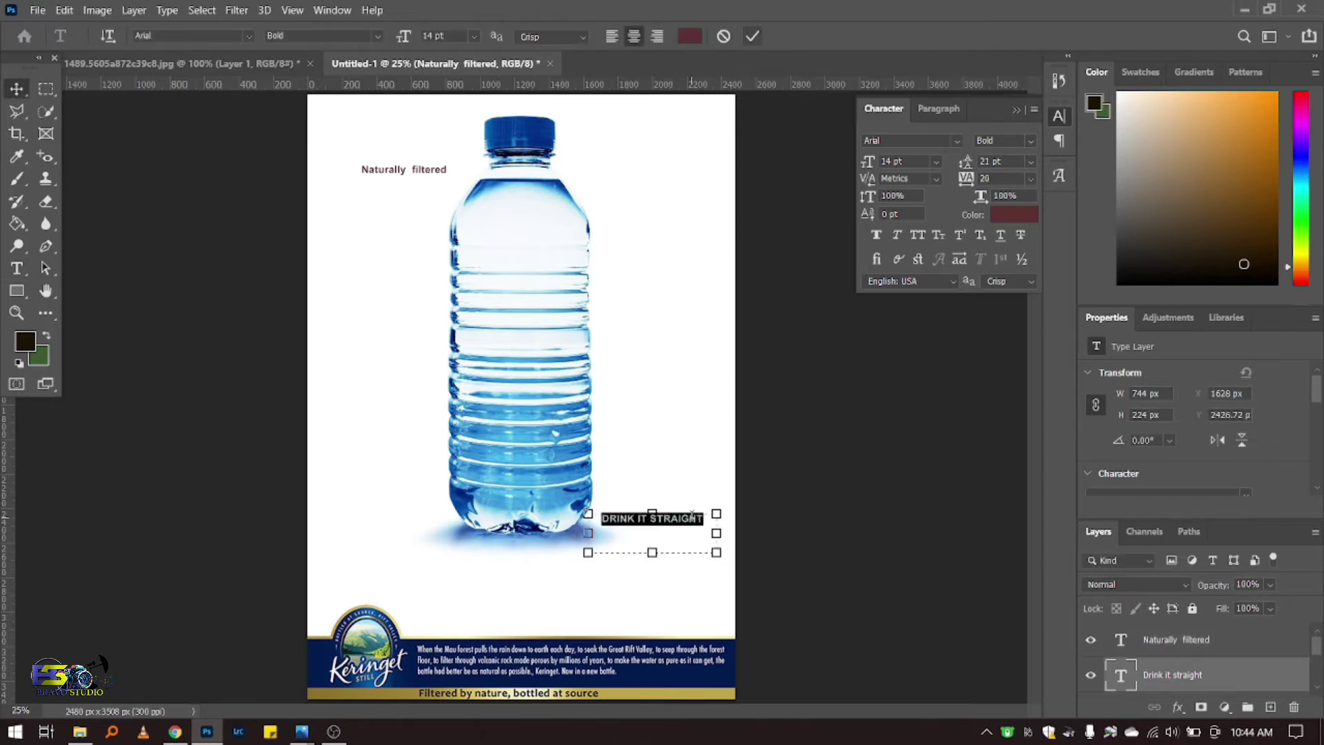
click(917, 235)
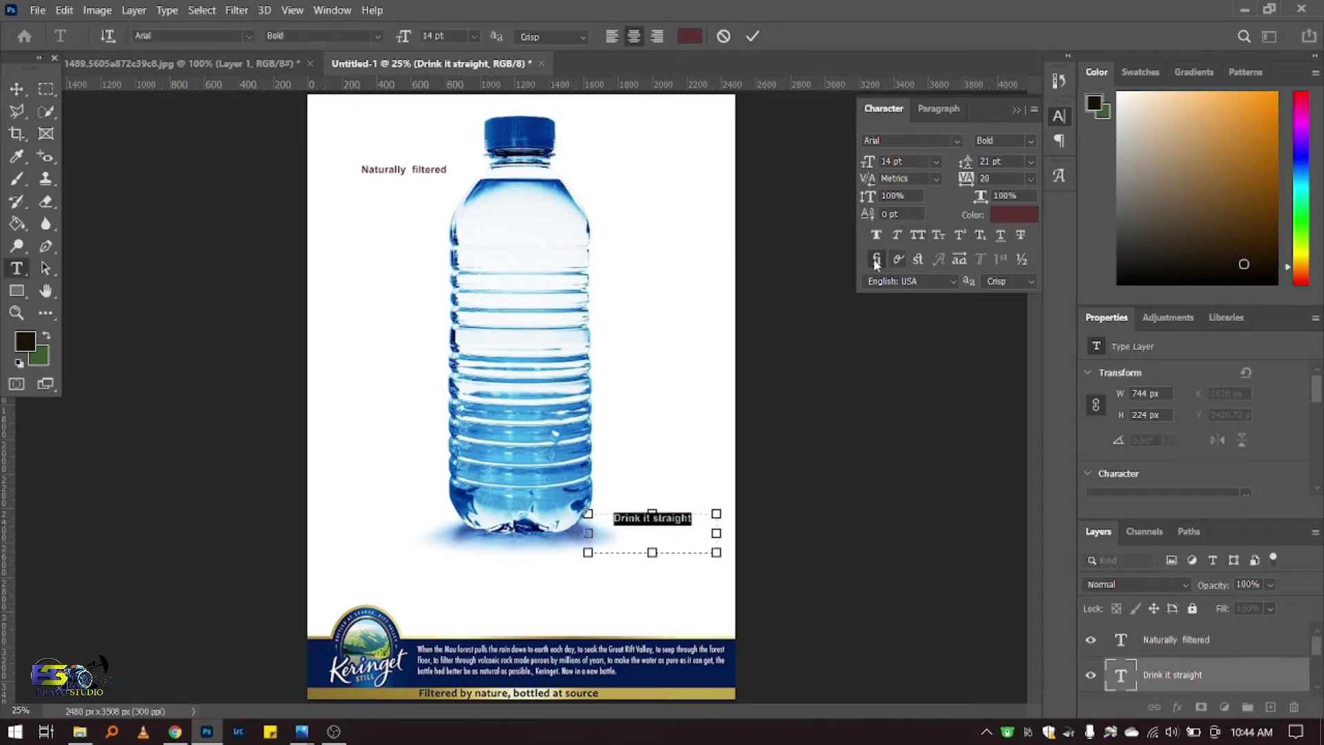
click(754, 35)
key(v)
drag(681, 525, 667, 527)
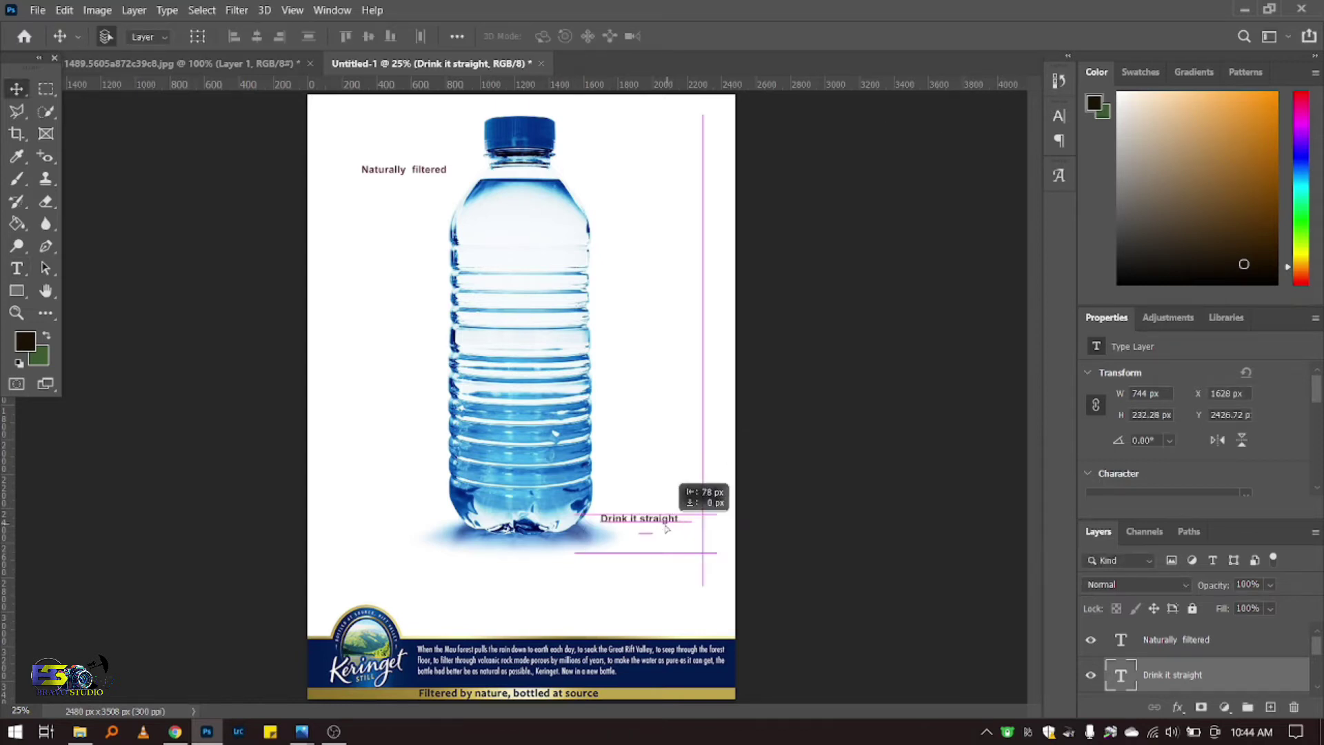
click(668, 530)
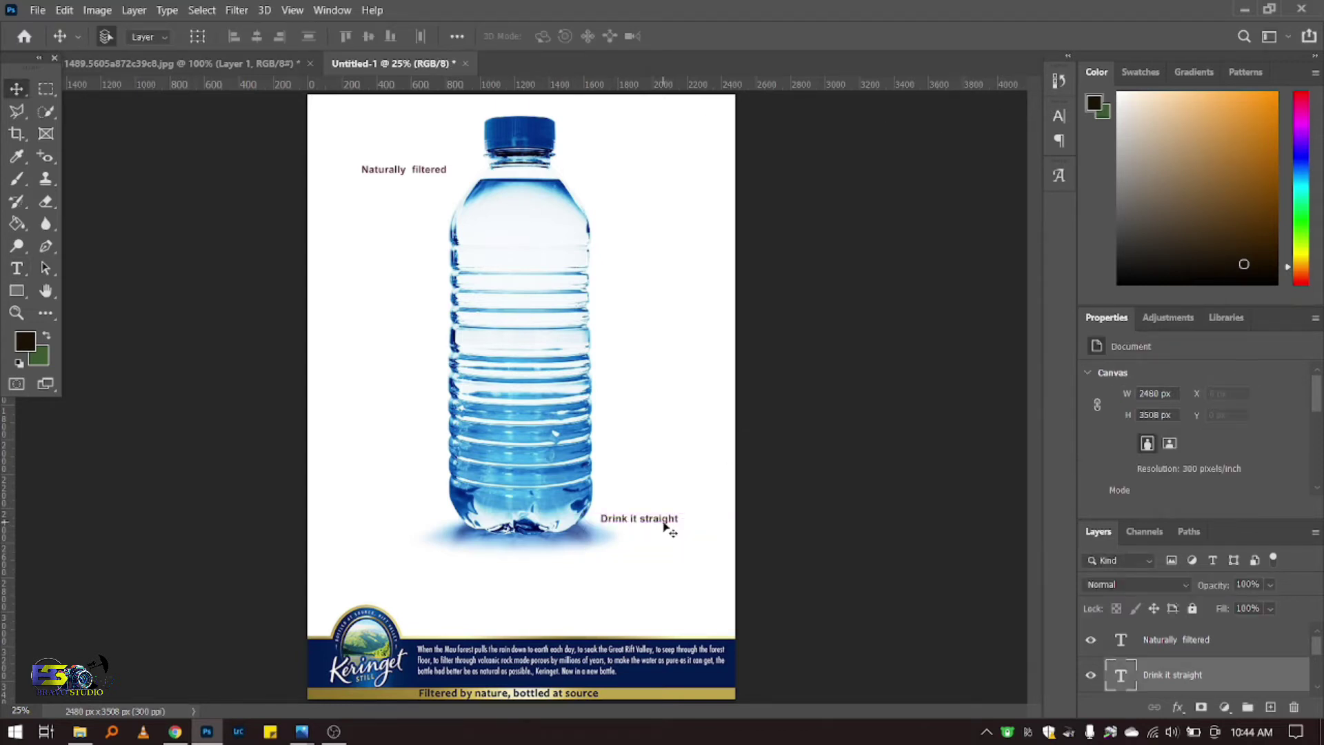
Step: Set both 'Drink it straight' and 'Naturally filtered' captions to 16 pt
double_click(664, 526)
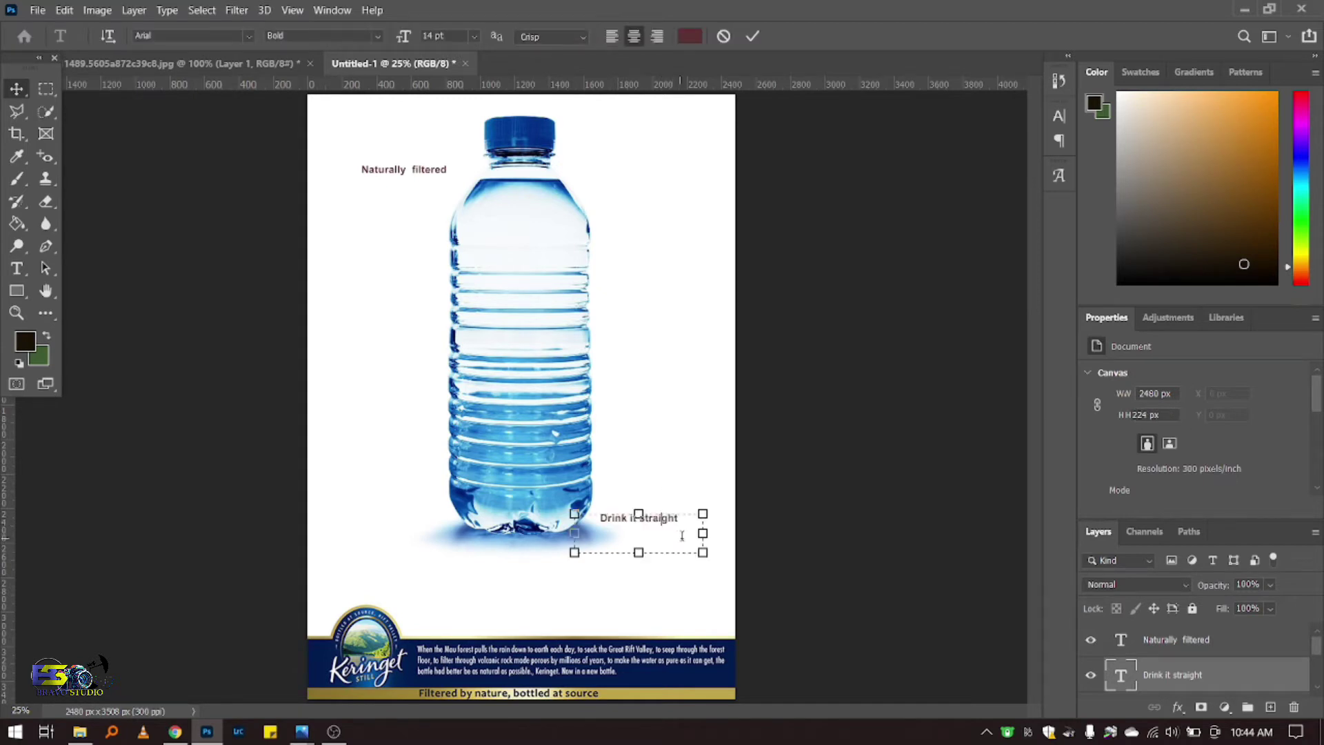
click(472, 36)
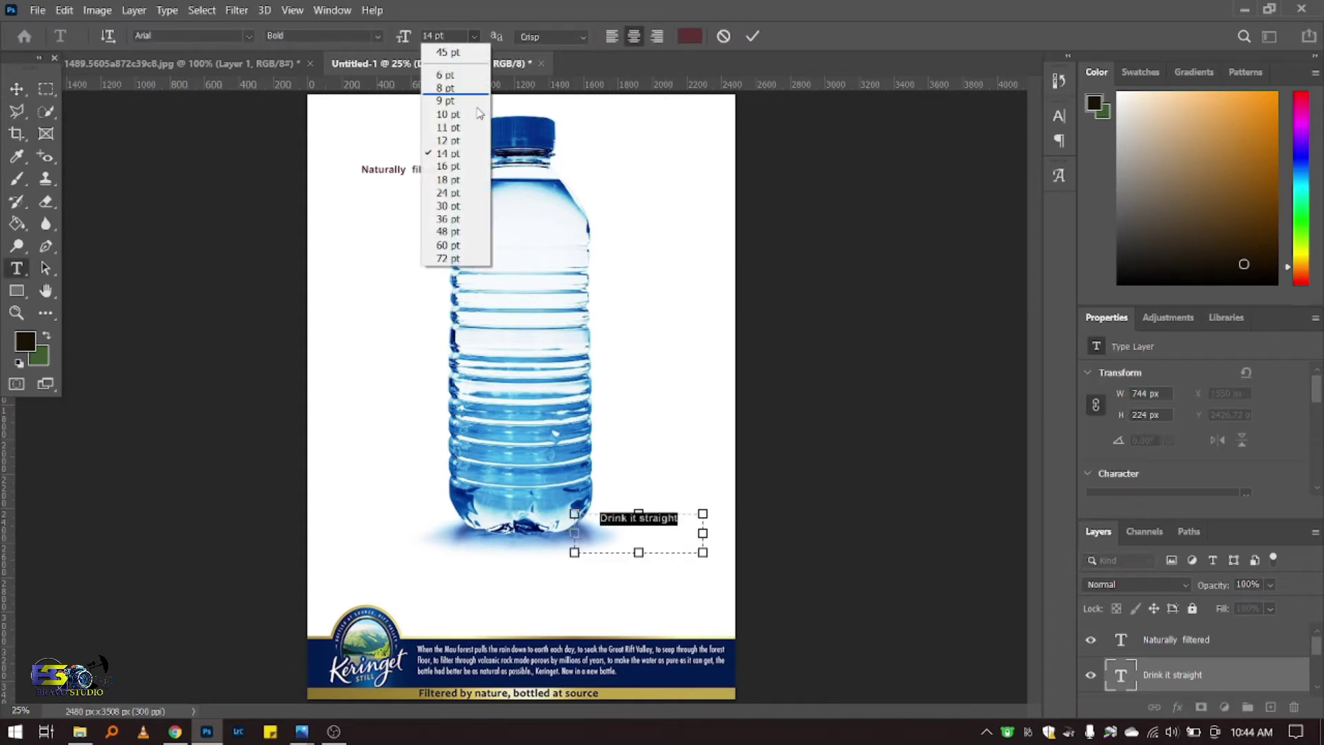
click(452, 172)
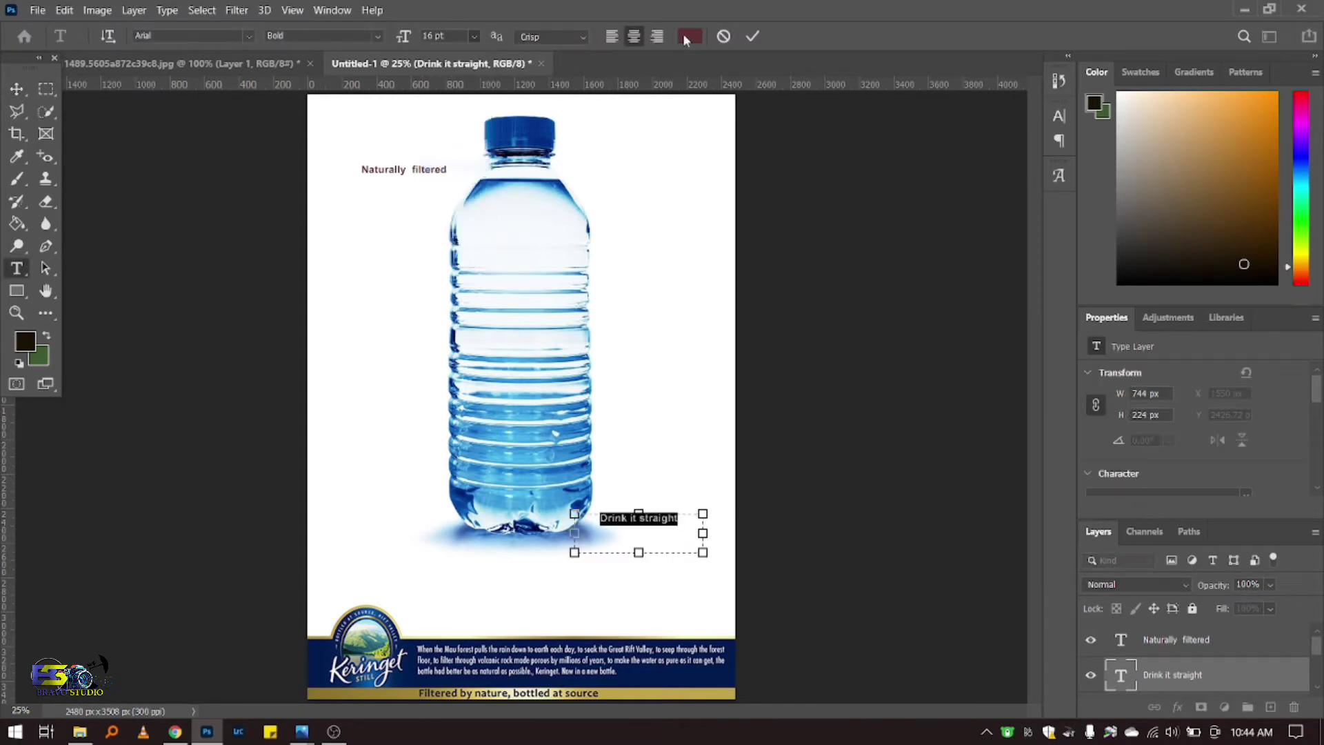
click(751, 37)
key(v)
click(430, 169)
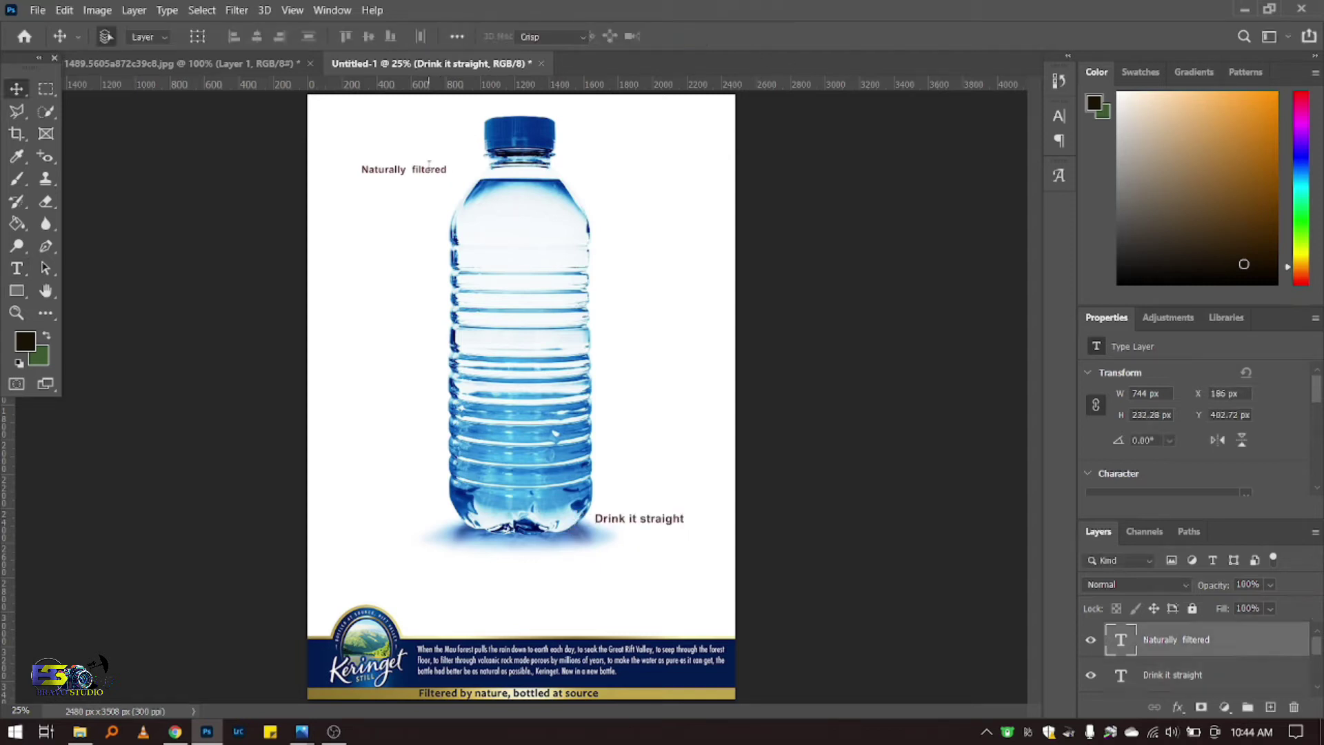
double_click(429, 169)
click(474, 36)
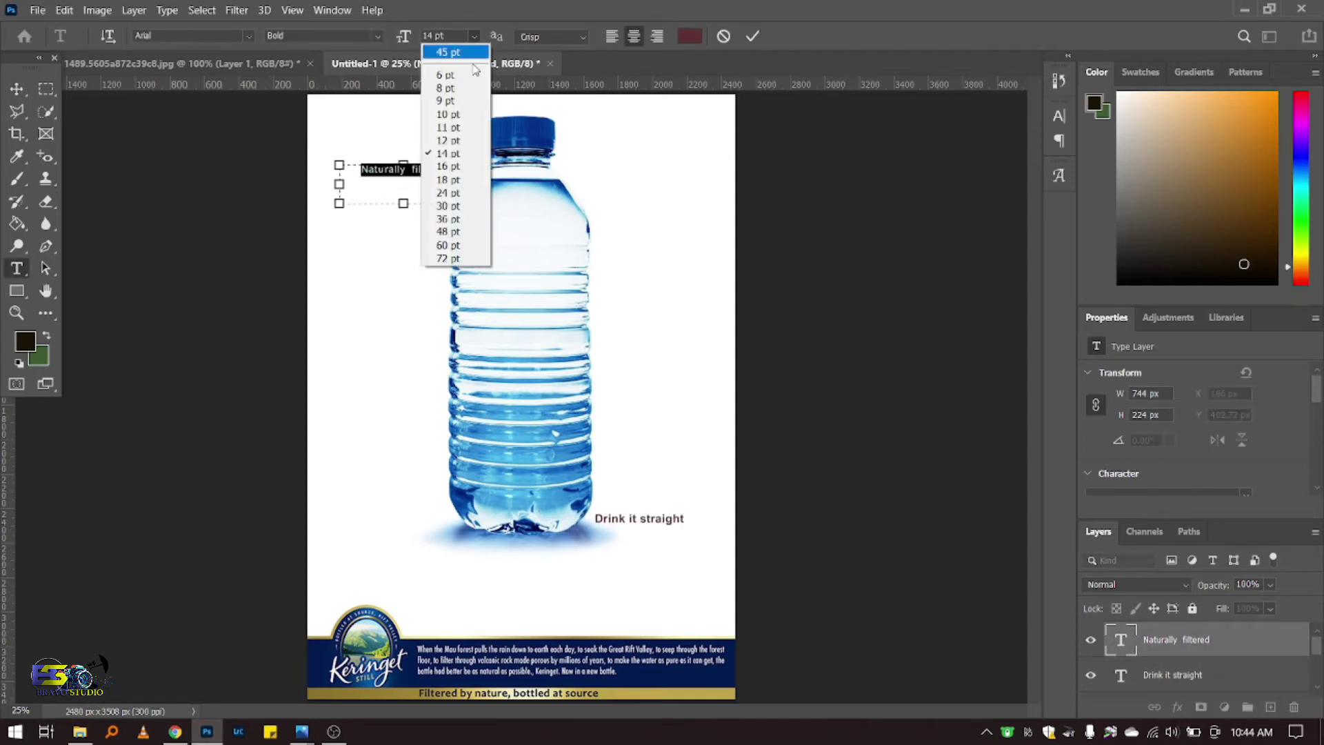
click(467, 167)
click(753, 36)
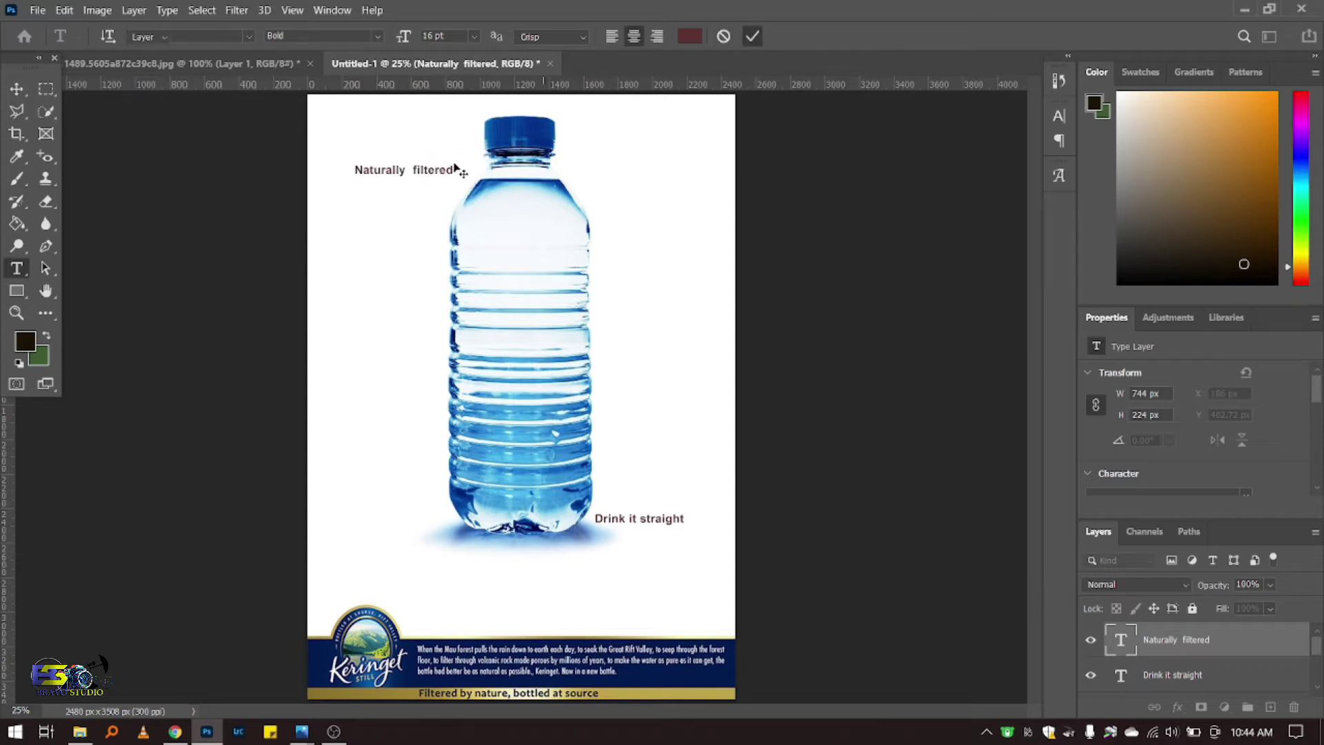
Step: Move 'Naturally filtered' higher beside the bottle neck, checking against the reference poster
key(v)
drag(436, 176, 445, 176)
click(275, 66)
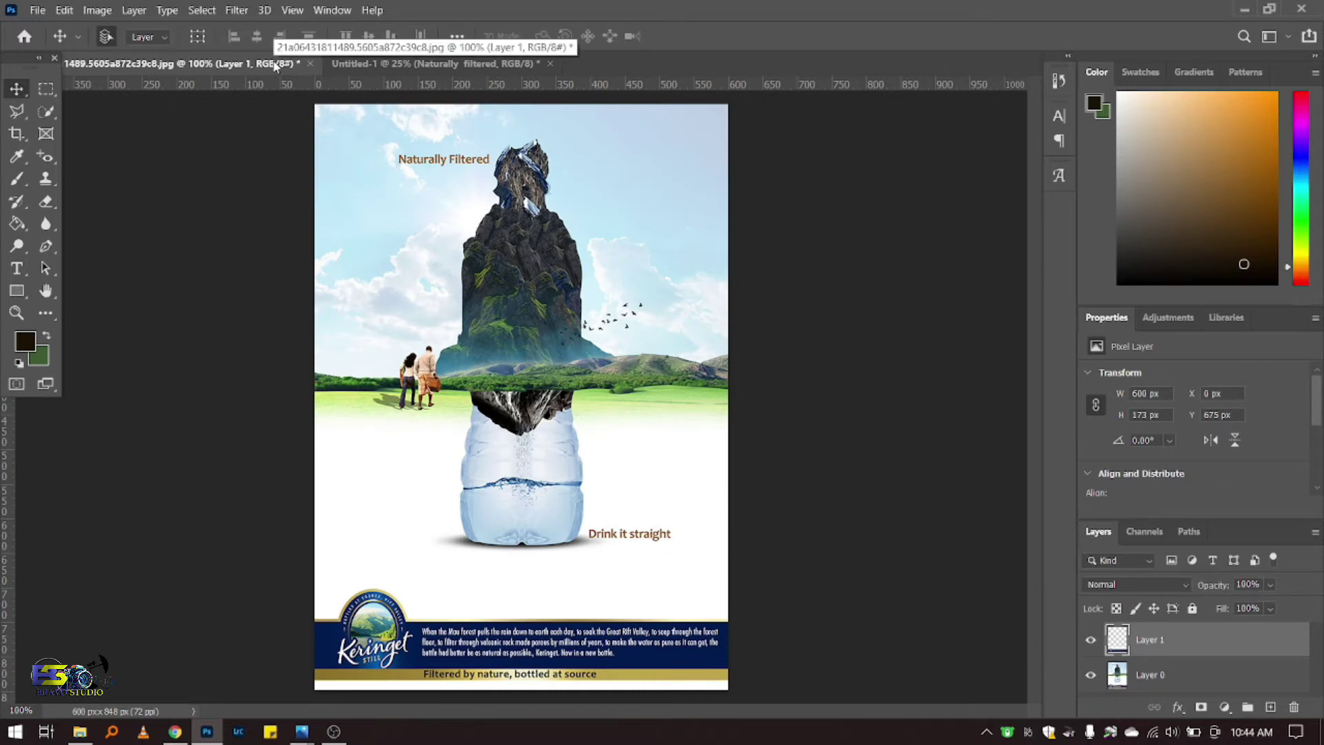
click(467, 63)
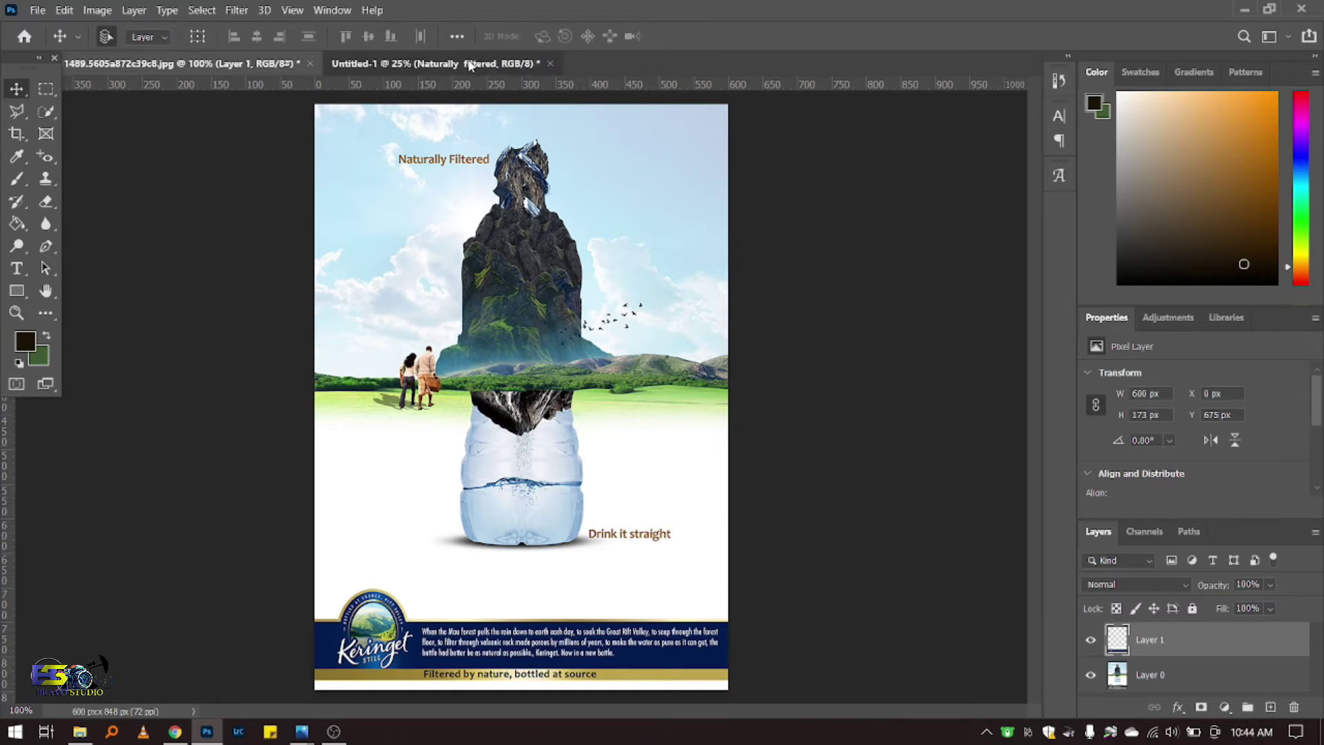
drag(445, 184, 449, 137)
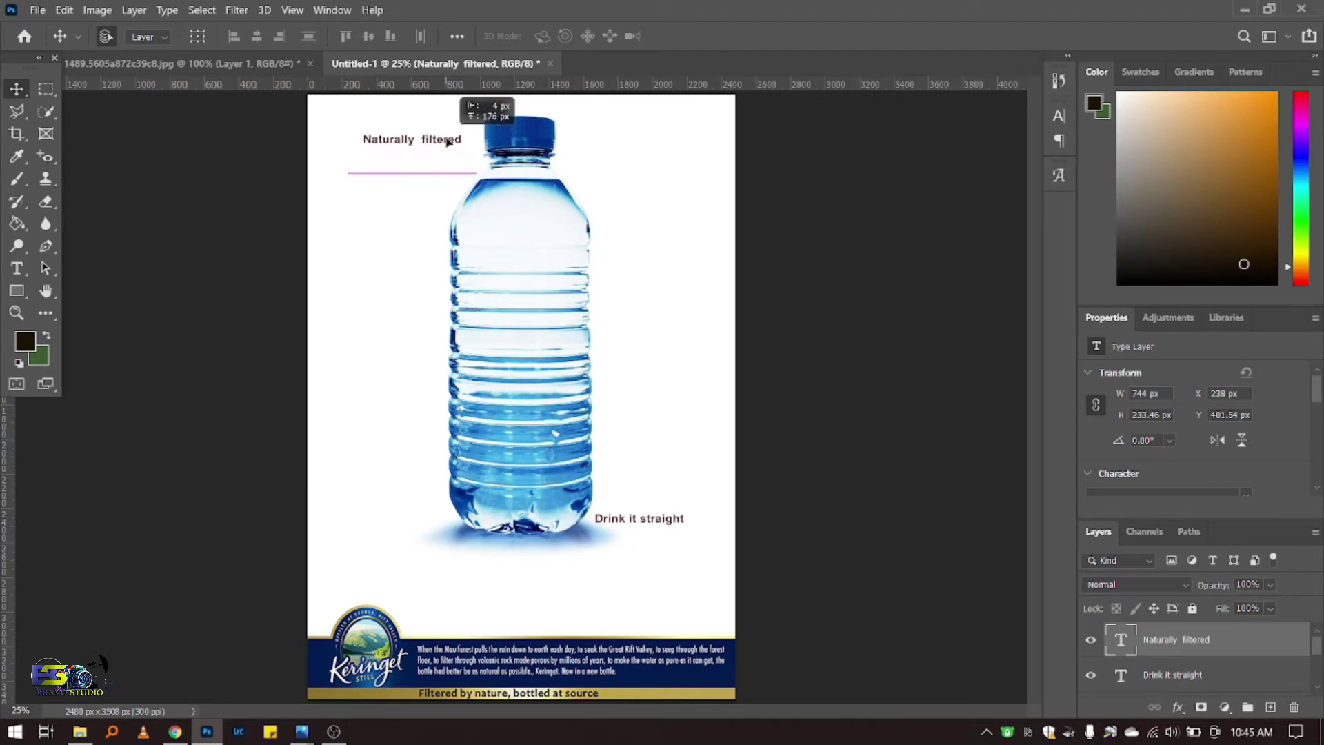
click(667, 525)
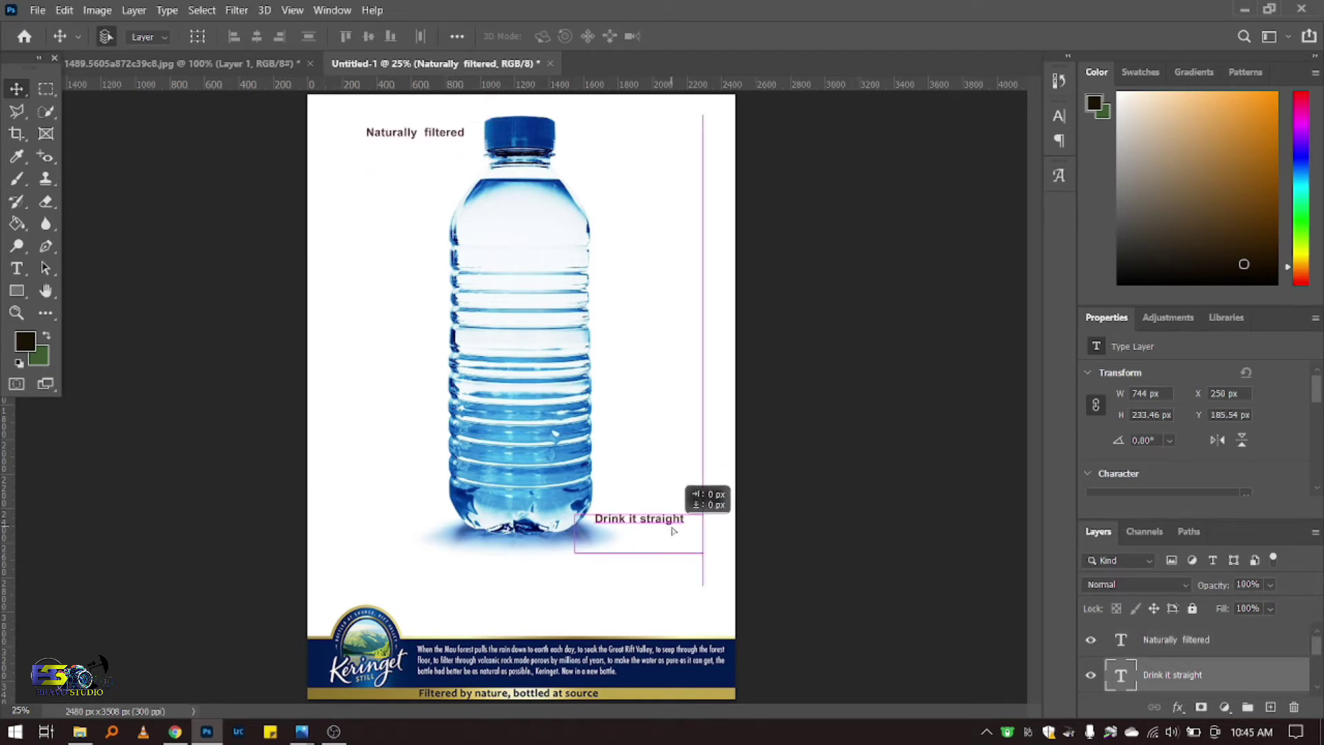
Step: Open the floating-island bottle poster image from Downloads in Photoshop
click(80, 732)
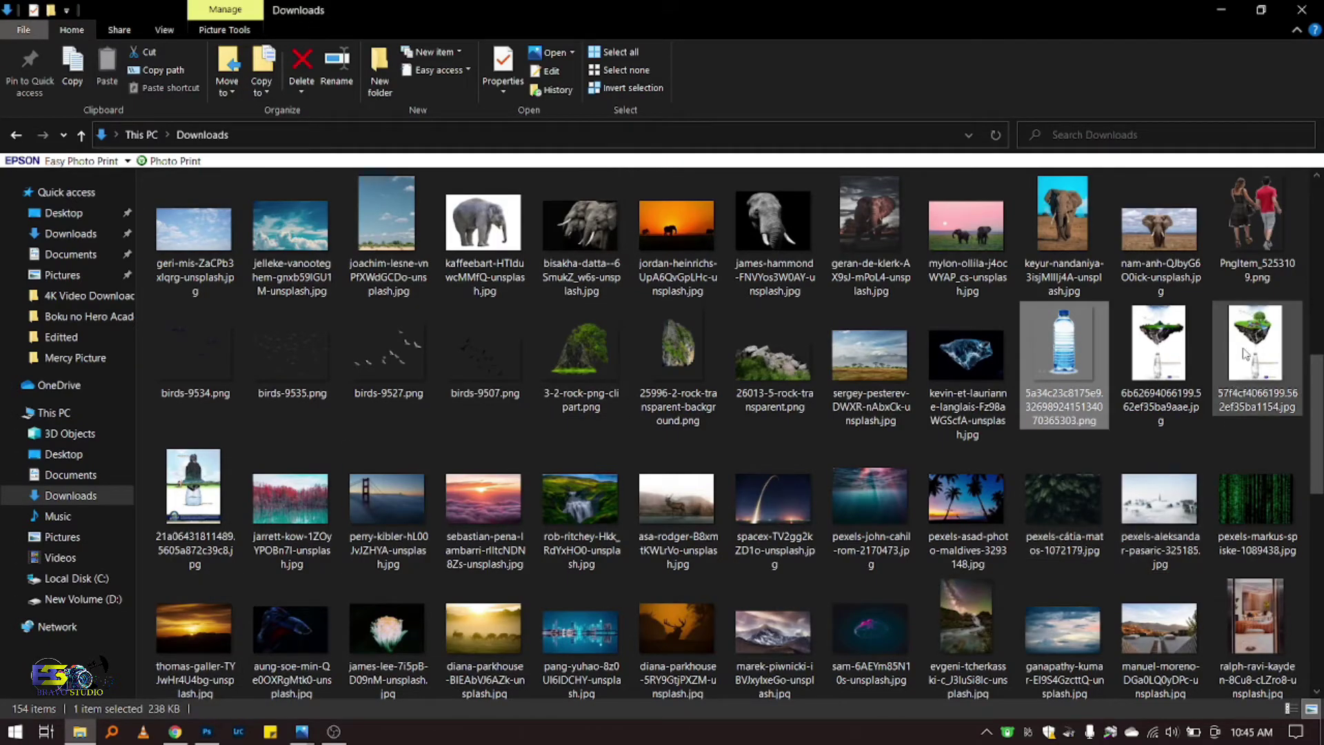
mouse_move(1158, 341)
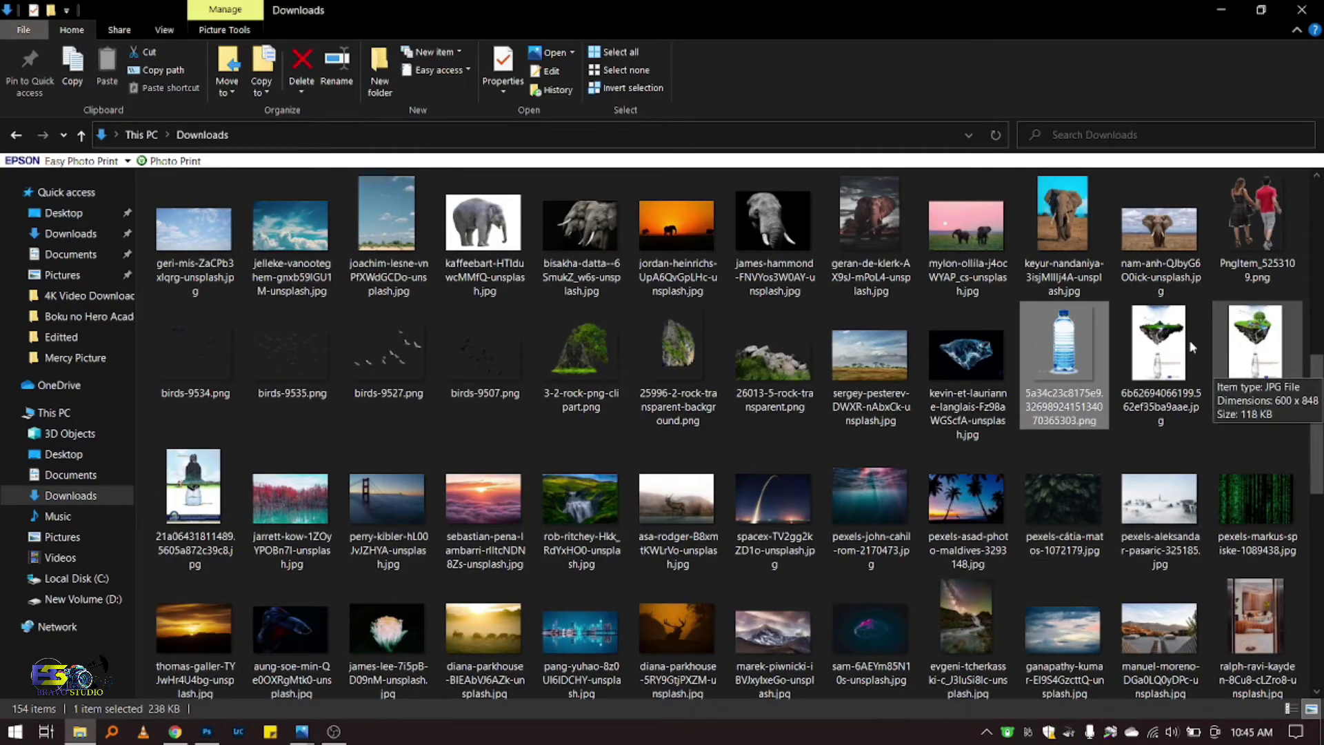
drag(1189, 339, 198, 729)
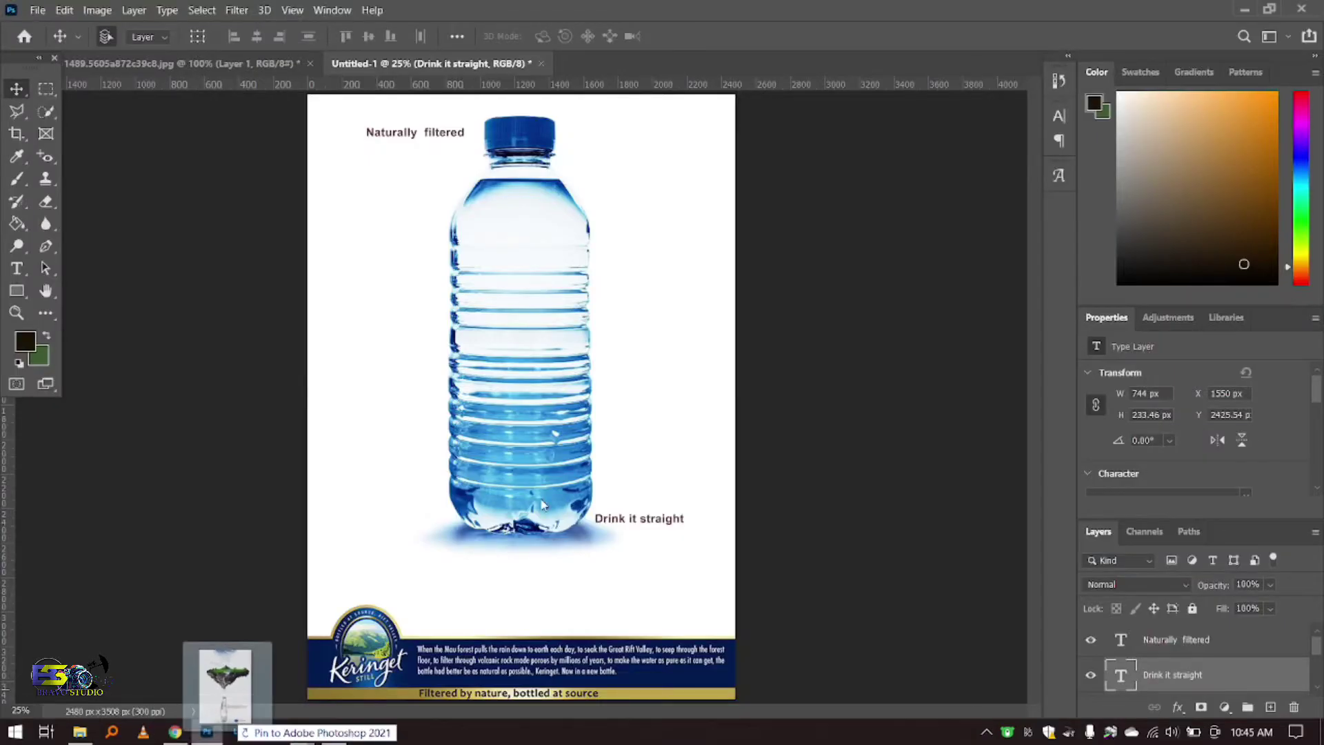
drag(198, 729, 679, 59)
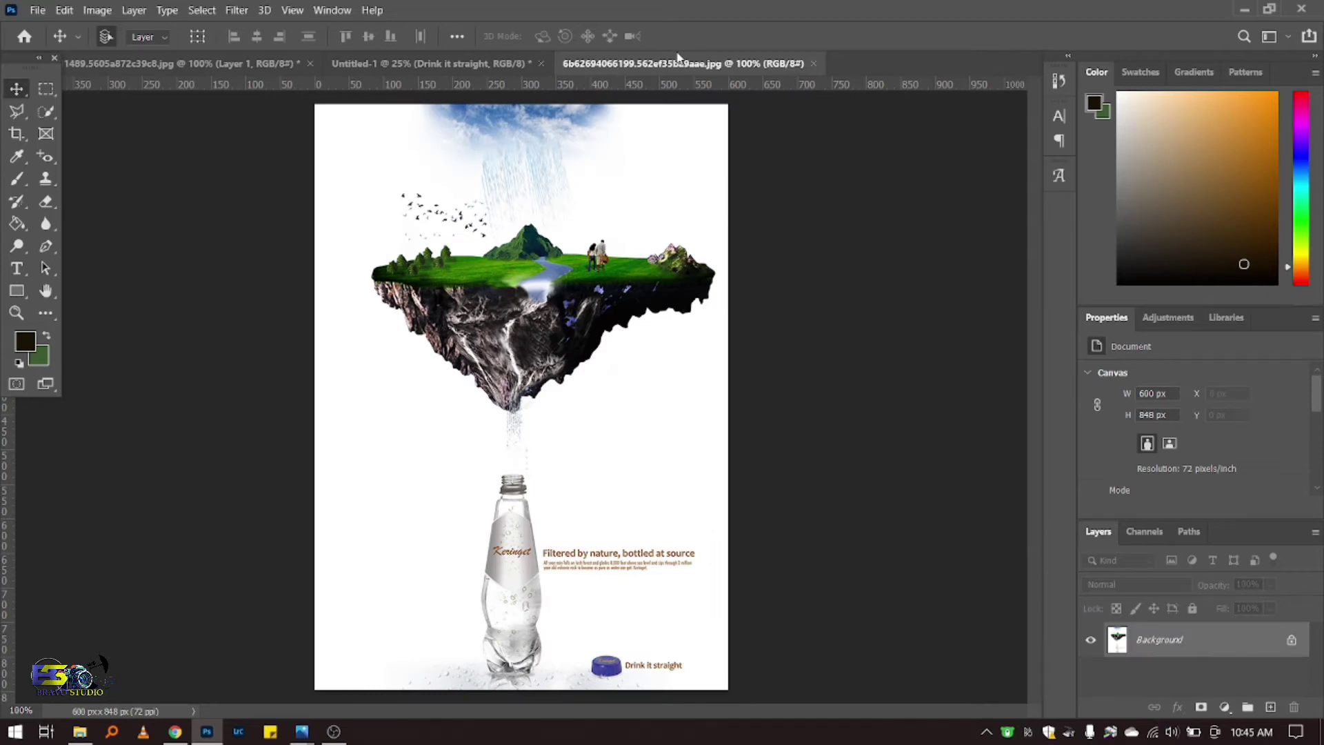
Step: Unlock the island image's background and crop off the bottle area, keeping the island
click(1292, 643)
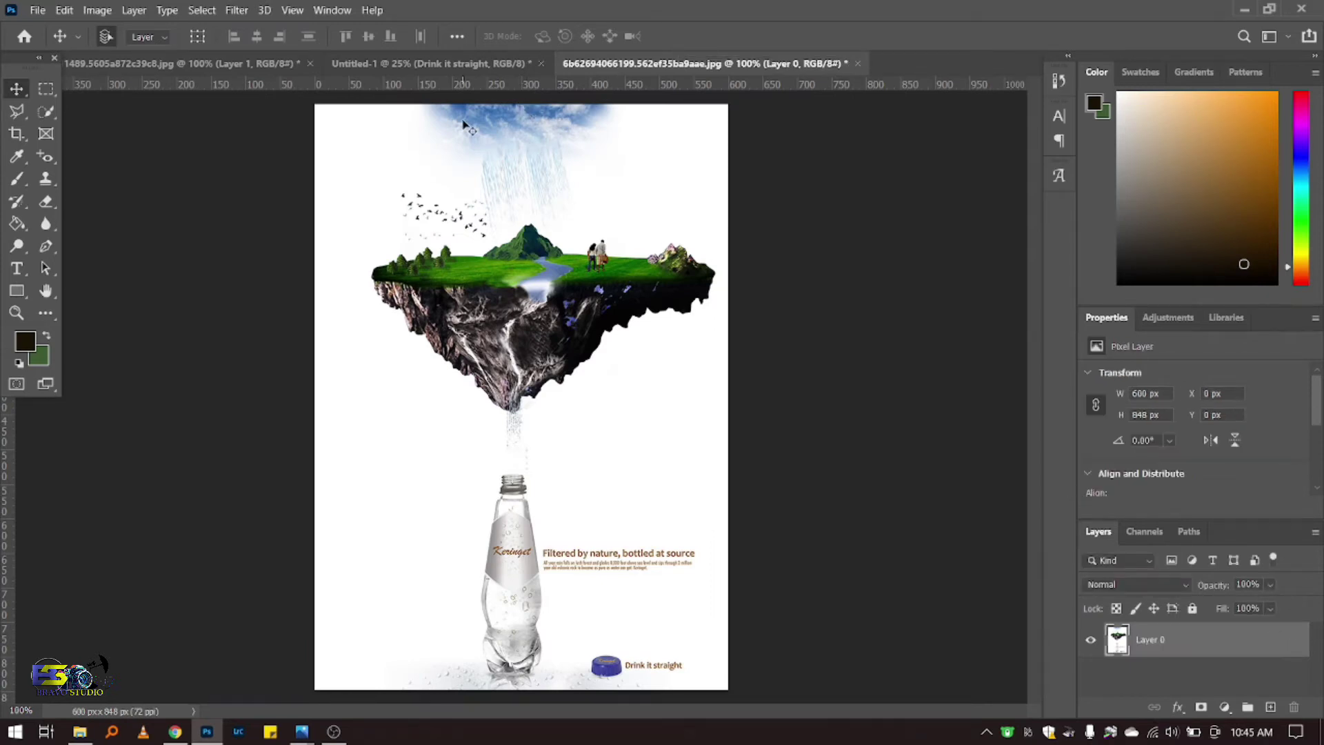
click(16, 133)
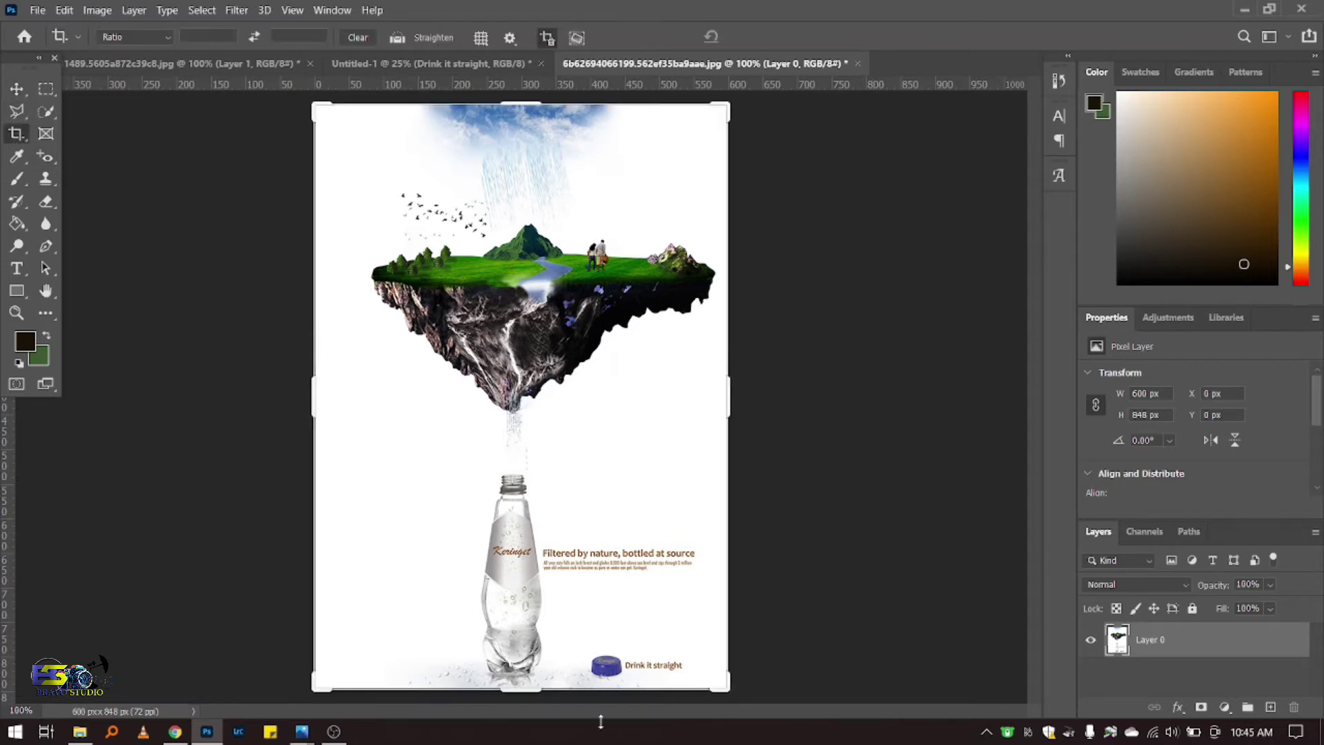
drag(530, 694, 557, 584)
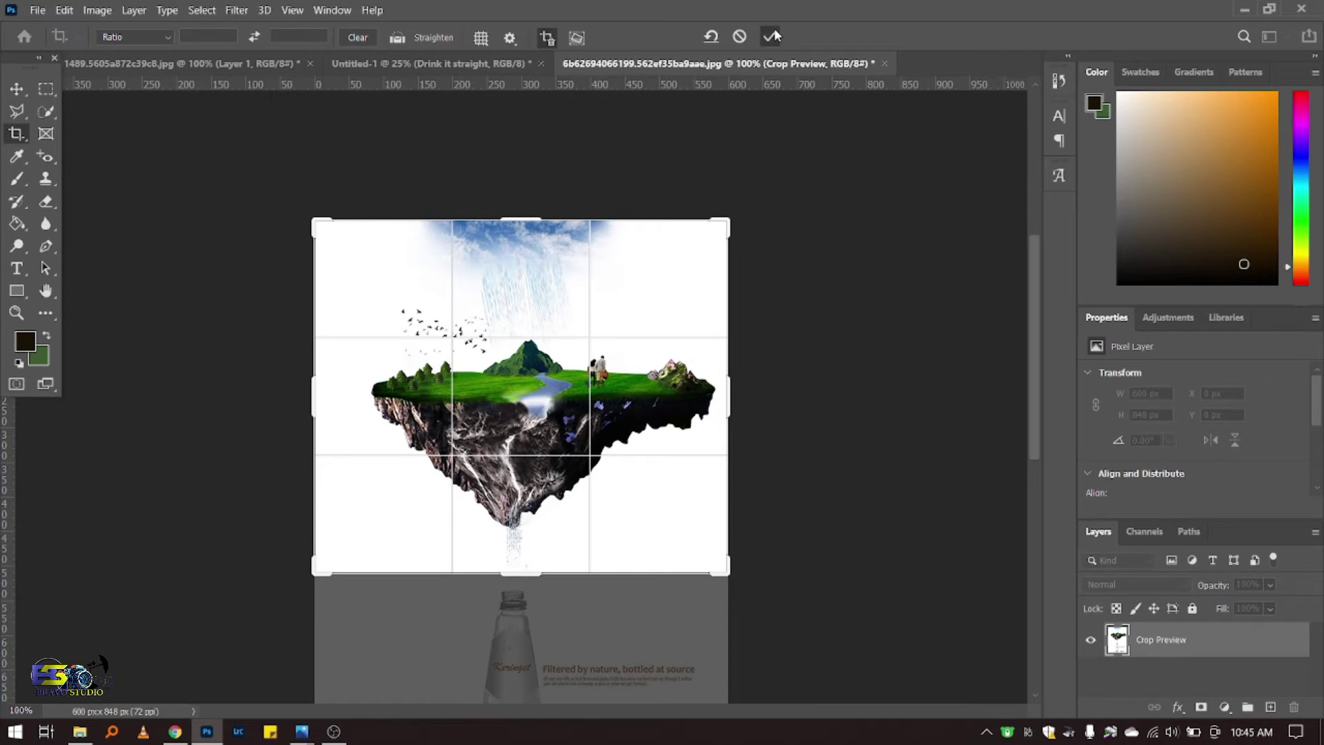
click(771, 34)
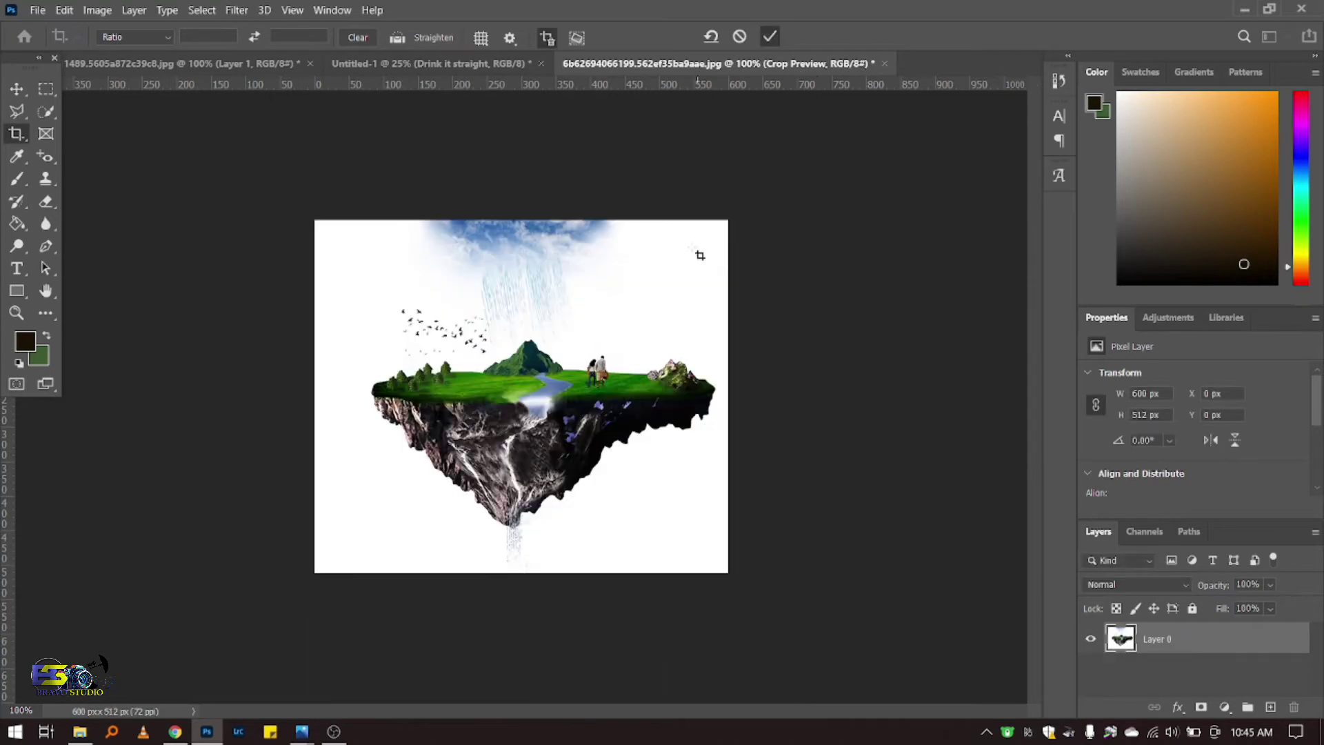
Step: Quick-select and mask the island's rocky underside, then drag it onto the bottle poster
click(18, 87)
key(w)
drag(378, 407, 524, 518)
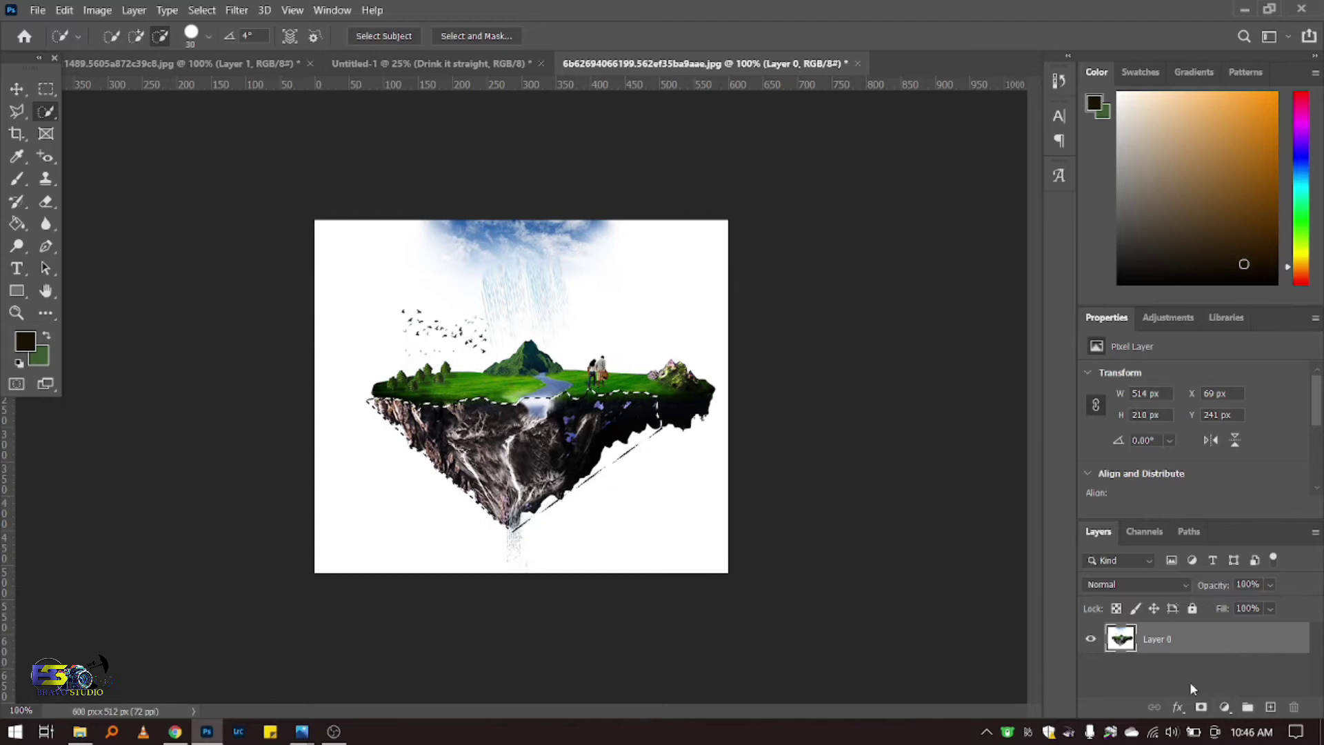
click(1201, 707)
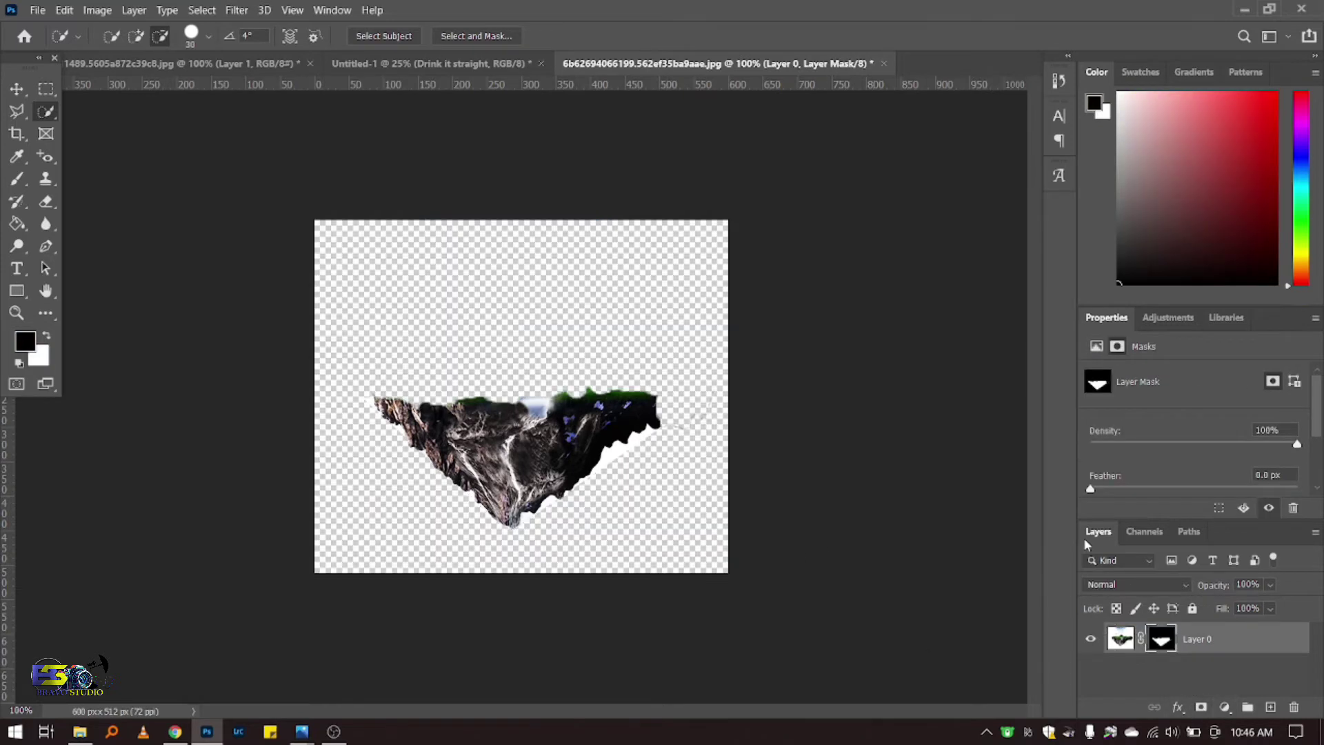
click(11, 91)
mouse_move(507, 438)
mouse_down()
mouse_move(489, 74)
mouse_move(558, 279)
mouse_up()
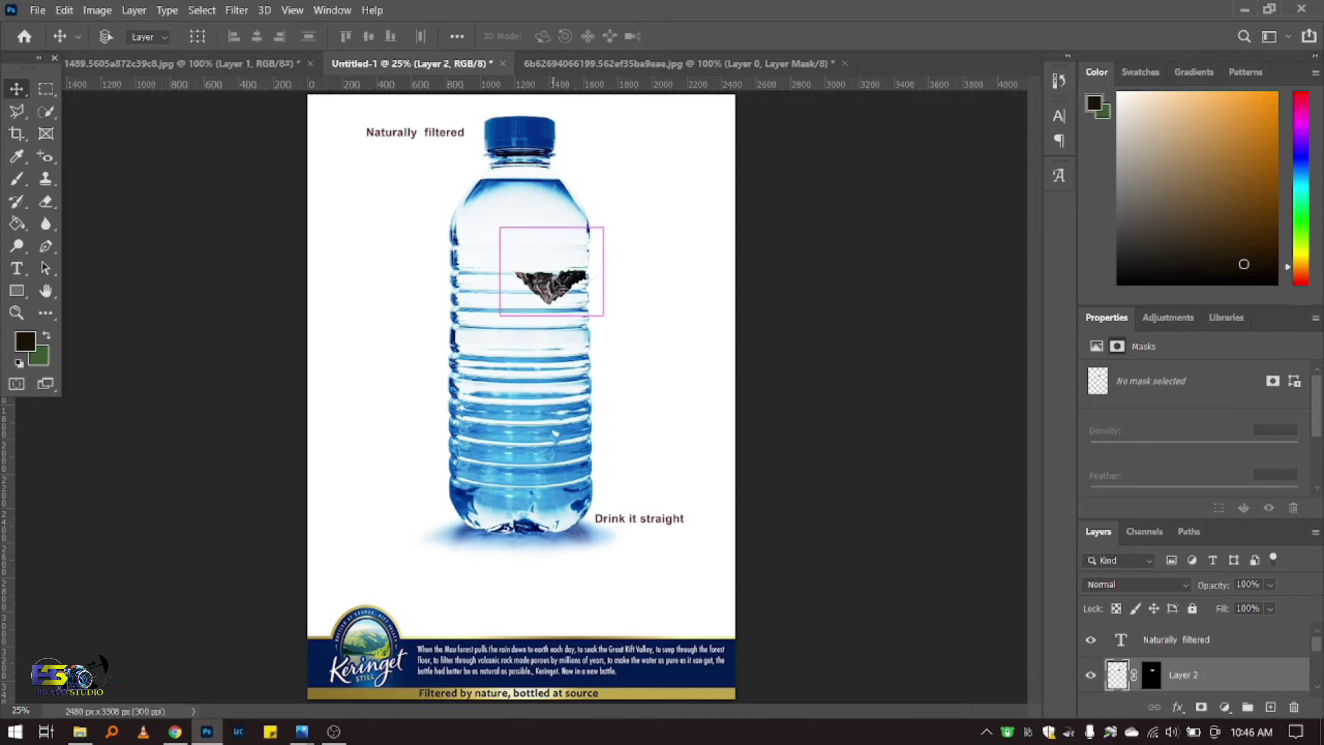
Step: Move the rock piece down to mid-bottle and scale it up to about 102%
drag(553, 284, 524, 392)
key(ctrl+t)
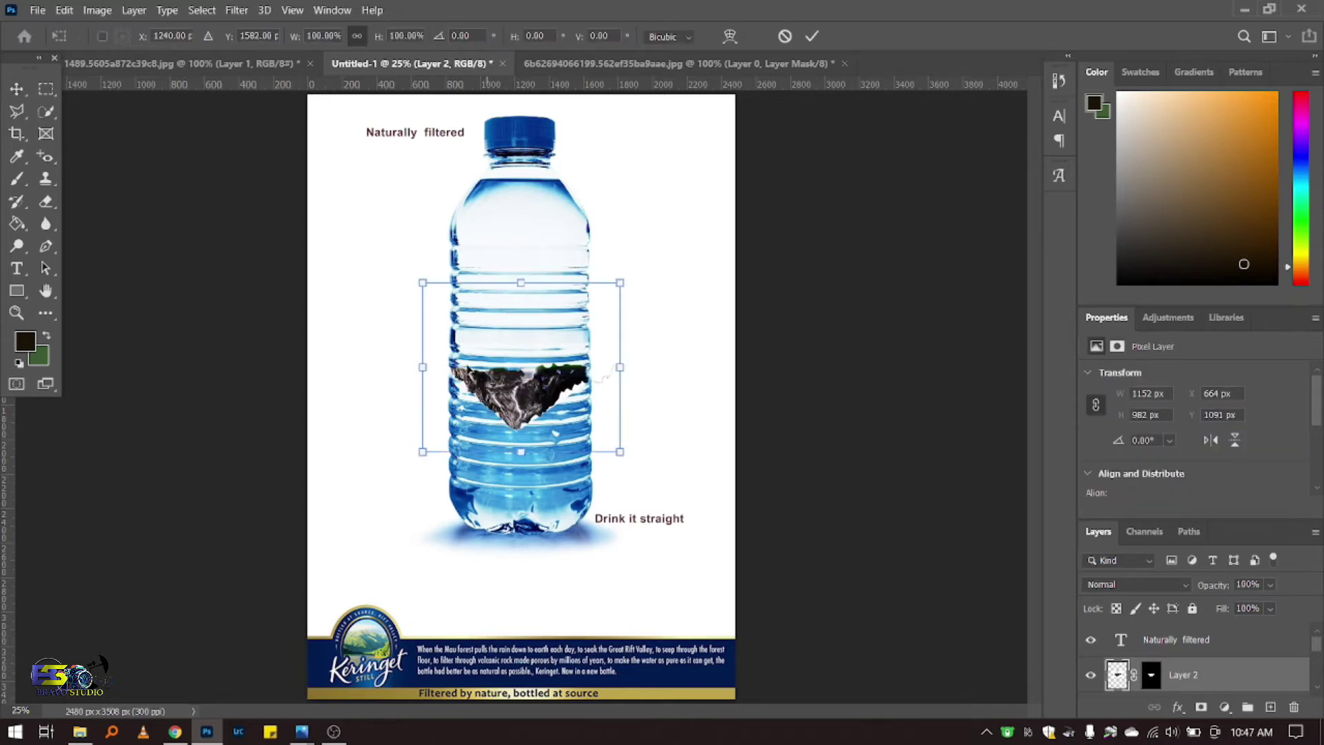
drag(423, 282, 420, 278)
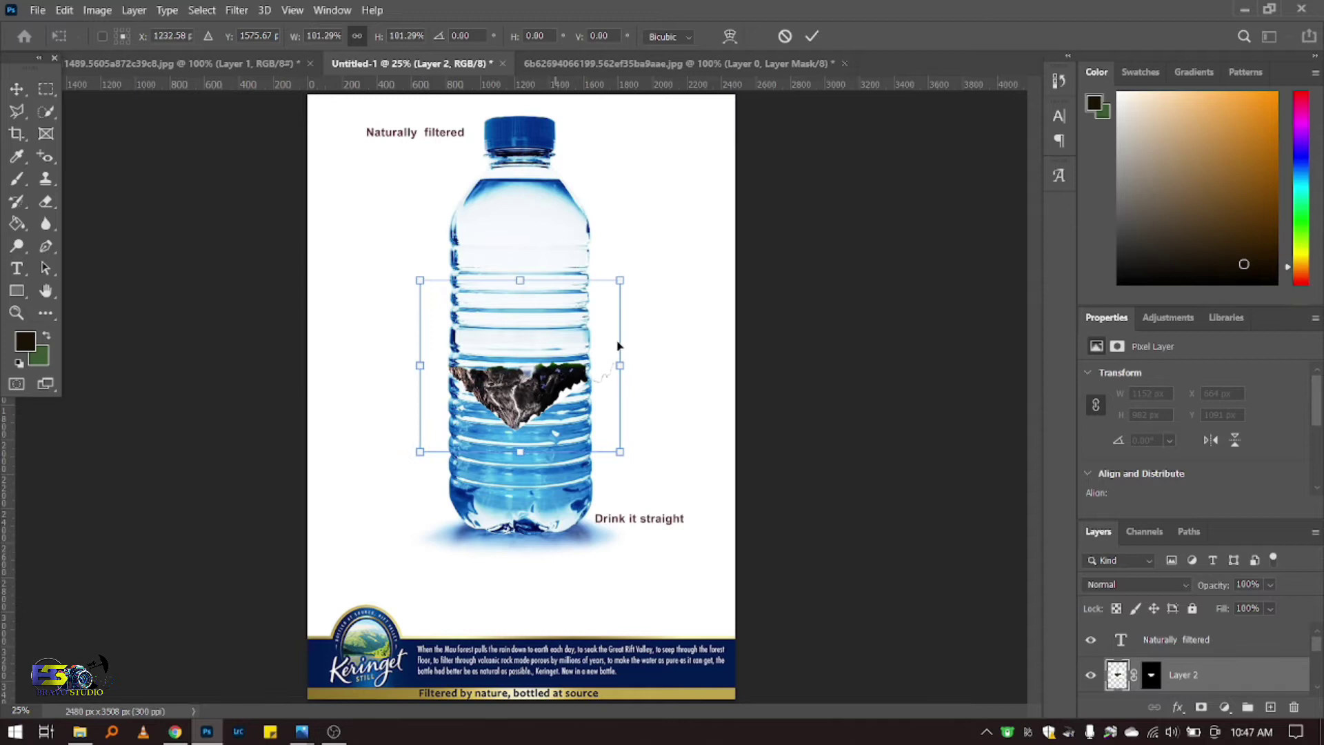
drag(620, 283, 624, 279)
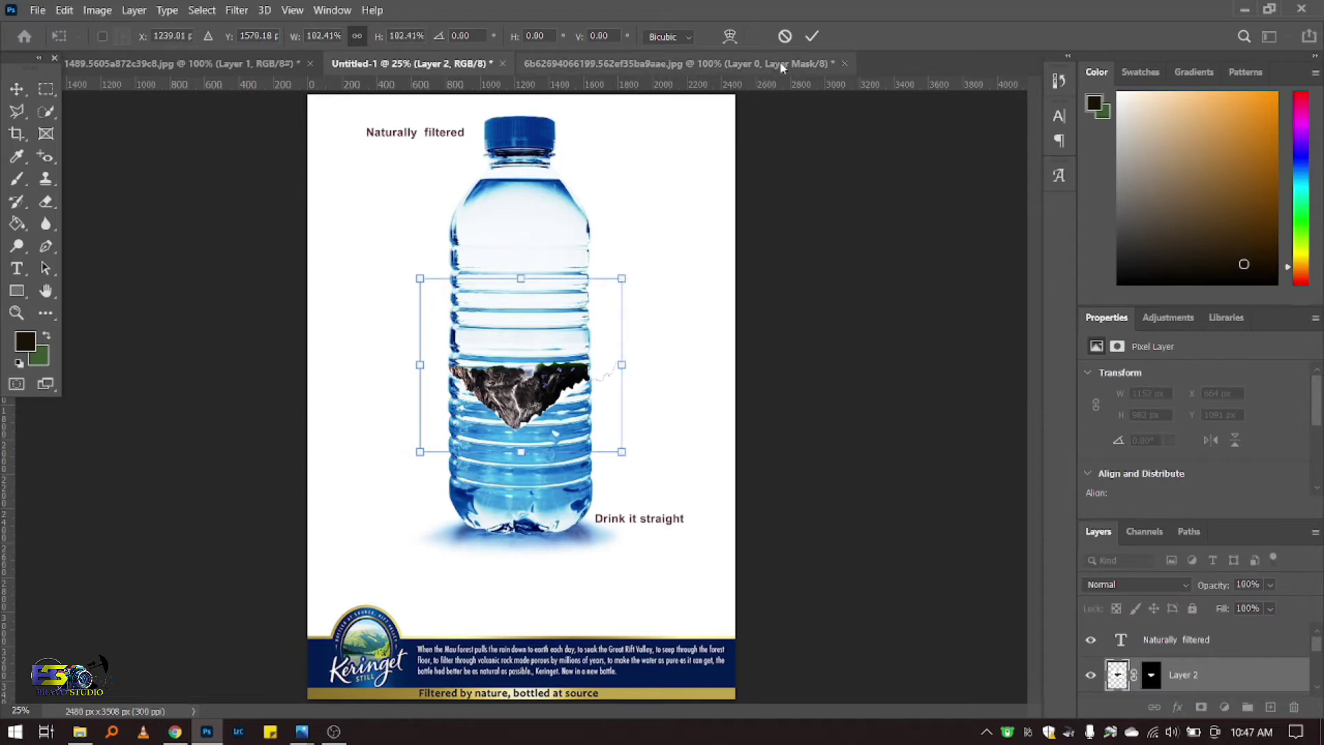
key(Return)
Step: Close the floating-island image without saving and bring up the Downloads folder
click(743, 69)
click(844, 63)
key(Escape)
key(ctrl+Tab)
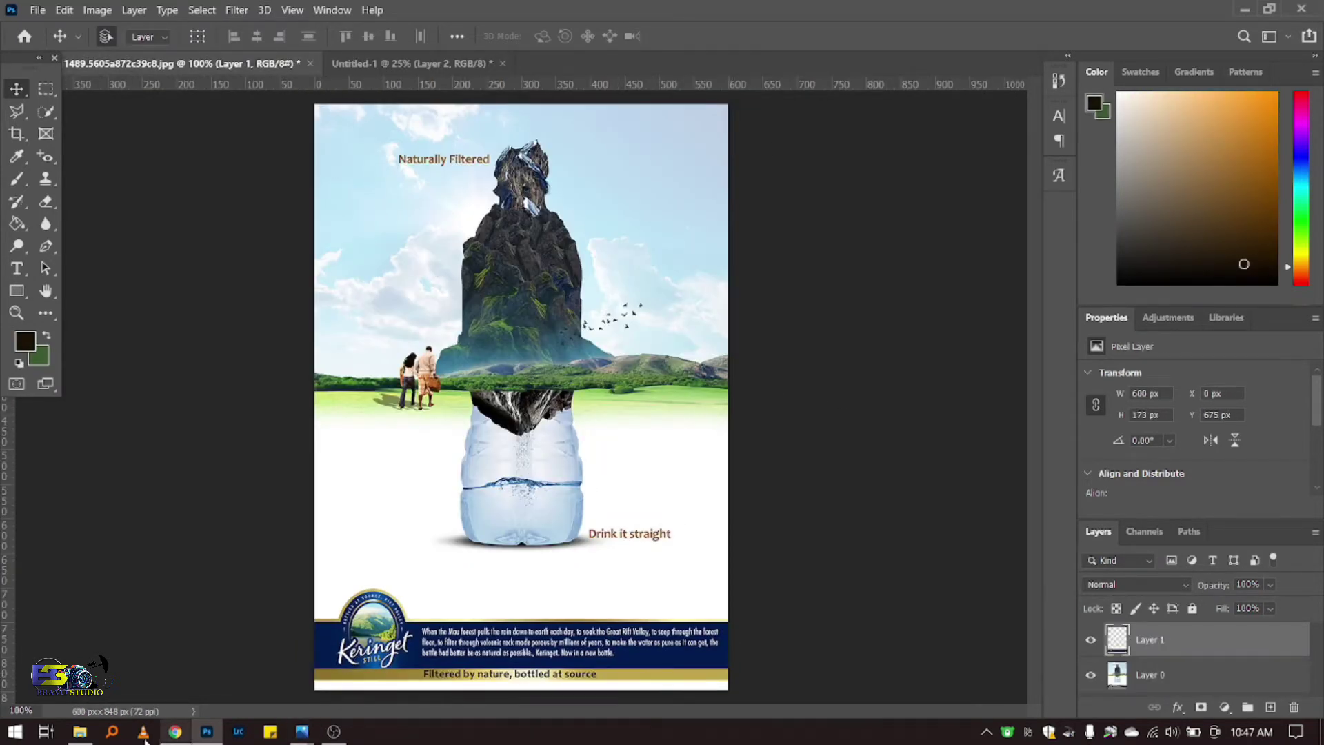
click(80, 731)
Step: Drag the sergey-pesterev Kilimanjaro JPG from Downloads into Photoshop as a new document
drag(1318, 376, 1319, 329)
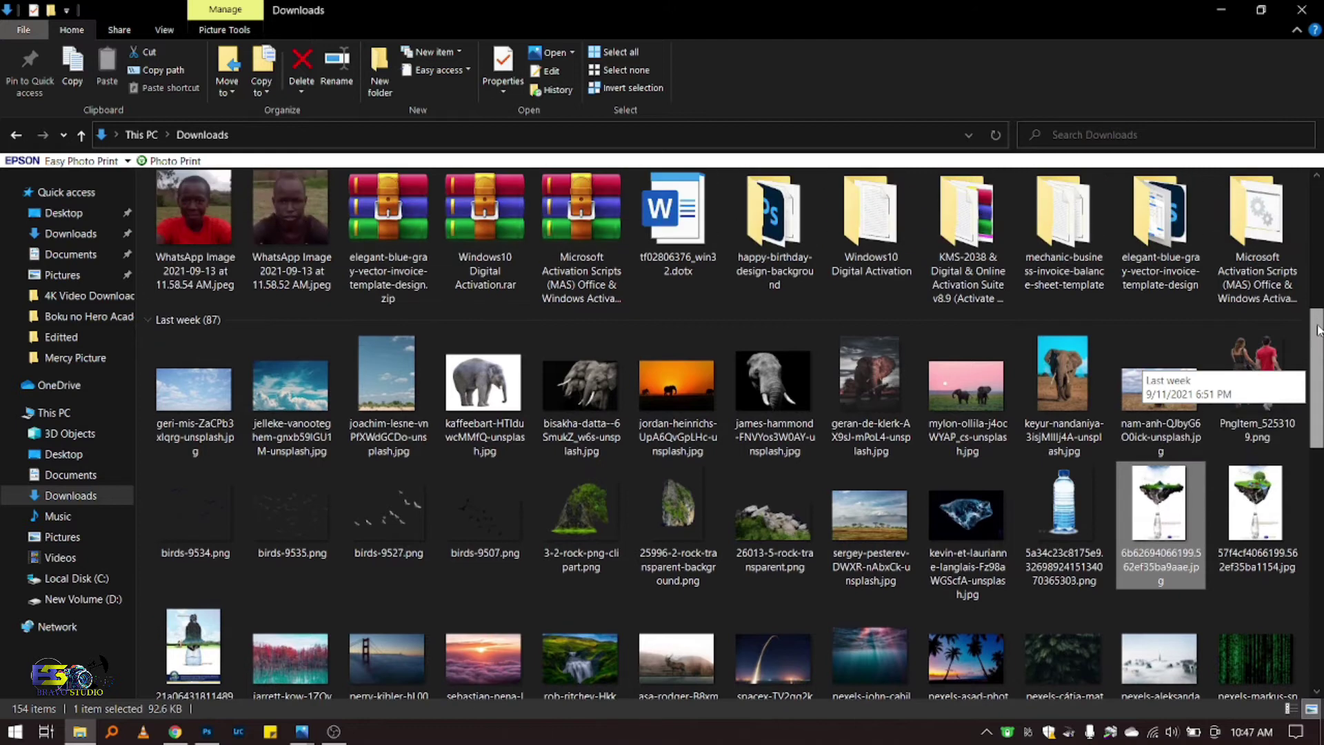
mouse_move(851, 520)
mouse_down()
mouse_move(508, 653)
mouse_move(775, 66)
mouse_up()
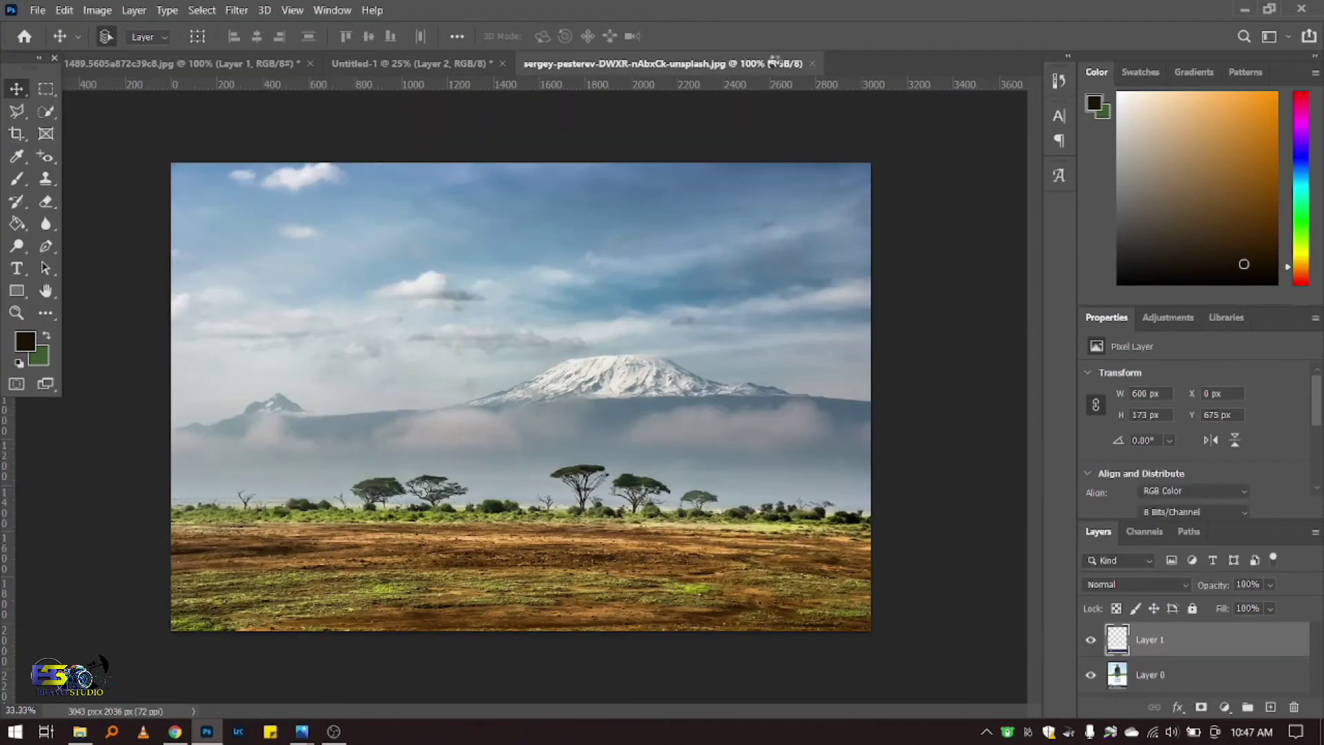
Step: Unlock the Kilimanjaro photo's background and drag it onto the poster's upper half as Layer 3
click(374, 60)
click(266, 62)
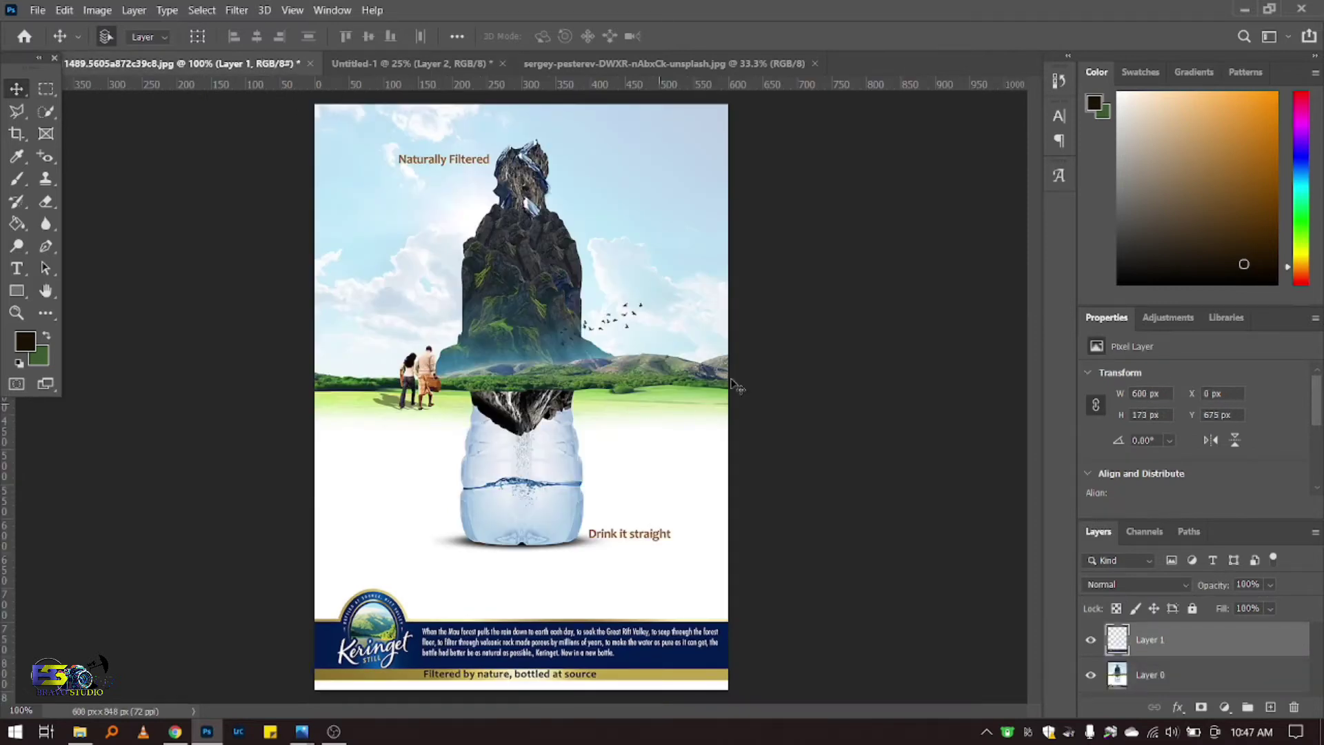
click(655, 64)
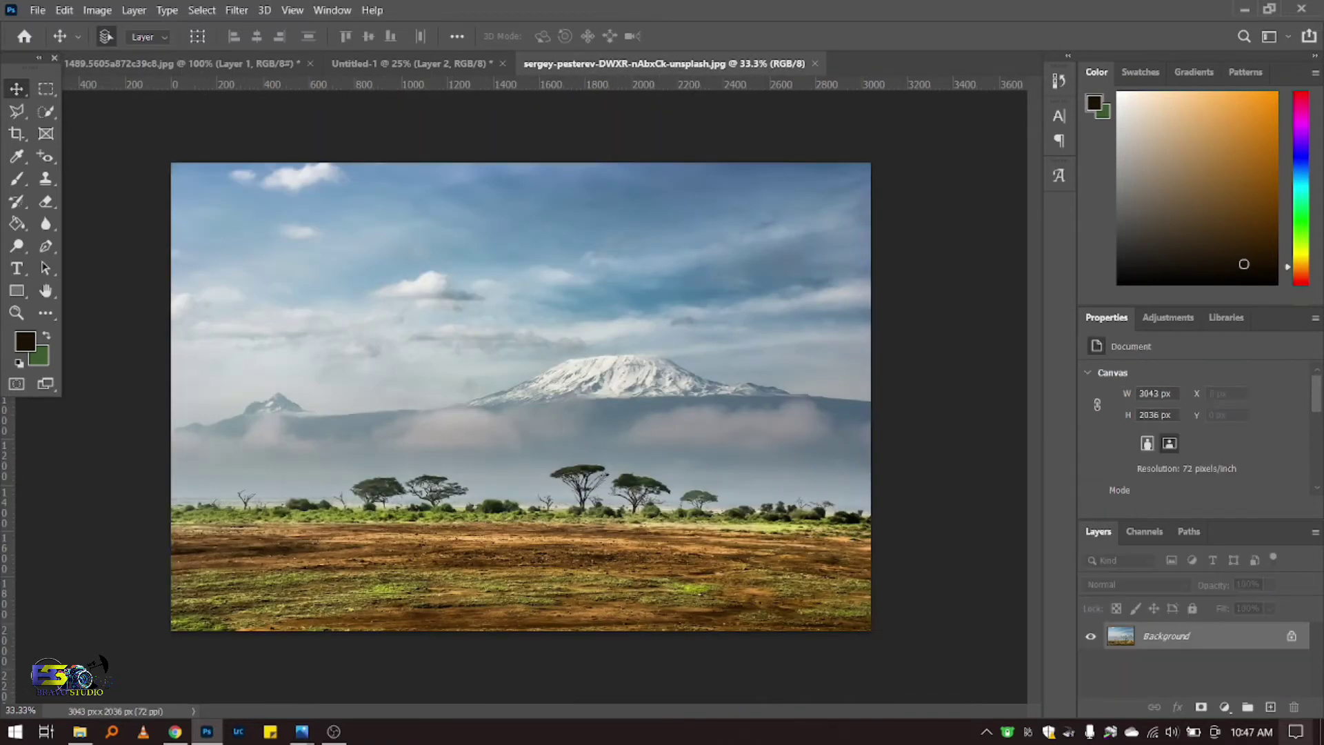
click(1292, 637)
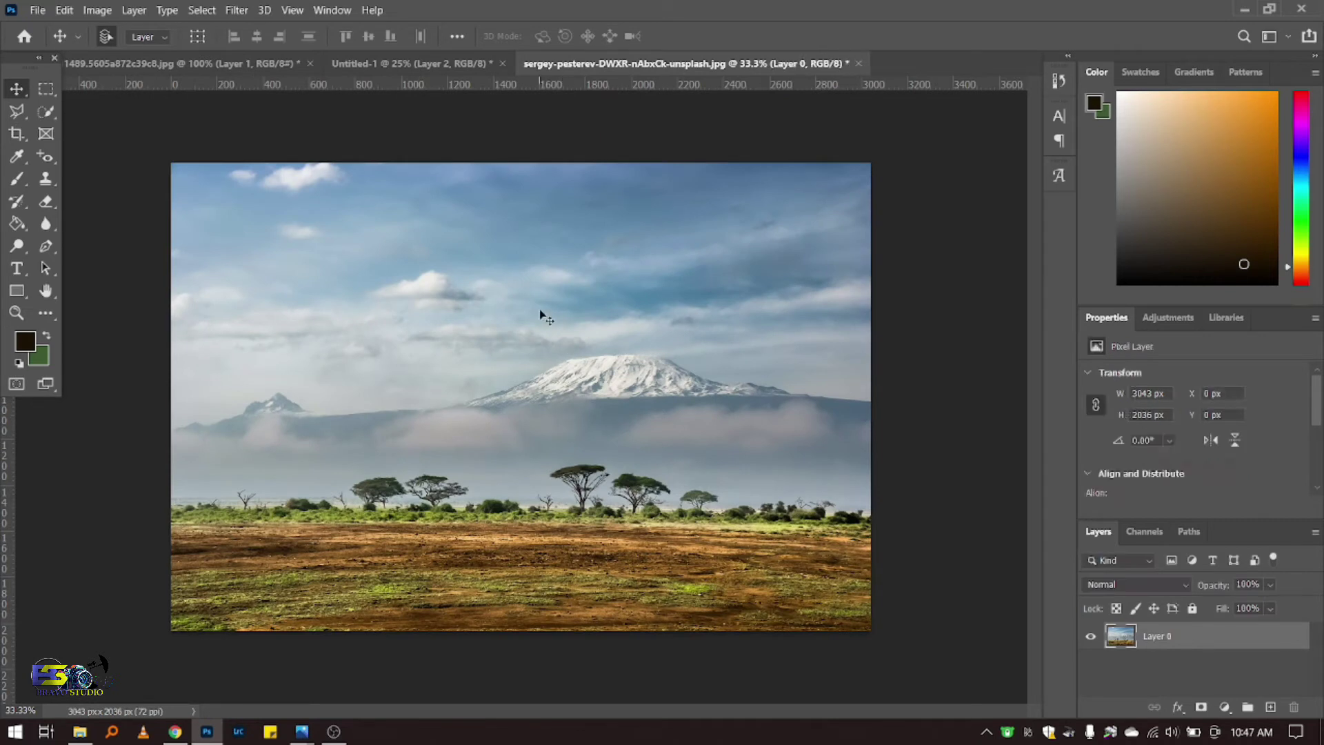
drag(541, 315, 455, 73)
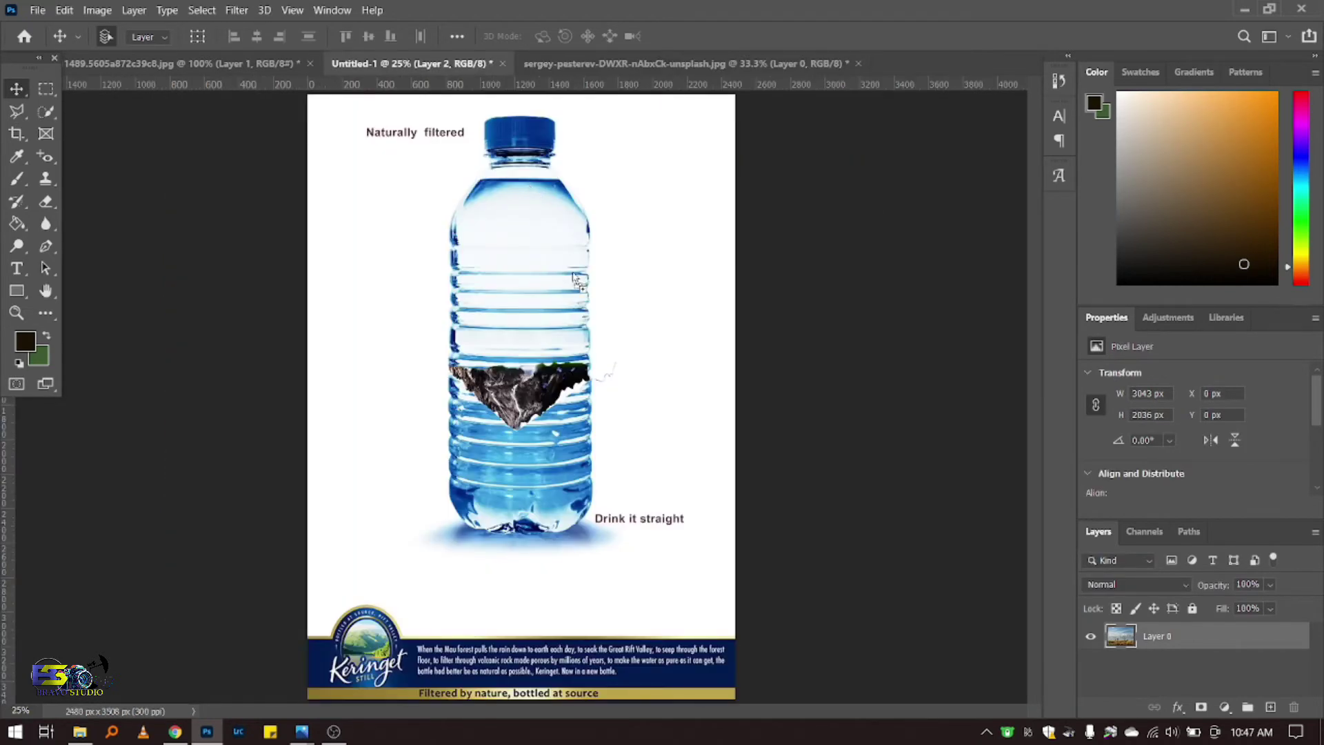
mouse_move(466, 97)
mouse_down()
mouse_move(565, 249)
mouse_move(480, 245)
mouse_move(493, 246)
mouse_up()
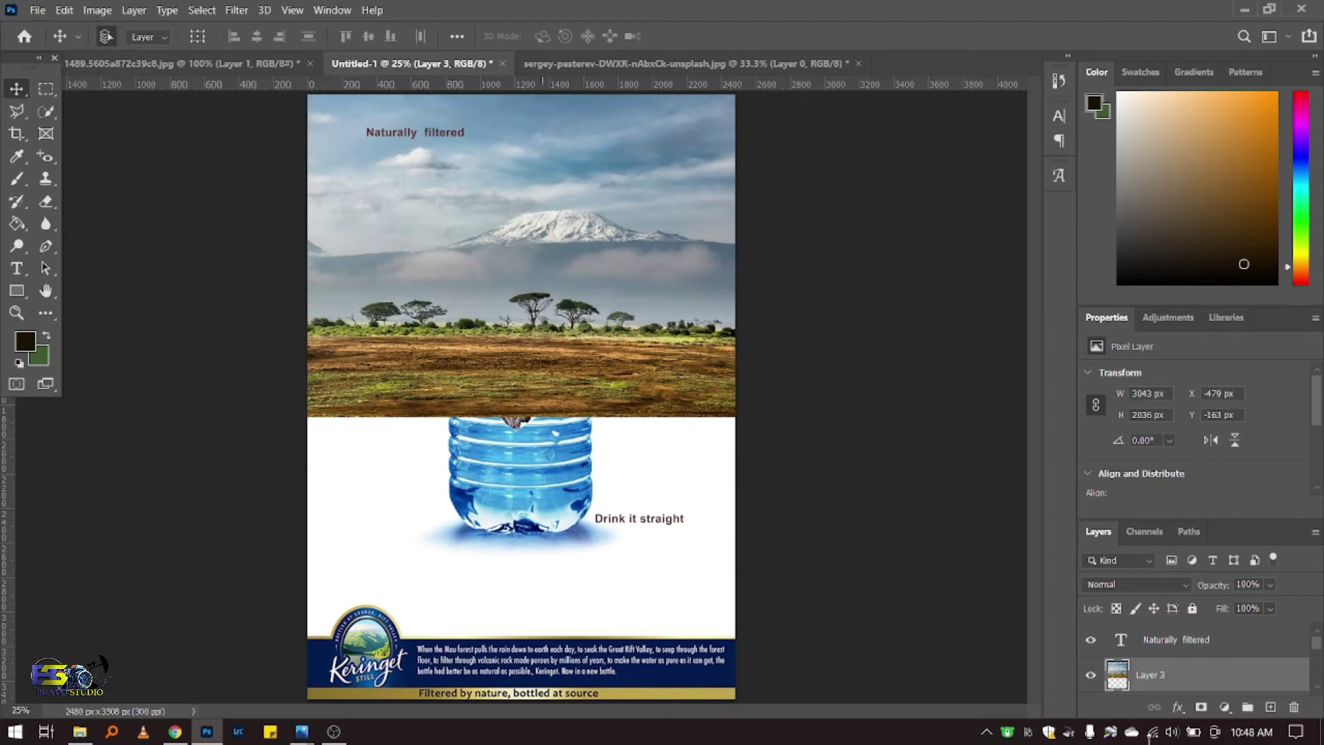
Step: Add a white layer mask to Layer 3 and dismiss the Customize Toolbar dialog
click(1201, 707)
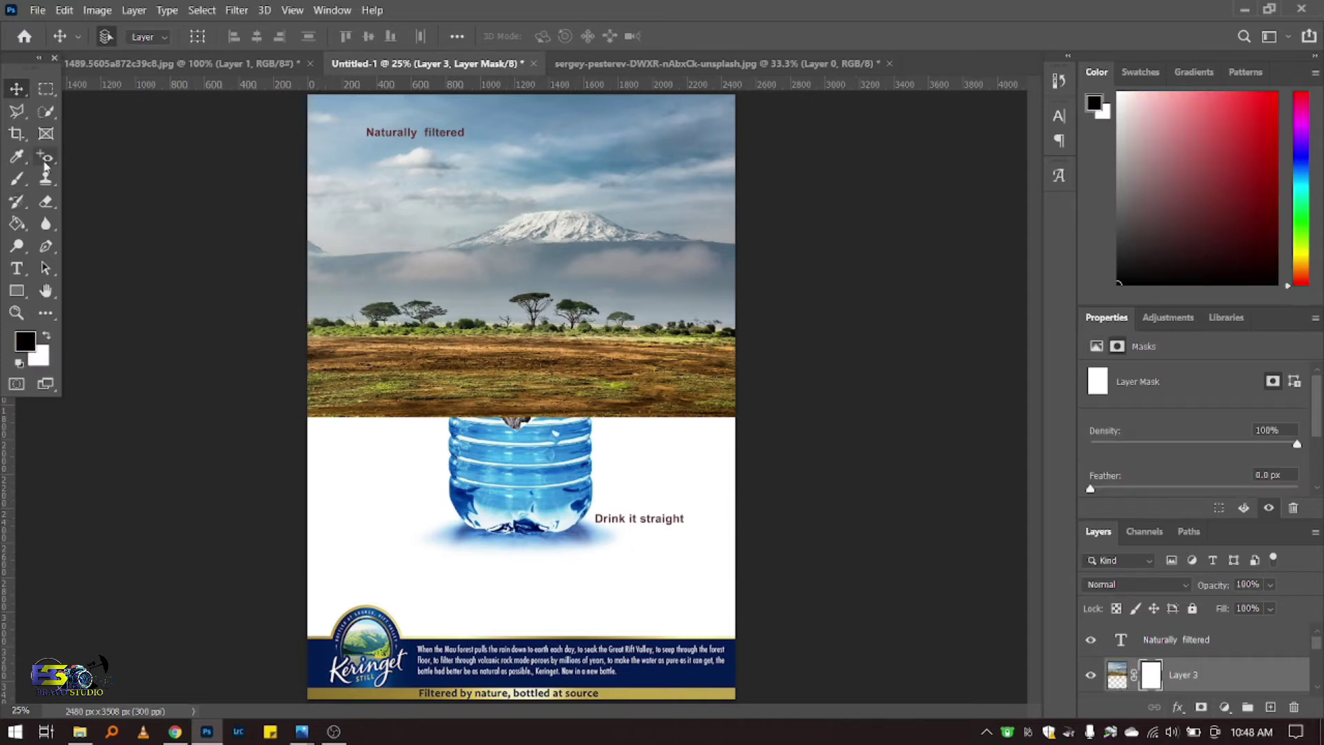
click(52, 320)
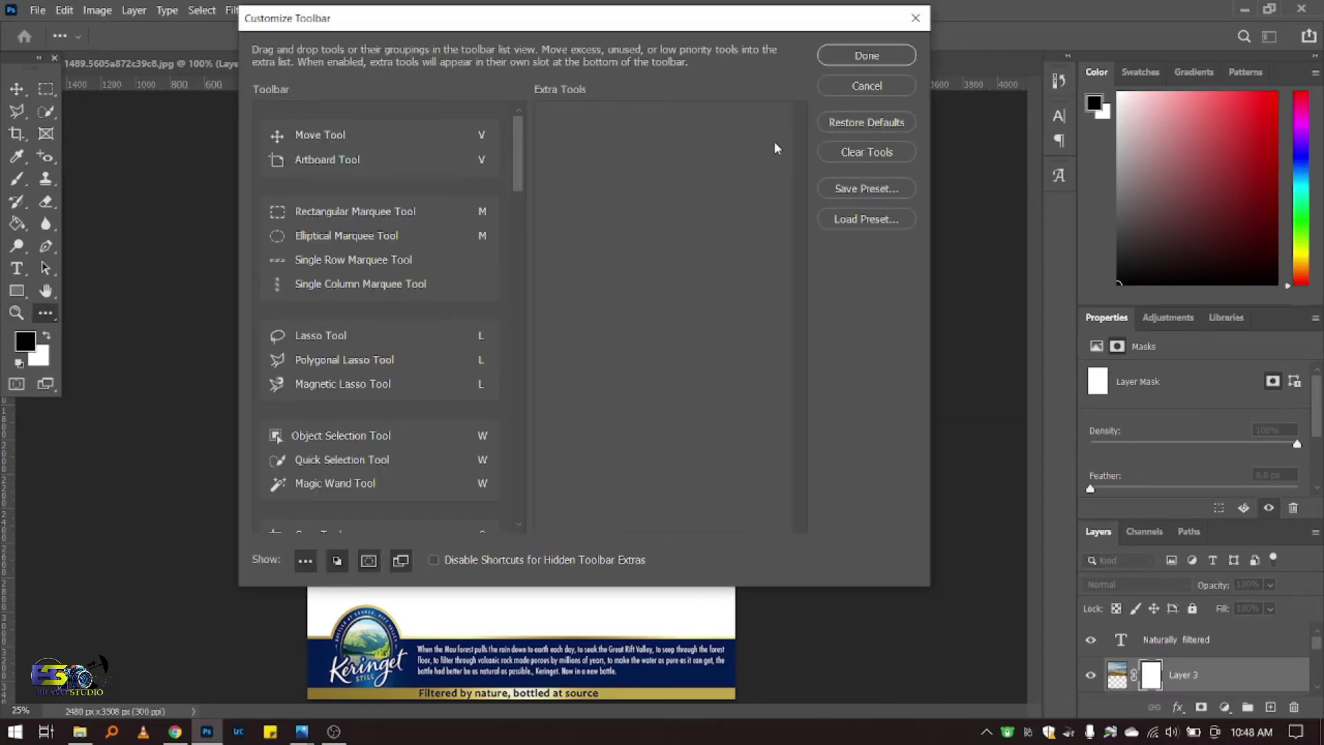
click(847, 92)
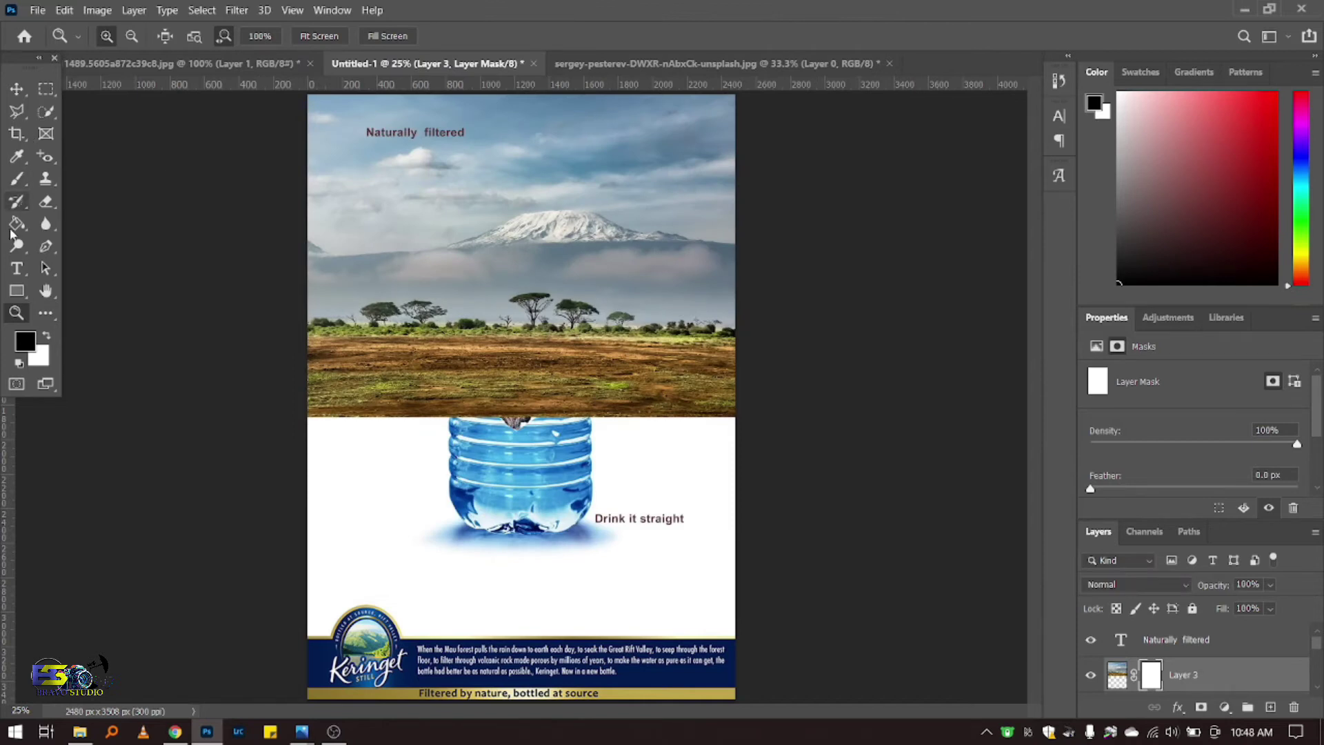
Step: Switch to the Gradient tool and try several black-to-white fades on Layer 3's mask
click(15, 224)
click(93, 223)
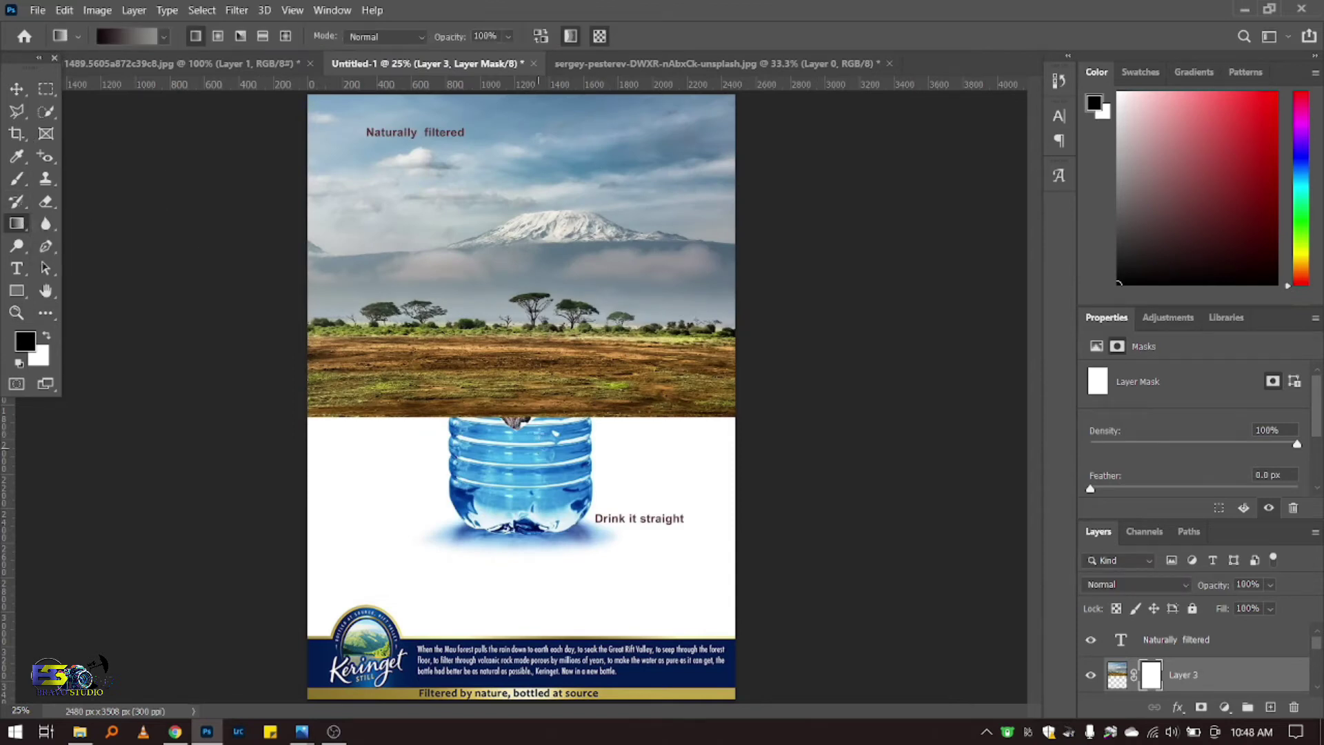
drag(531, 387, 527, 412)
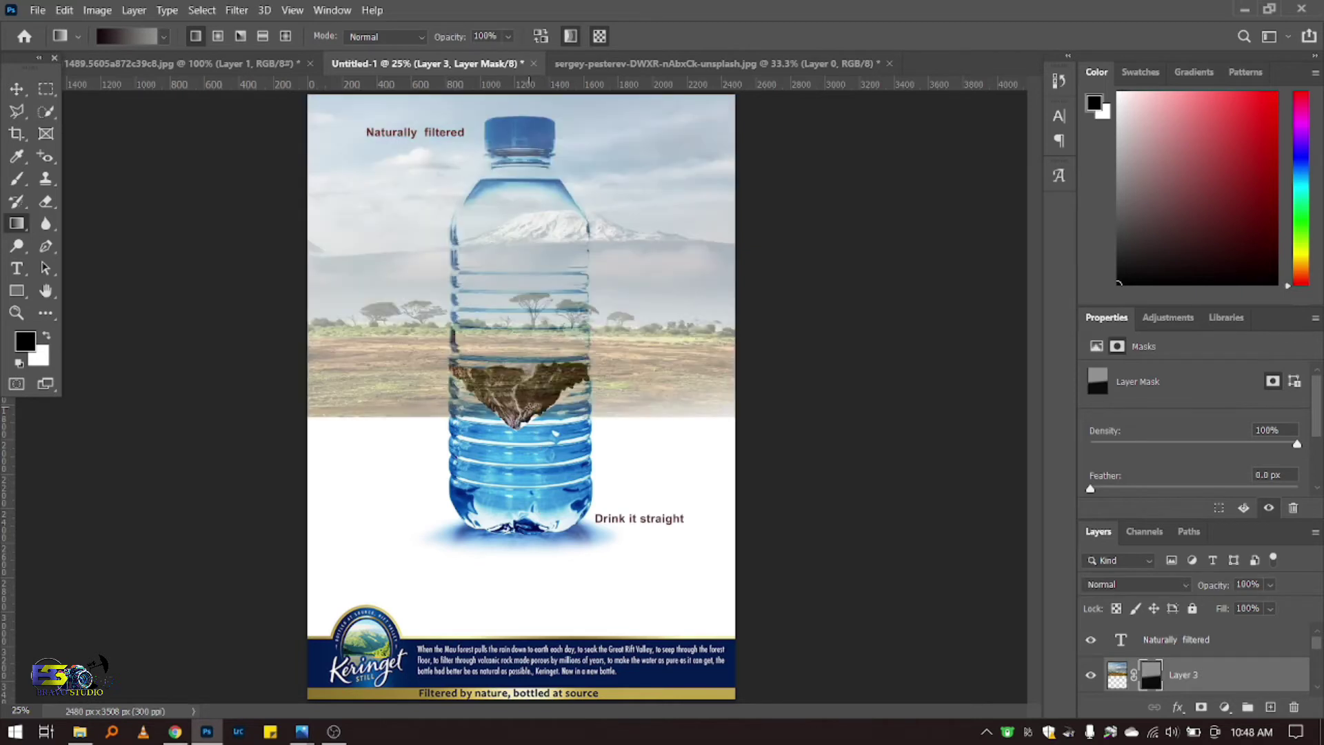
key(ctrl+z)
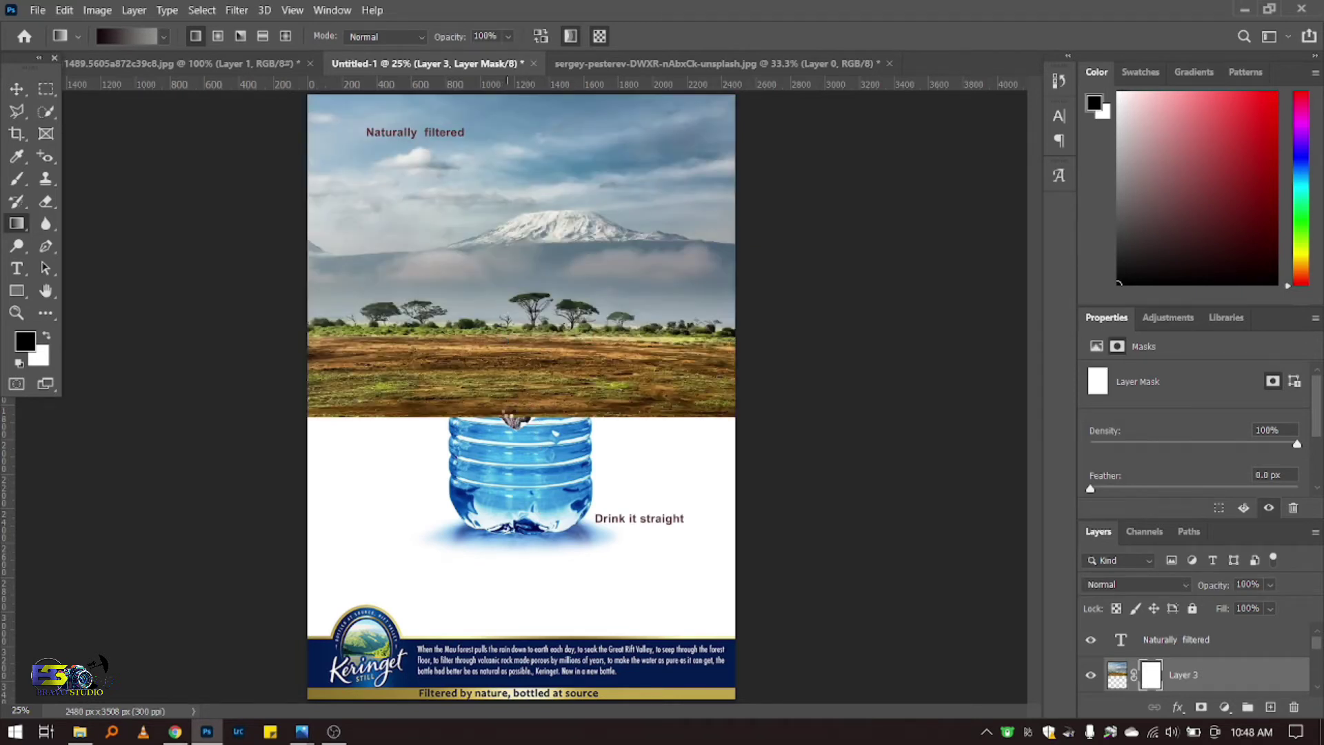
drag(507, 344, 511, 412)
key(ctrl+z)
drag(533, 148, 534, 150)
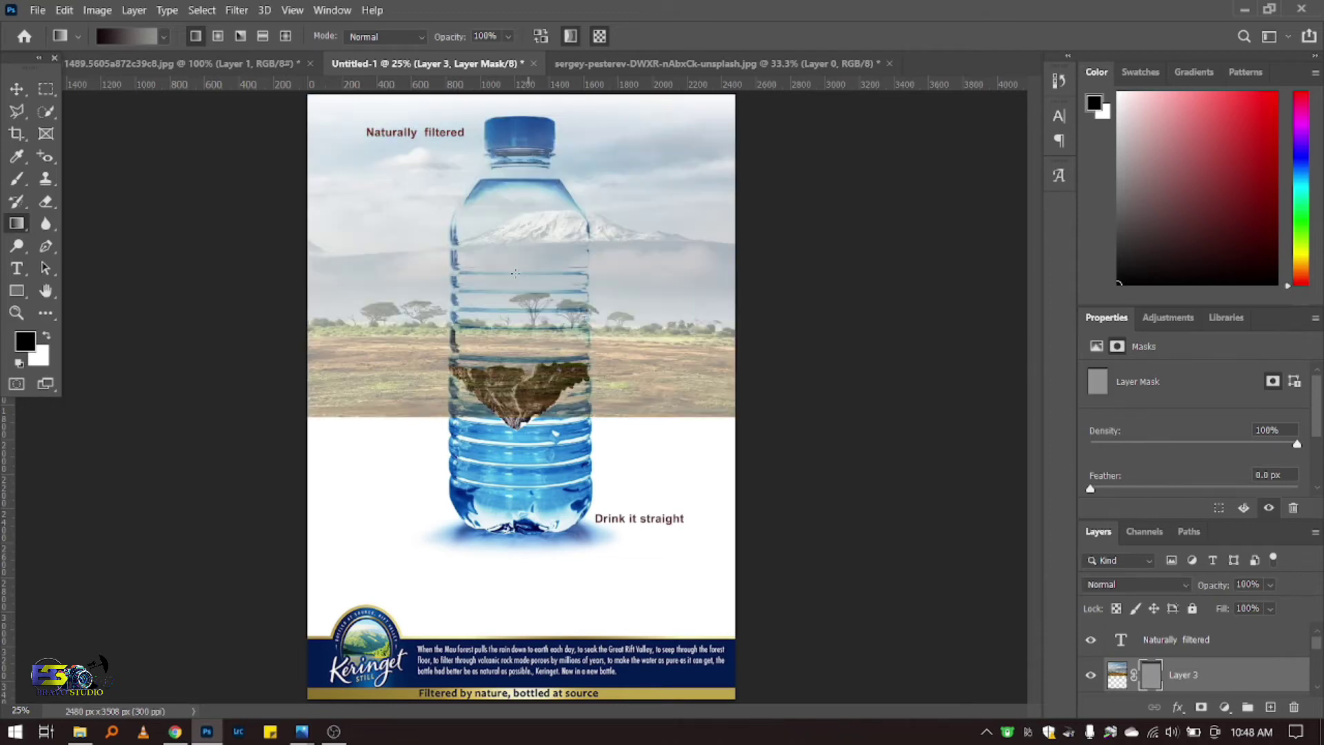
key(ctrl+z)
Step: Redraw the gradient so the landscape fills the upper poster and fades out above the rocks
drag(517, 275, 524, 169)
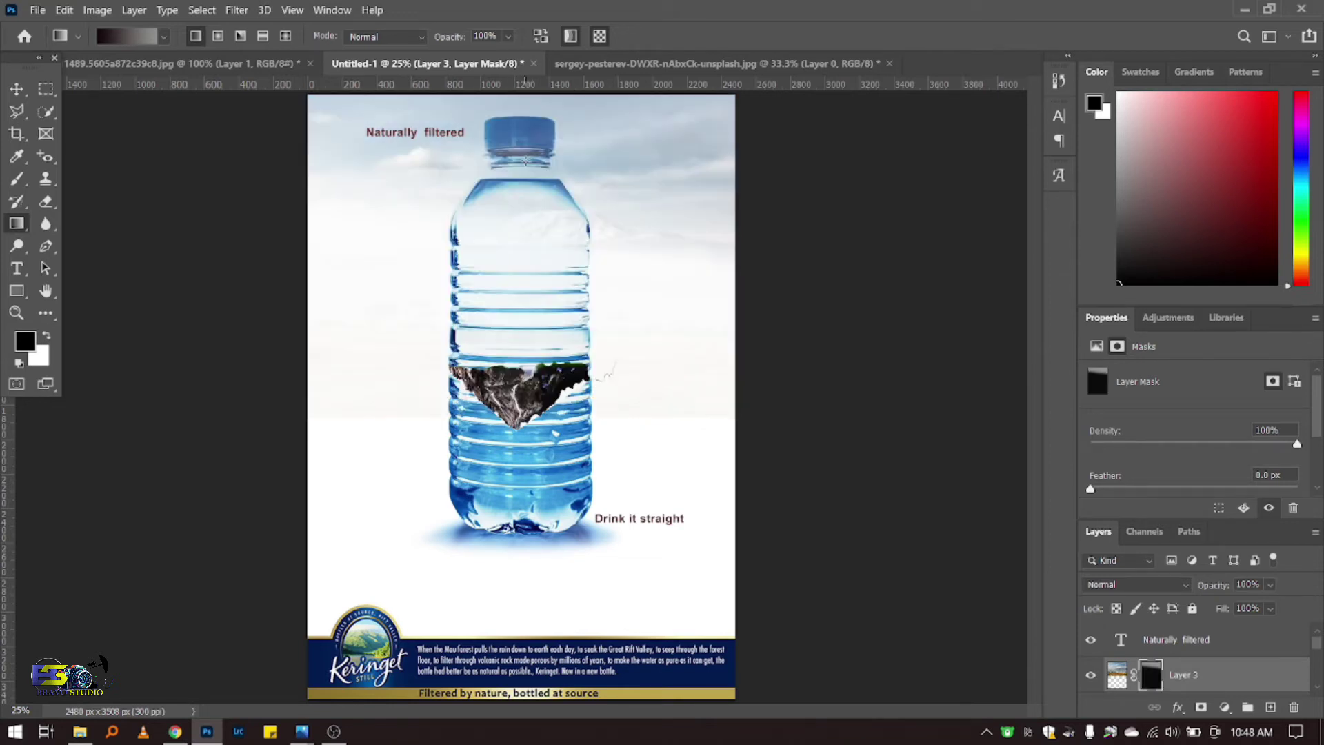
key(ctrl+z)
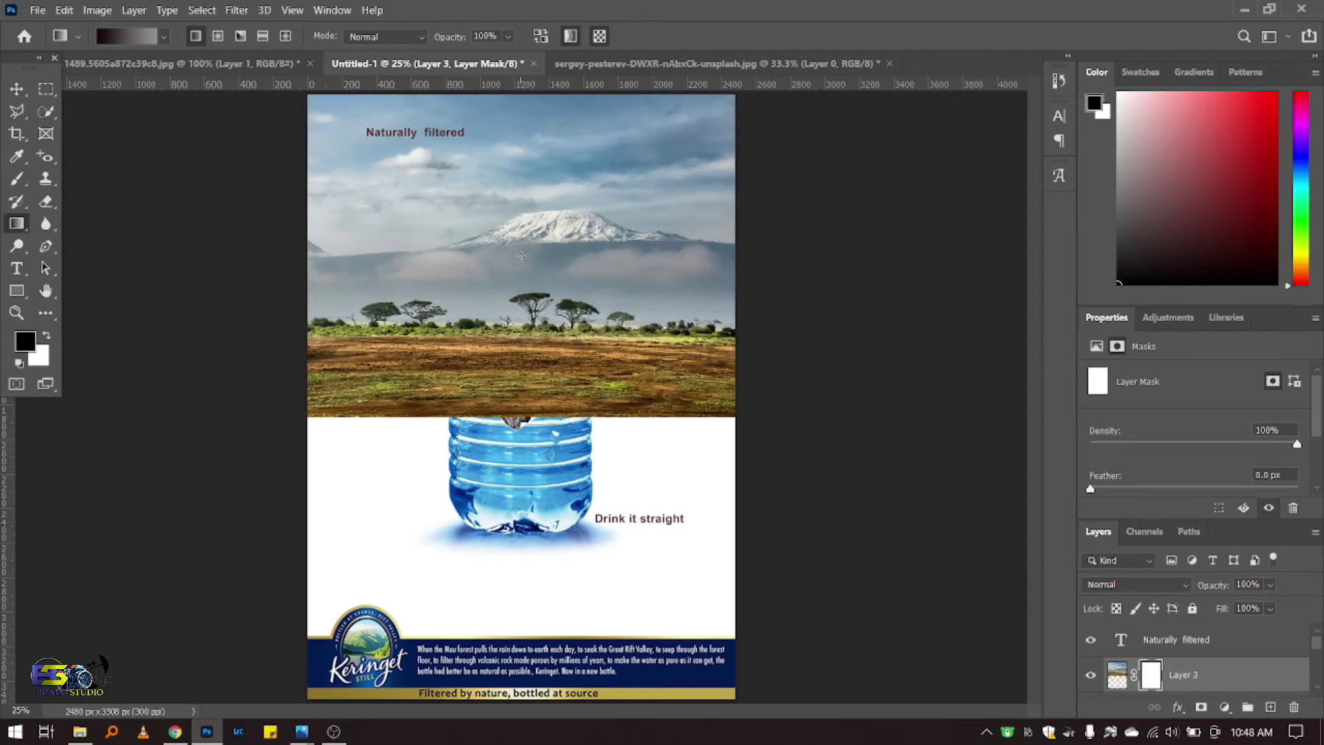
key(ctrl+shift+z)
key(ctrl+z)
drag(518, 262, 534, 92)
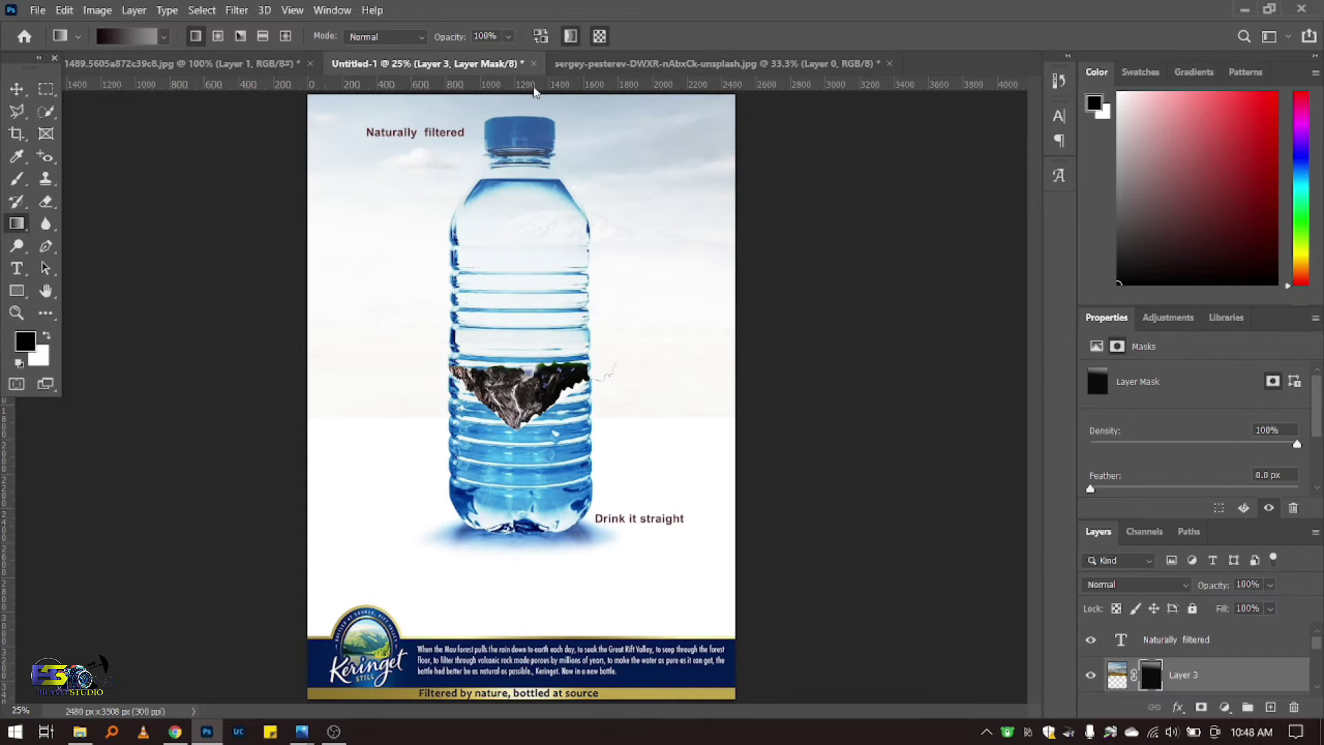
drag(524, 183, 526, 268)
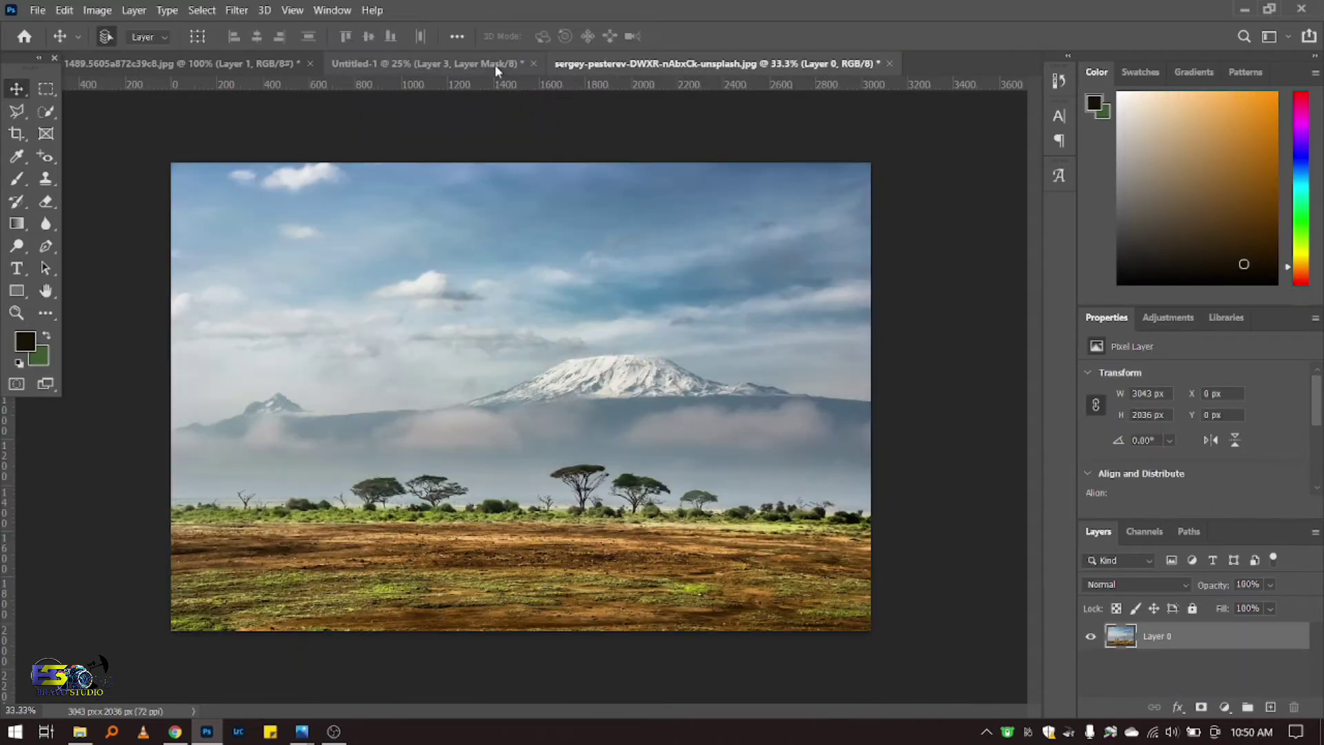
click(494, 64)
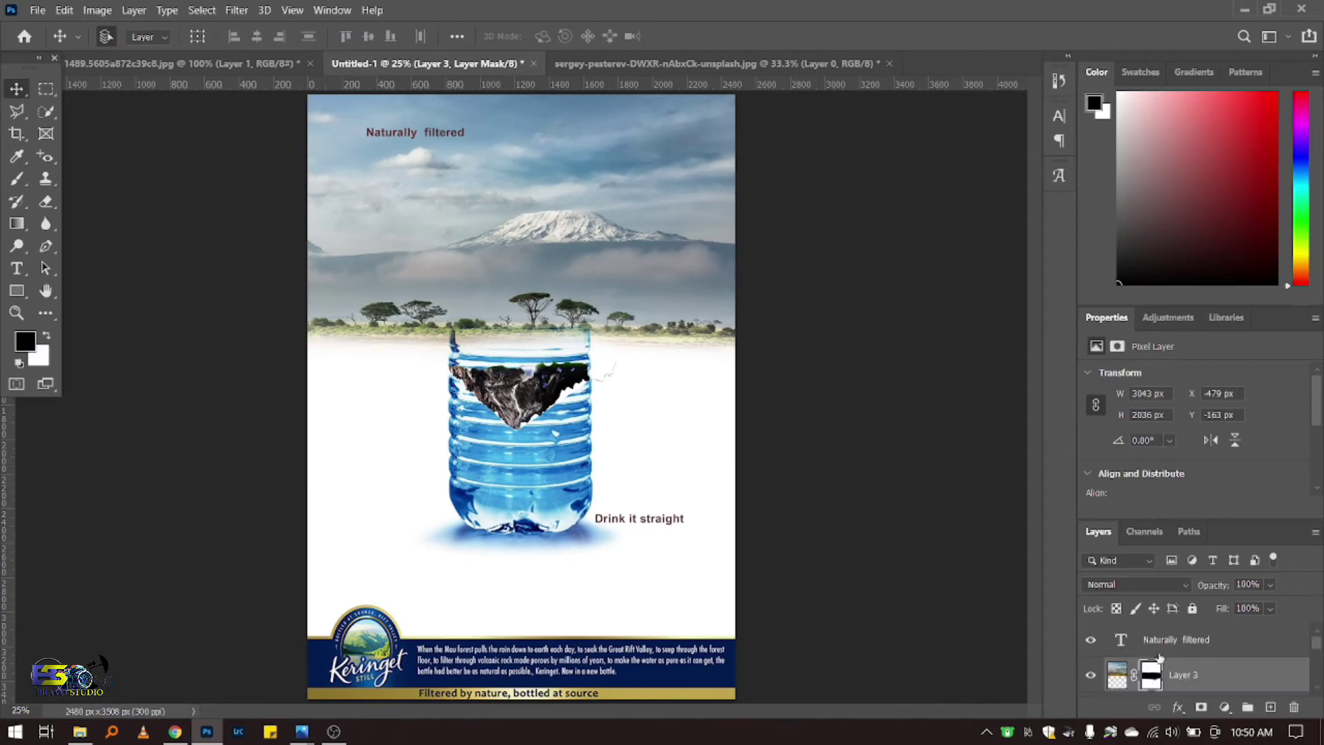
Step: Move the bottle layer above the Naturally filtered layer and give it a blank mask
click(541, 486)
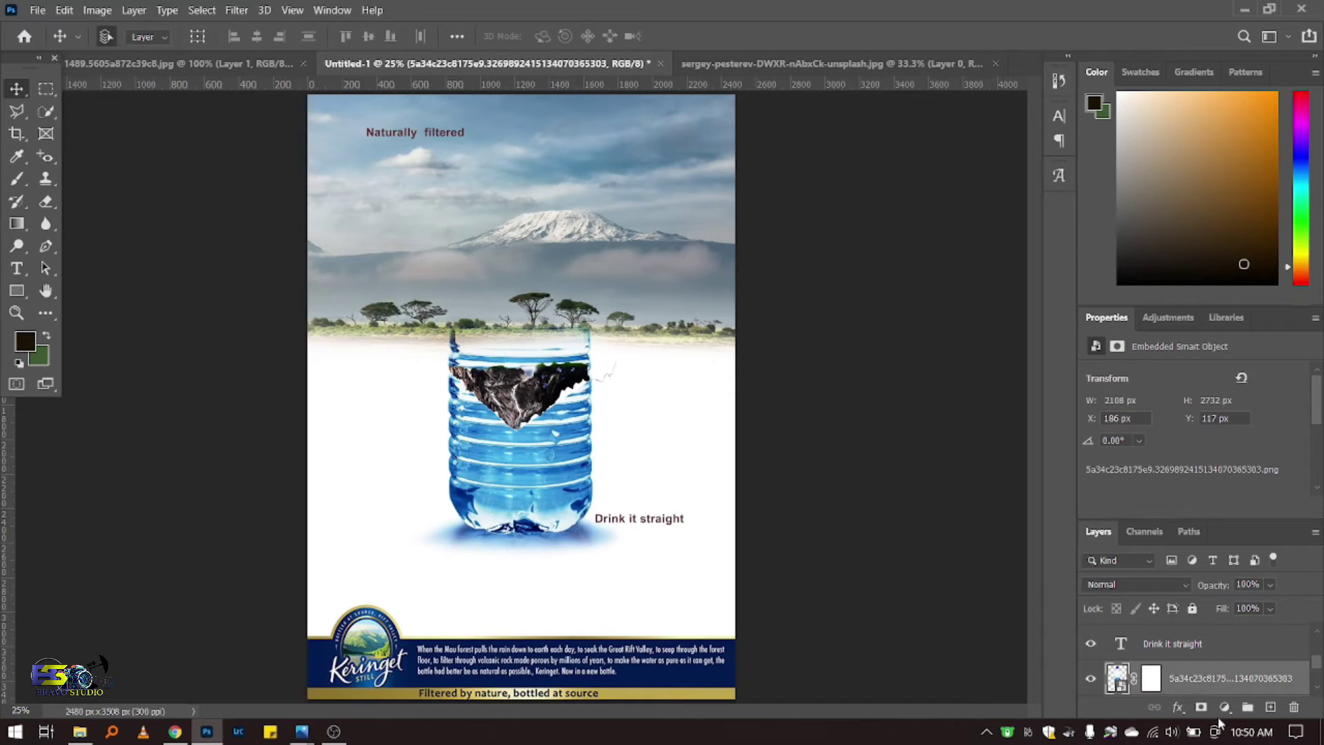
scroll(1204, 653, up, 2)
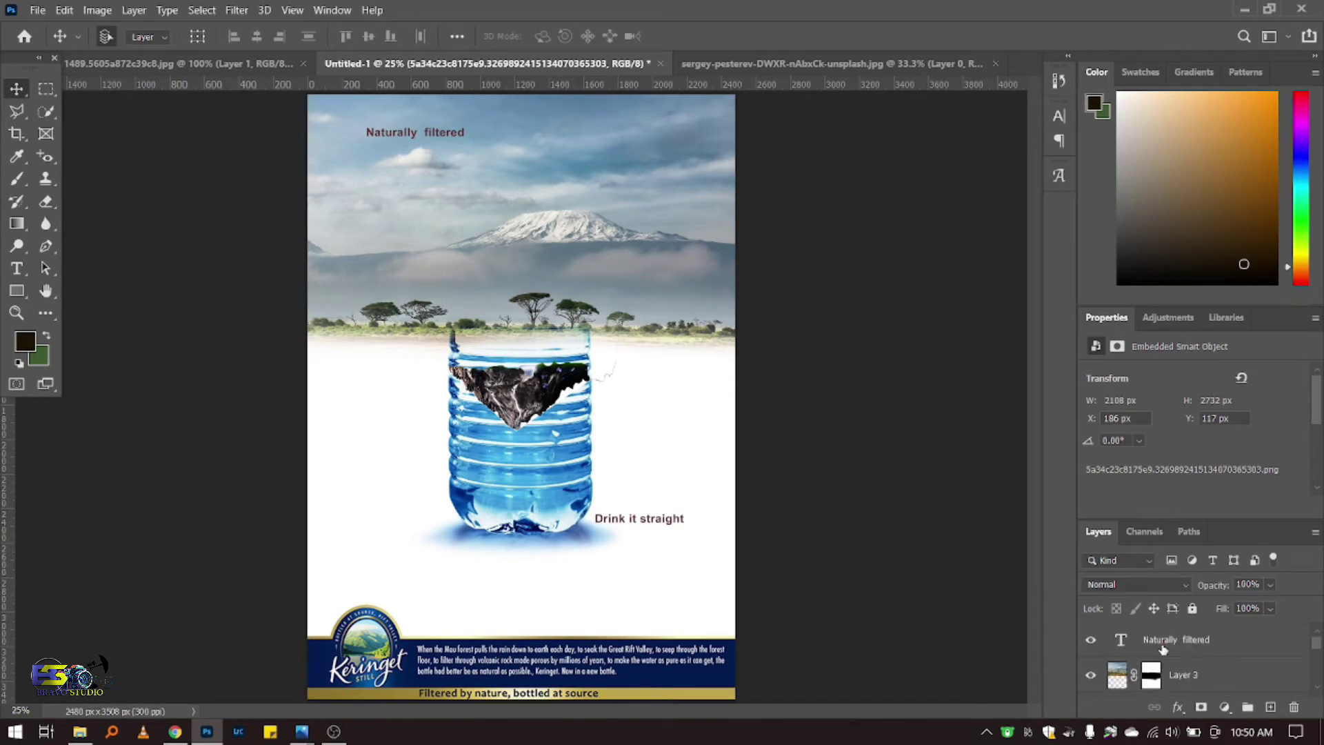
click(1267, 641)
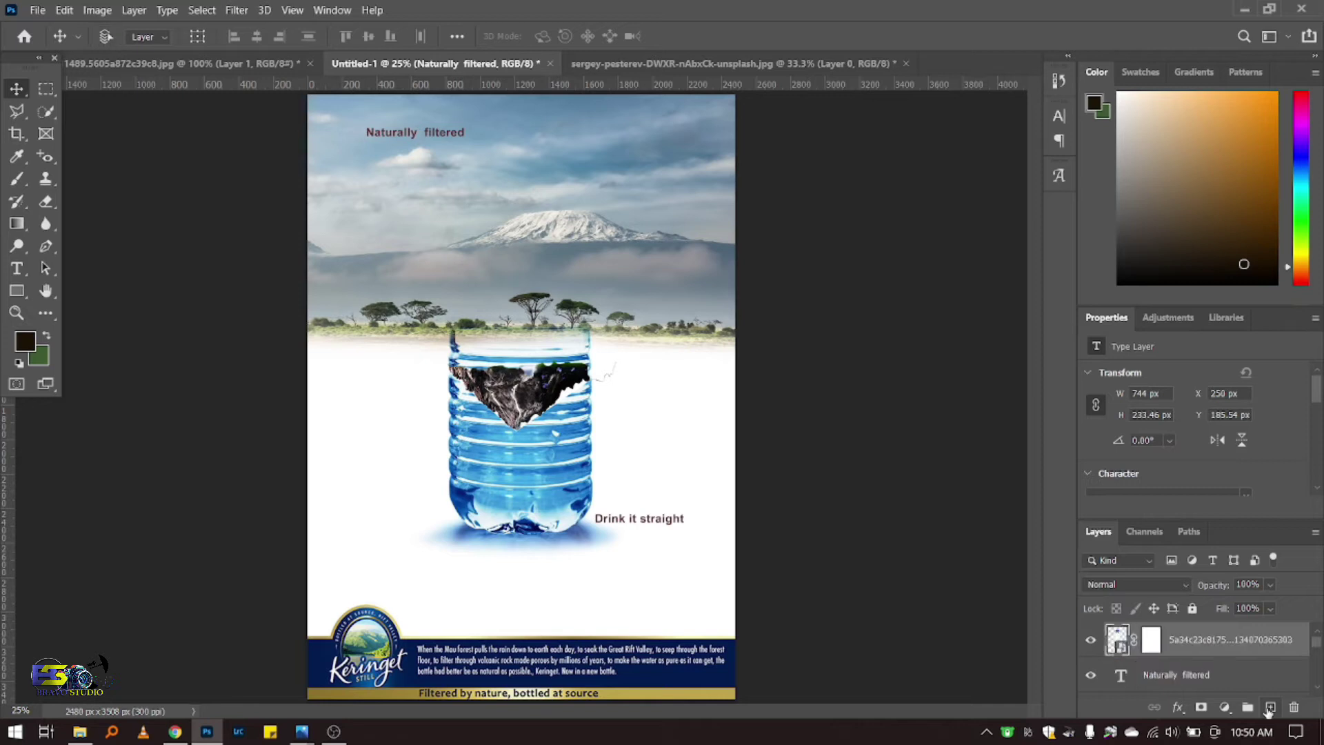
click(1201, 707)
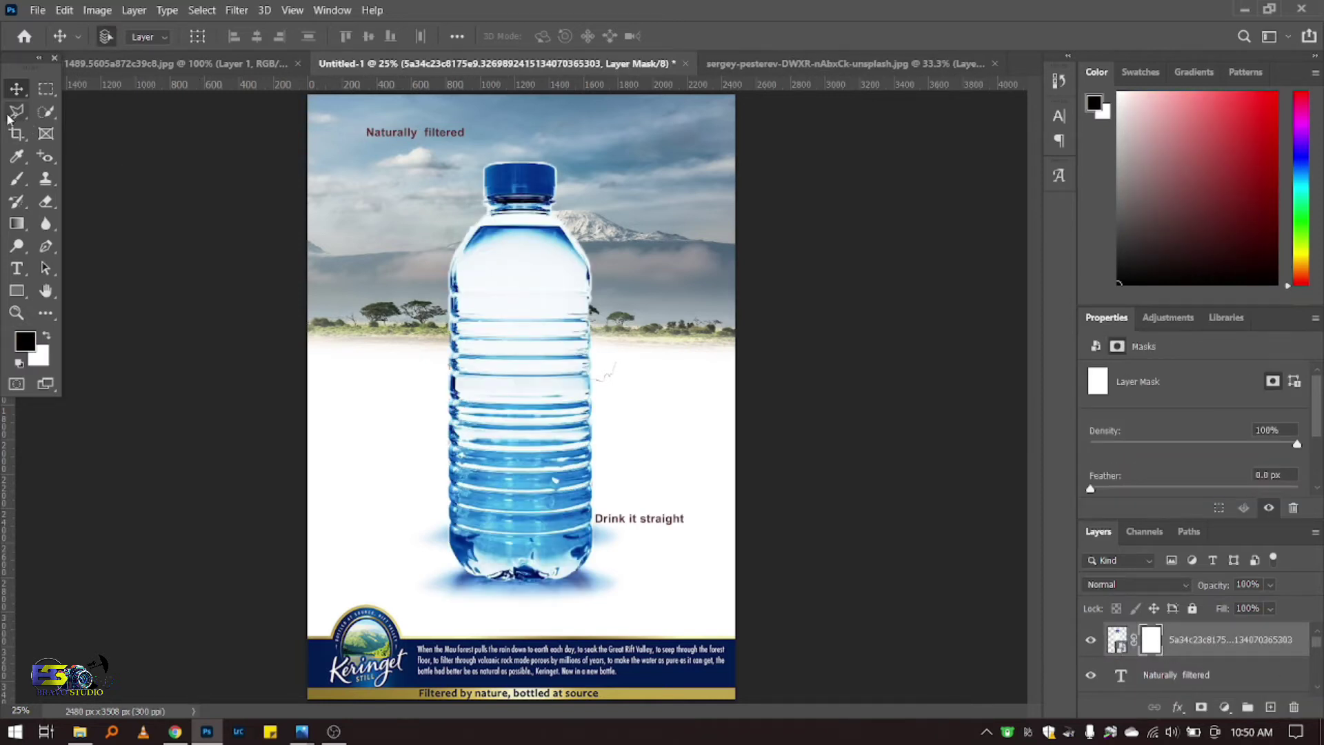
Step: Paint black on the bottle's mask to hide its lower half, then restore the middle with white
click(15, 182)
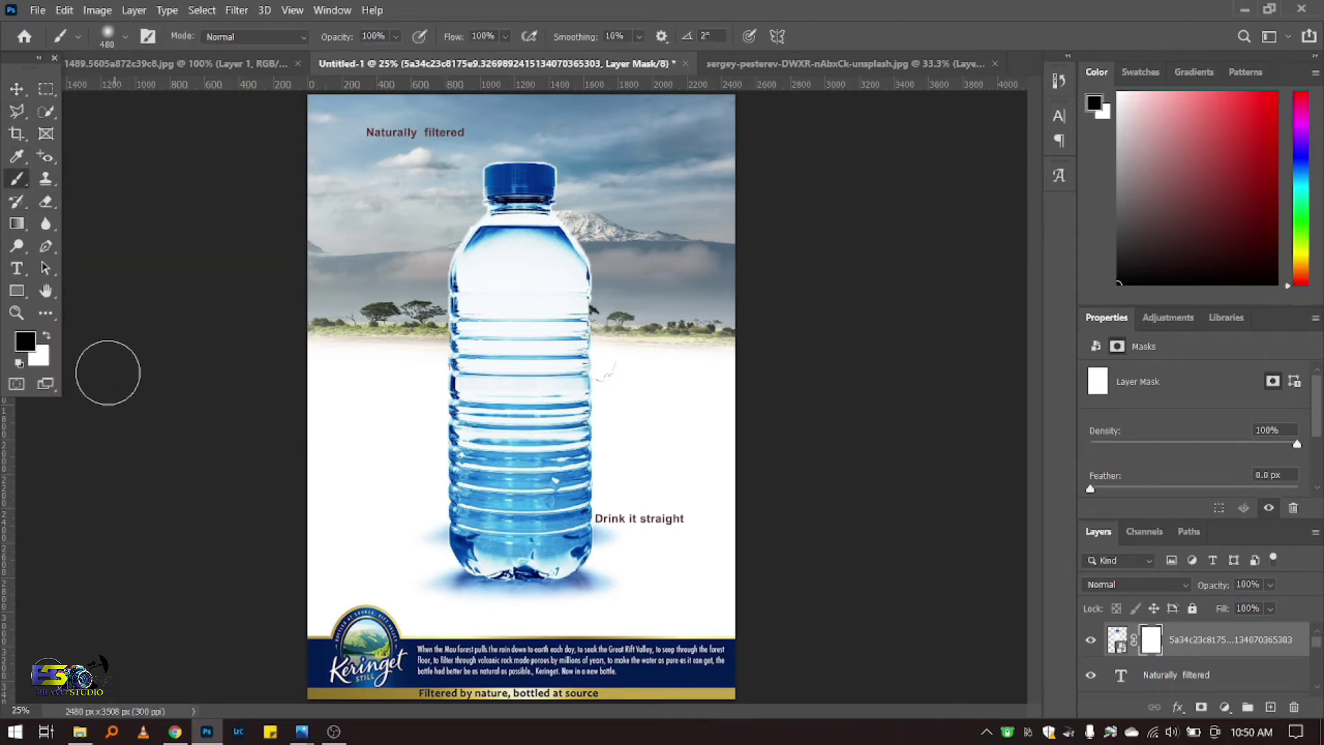
click(553, 554)
mouse_move(646, 563)
mouse_down()
mouse_move(606, 518)
mouse_move(437, 541)
mouse_move(615, 532)
mouse_move(475, 500)
mouse_move(441, 389)
mouse_move(555, 400)
mouse_move(483, 331)
mouse_up()
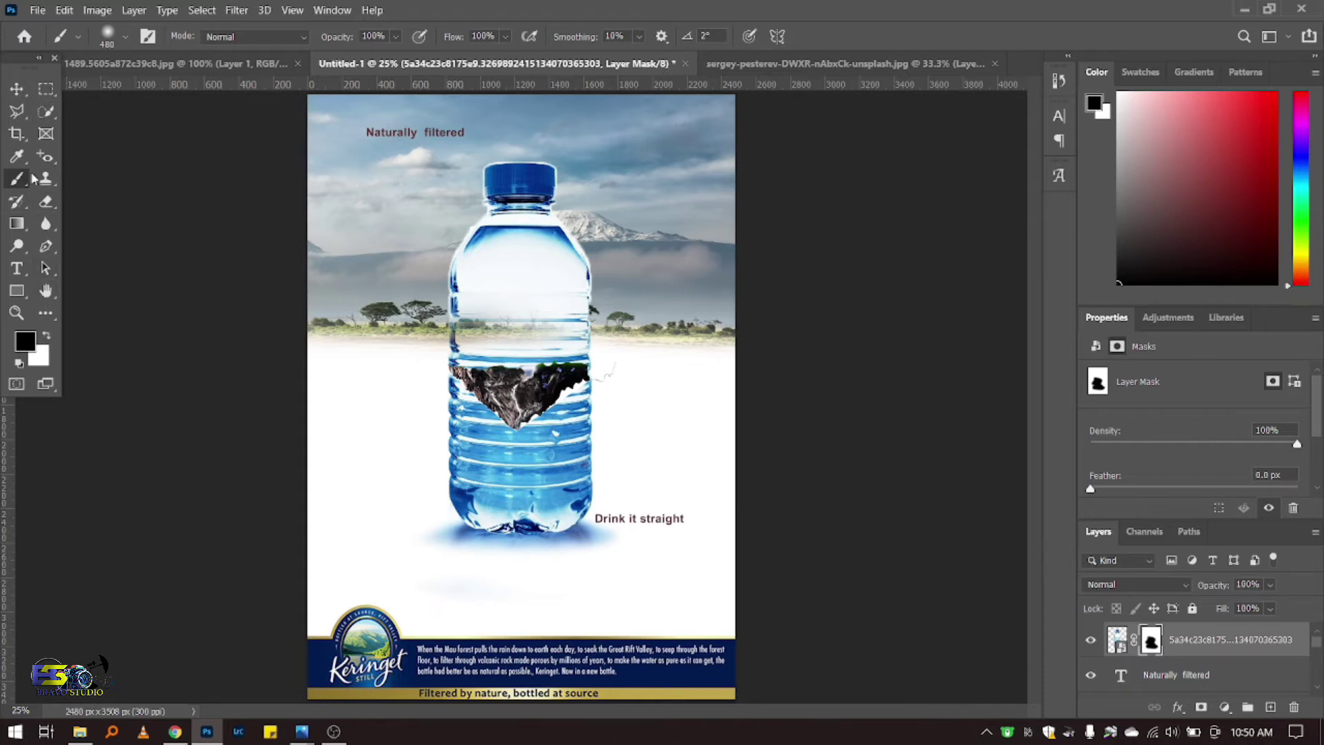
click(48, 336)
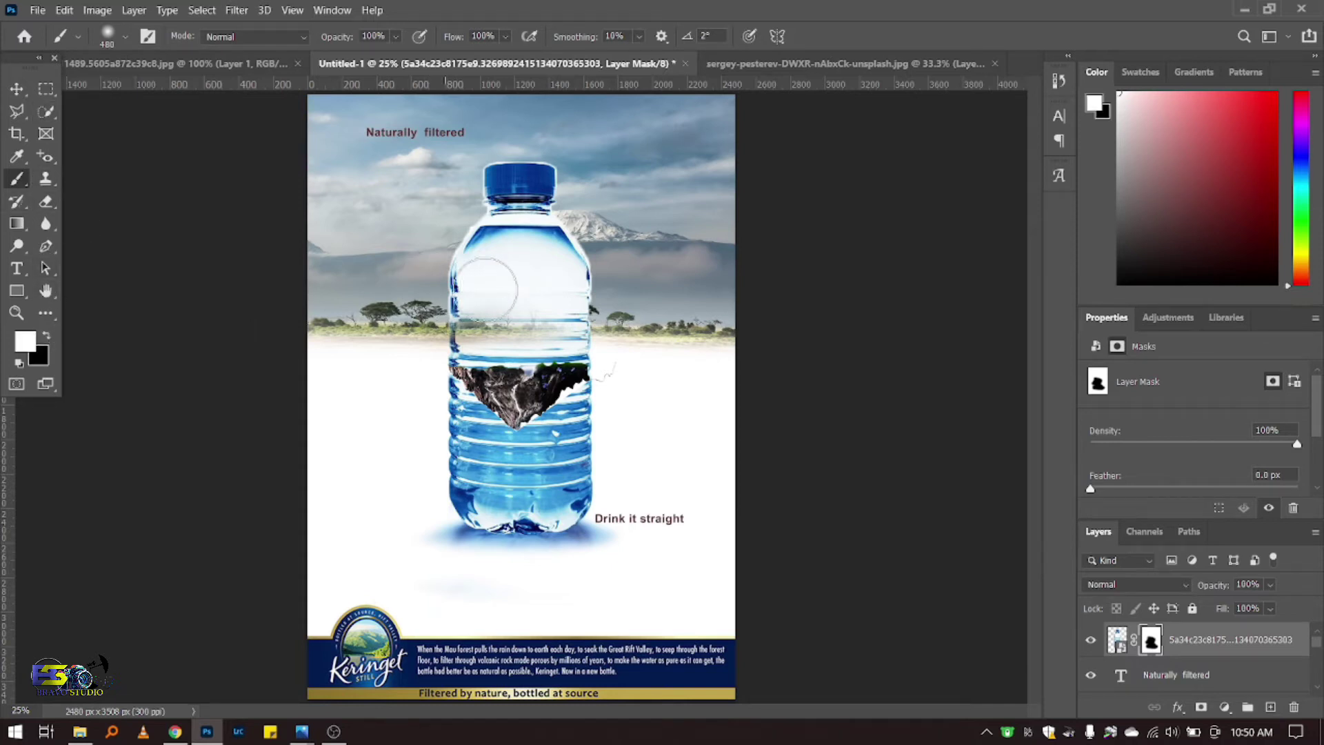
drag(440, 288, 572, 312)
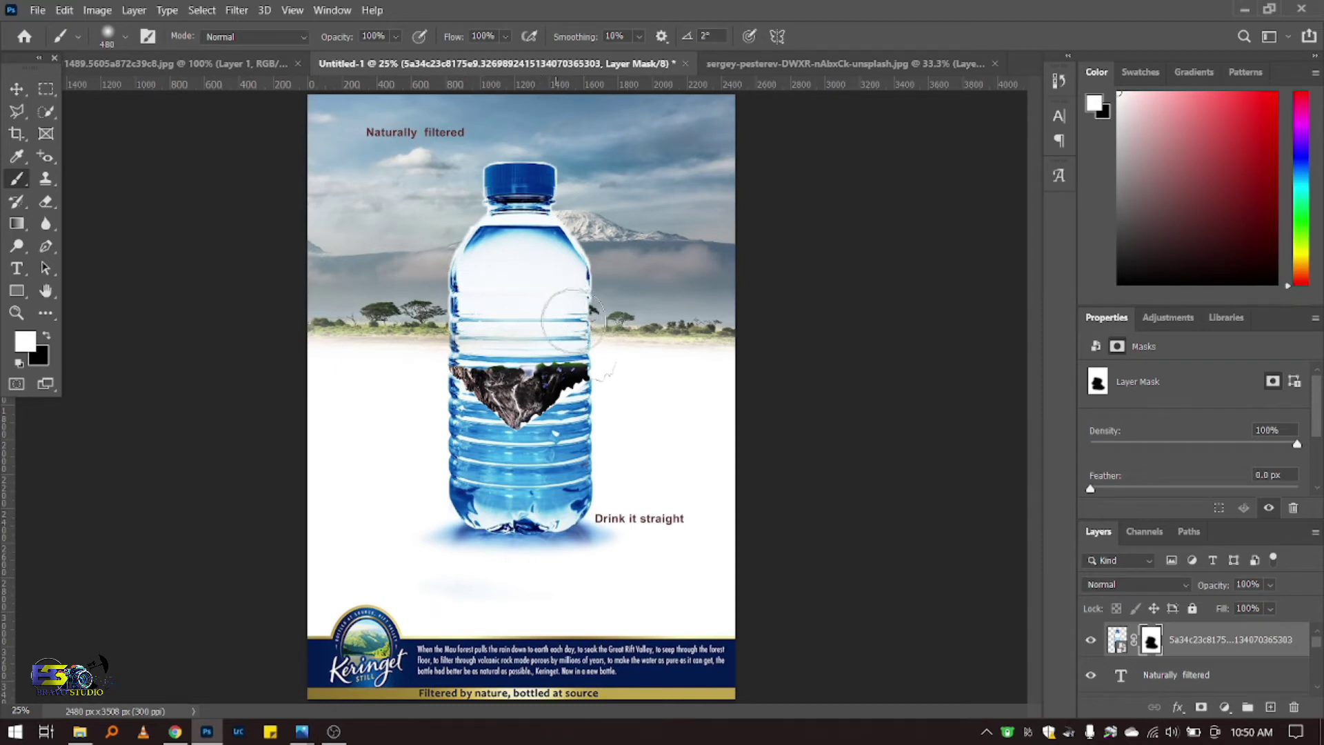
drag(551, 314, 418, 318)
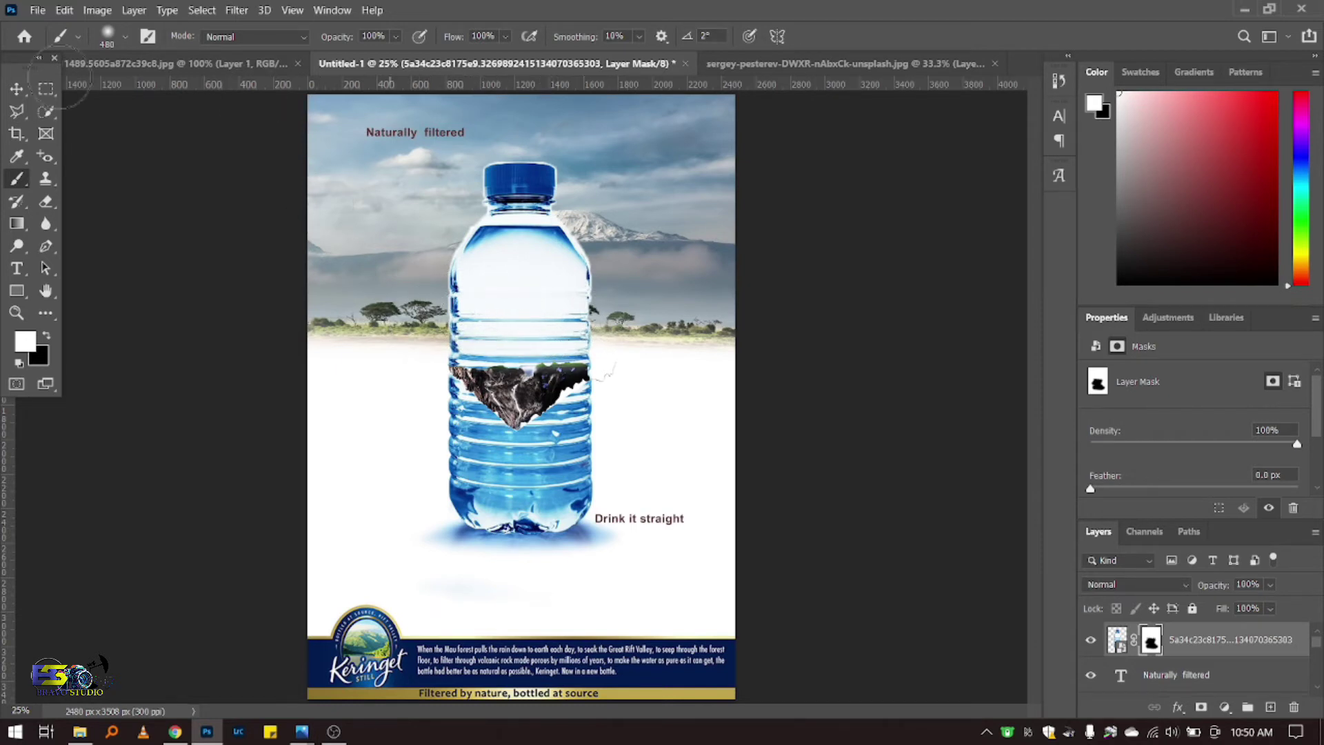
Step: Place 26013-5-rock-transparent from Downloads onto the poster
click(6, 91)
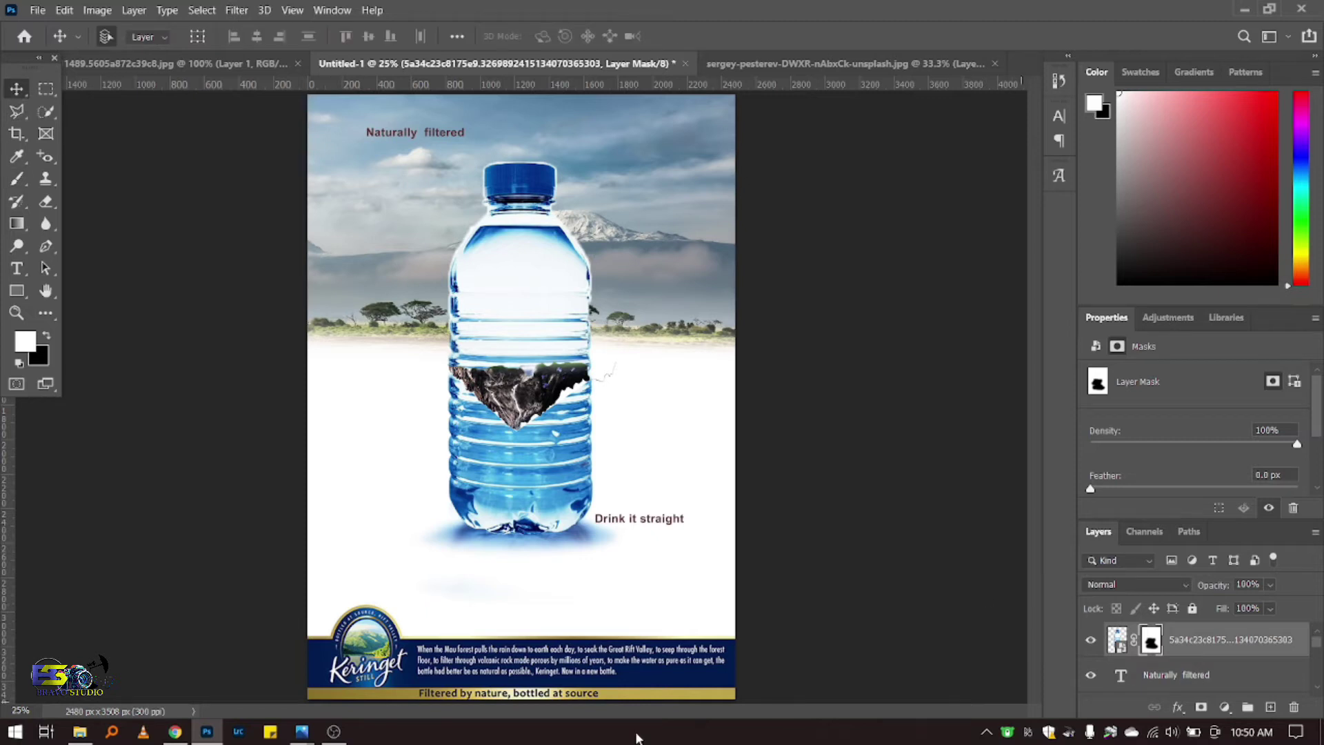
click(80, 731)
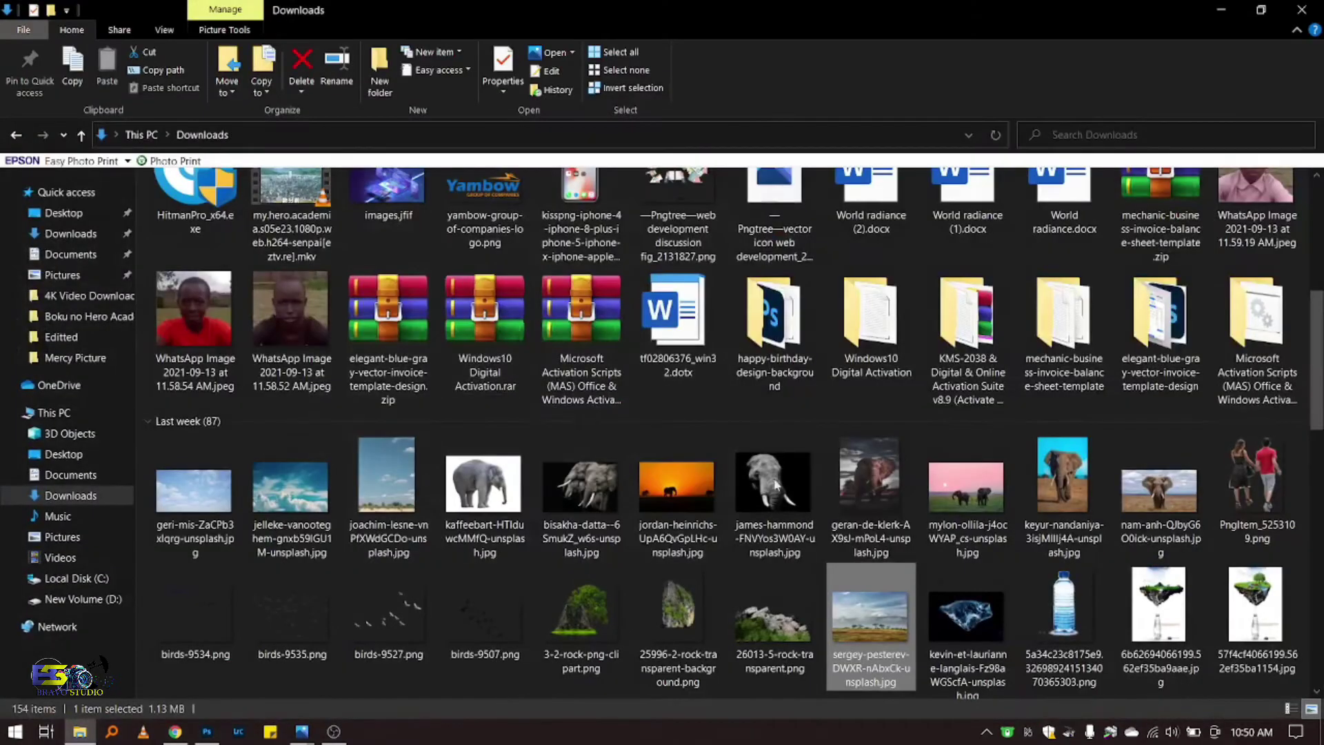
mouse_move(778, 626)
mouse_down()
mouse_move(210, 732)
mouse_move(607, 334)
mouse_up()
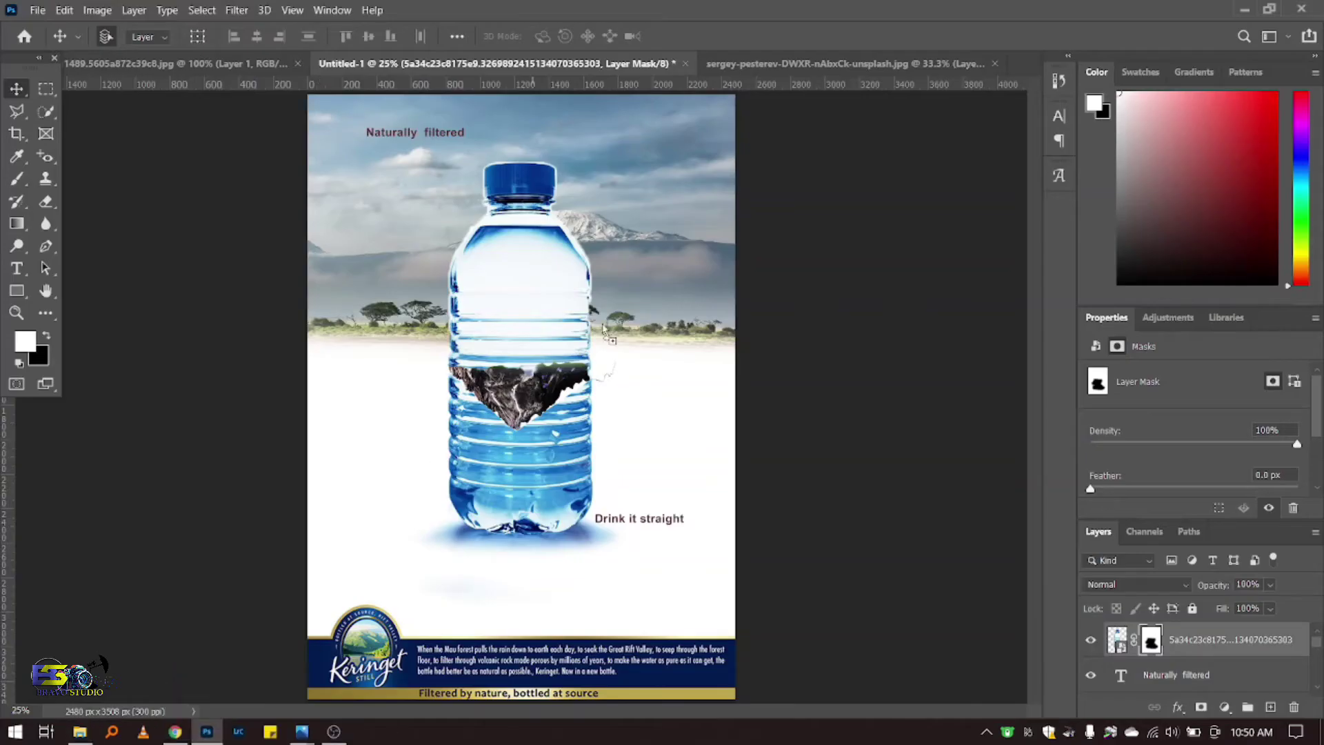
drag(558, 286, 558, 286)
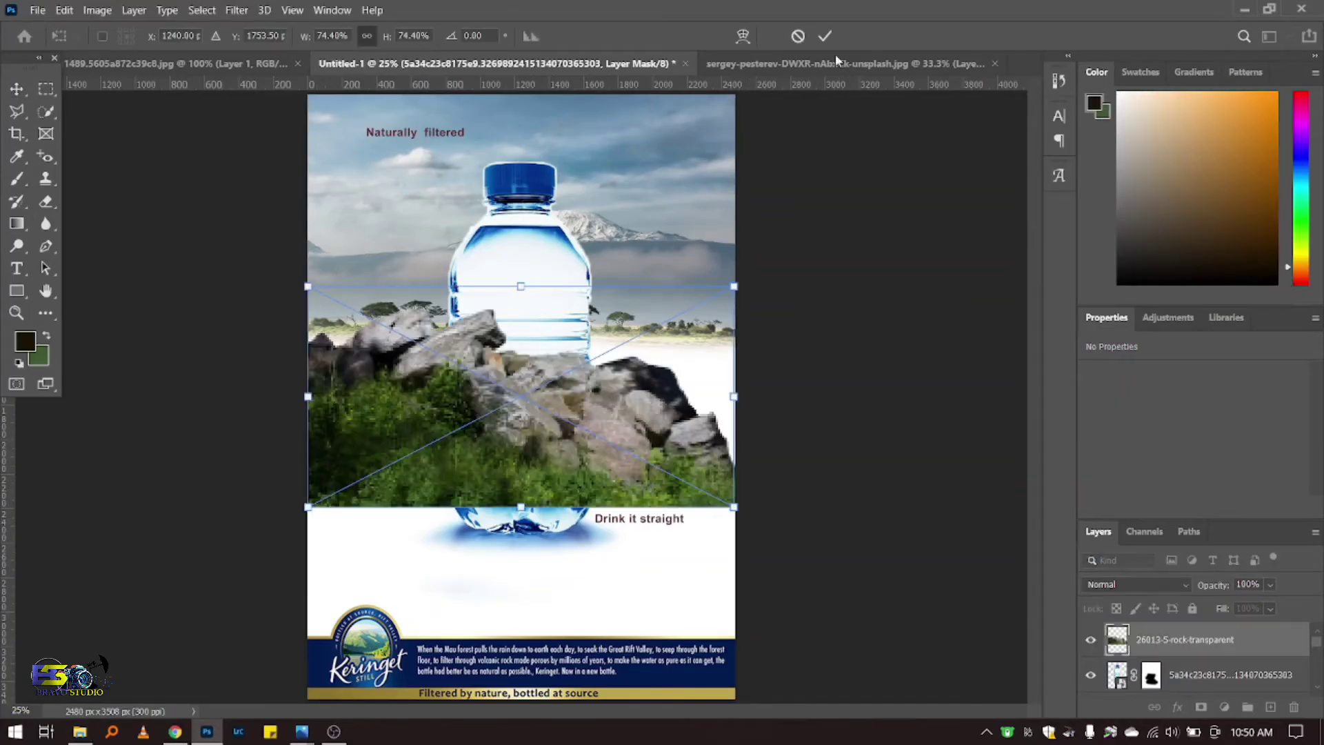
Step: Commit the rock, clip it to the bottle with Alt+Ctrl+G, and scale it into the bottle's middle
key(Return)
key(Return)
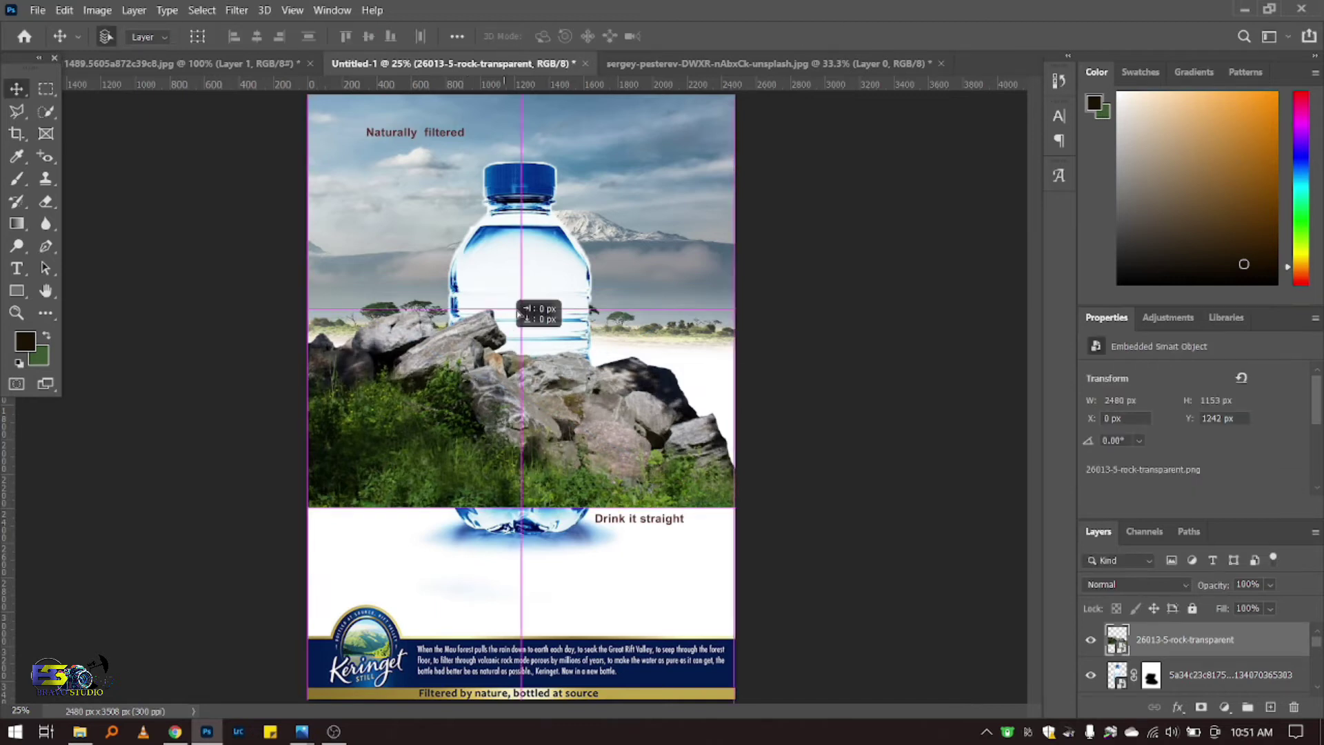
drag(466, 374, 514, 224)
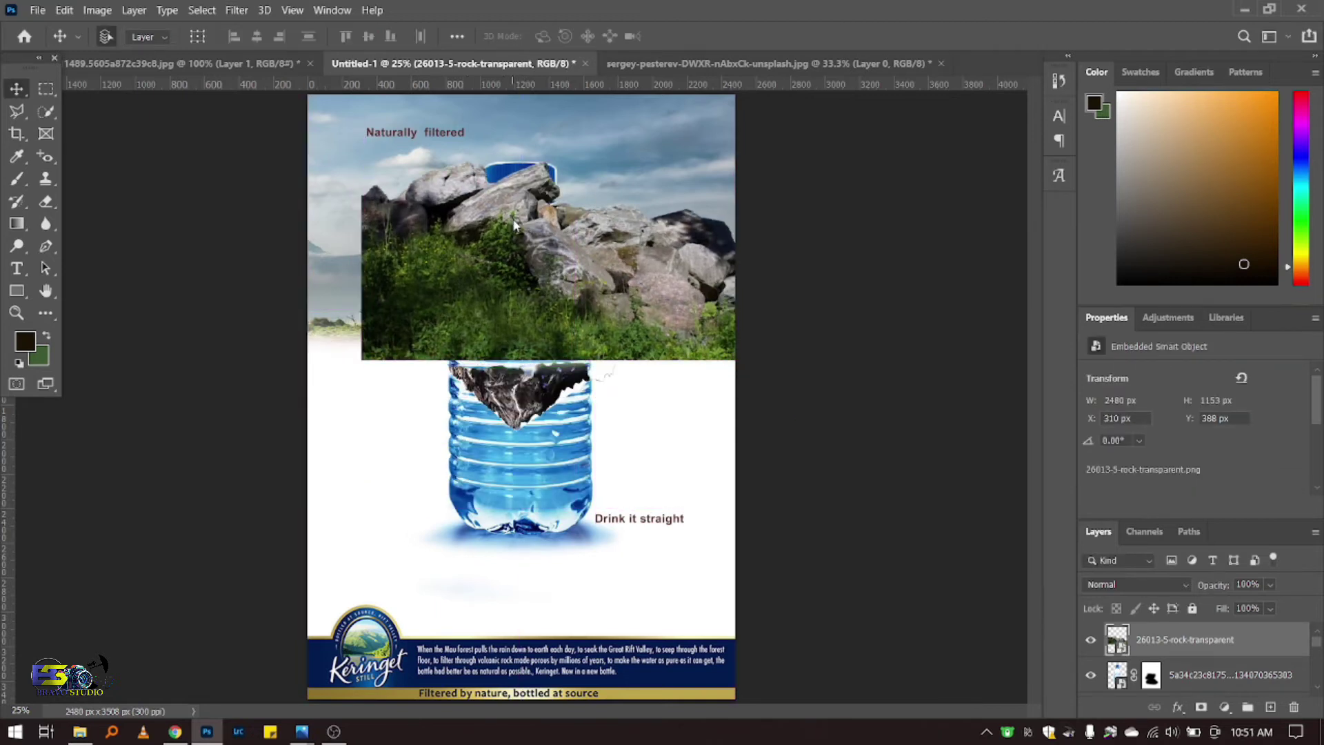
key(ctrl+alt+g)
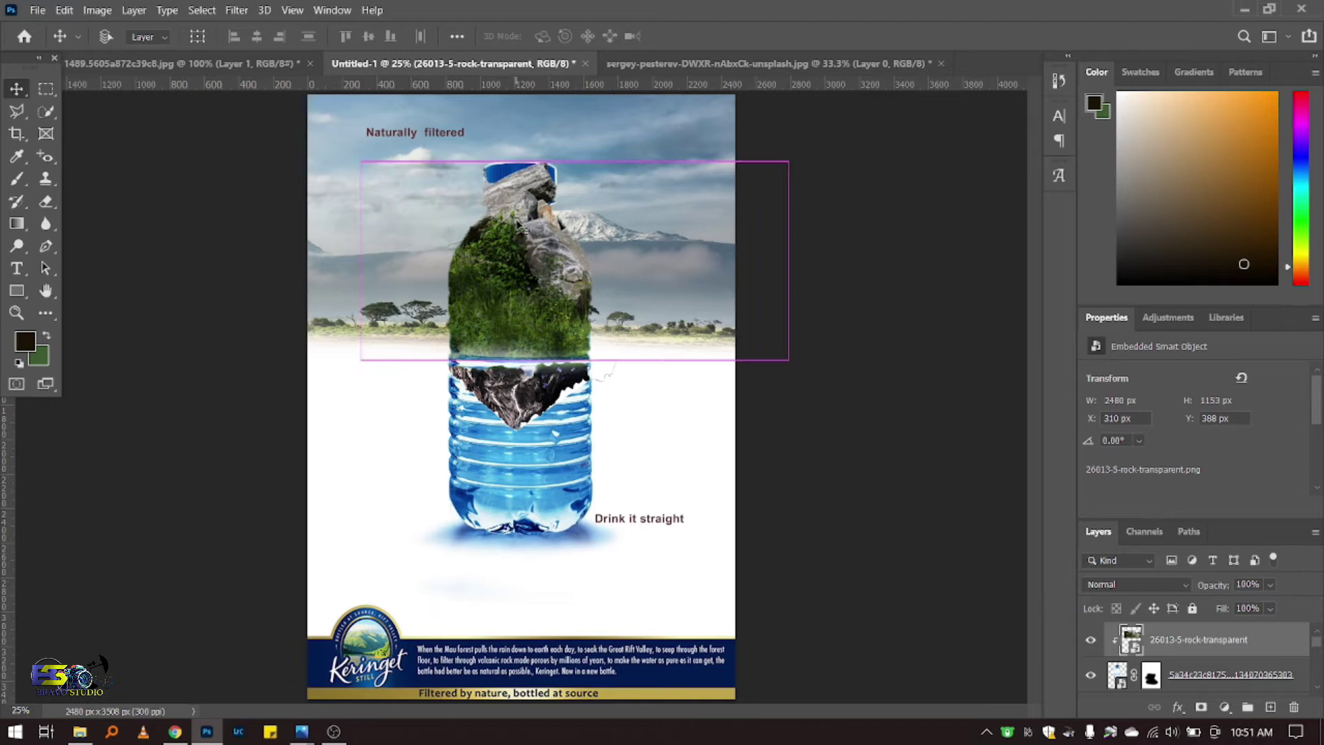
key(ctrl+t)
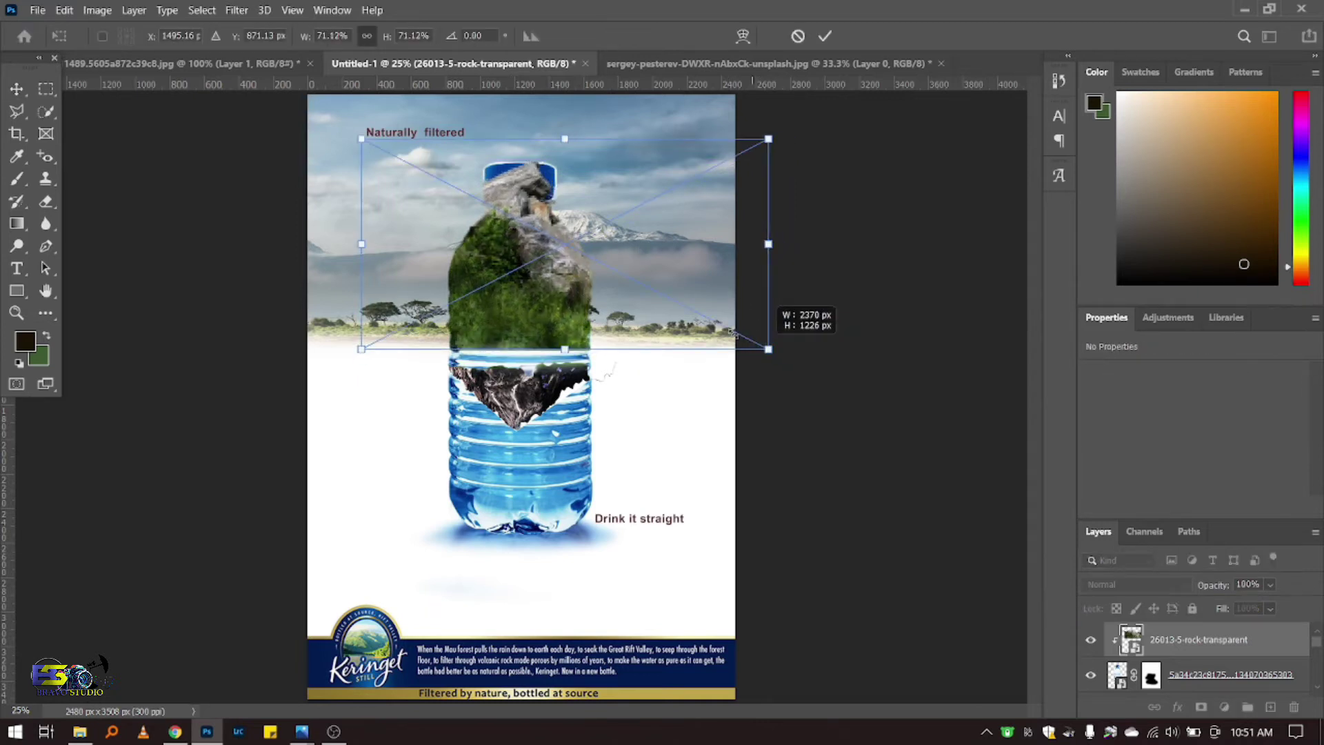
drag(790, 360, 672, 300)
drag(508, 231, 561, 281)
mouse_move(723, 345)
mouse_down()
mouse_move(609, 289)
mouse_move(553, 333)
mouse_up()
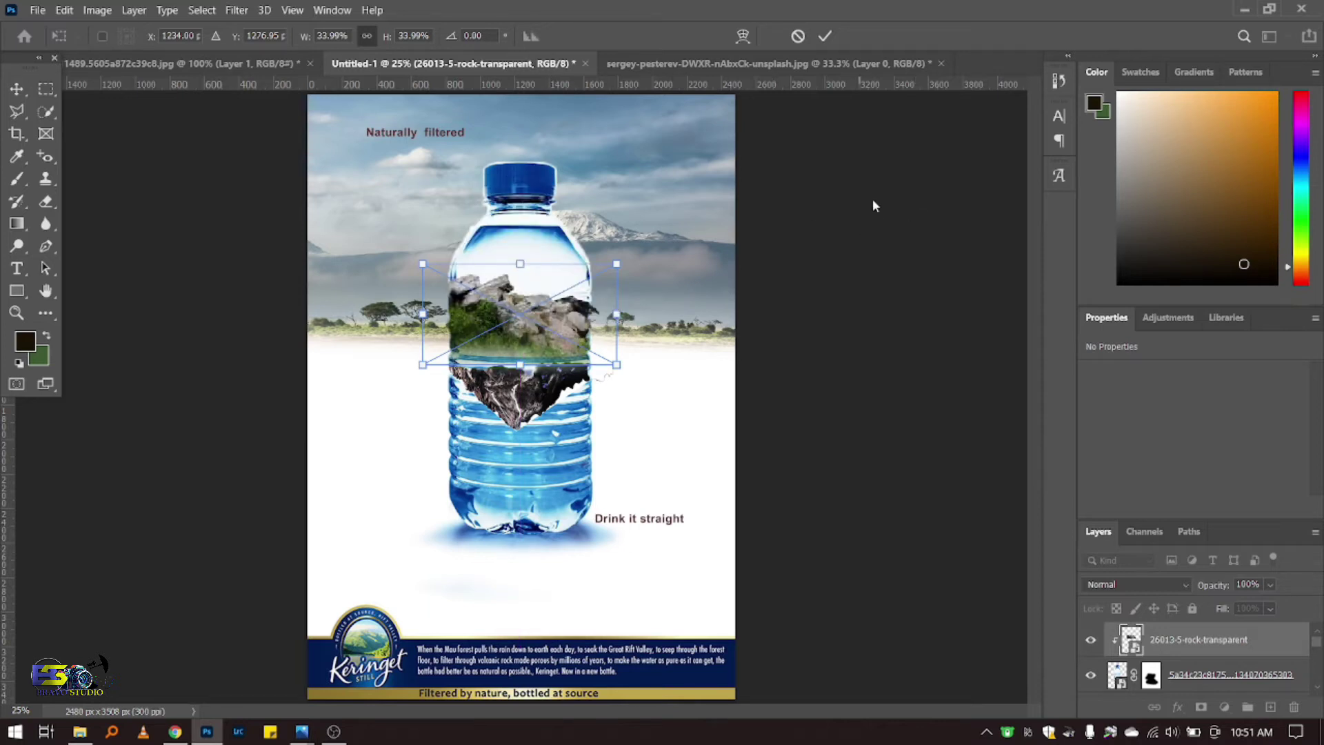
drag(617, 367, 581, 357)
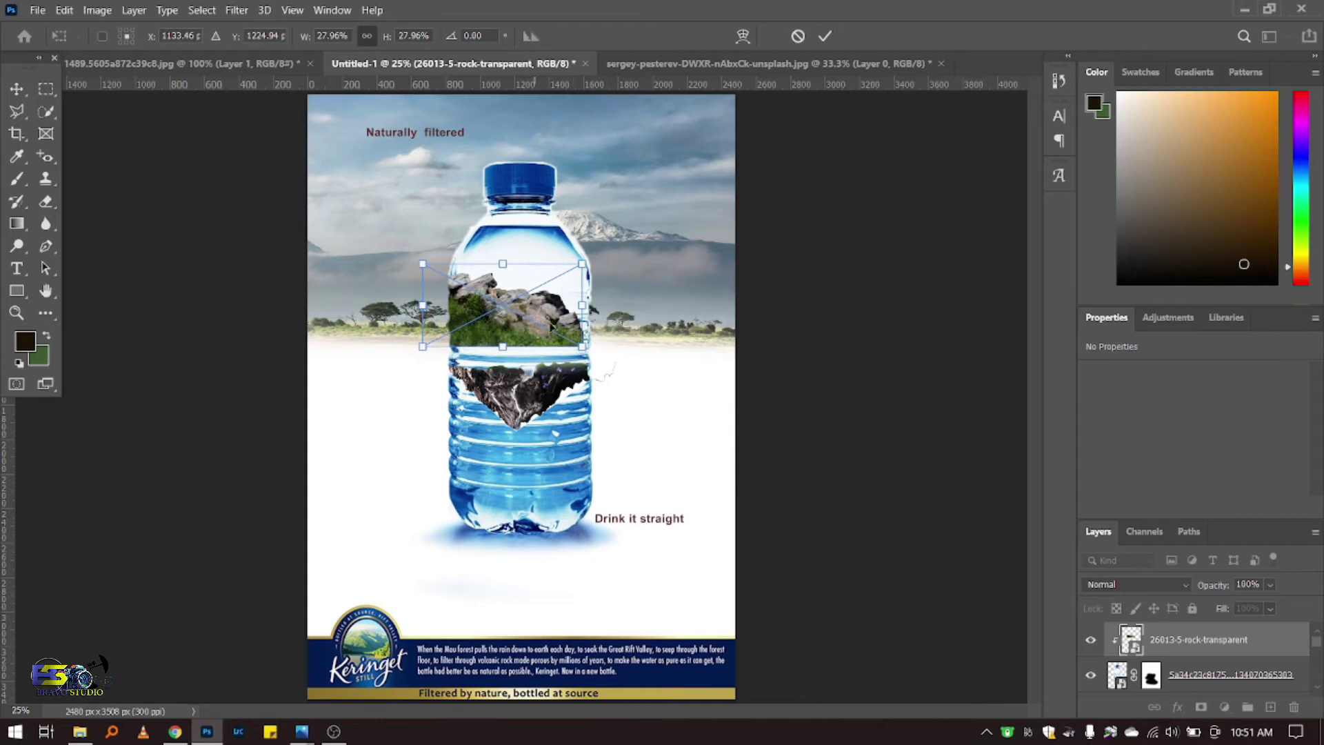
drag(534, 319, 555, 324)
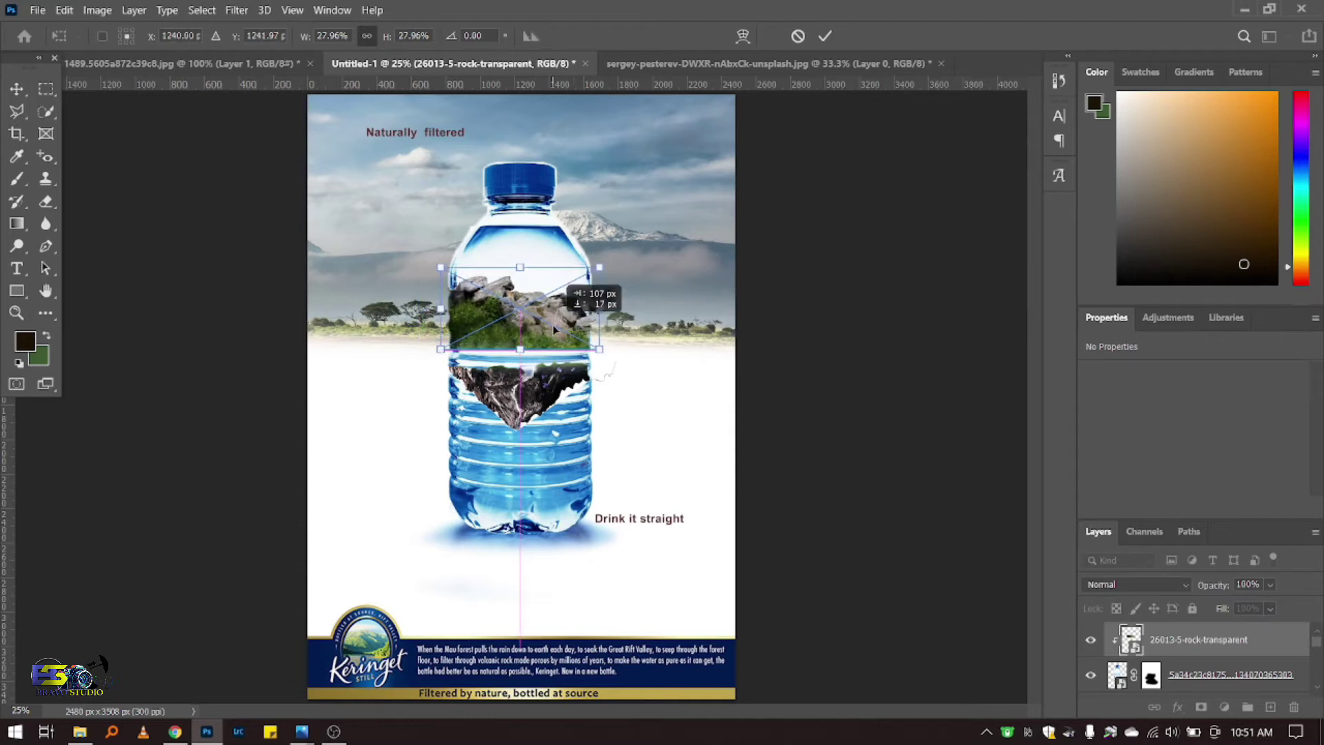
click(825, 36)
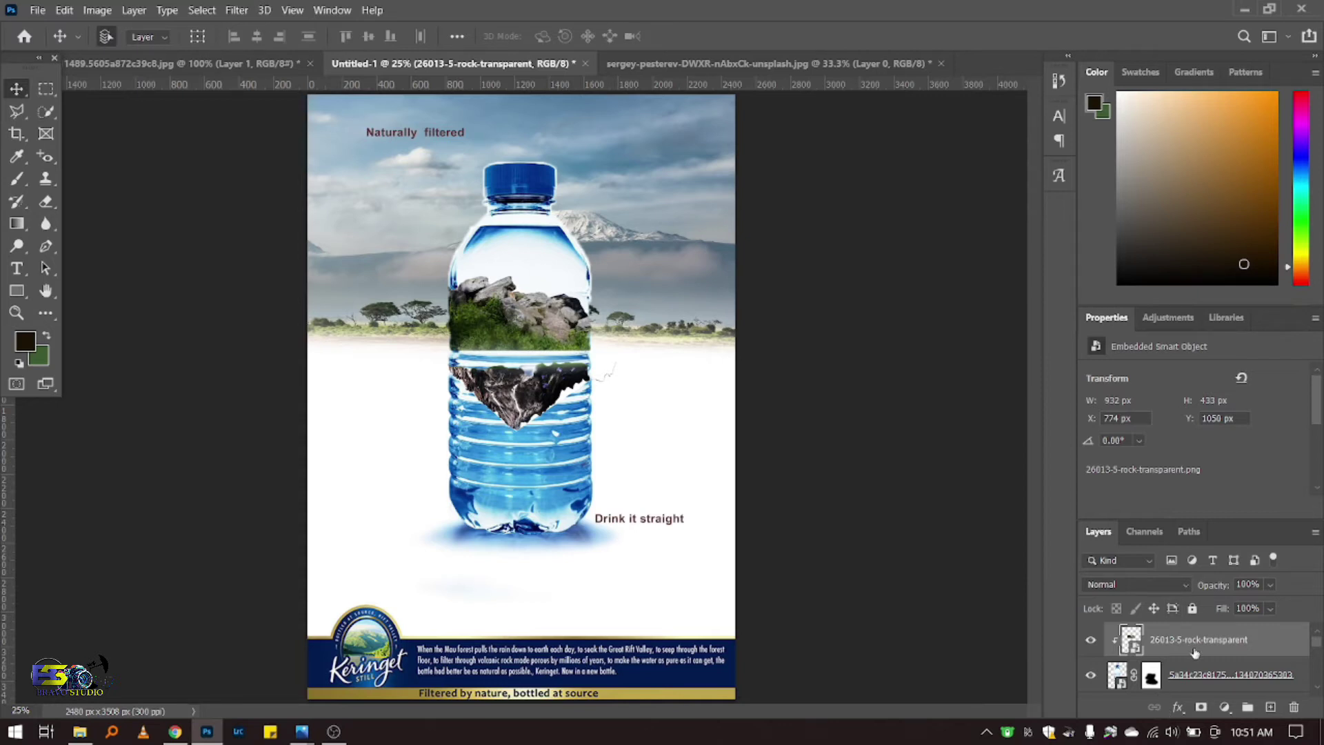
Step: Duplicate the rock layer, release the copy's clipping mask, and add a blank mask
key(ctrl+j)
key(ctrl+alt+g)
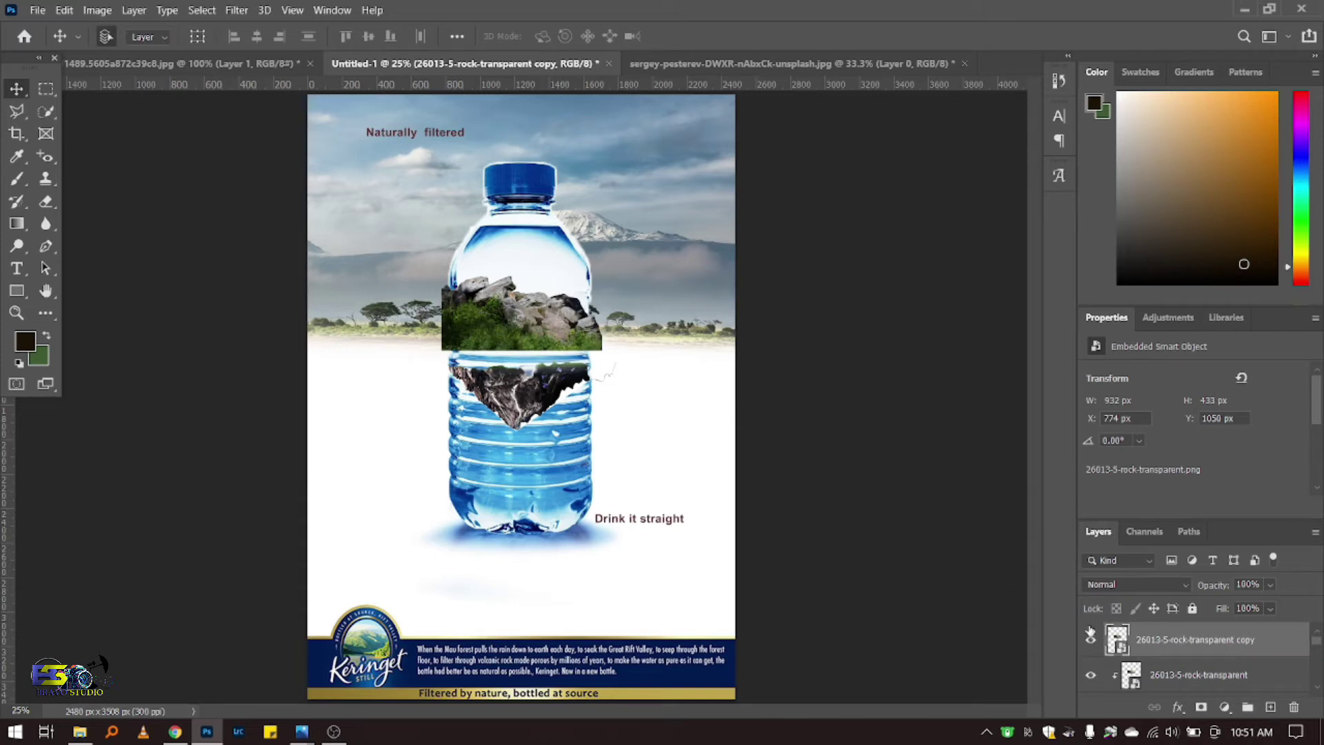
click(1201, 707)
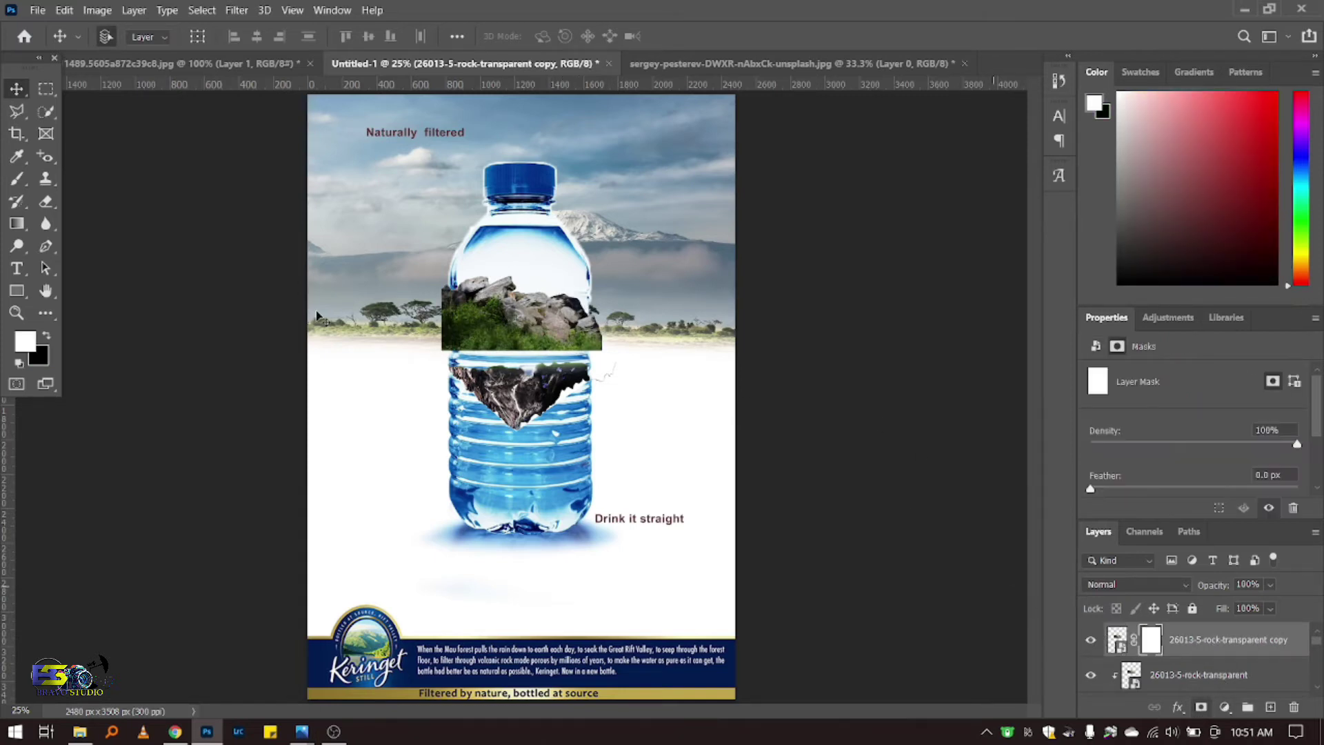
Step: Paint black with an 89 px brush to hide the rock copy's left fringe and right edge
click(19, 181)
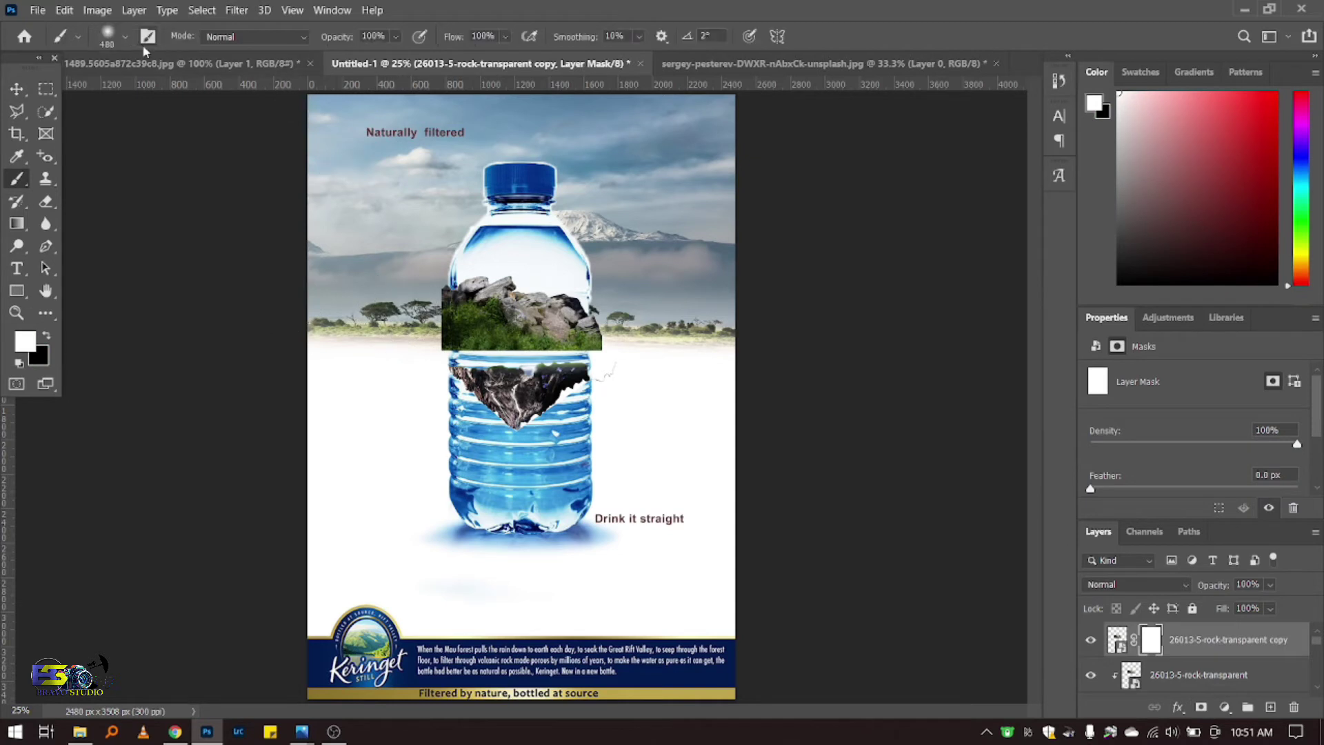
click(125, 37)
click(147, 92)
click(431, 329)
click(46, 337)
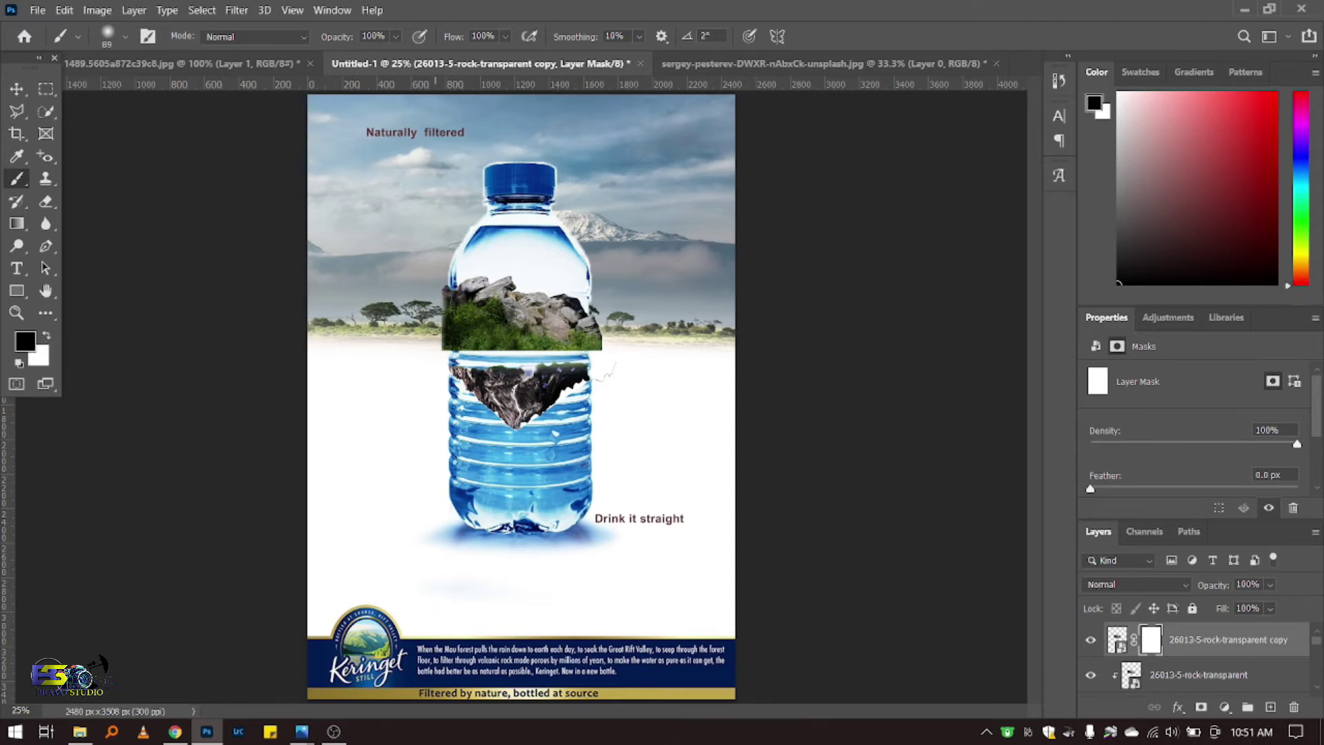
drag(439, 344, 440, 344)
drag(610, 343, 599, 330)
Step: Place the tree rock image from Downloads, shrink it and set it on the bottle's upper part
key(v)
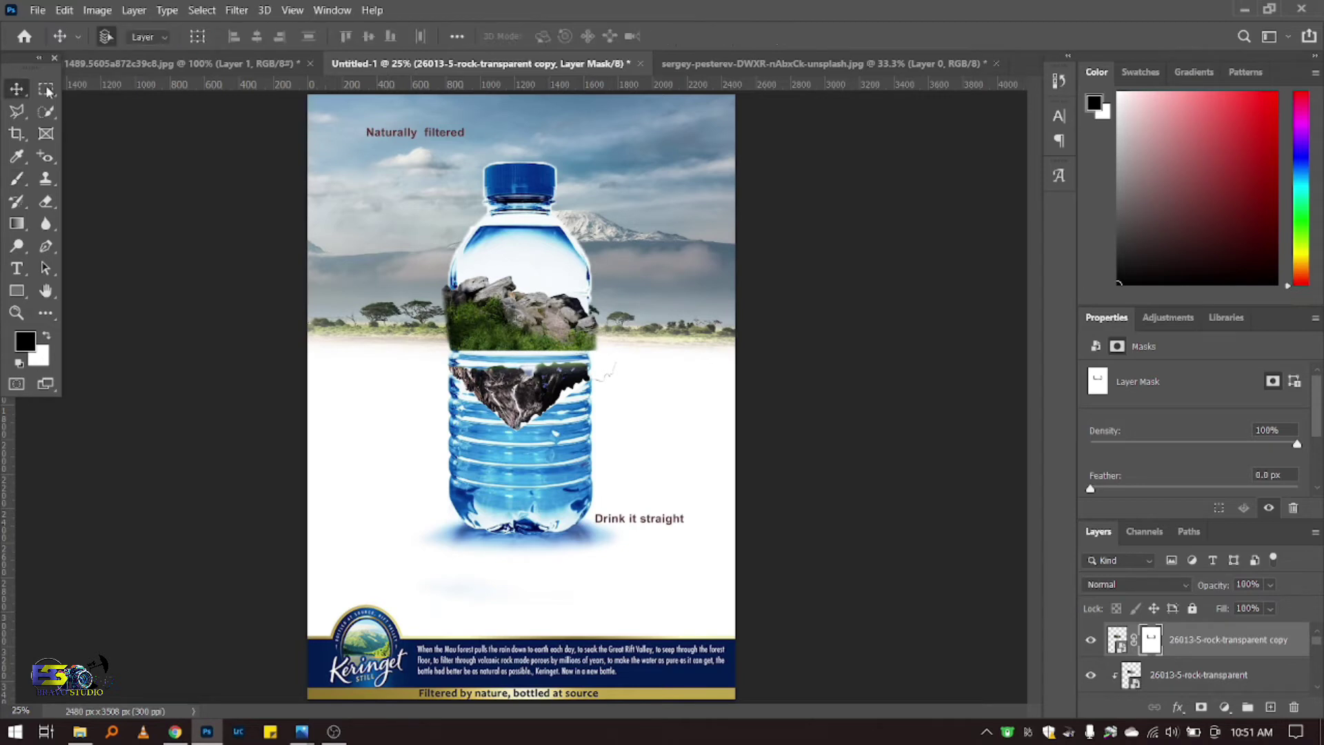
click(80, 731)
drag(675, 607, 206, 731)
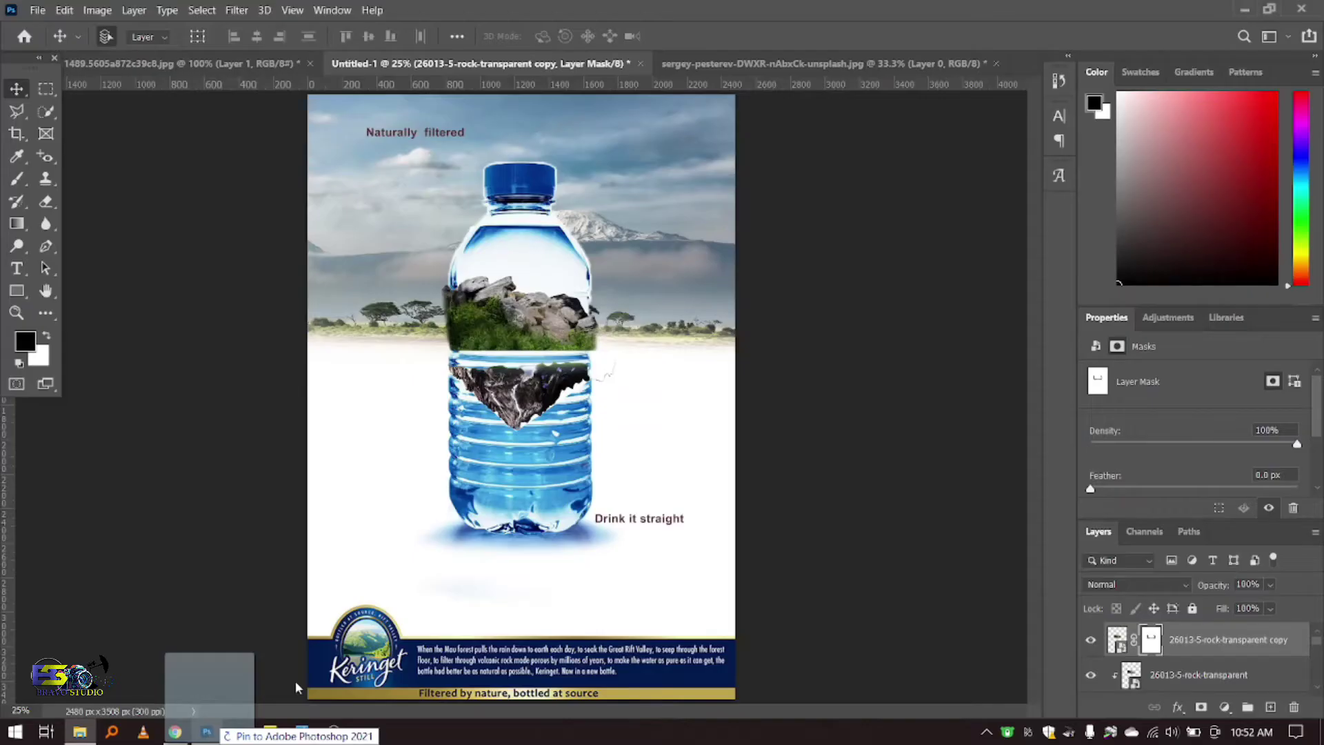
drag(205, 730, 538, 270)
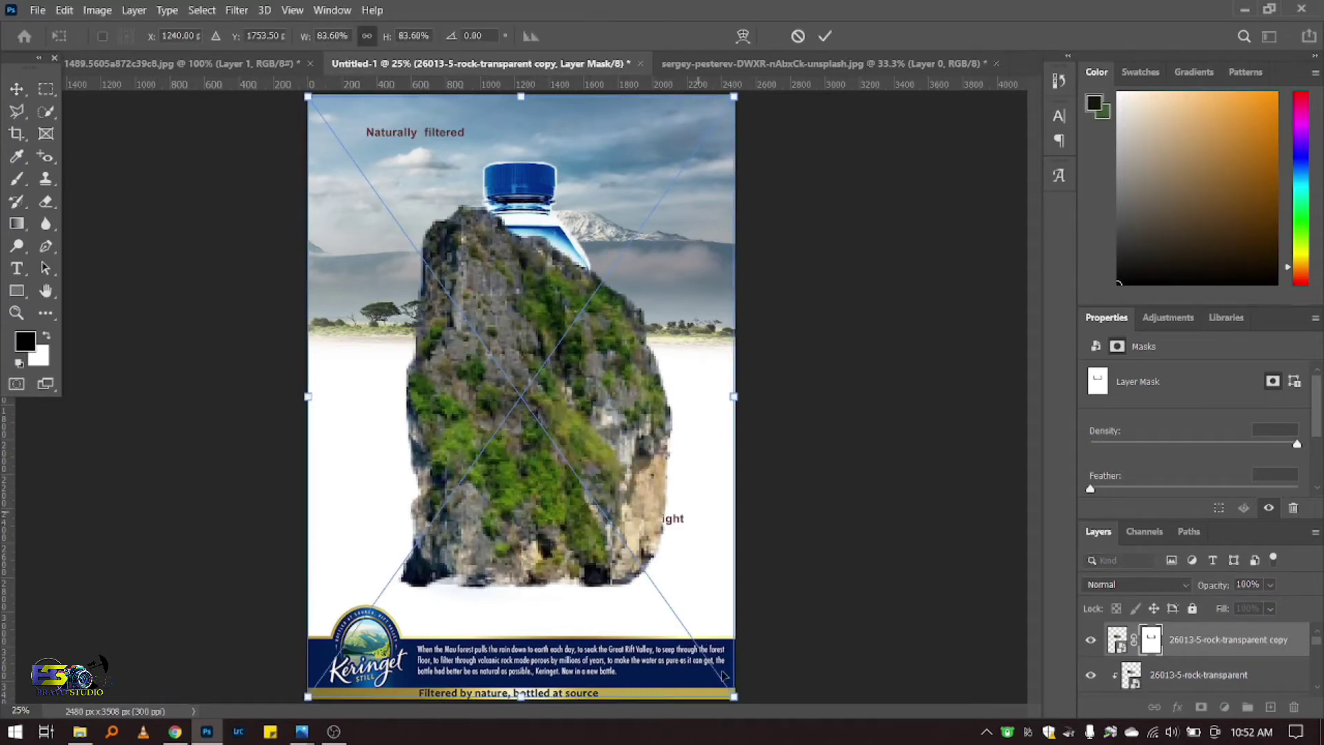
drag(732, 692, 417, 252)
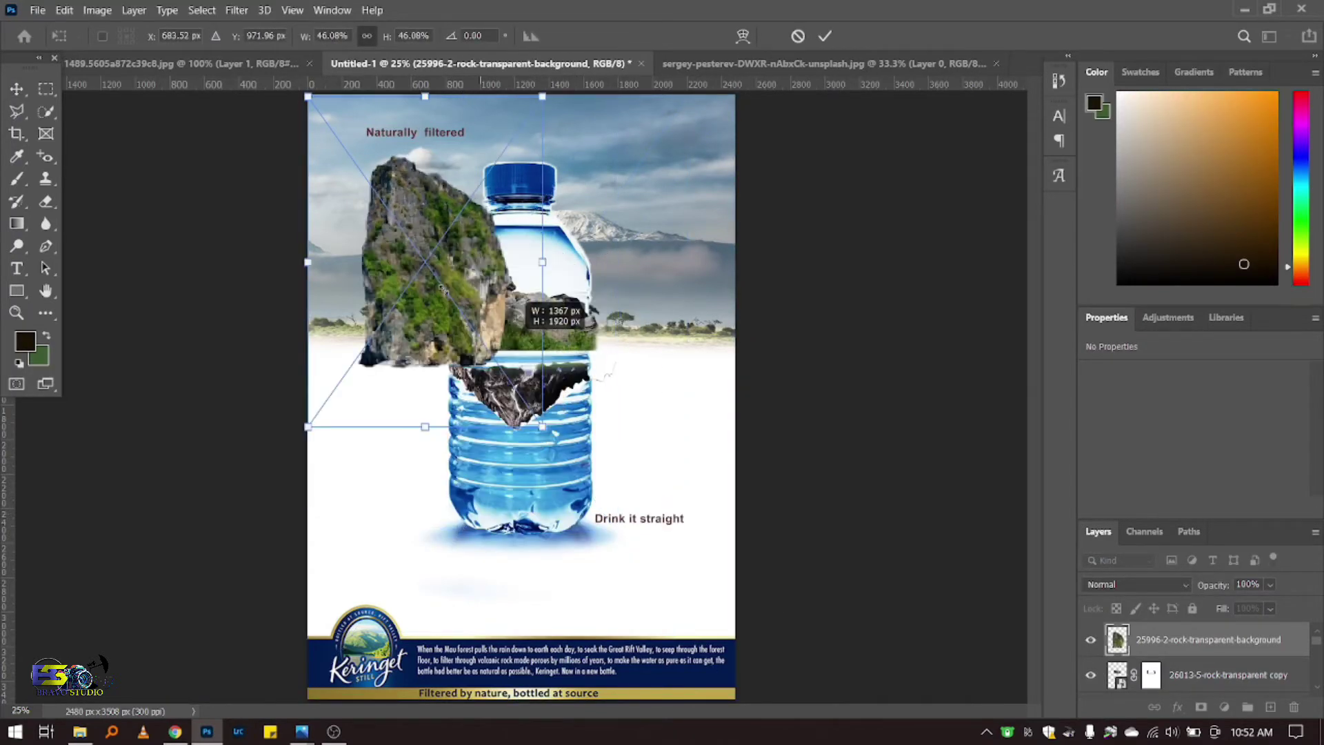
drag(391, 190, 588, 268)
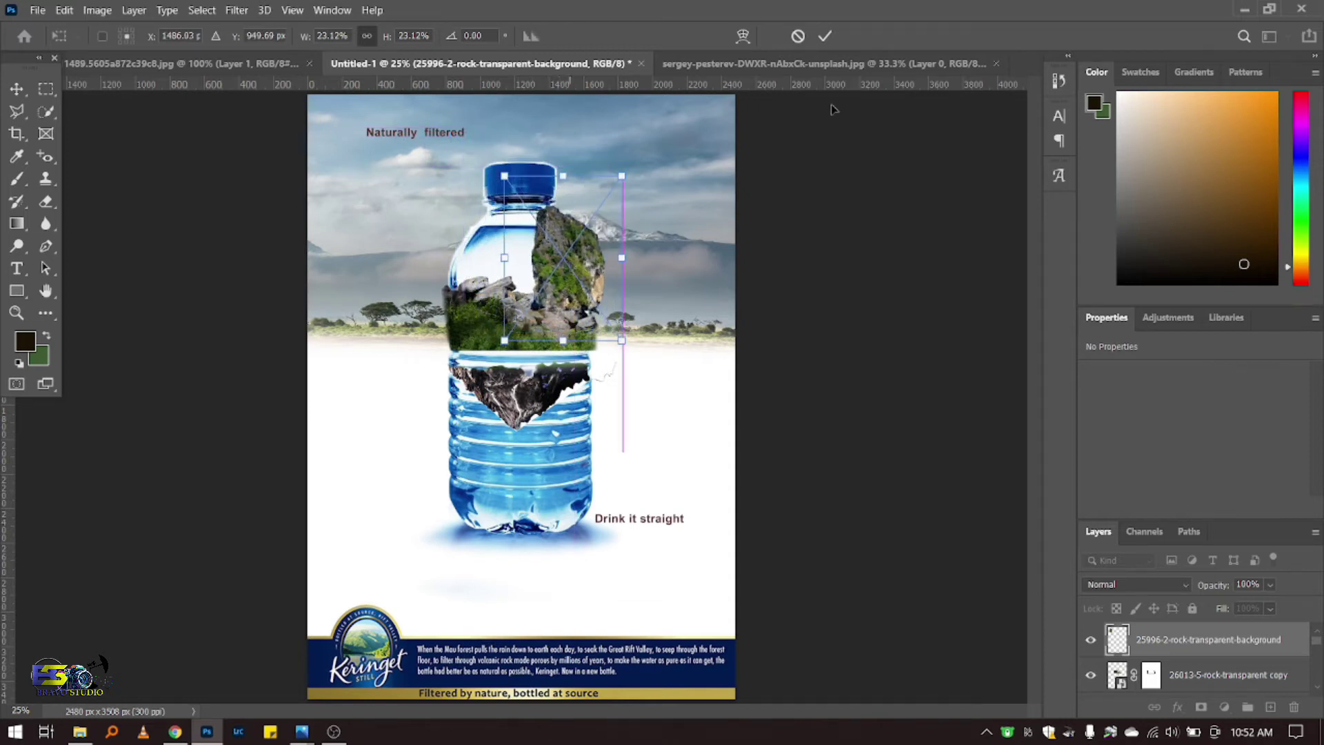
click(824, 38)
Step: Shift the tree rock right and down inside the bottle
mouse_move(1270, 644)
mouse_down()
mouse_move(1271, 702)
mouse_move(1268, 666)
mouse_up()
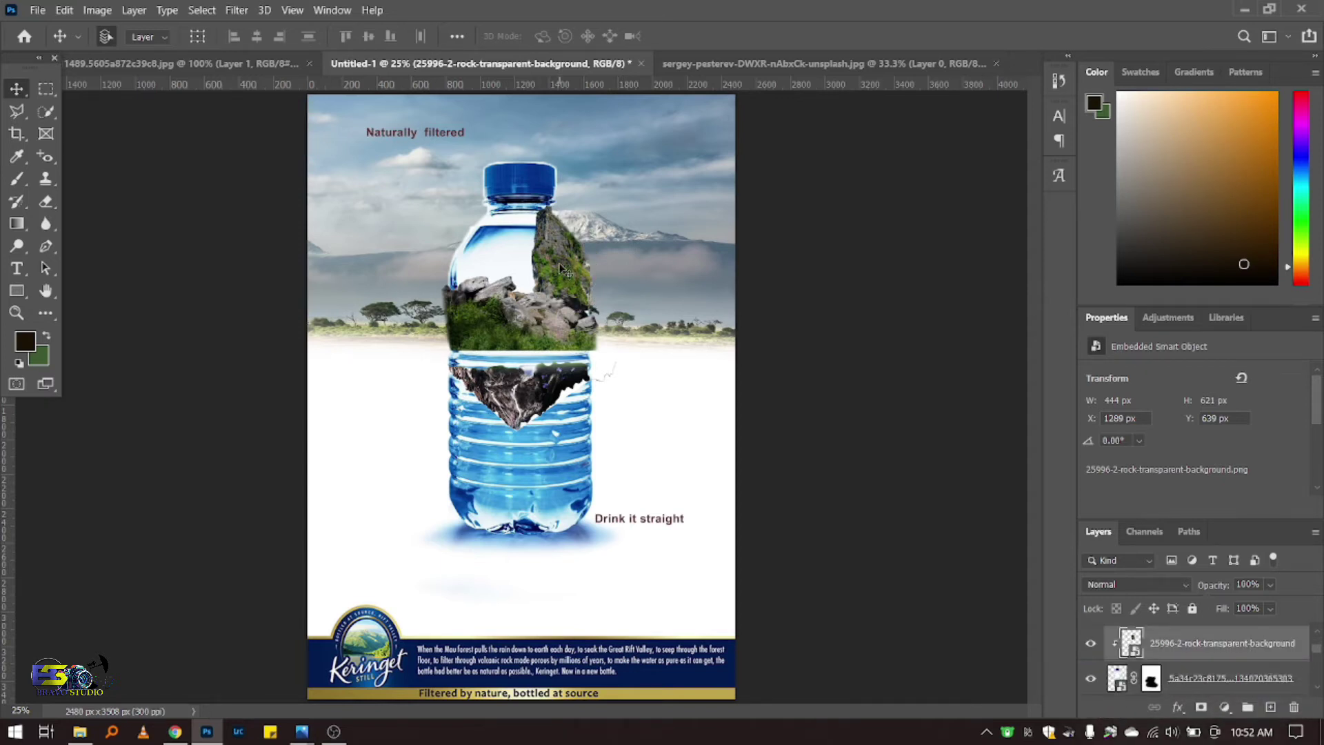
drag(562, 269, 568, 287)
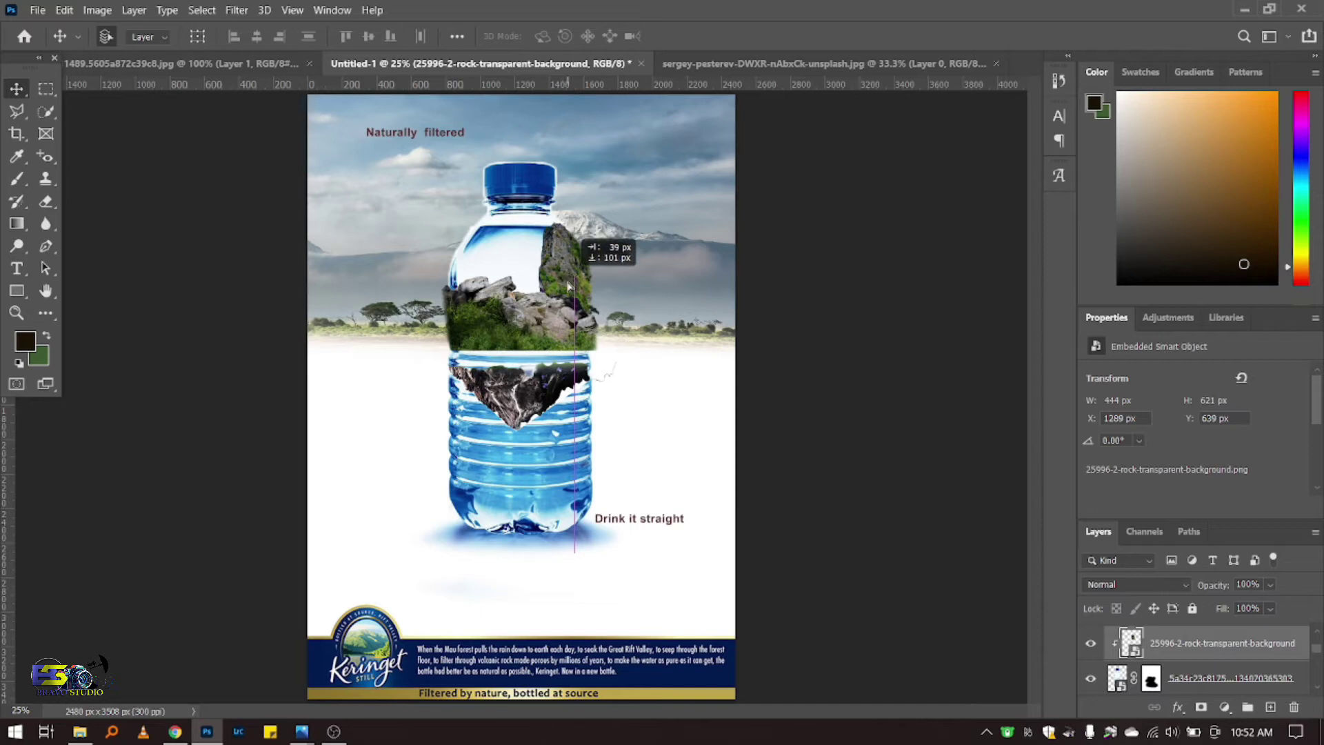
drag(568, 287, 580, 301)
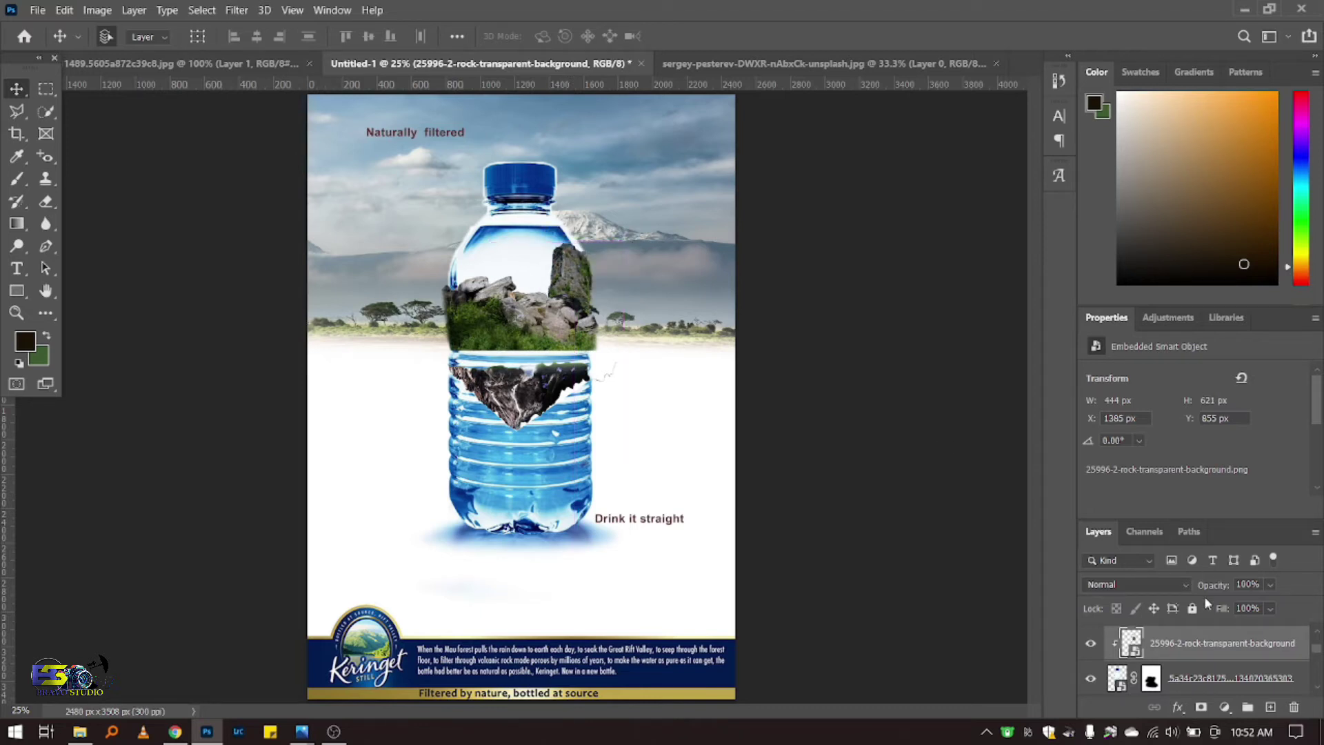
Step: Duplicate the rock layer, reorder the copy, and clip 26013-5-rock-transparent to the layer below
key(ctrl+j)
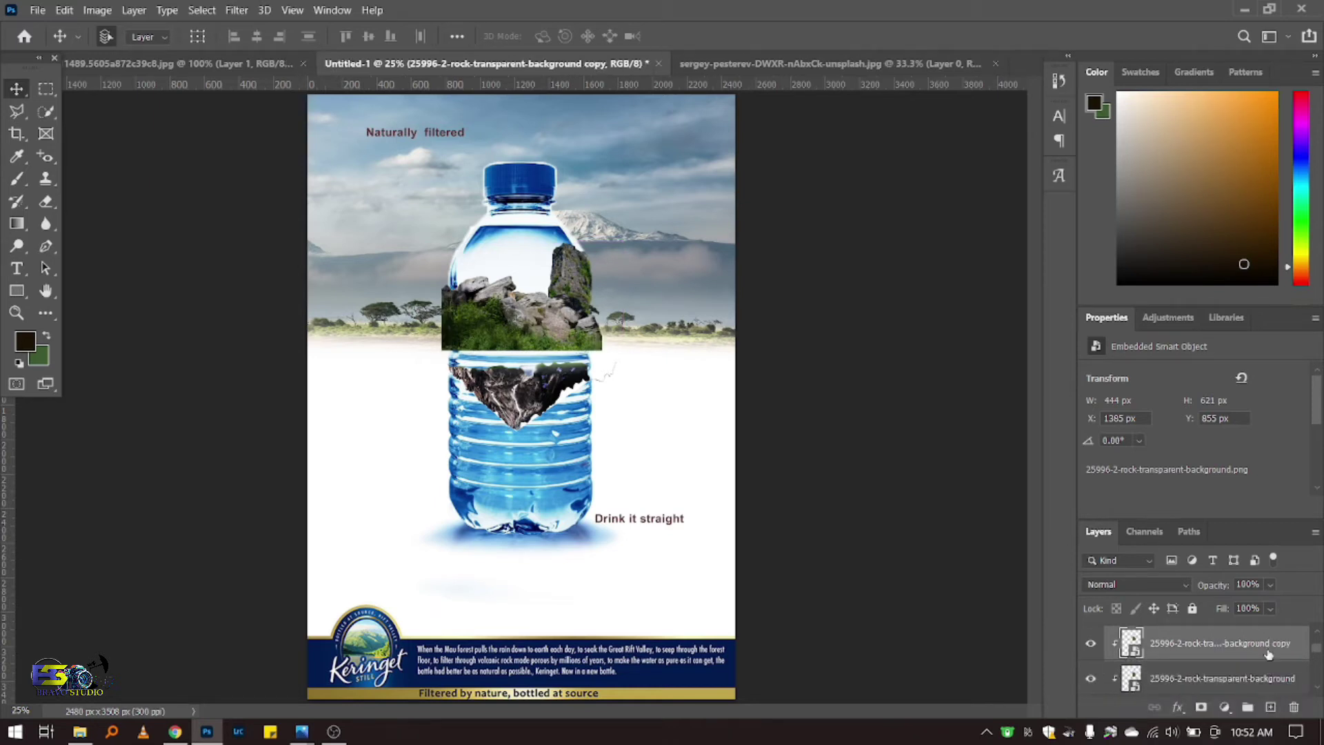
mouse_move(1268, 654)
mouse_down()
mouse_move(1262, 608)
mouse_move(1256, 658)
mouse_up()
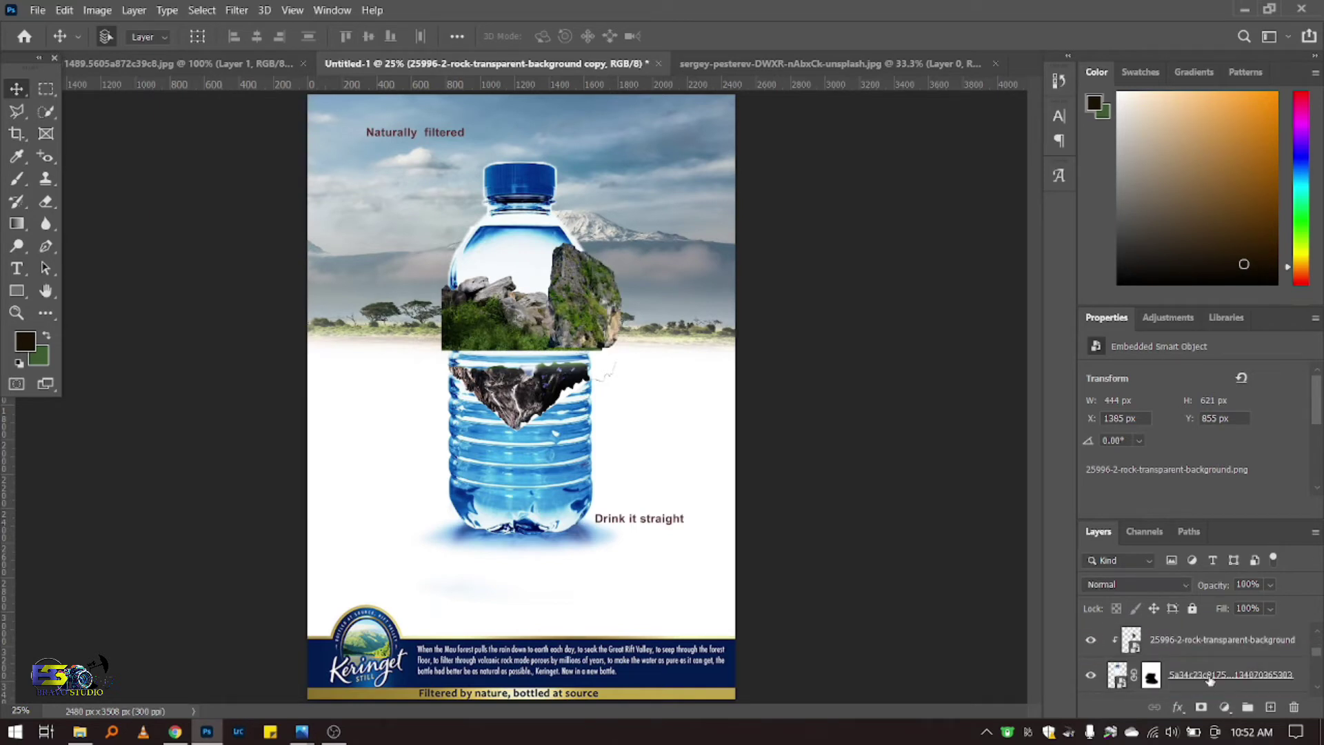
click(1219, 654)
click(1218, 648)
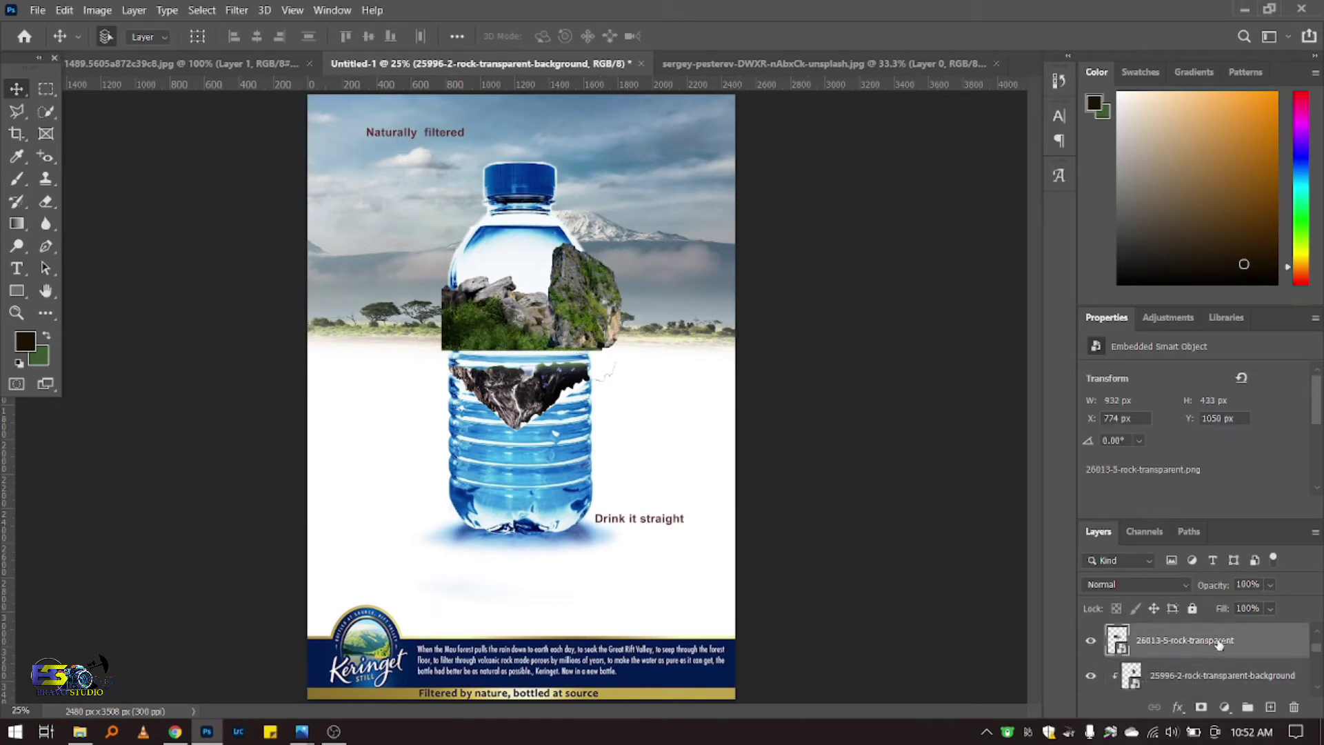
key(ctrl+alt+g)
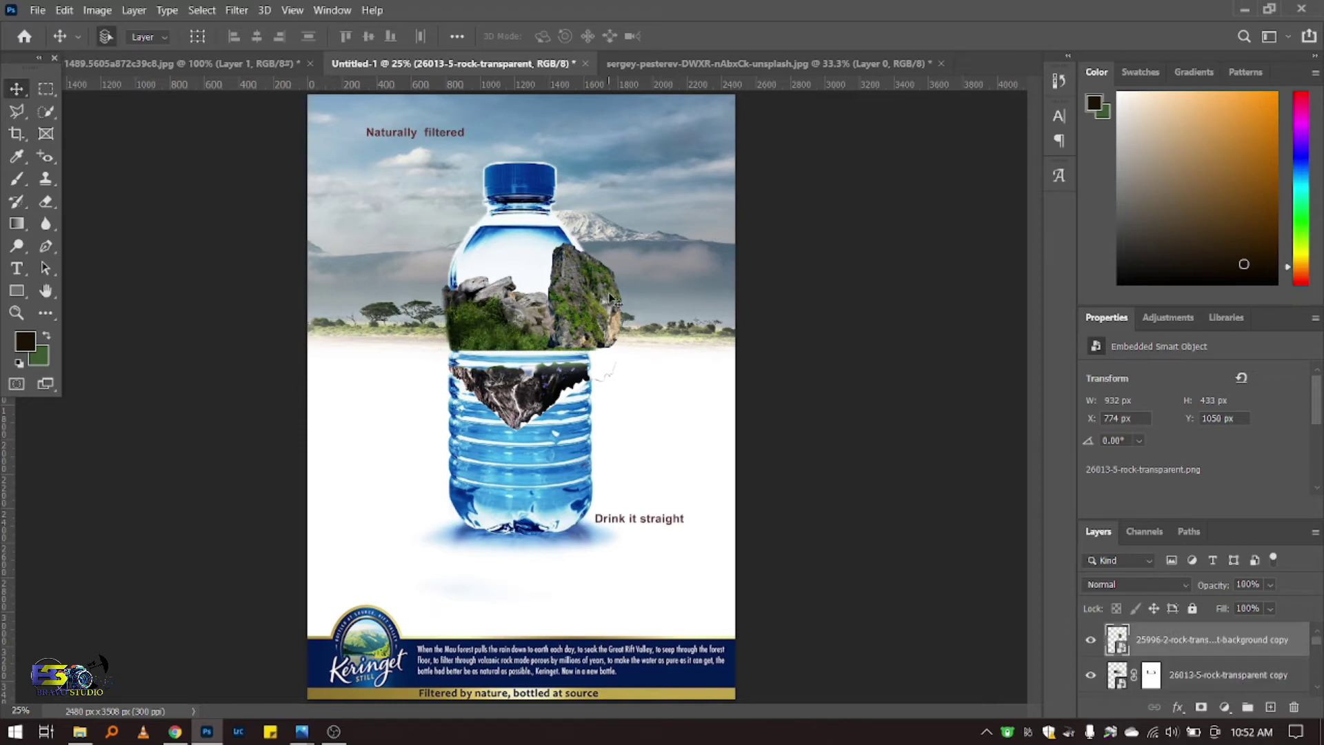
Step: Nudge the right-hand rock slightly down and bring up the Downloads folder
drag(612, 300, 613, 298)
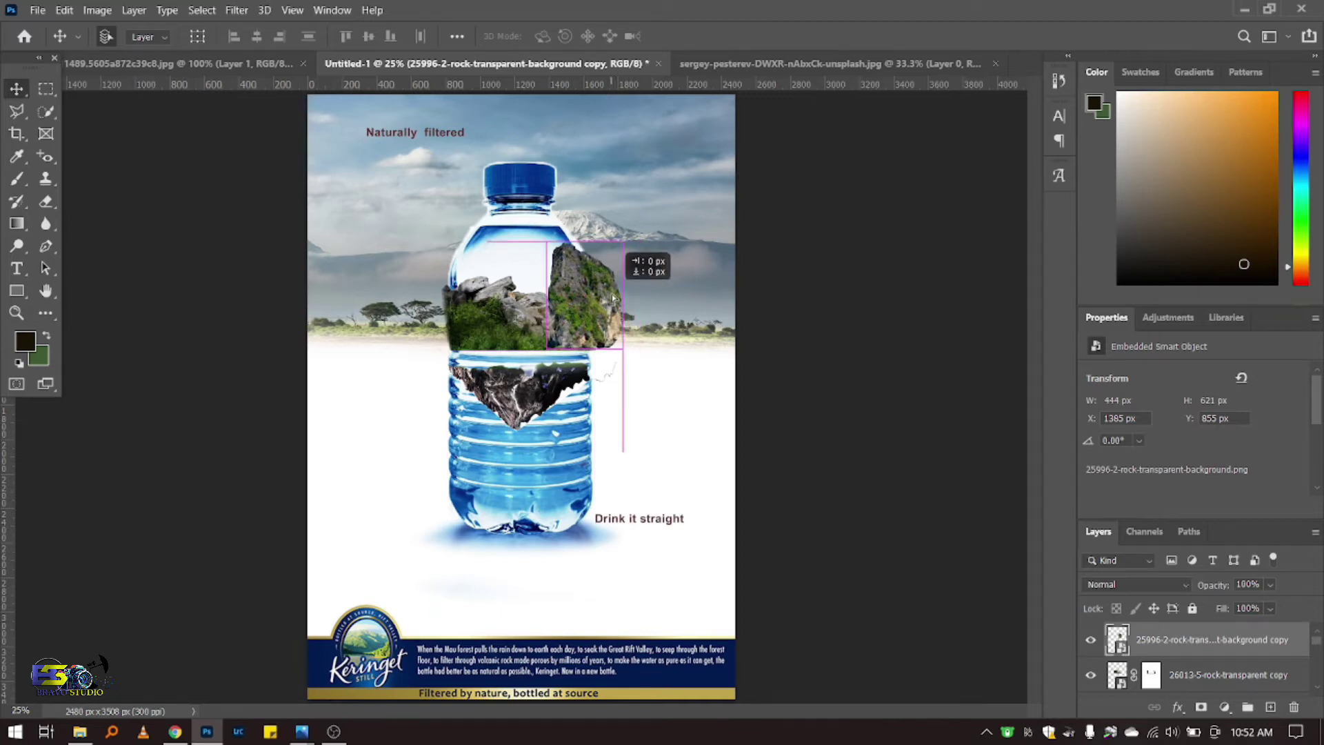
drag(612, 300, 613, 299)
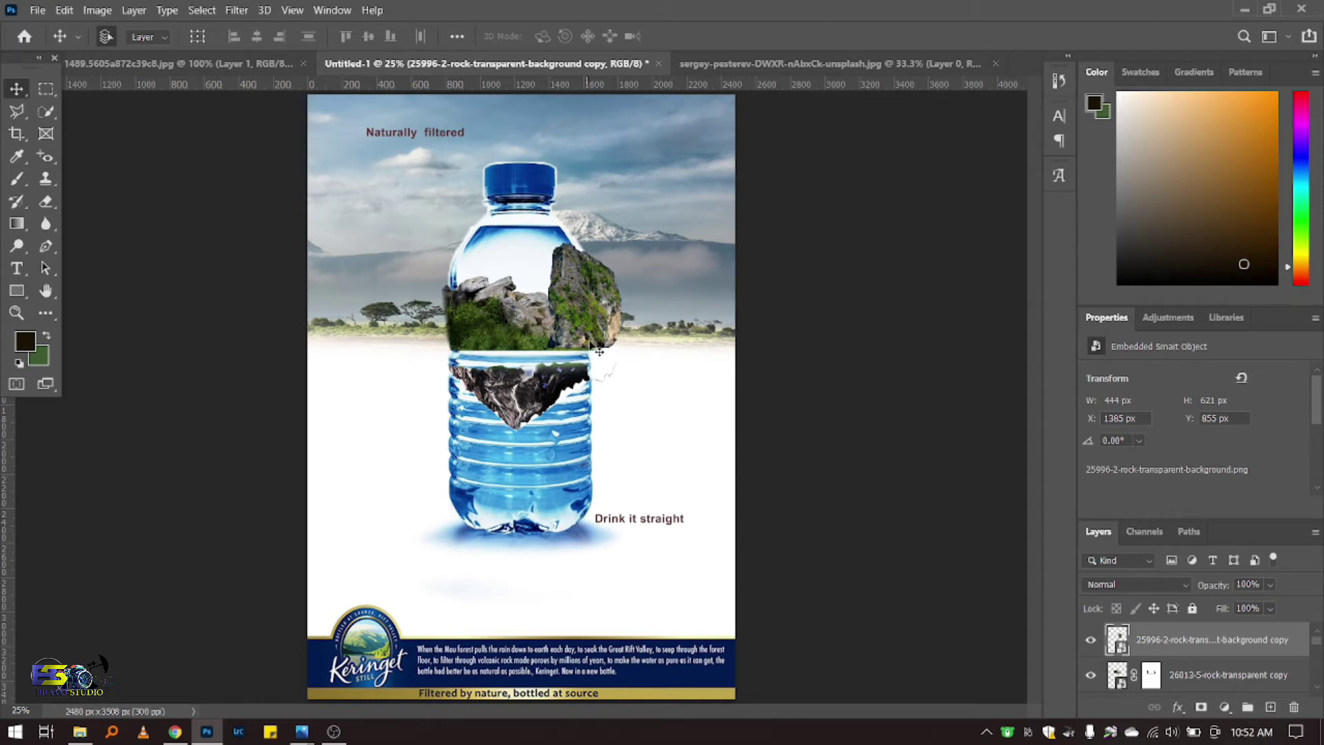
click(80, 731)
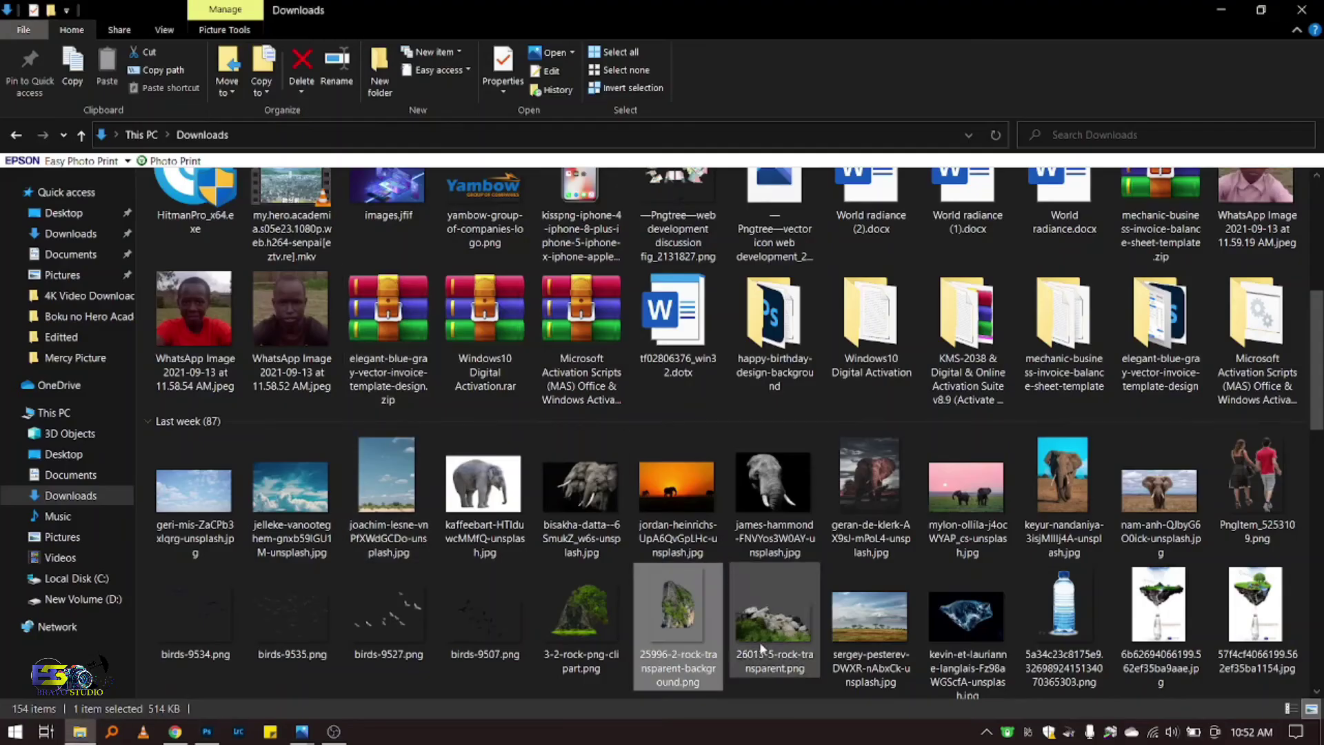
Step: Drag 3-2-rock-png-clipart.png from Downloads into the poster and set it above the bottle neck
click(580, 612)
drag(586, 611, 535, 265)
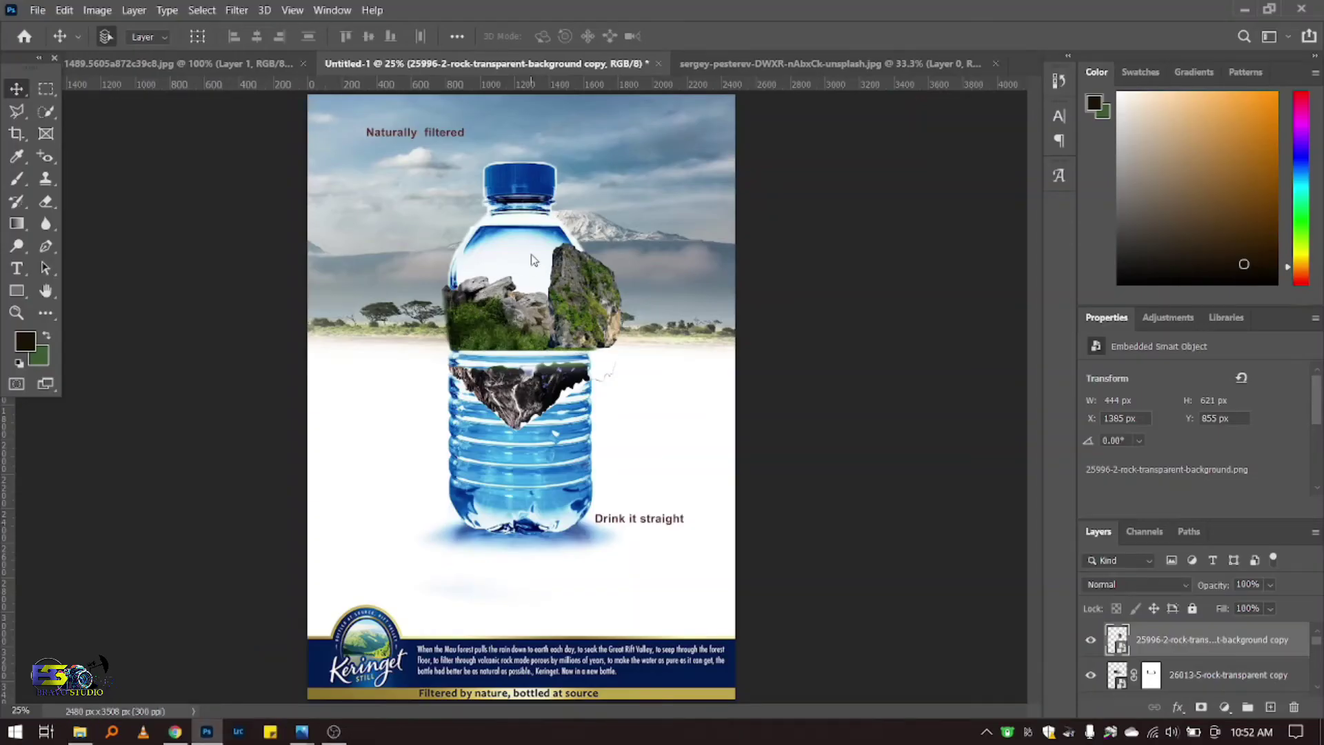
mouse_move(524, 348)
mouse_down()
mouse_move(523, 238)
mouse_move(548, 166)
mouse_move(537, 161)
mouse_up()
Step: Commit the tree rock, duplicate its layer above the mossy rock, and nudge it slightly left
click(823, 36)
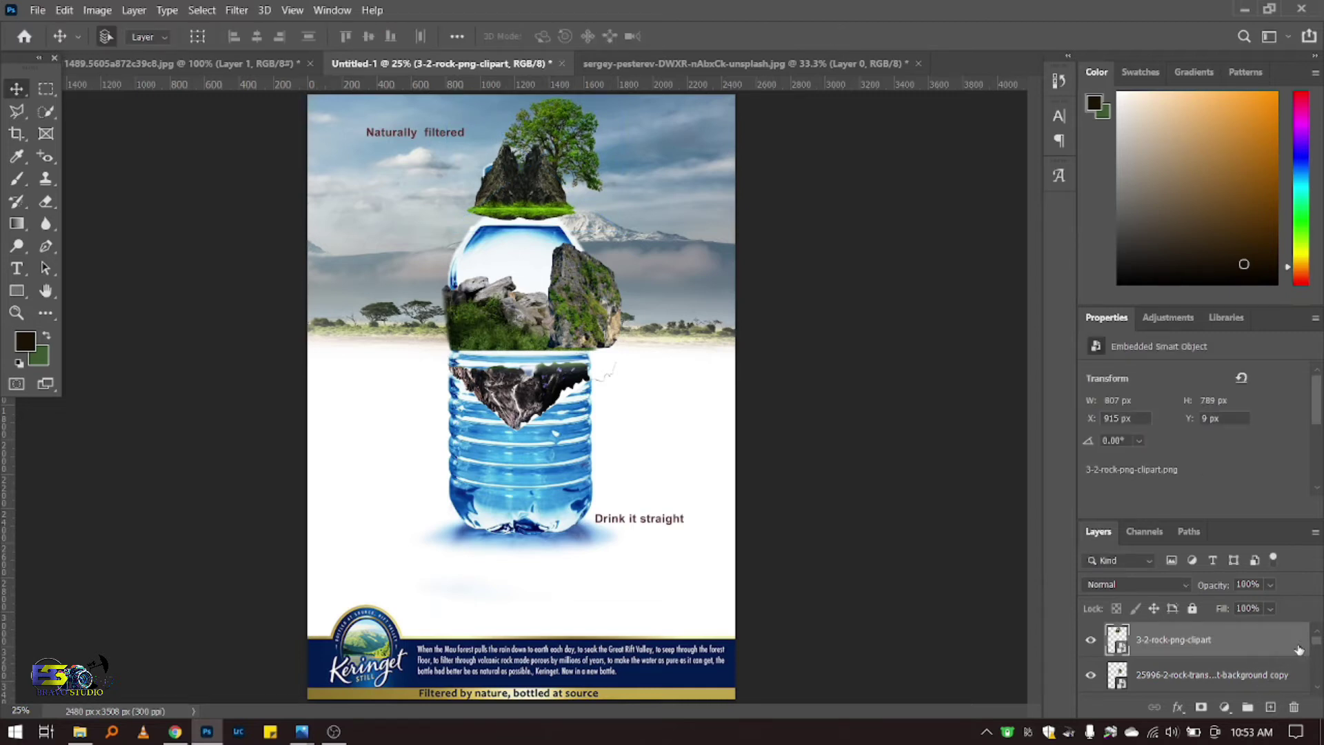
drag(1270, 639, 1269, 704)
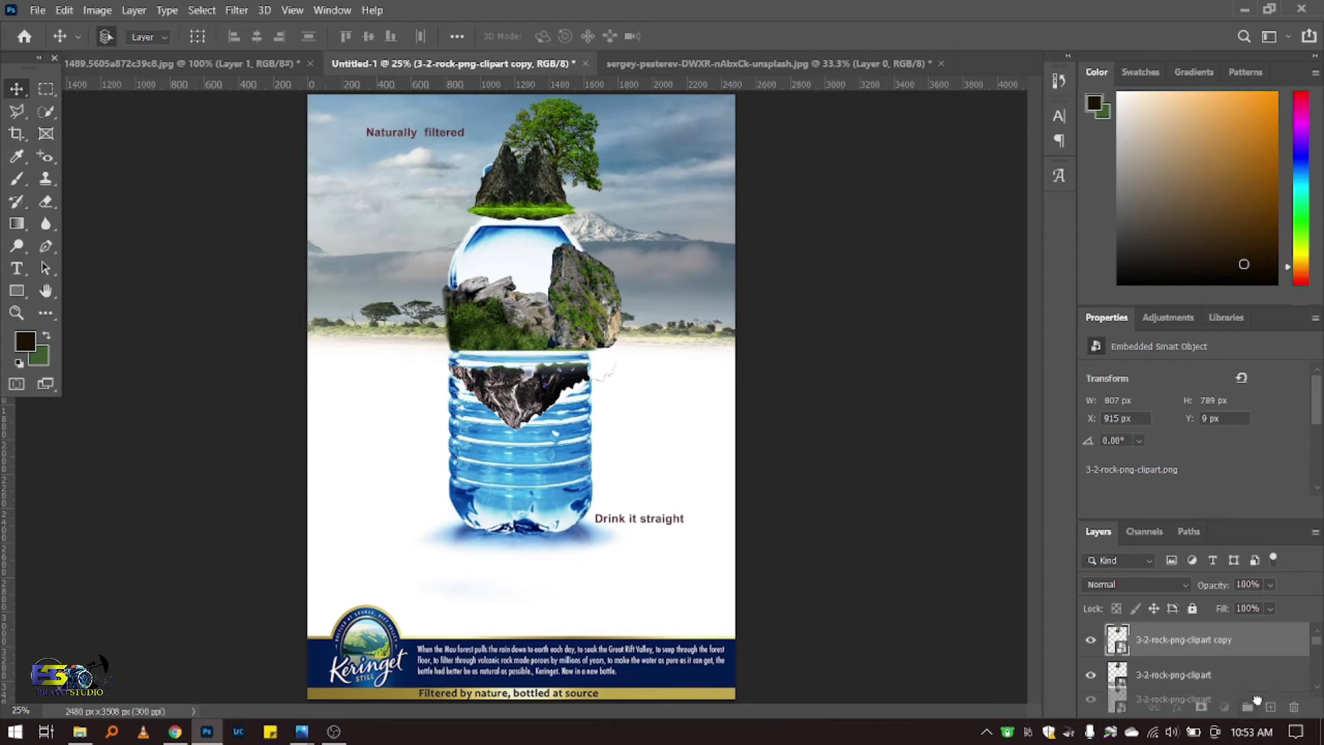
scroll(1200, 662, down, 5)
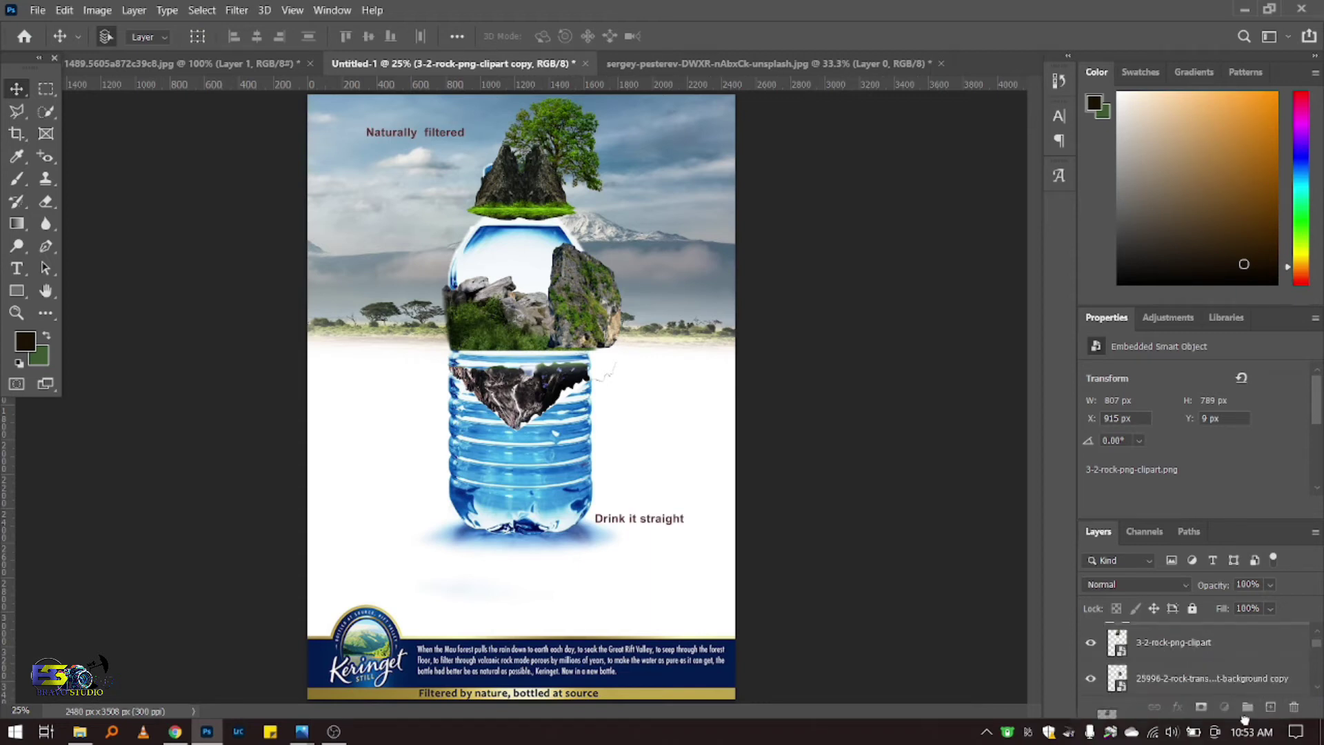
drag(1250, 677, 1254, 676)
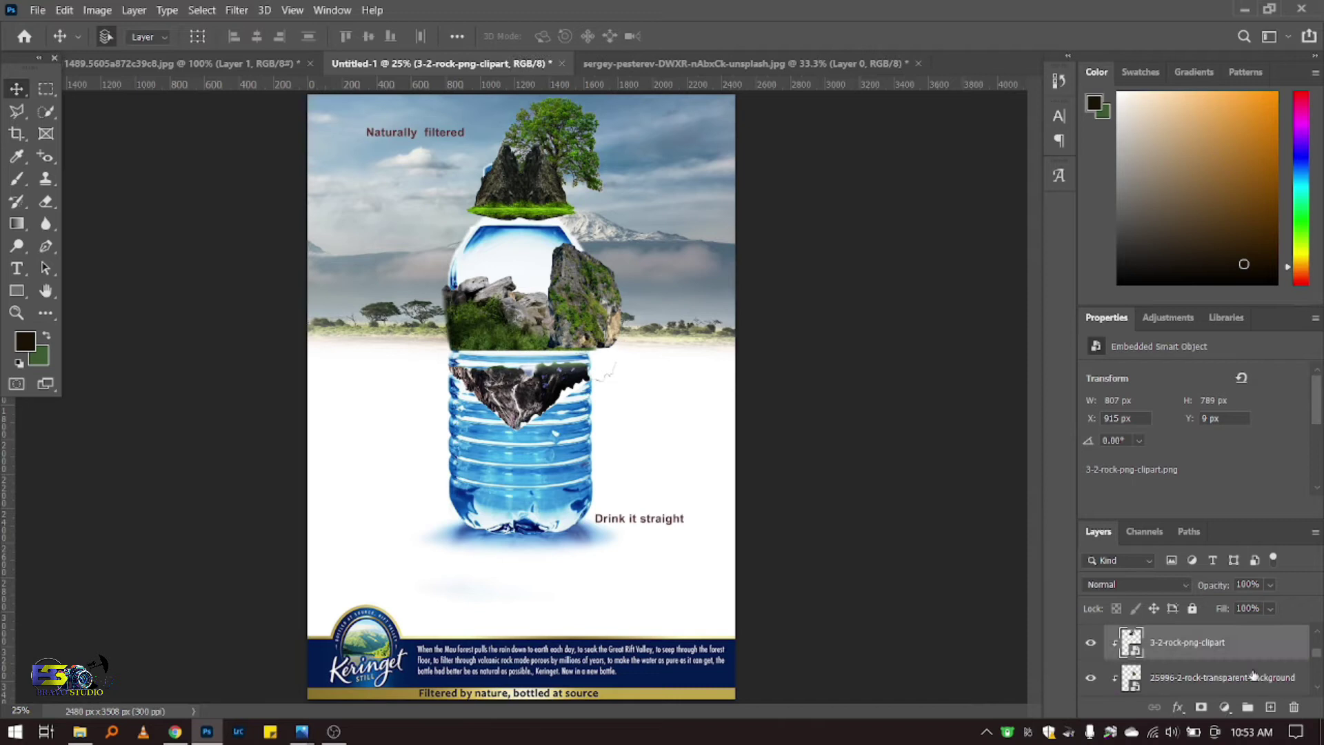
drag(552, 191, 570, 186)
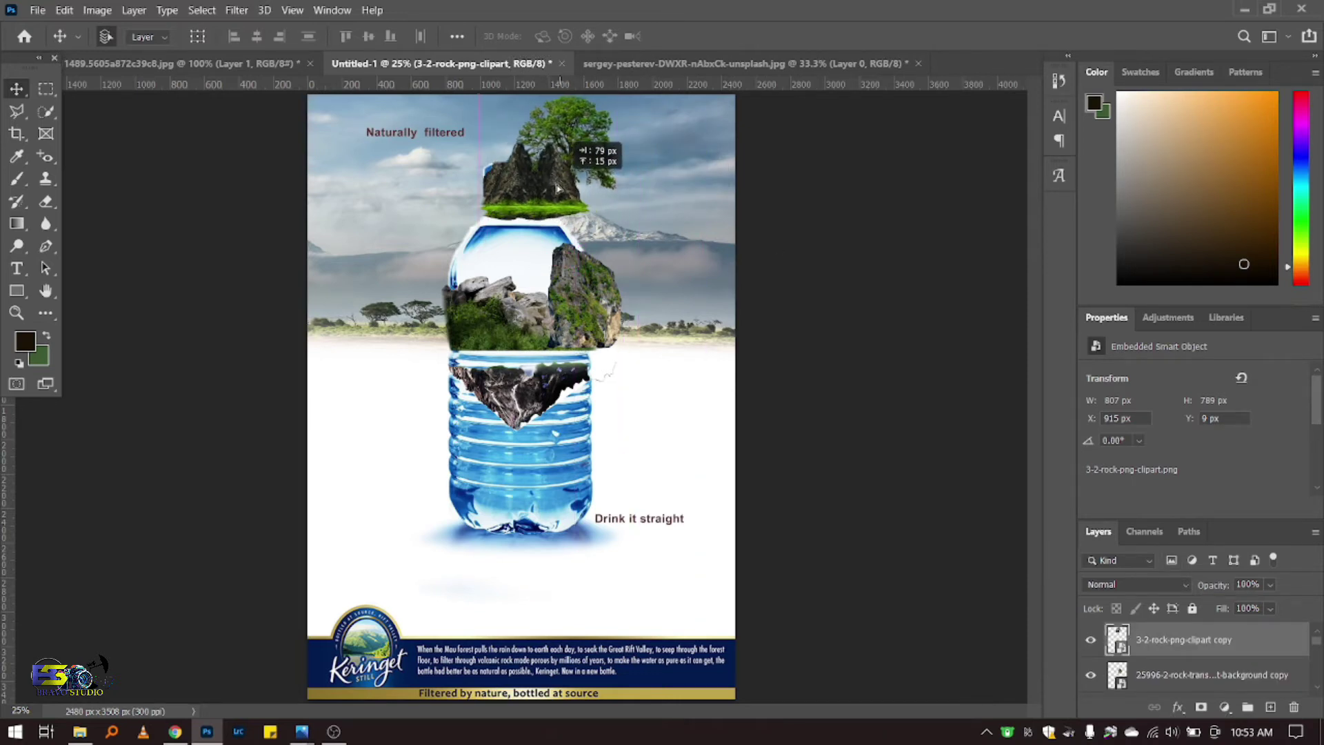
drag(570, 187, 549, 187)
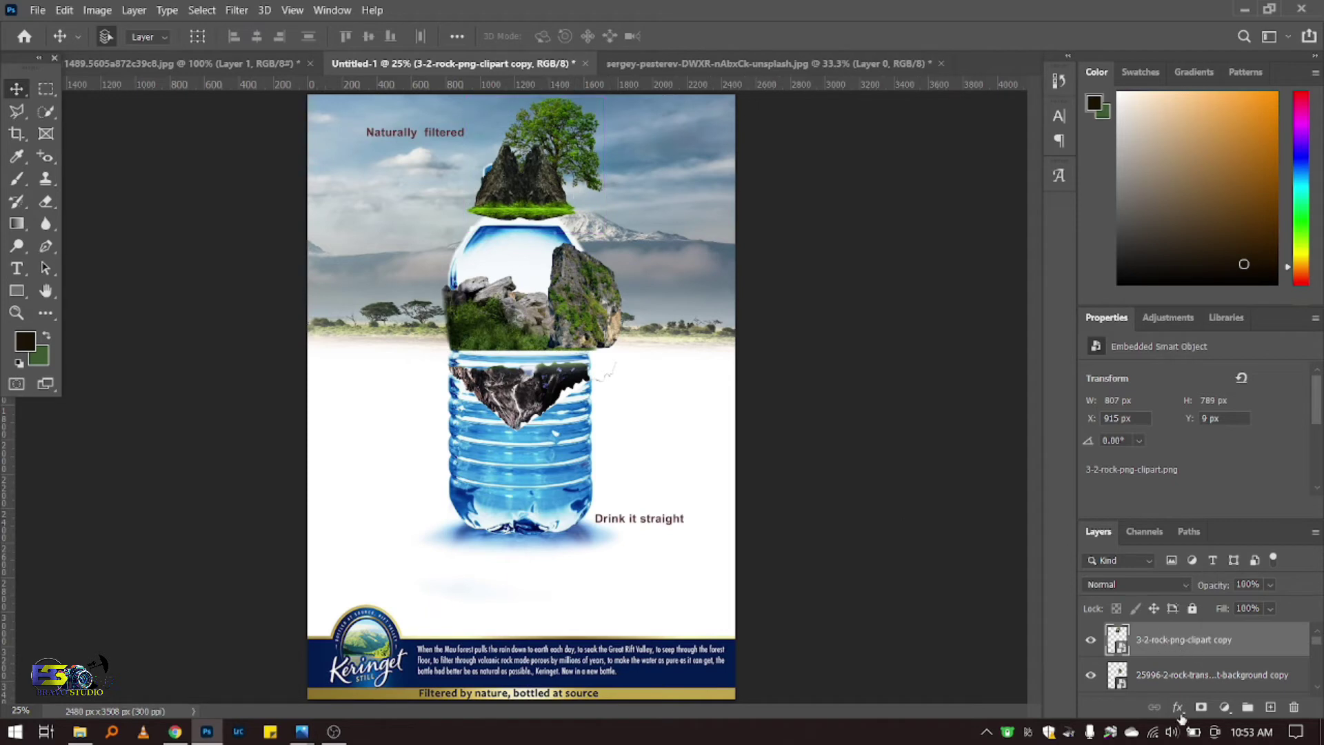
Step: Add a layer mask to the tree rock copy and paint out the grass strip on its right edge
click(1201, 707)
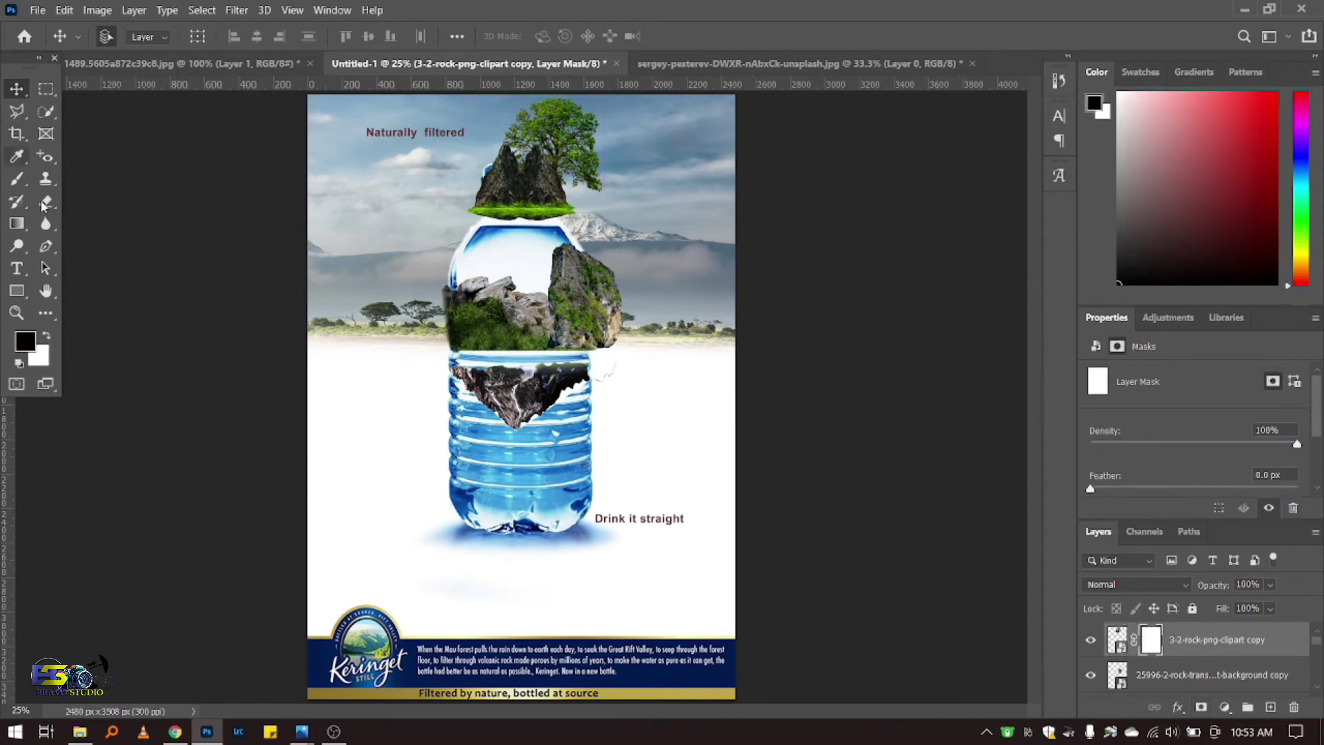
click(16, 178)
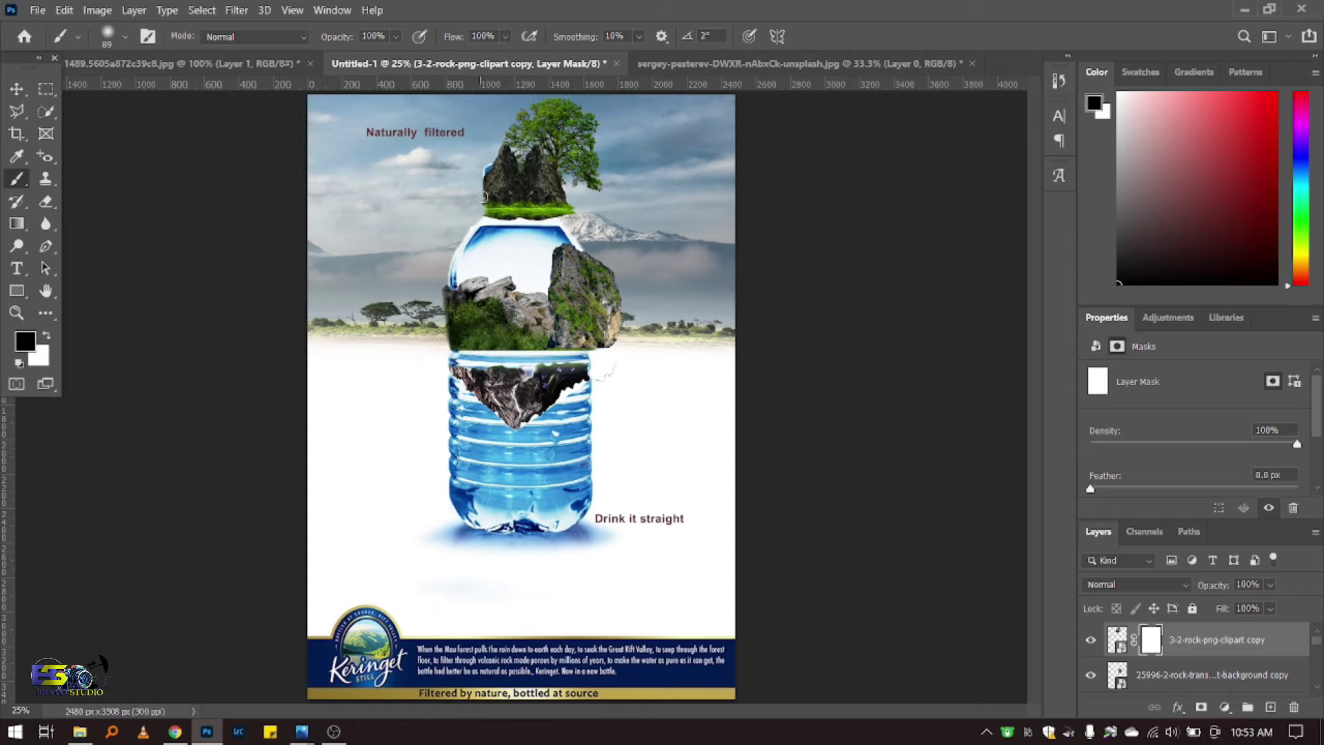
drag(564, 199, 554, 211)
click(193, 63)
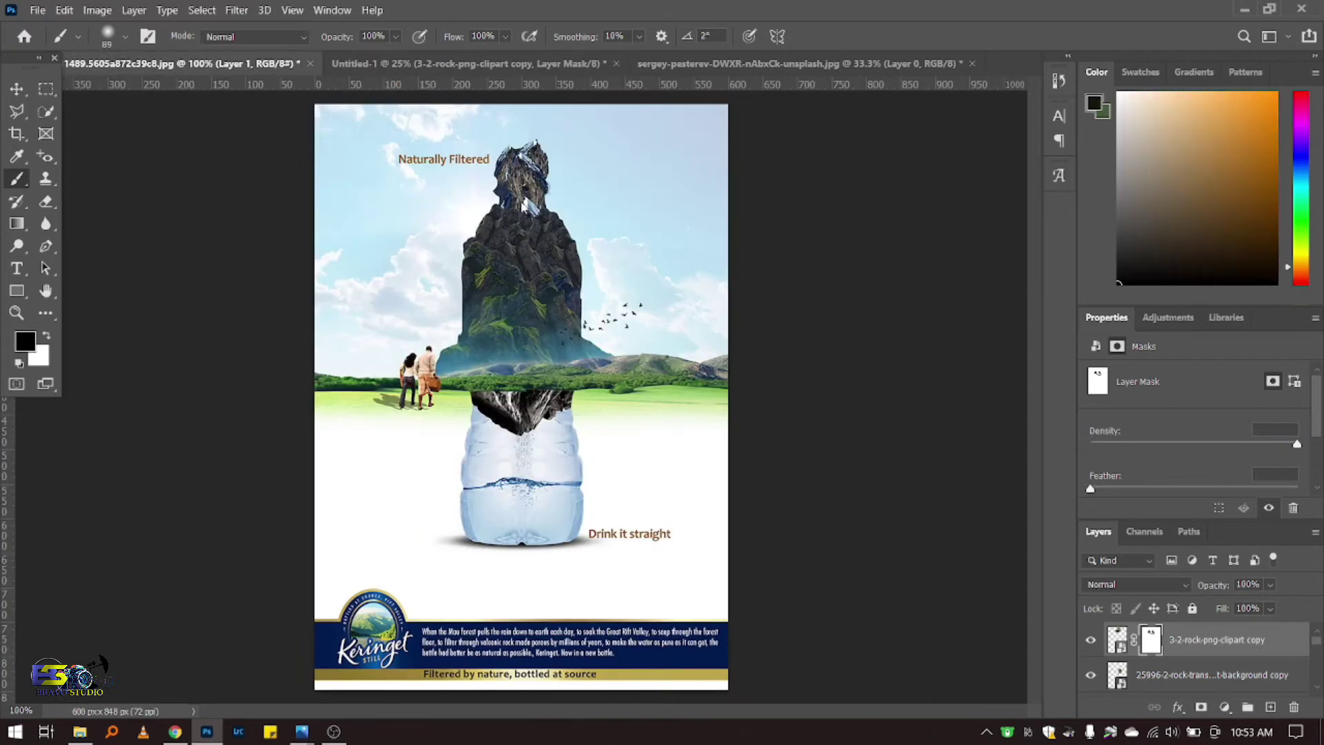
click(16, 90)
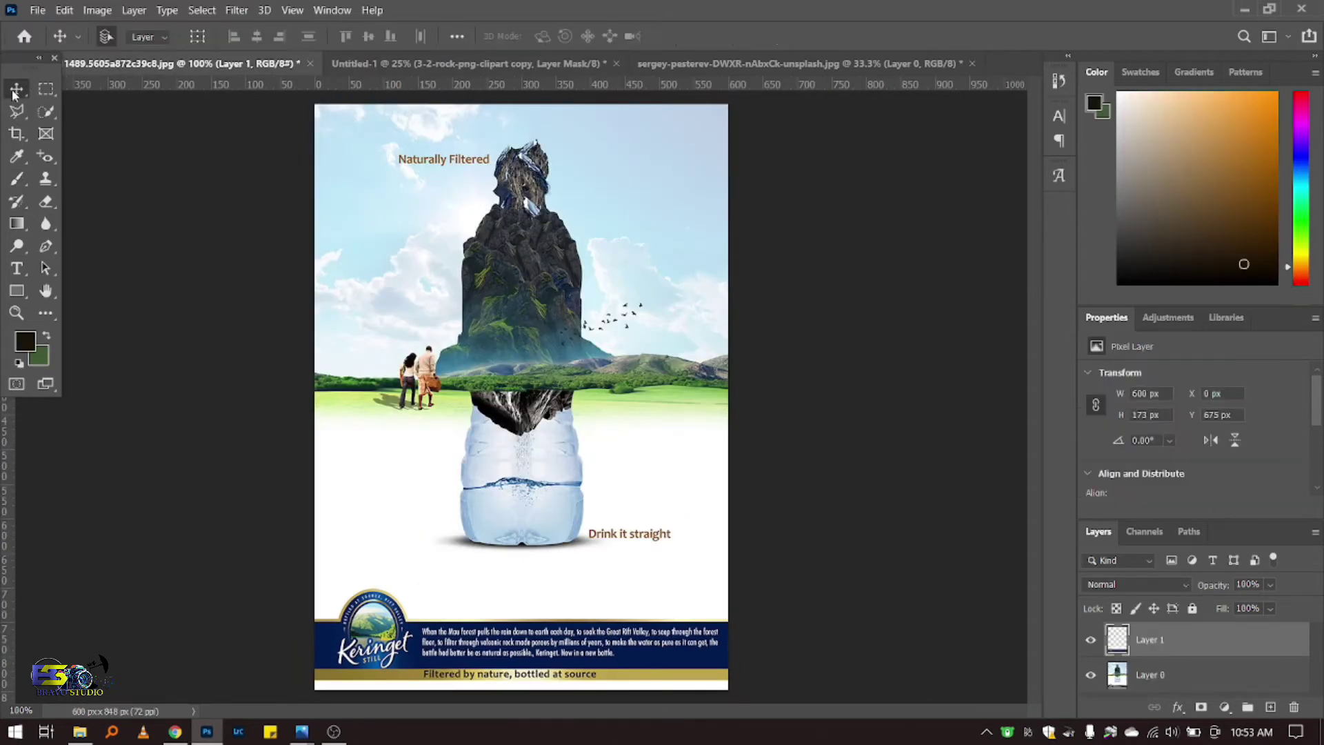
click(469, 63)
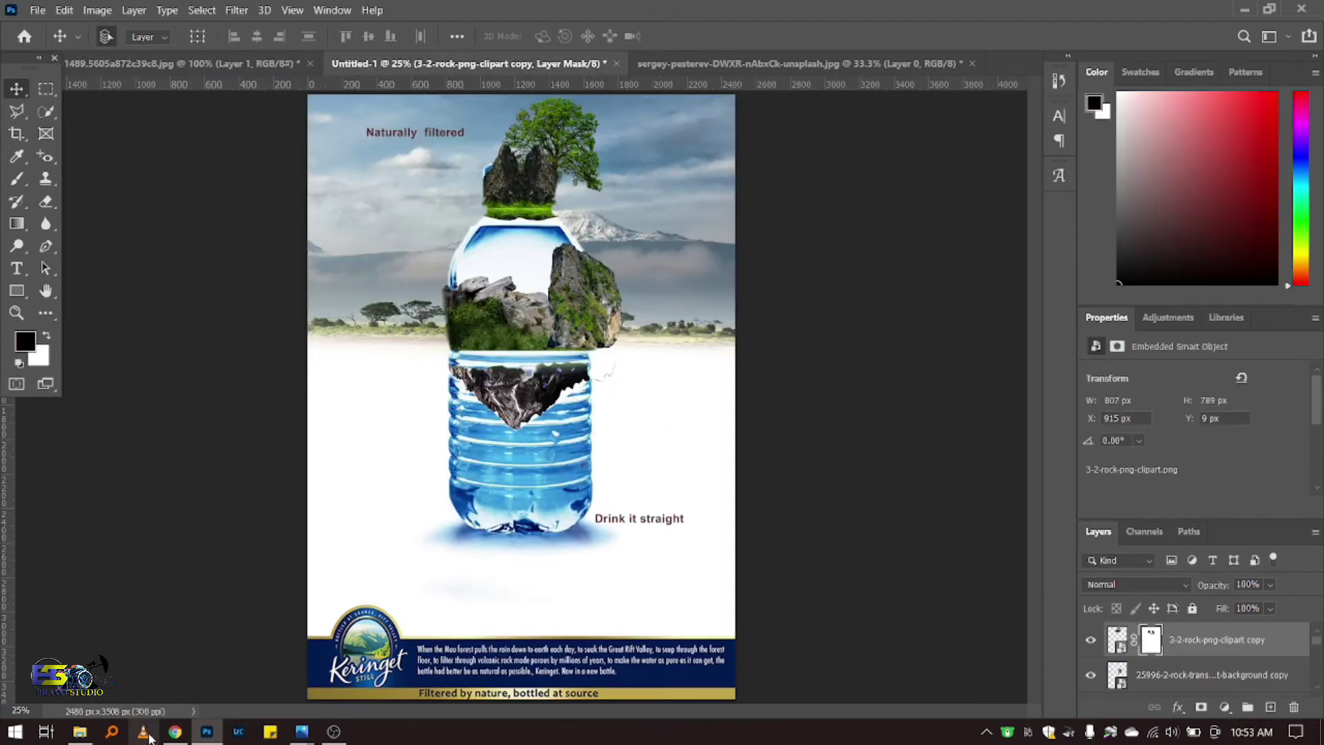
Step: Drag the kisspng snow-capped rock image from Downloads onto the top of the bottle
click(80, 731)
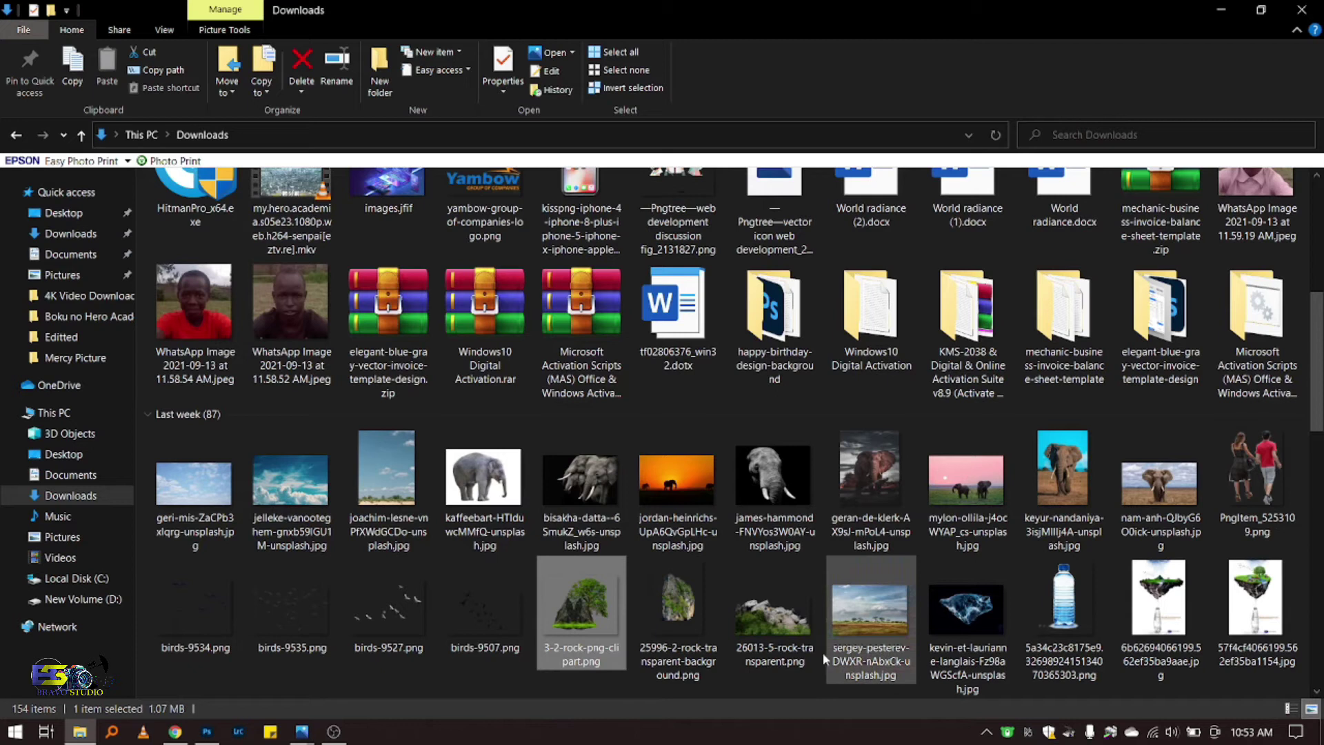
scroll(786, 652, down, 5)
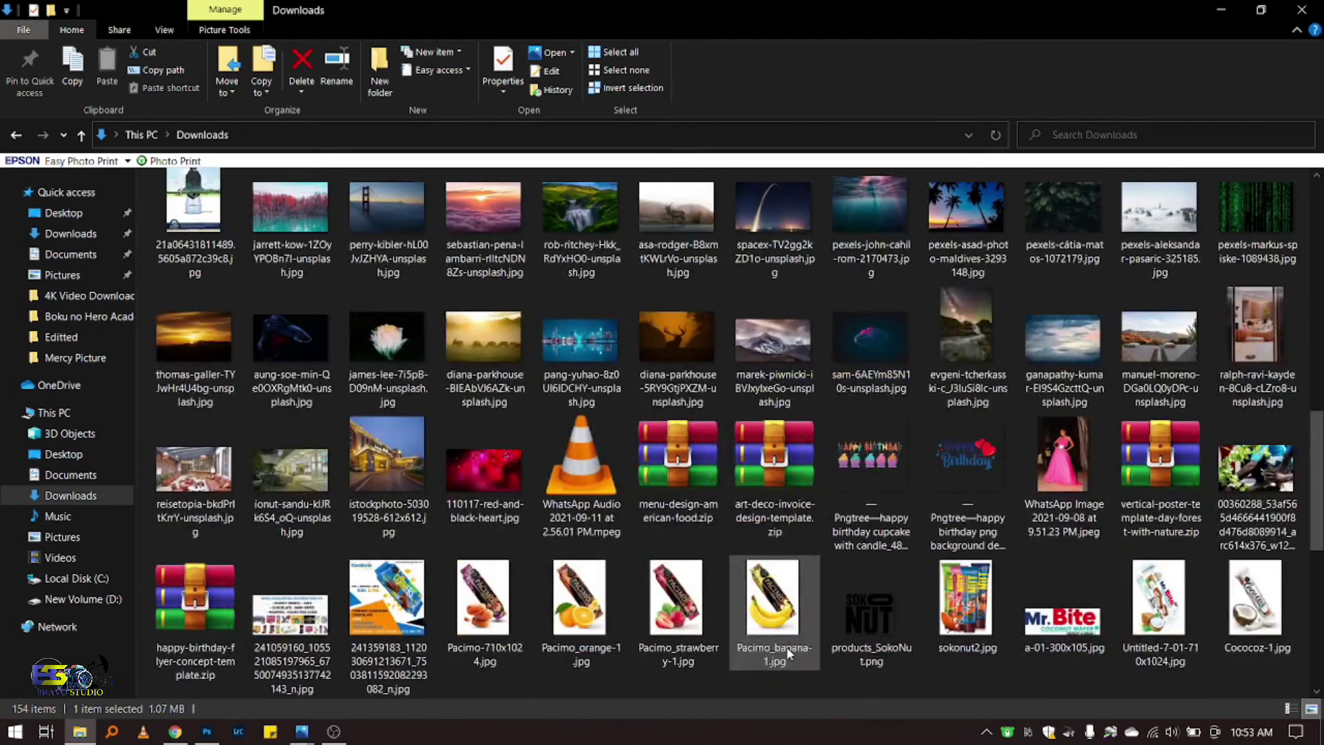
scroll(786, 652, up, 2)
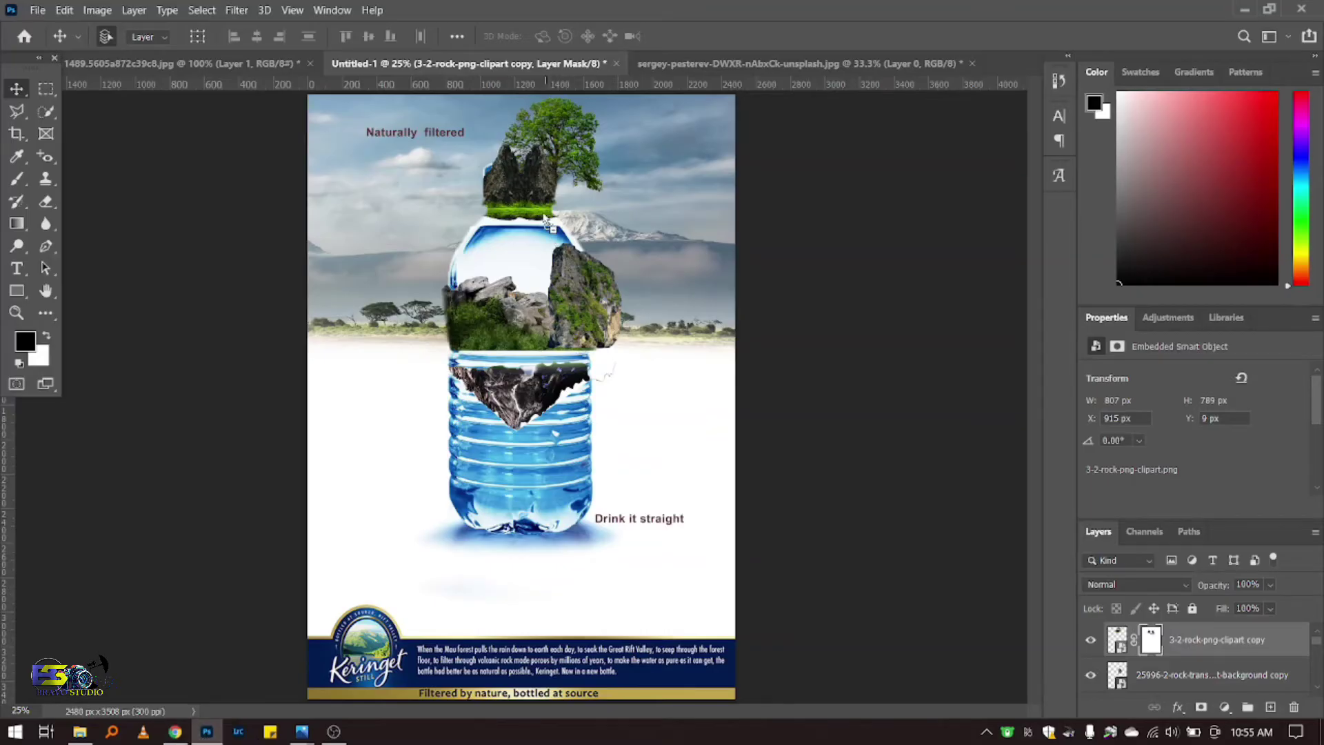
drag(542, 393, 539, 155)
Step: Scale the snow-capped rock to about 84% and shift it right onto the tree rock
click(824, 37)
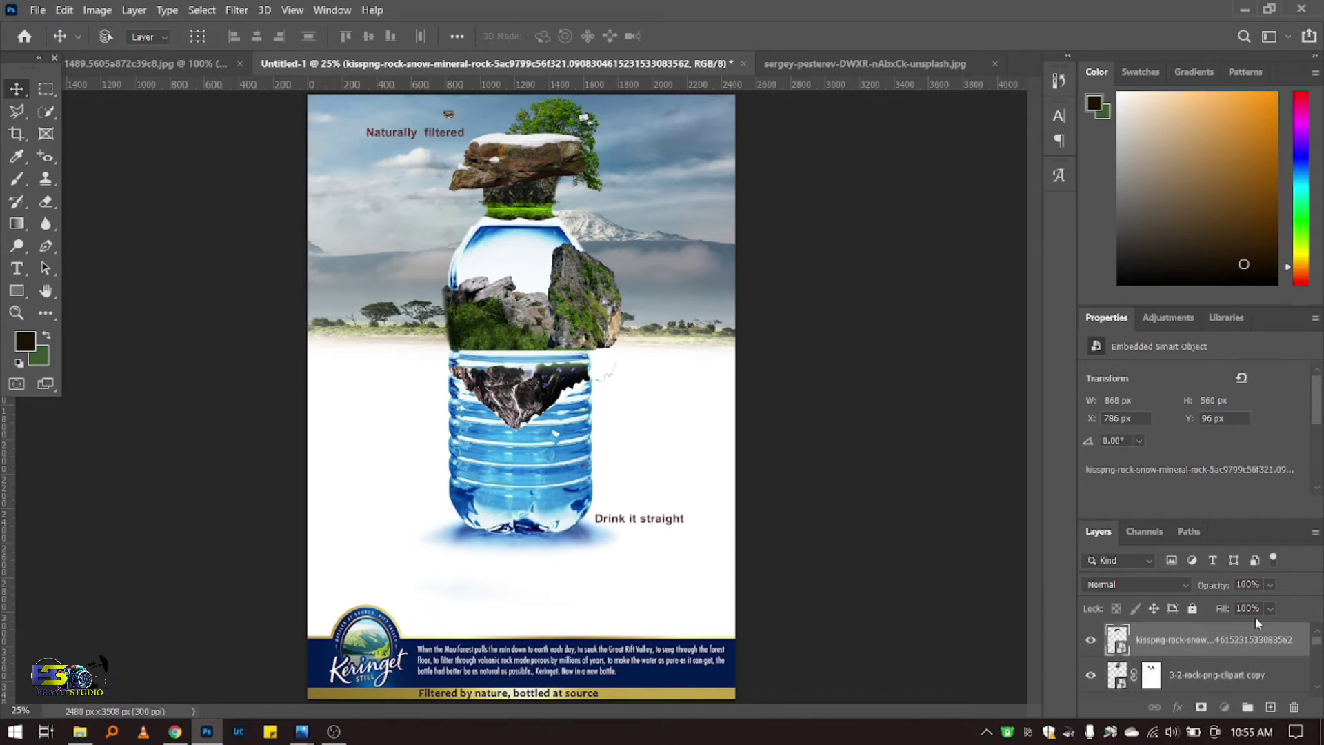
key(ctrl+t)
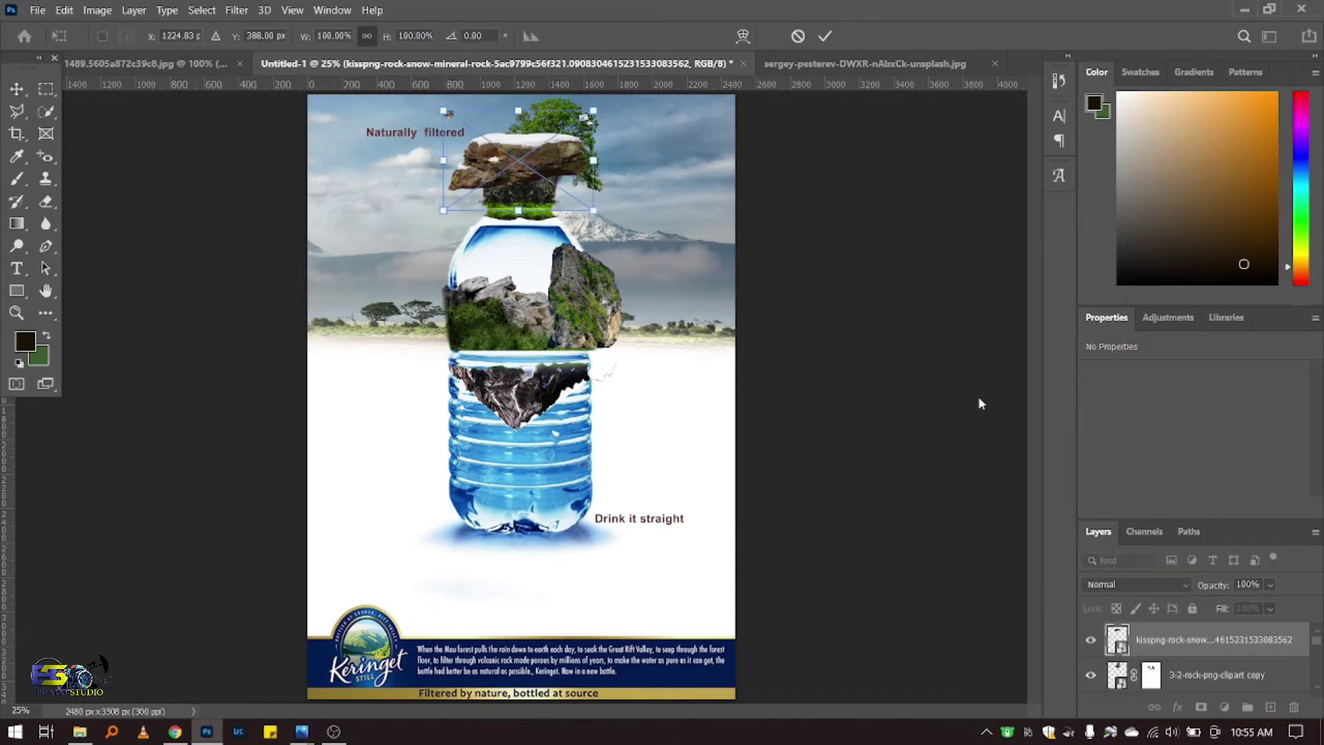
drag(593, 211, 570, 195)
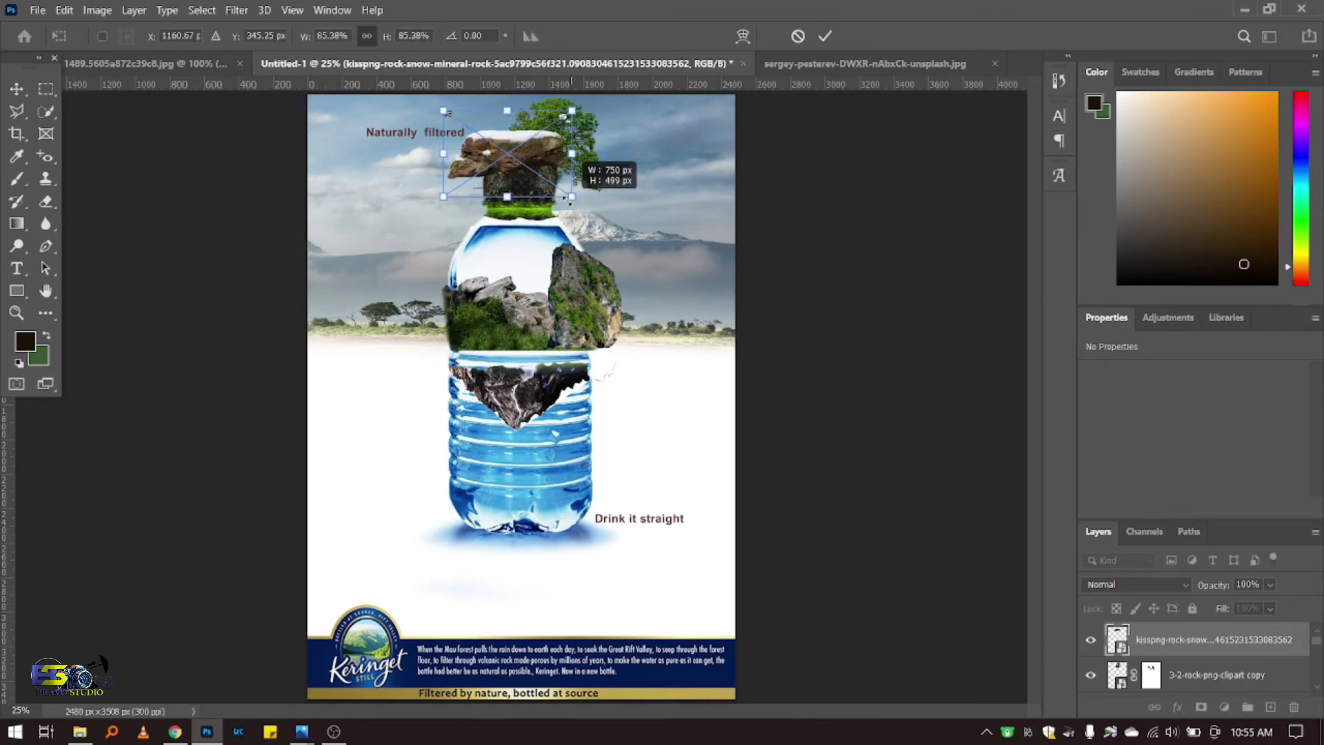
click(825, 36)
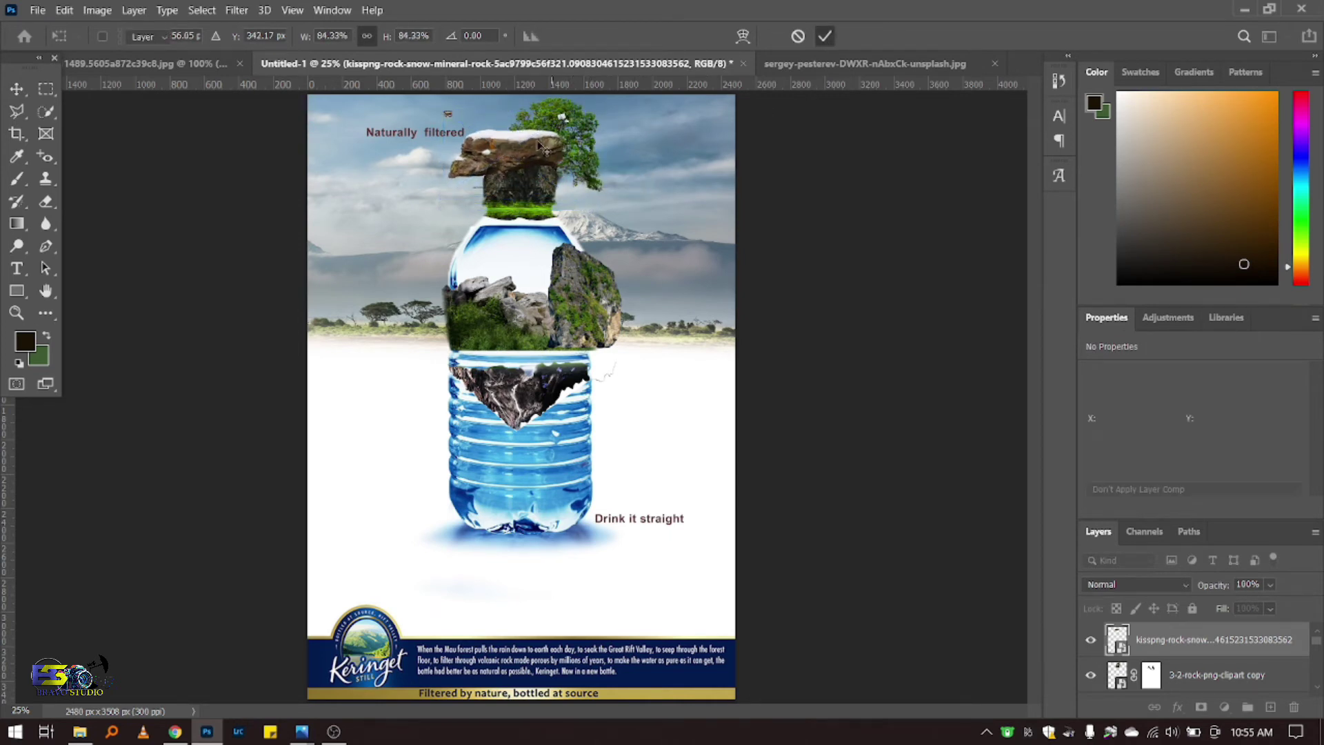
drag(531, 146, 545, 146)
key(Return)
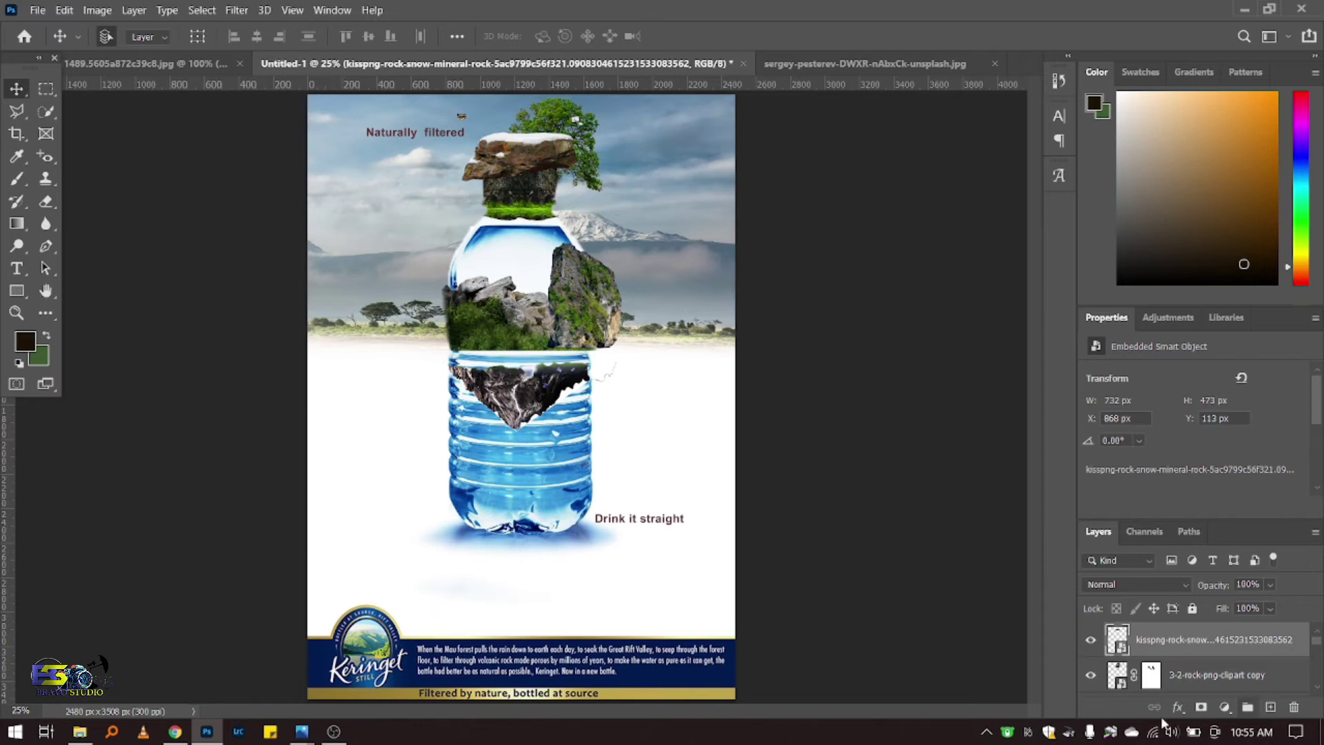
Step: Mask out the white speck near the tree and duplicate the snowy rock layer
click(1201, 708)
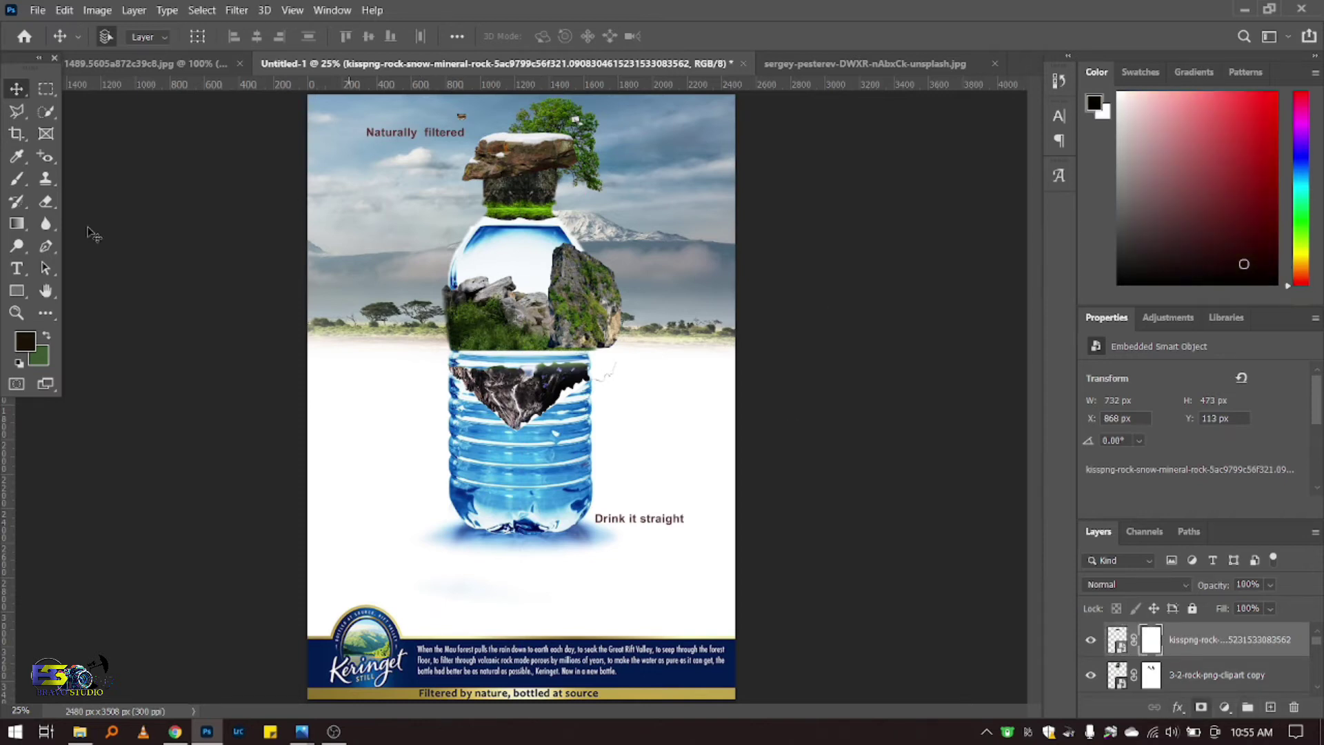
click(17, 179)
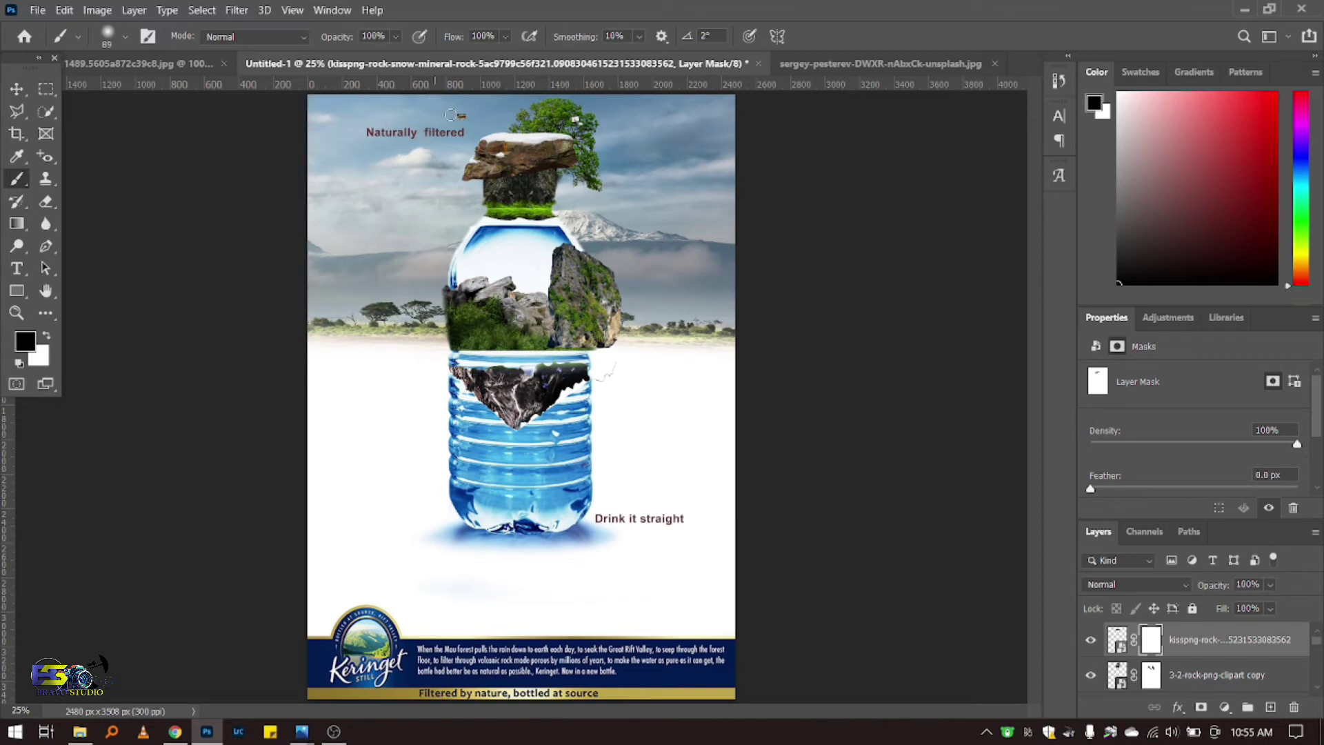
drag(576, 119, 585, 126)
click(17, 89)
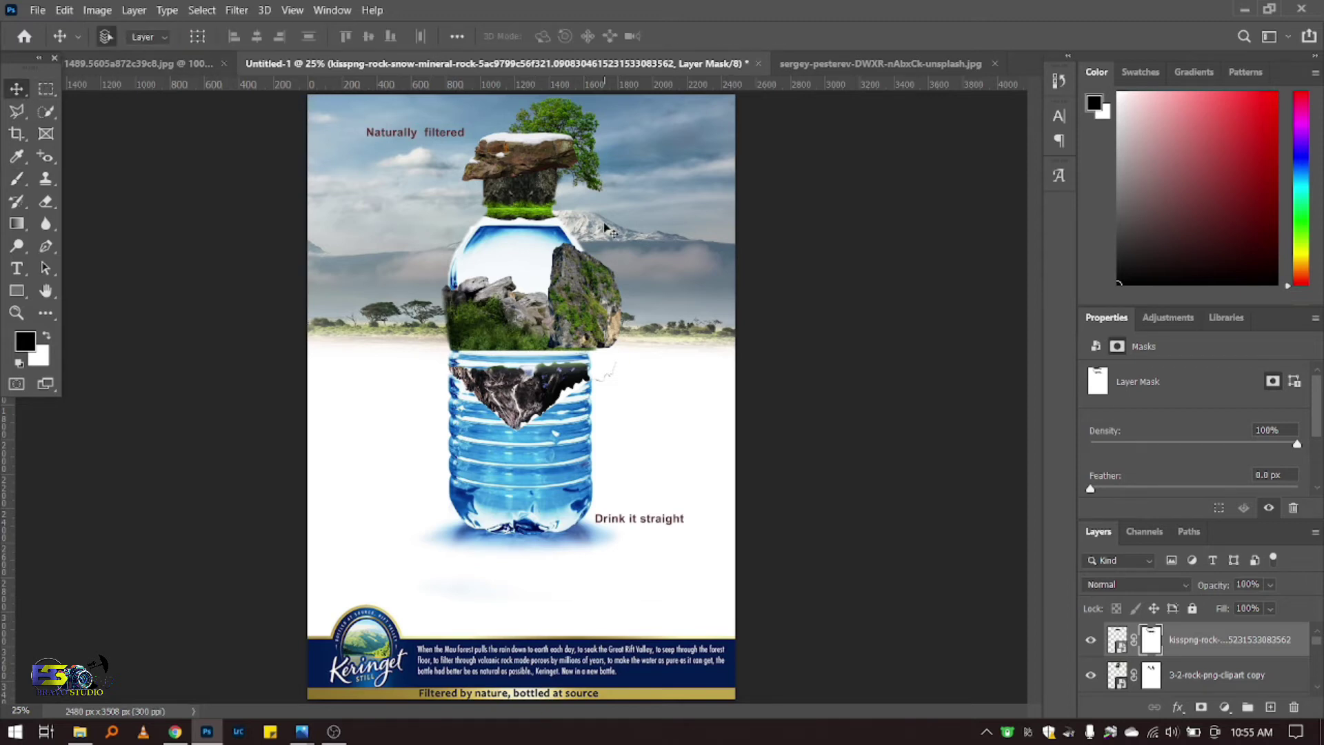
key(ctrl)
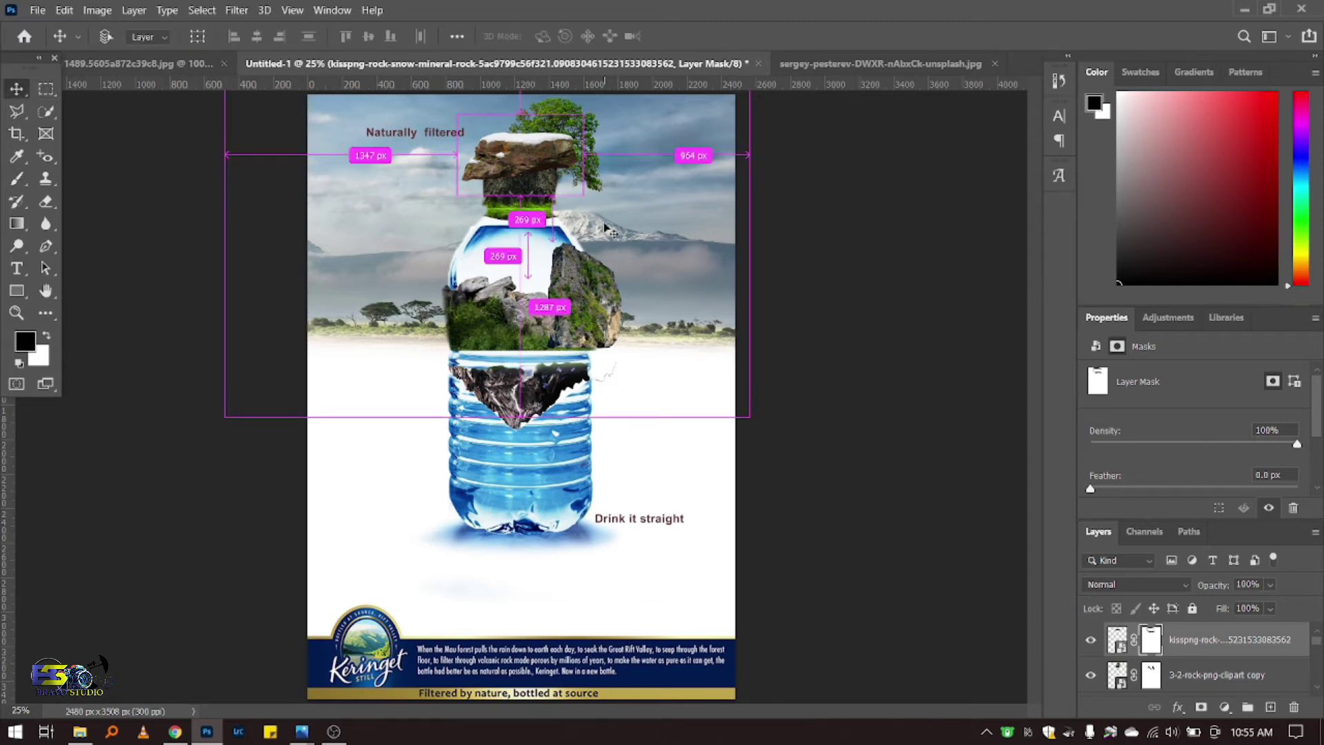
drag(1279, 652, 1270, 707)
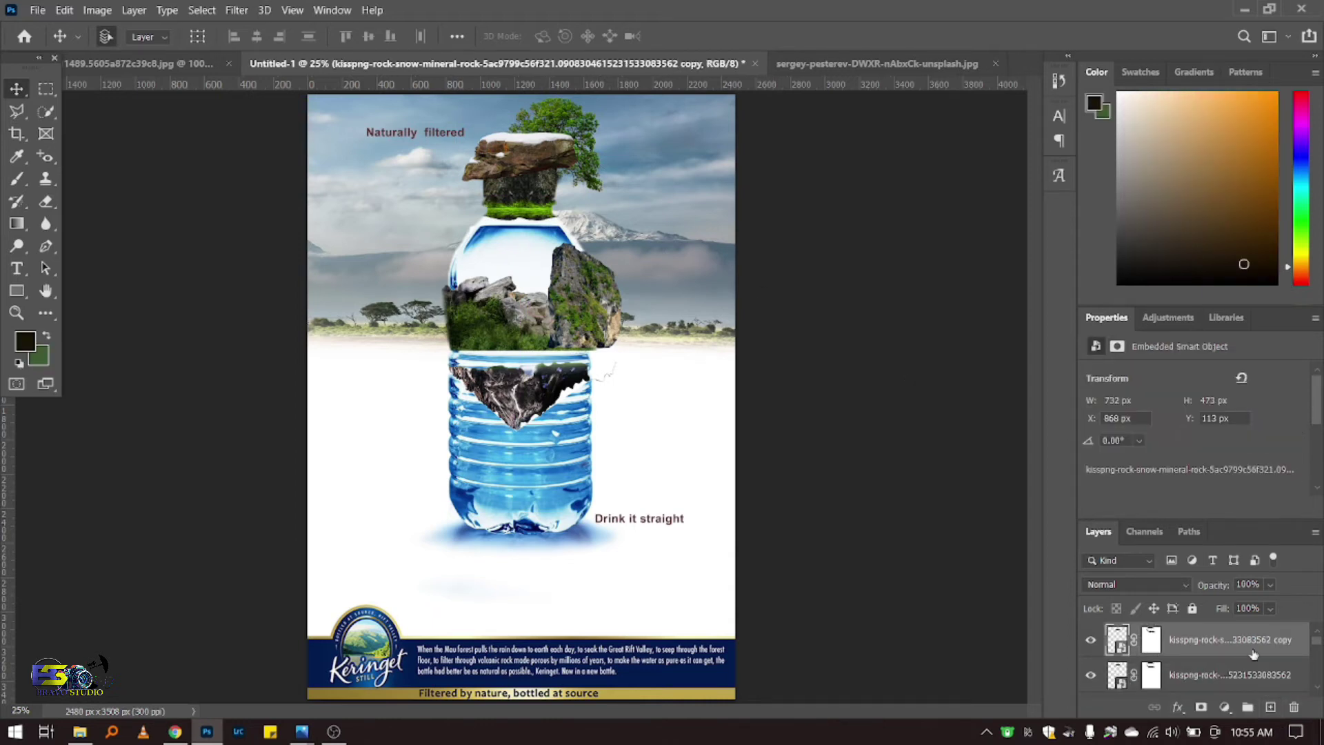
Step: Undo then restore the snowy rock duplicate, toggle its visibility, and target its layer mask
key(Delete)
scroll(1238, 679, down, 3)
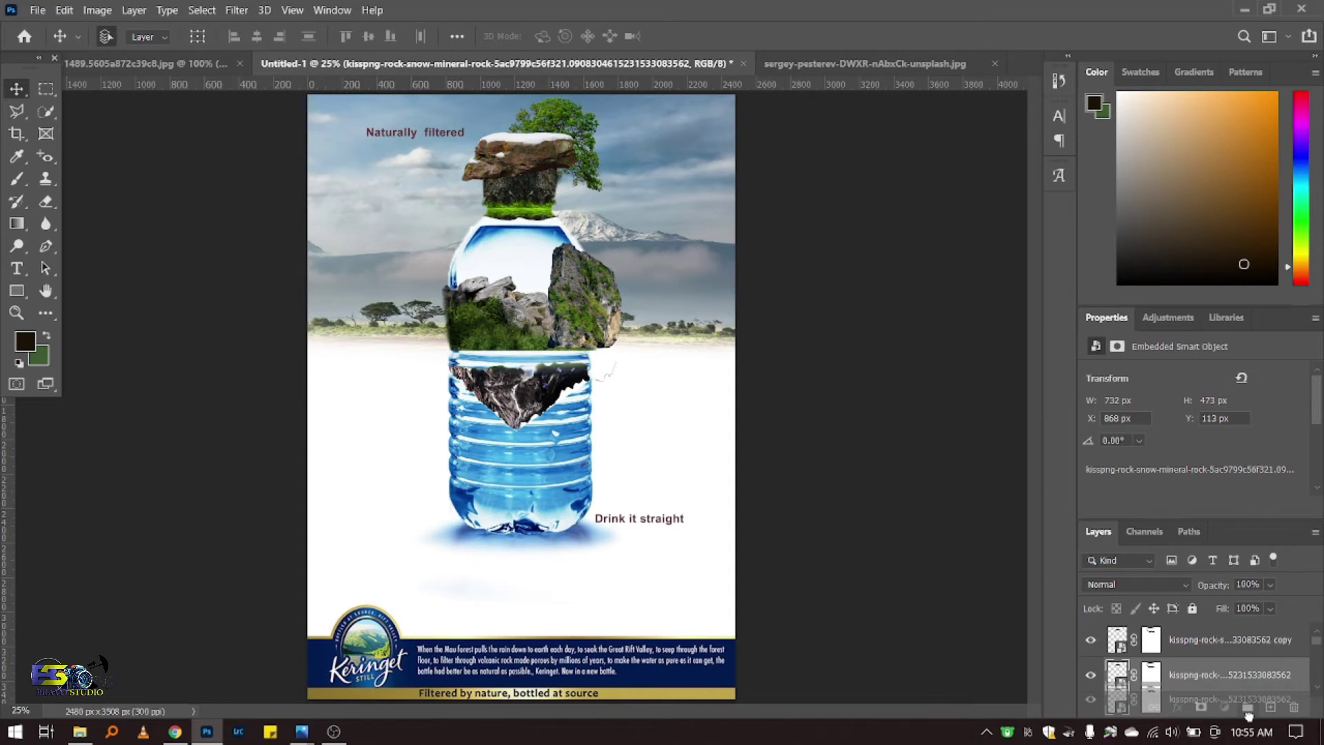
scroll(1253, 670, up, 3)
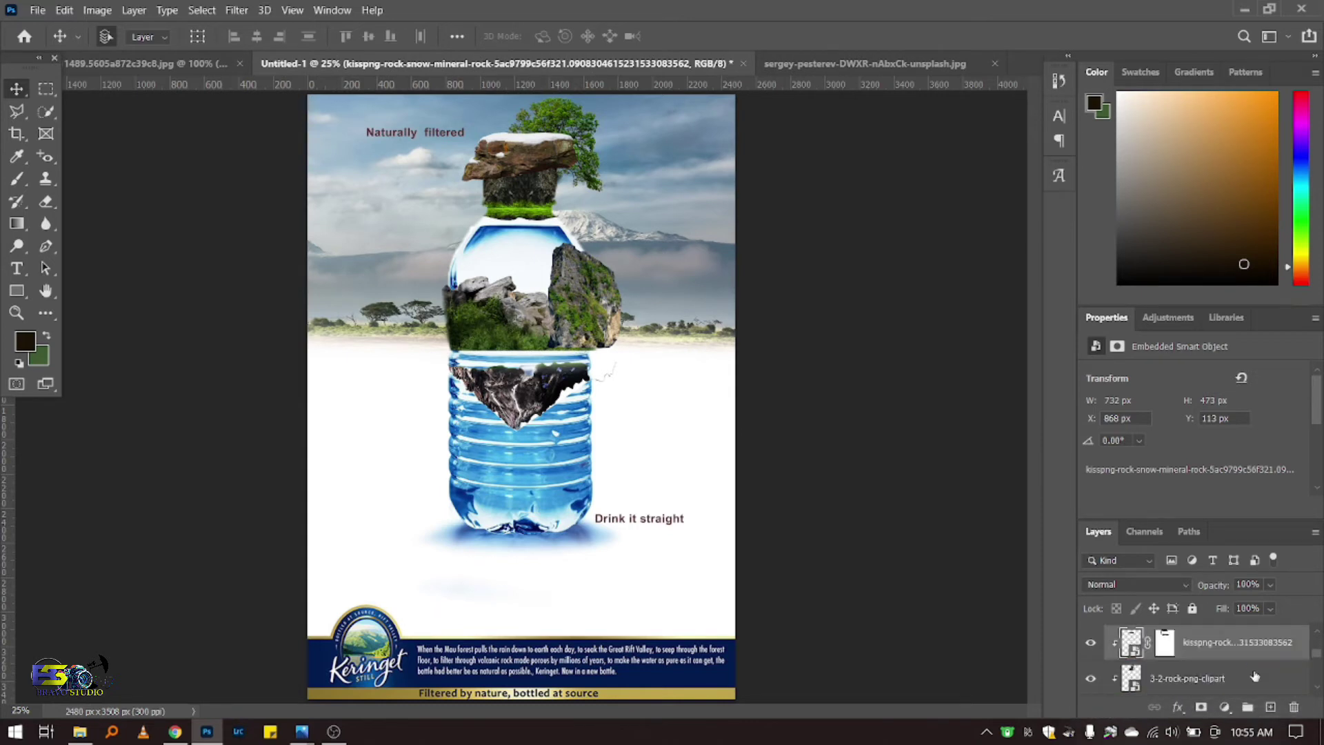
key(ctrl+z)
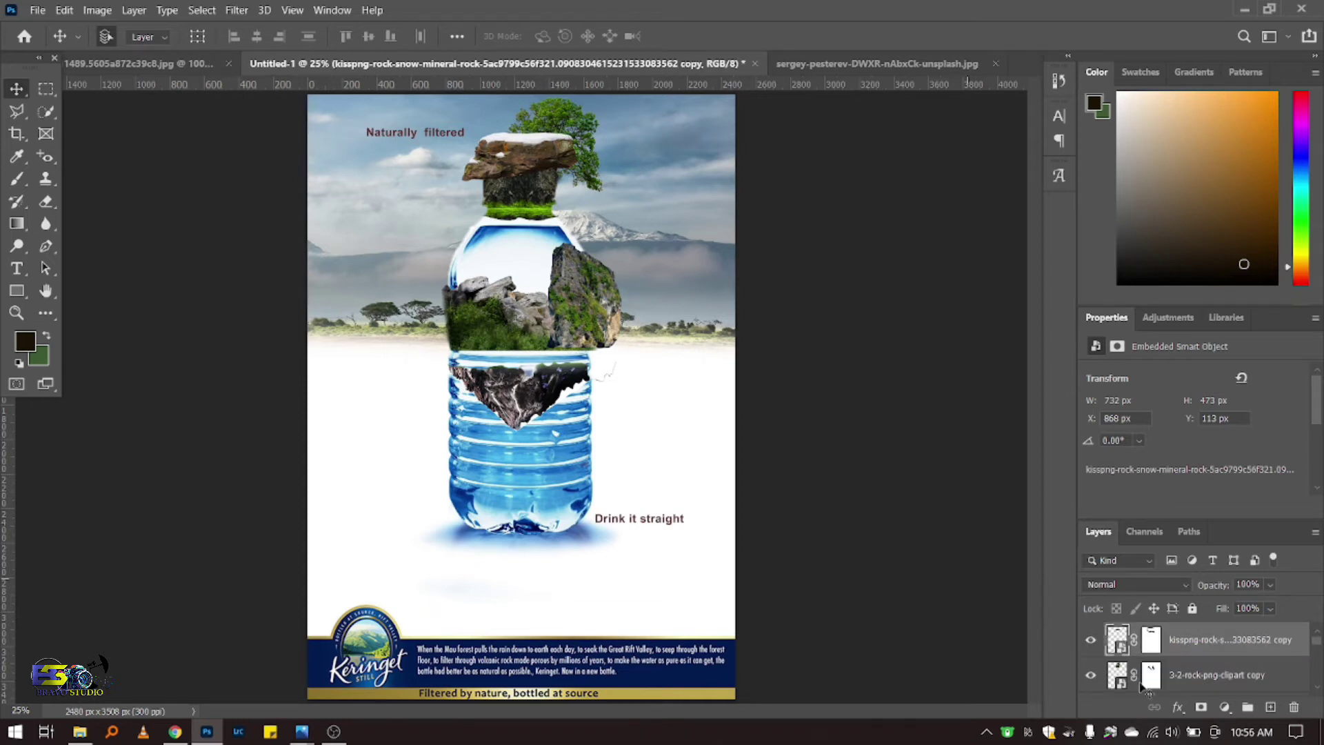
click(1090, 641)
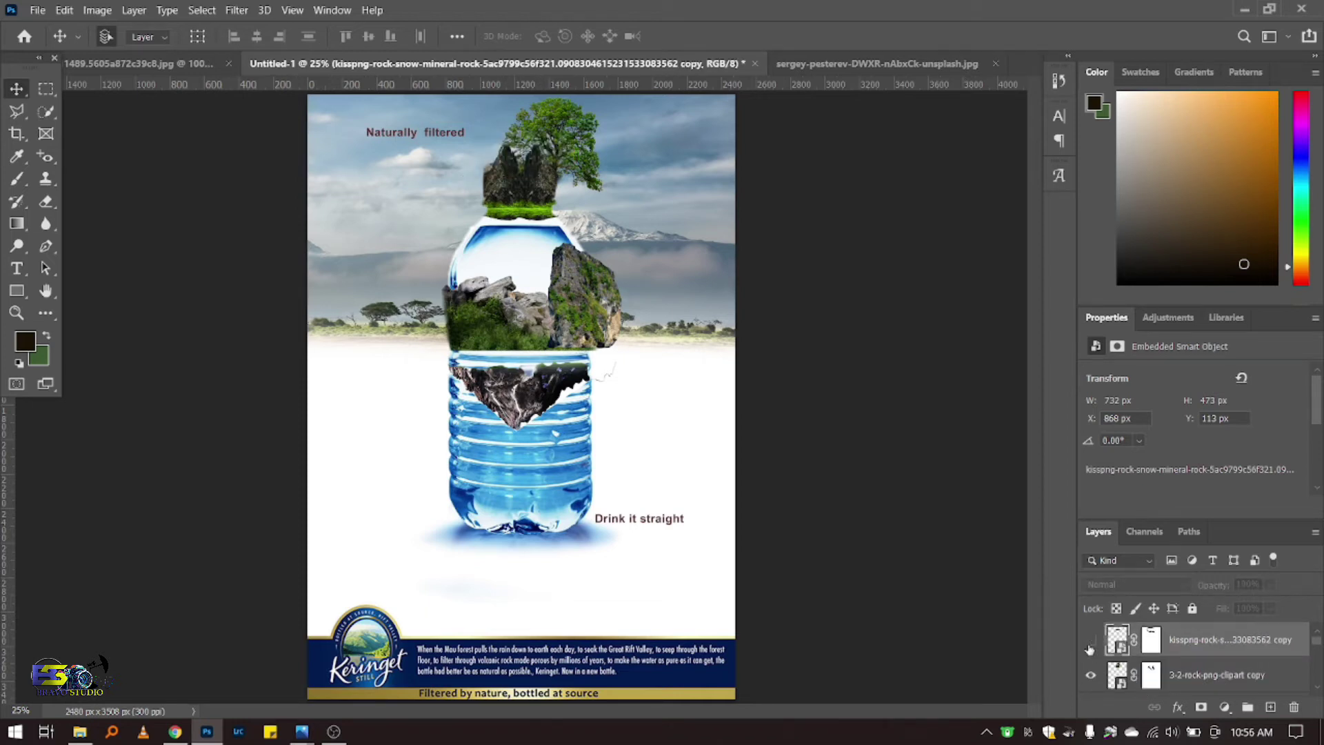
click(1090, 641)
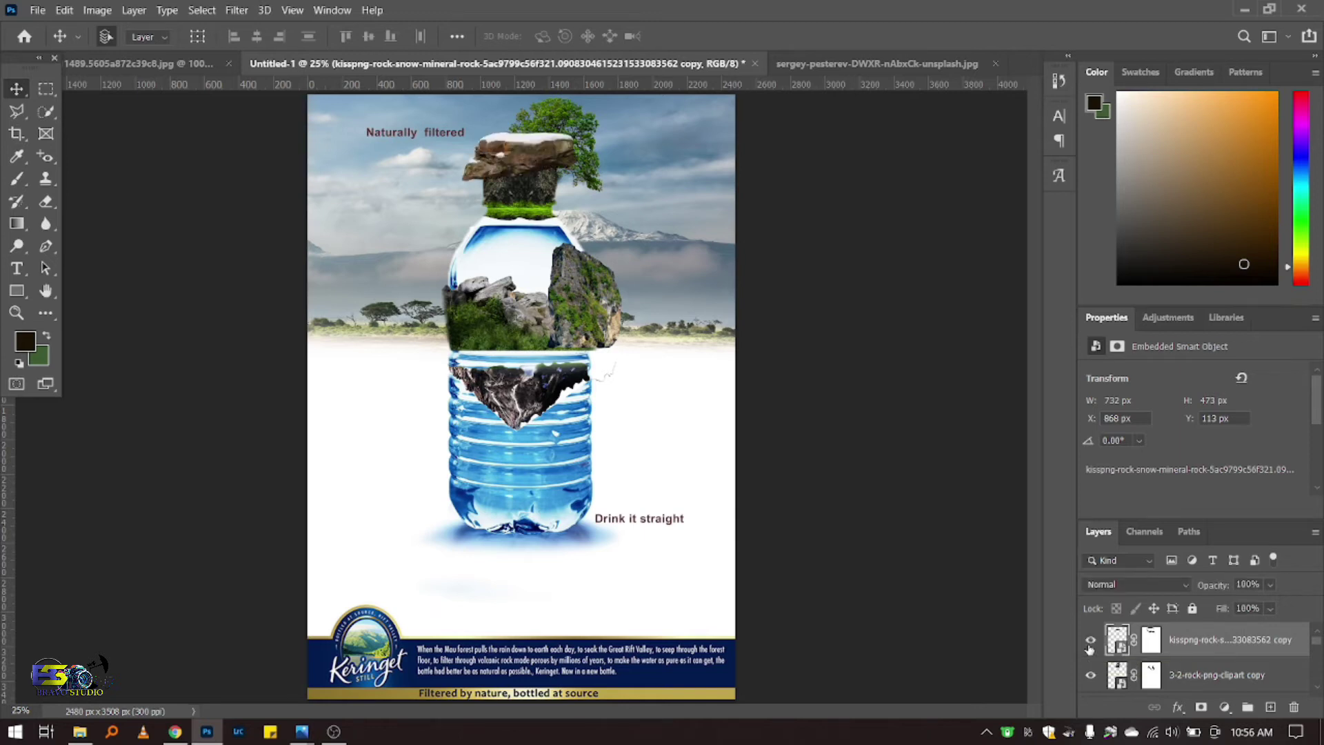
click(1152, 641)
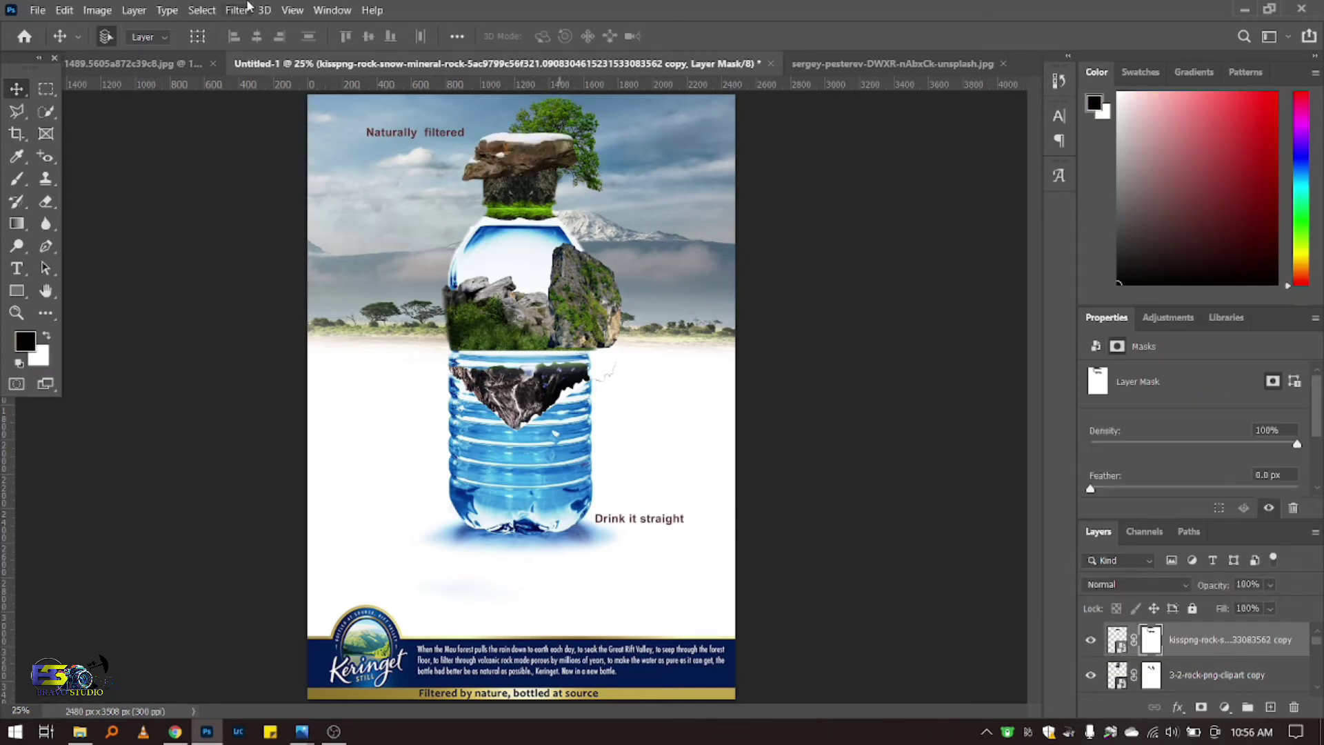
Step: Paint out the snowy rock copy's left edge on its mask, then hide the copy
click(15, 185)
mouse_move(452, 183)
mouse_down()
mouse_move(465, 187)
mouse_move(493, 135)
mouse_move(558, 139)
mouse_up()
click(1090, 639)
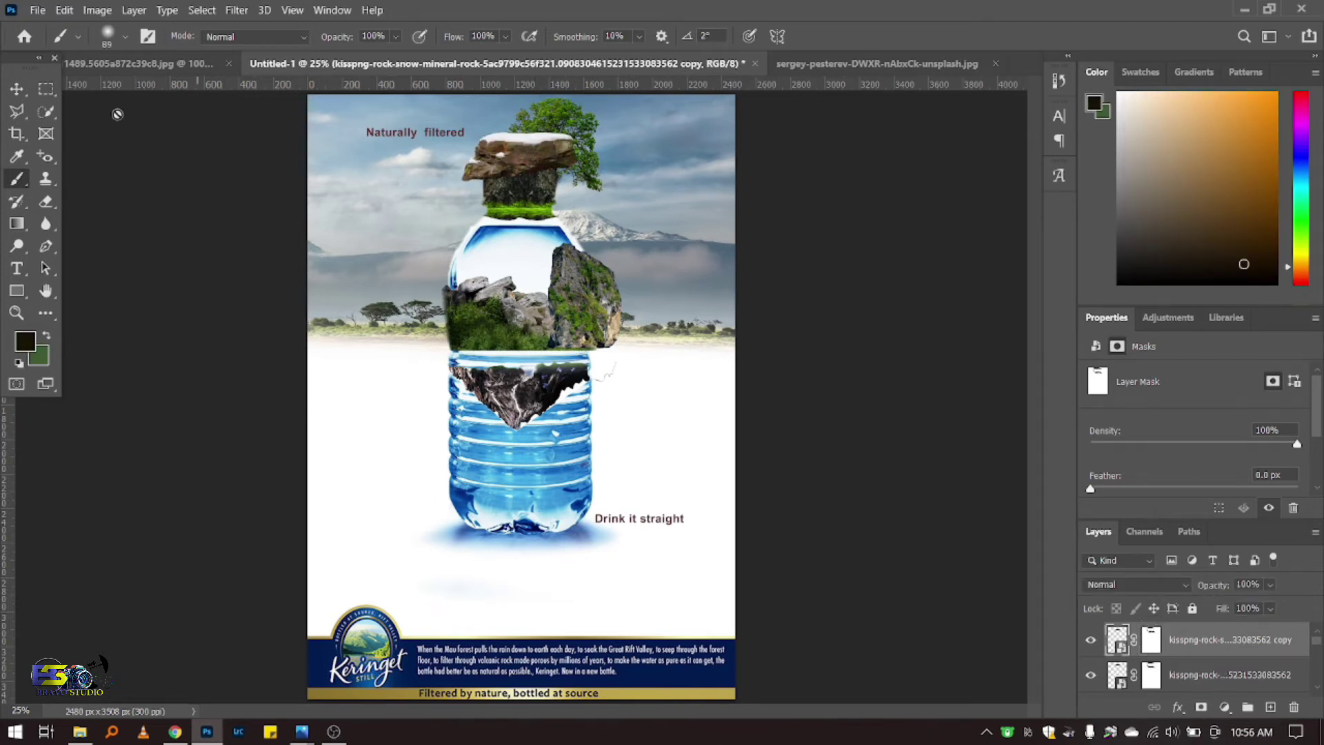
Step: Try and undo a rock duplicate, set black as foreground, and select the right mossy rock
click(17, 88)
mouse_move(518, 155)
mouse_down()
mouse_move(518, 206)
mouse_move(523, 186)
mouse_up()
key(ctrl+z)
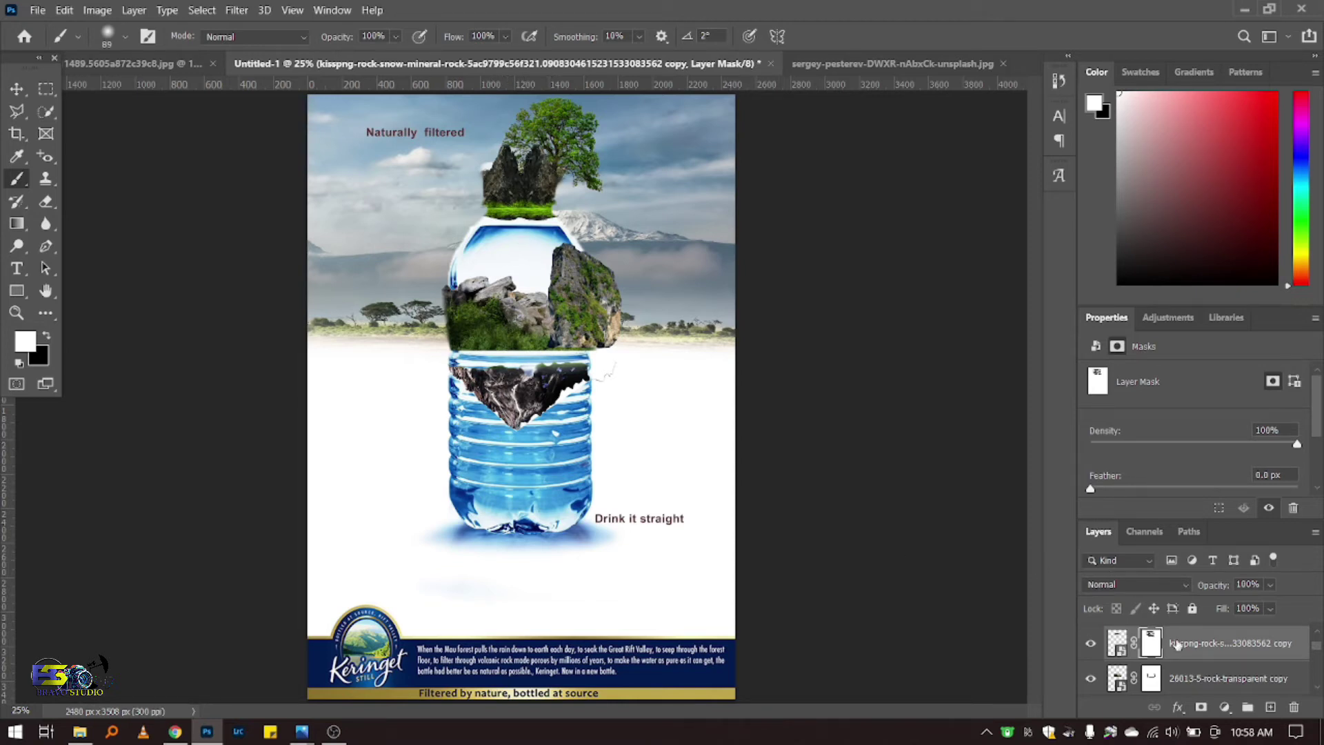
click(47, 336)
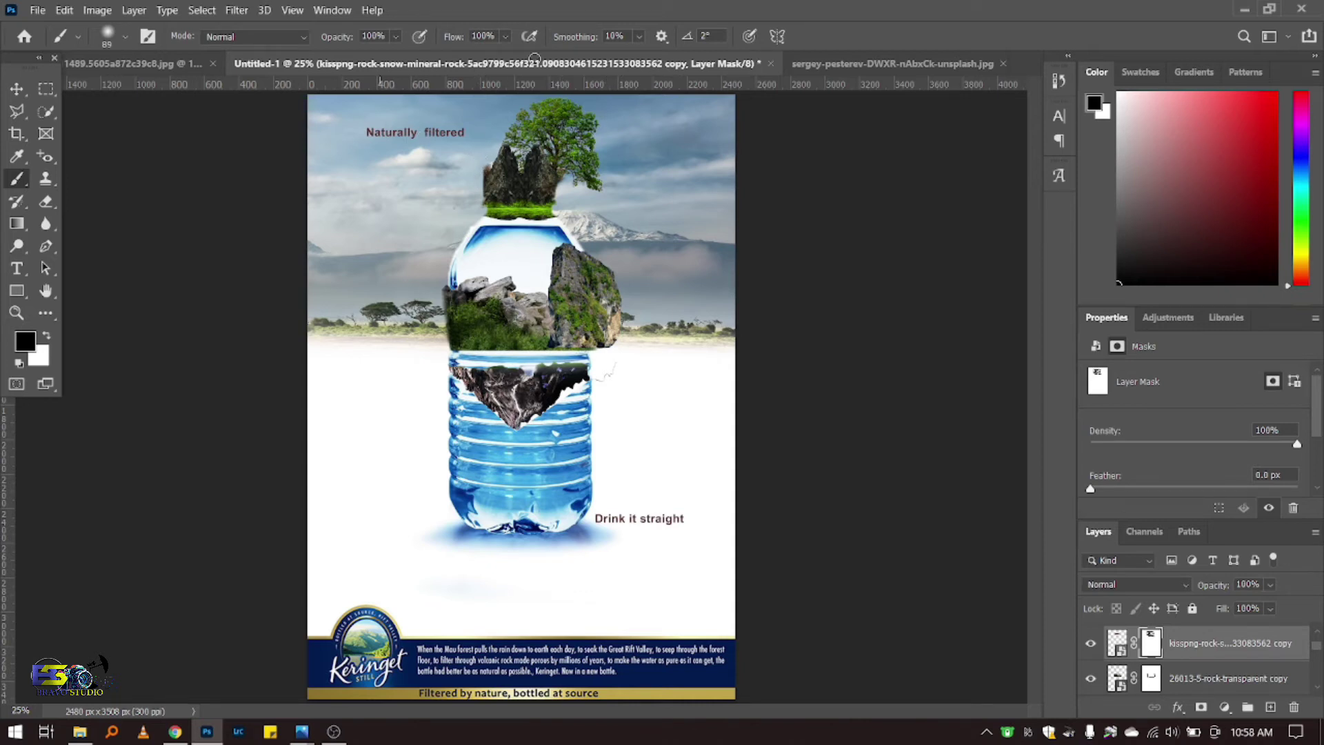
click(24, 89)
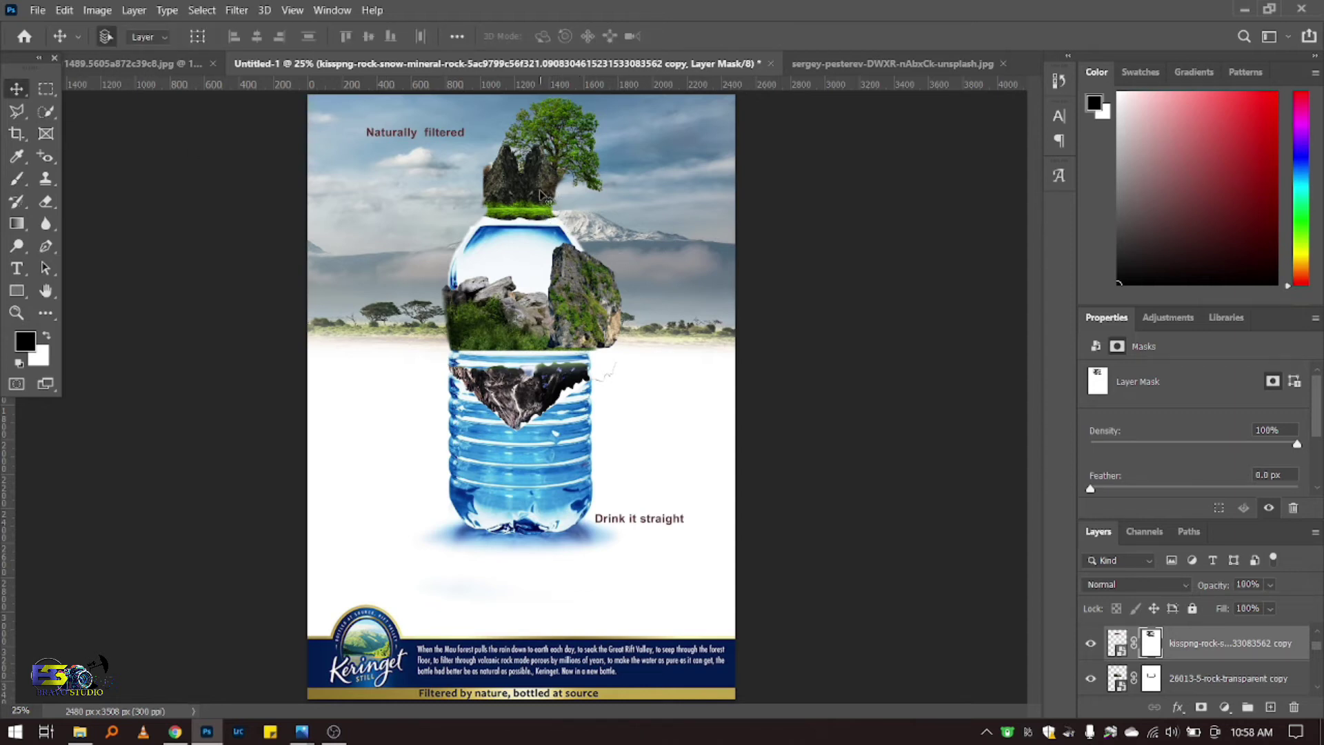
click(587, 288)
Step: Duplicate the mossy rock onto the bottle's left side and rotate it to −48.64°
key(ctrl)
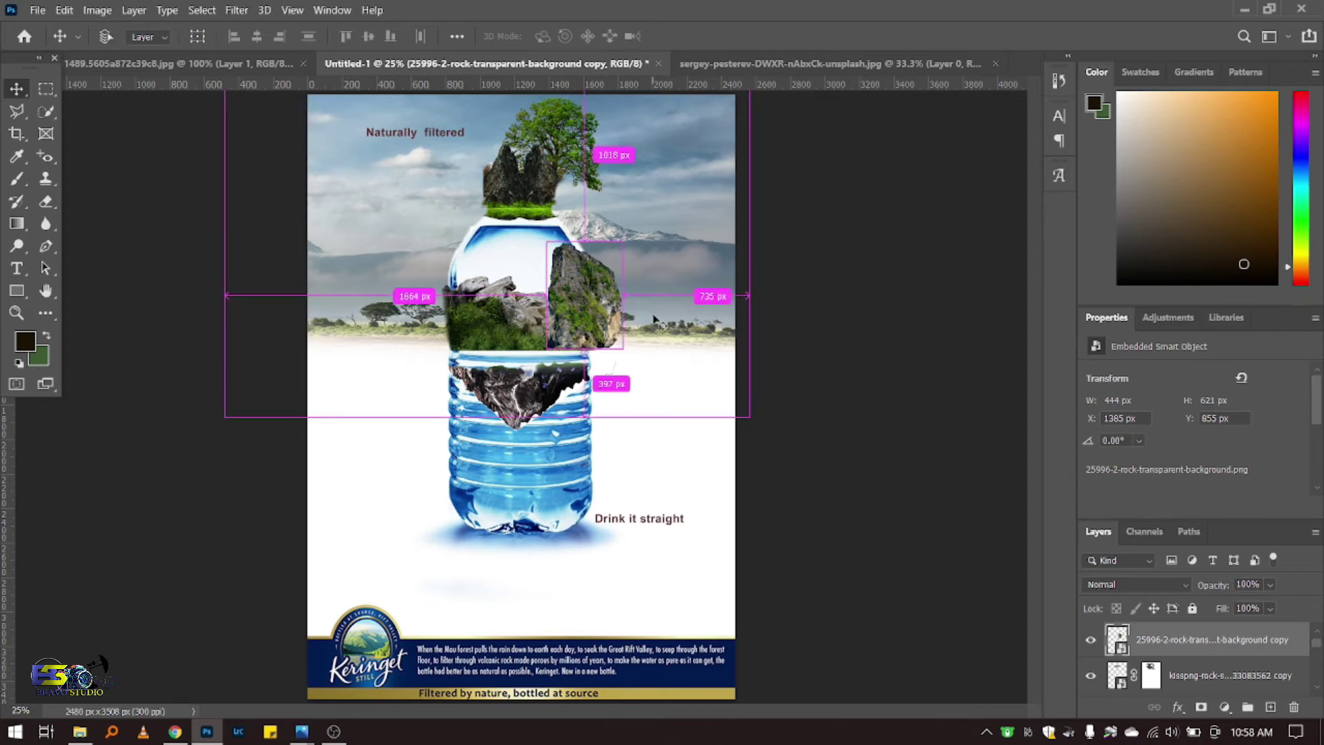
key(ctrl+v)
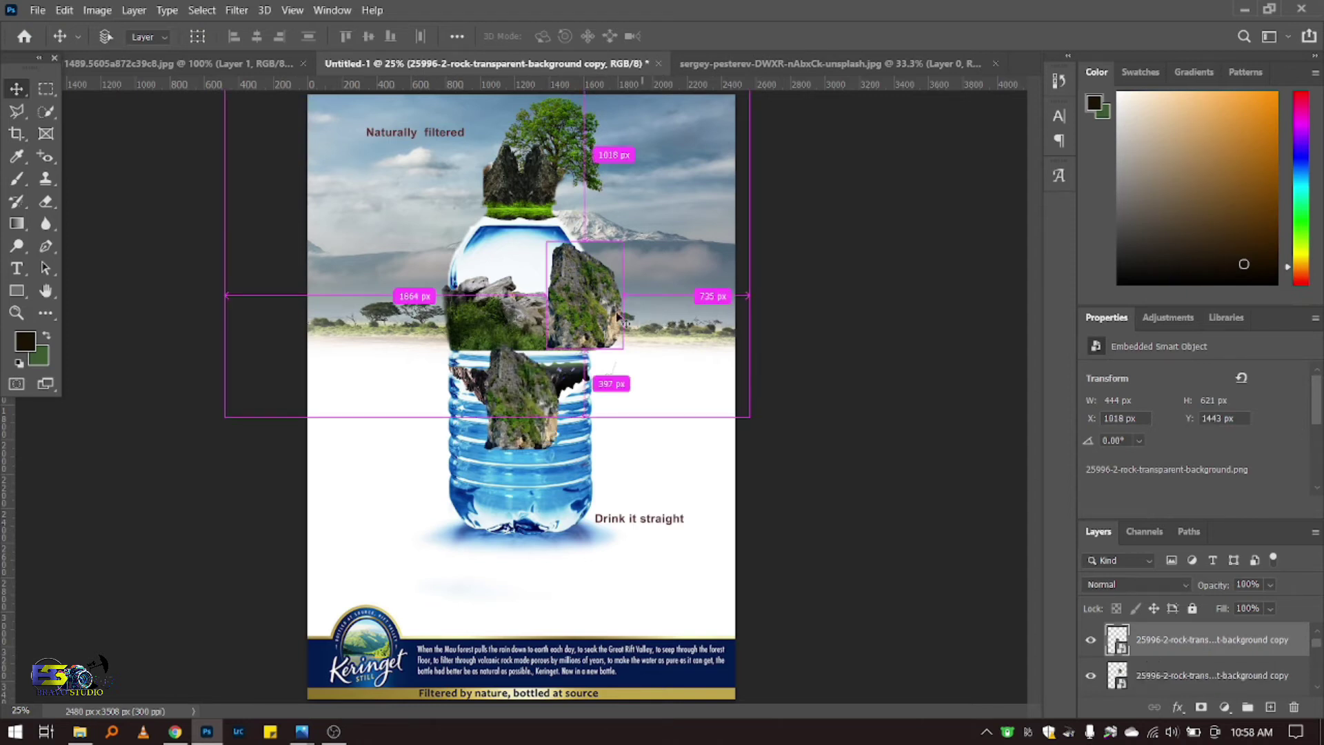
mouse_move(510, 356)
mouse_down()
mouse_move(480, 243)
mouse_move(485, 260)
mouse_up()
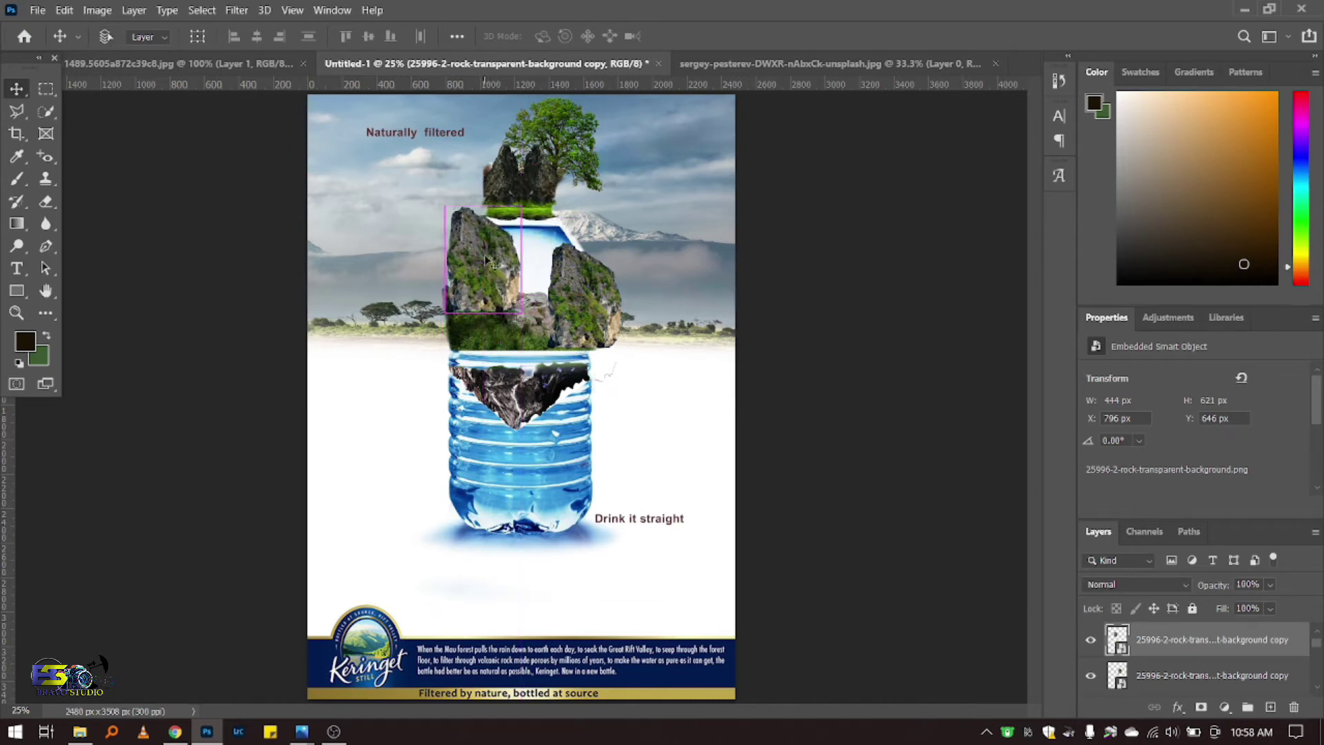
key(ctrl+t)
drag(549, 349, 588, 268)
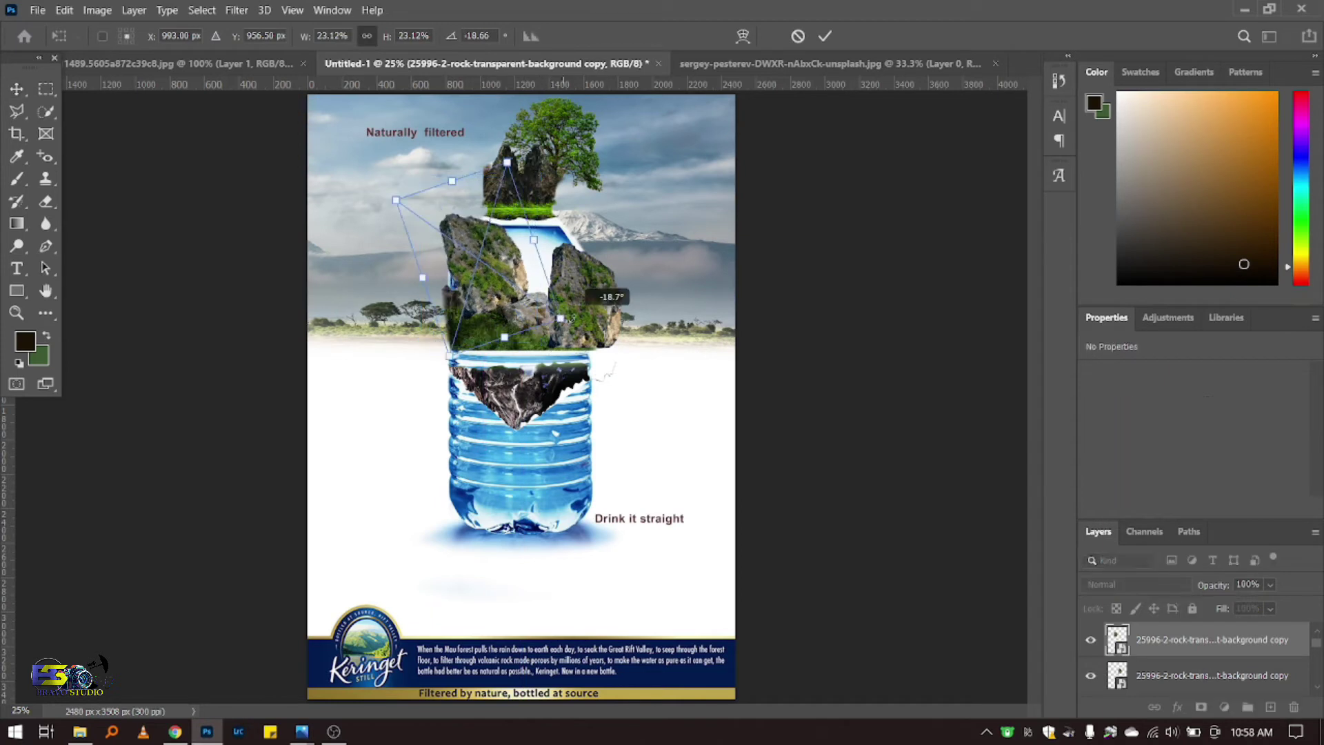
drag(501, 276, 507, 296)
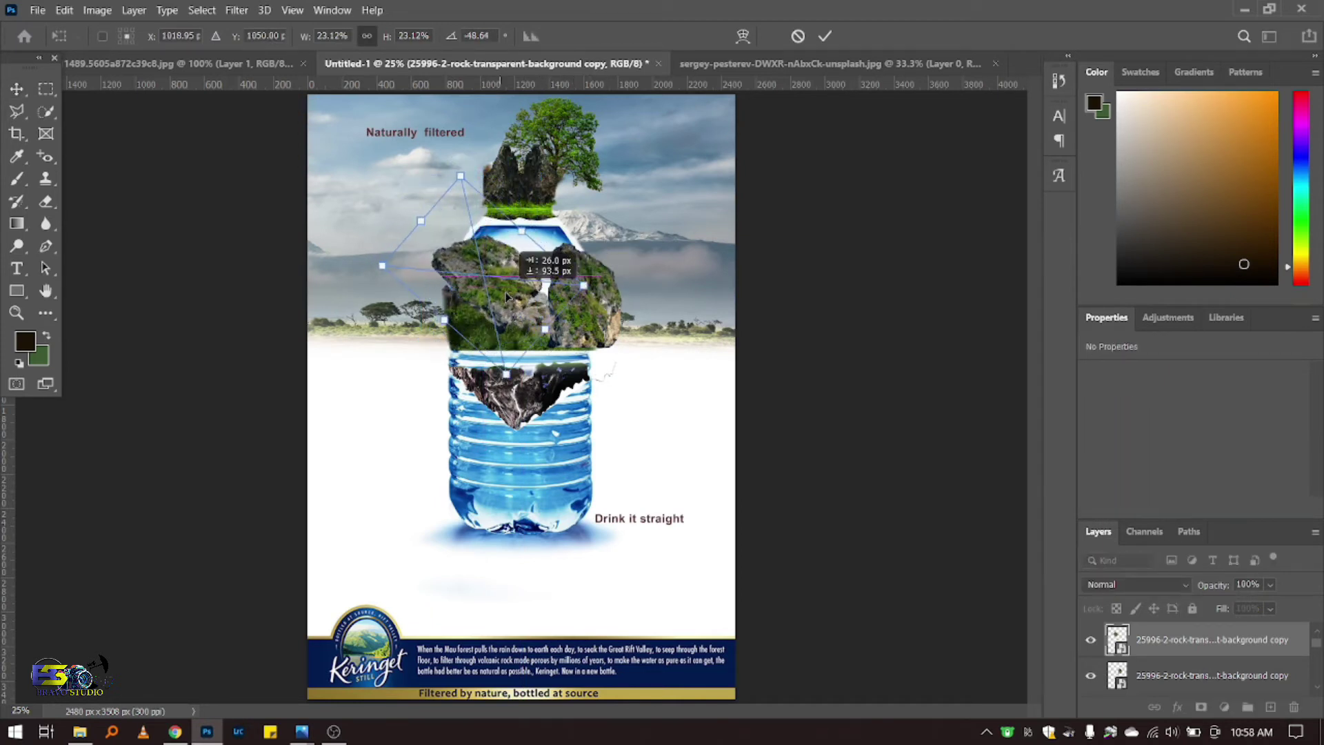
click(825, 36)
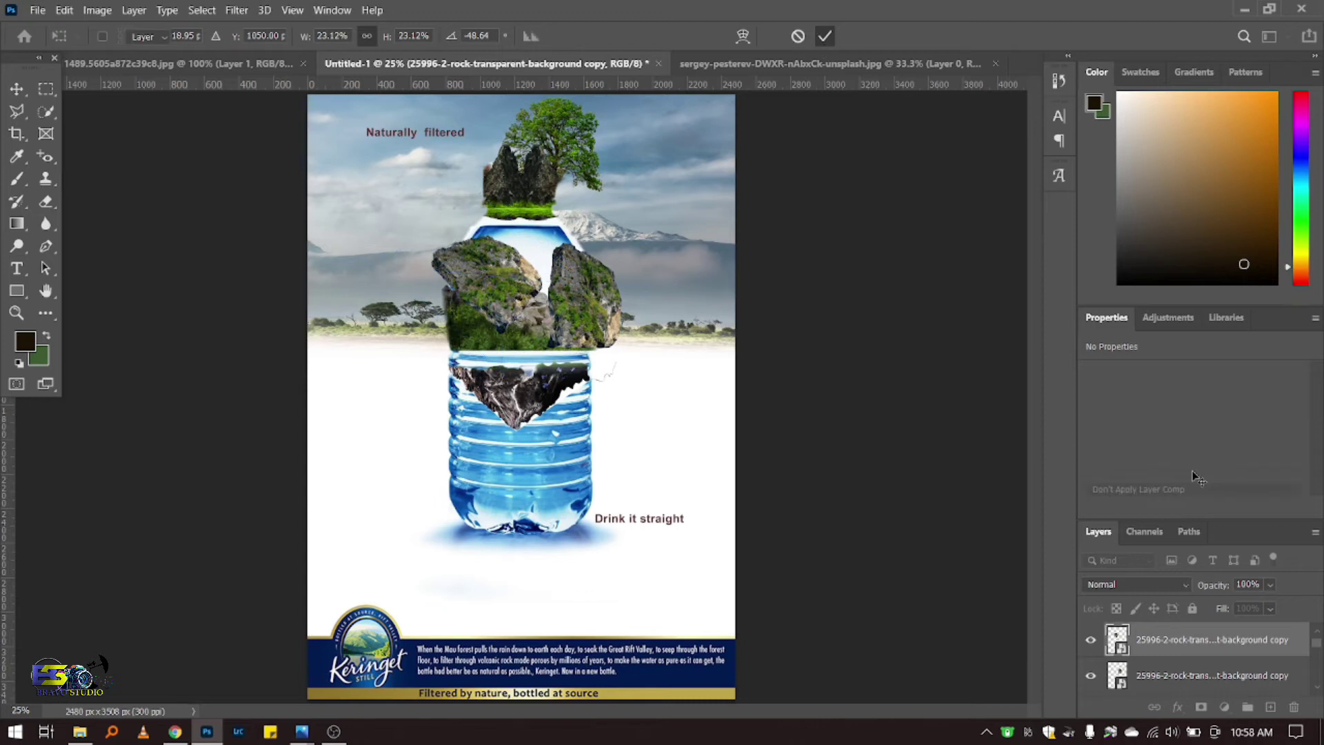
Step: Reorder the rock layers around the tilted copy and nudge it slightly down-left
scroll(1261, 672, down, 3)
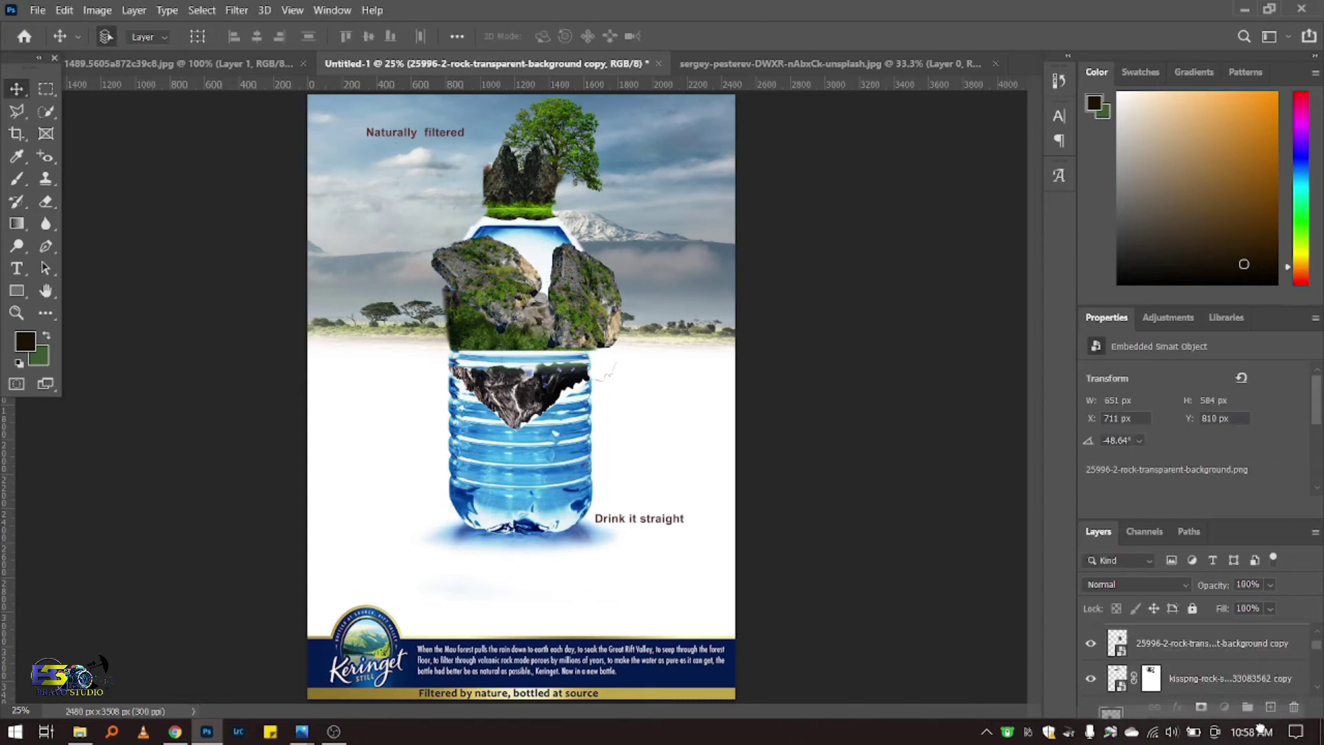
scroll(1235, 655, up, 2)
drag(1256, 655, 1253, 664)
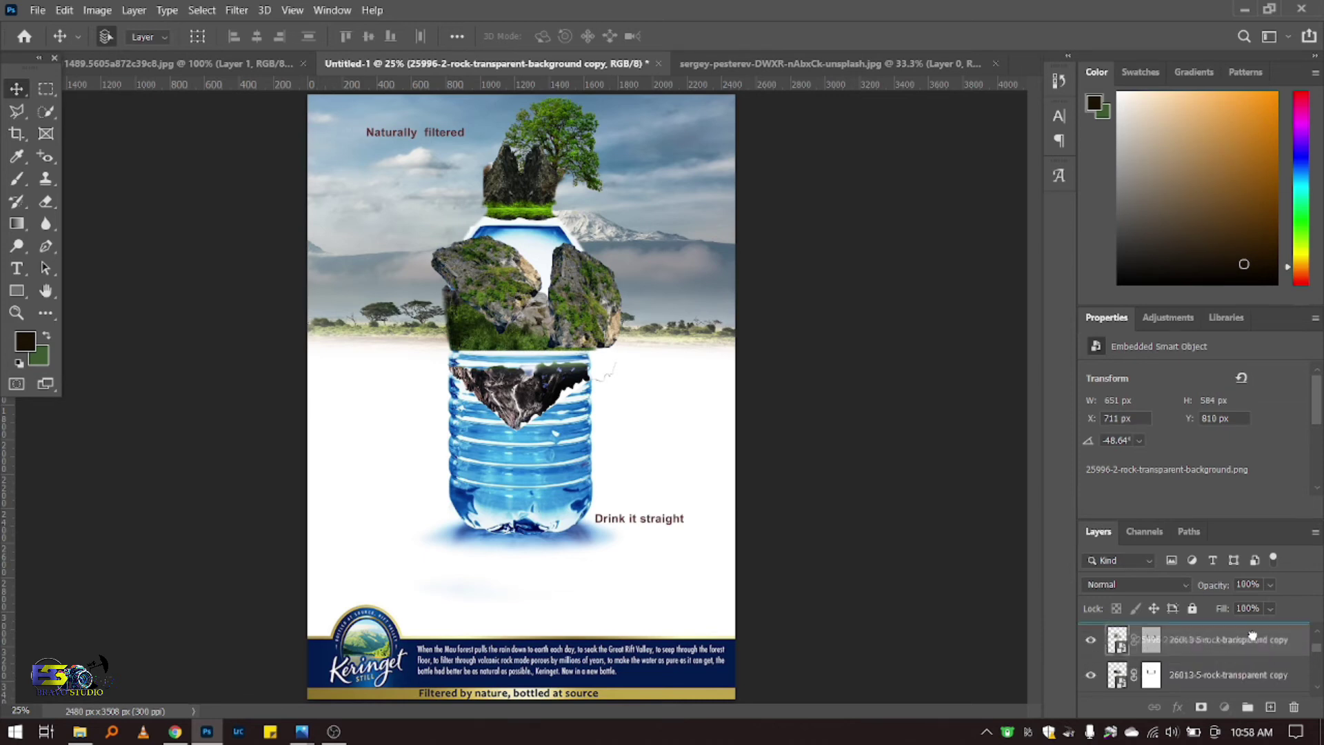
drag(1248, 684, 1248, 631)
click(1223, 674)
drag(510, 265, 500, 275)
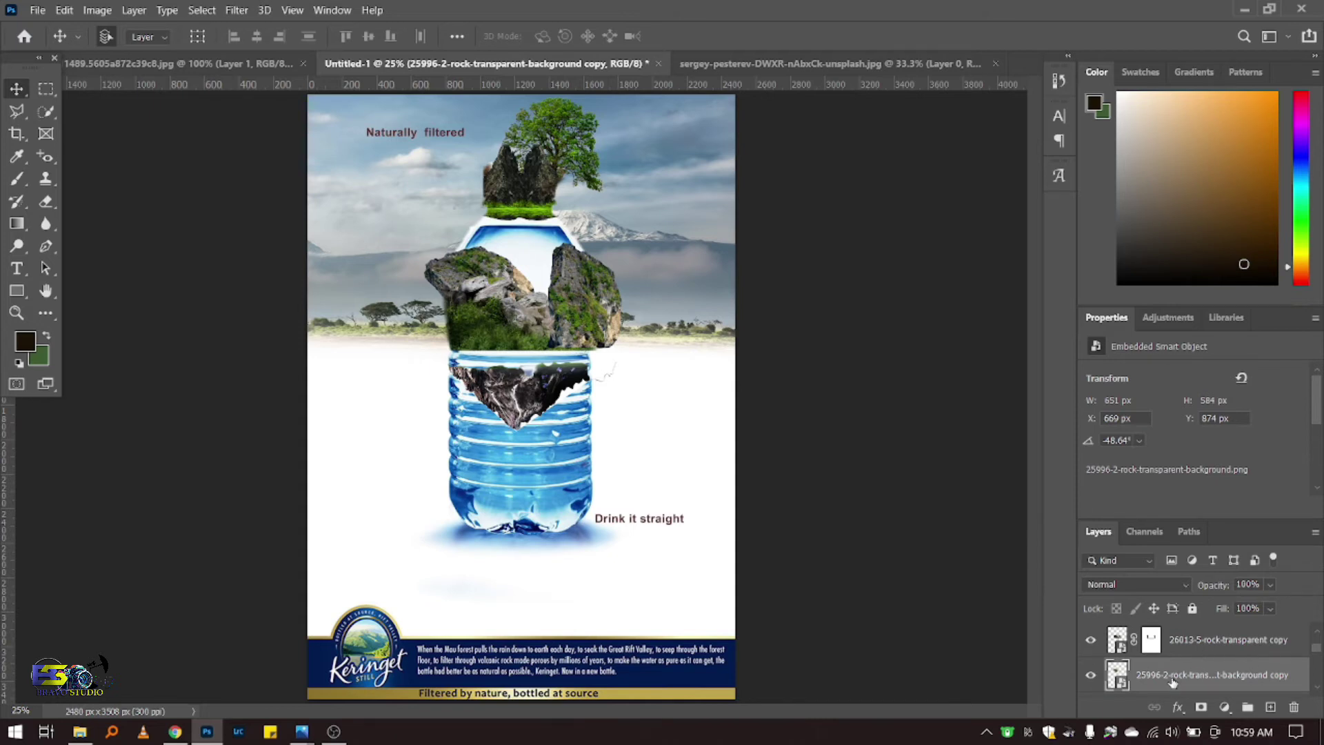
mouse_move(1216, 680)
mouse_down()
mouse_move(1270, 706)
mouse_move(1245, 720)
mouse_up()
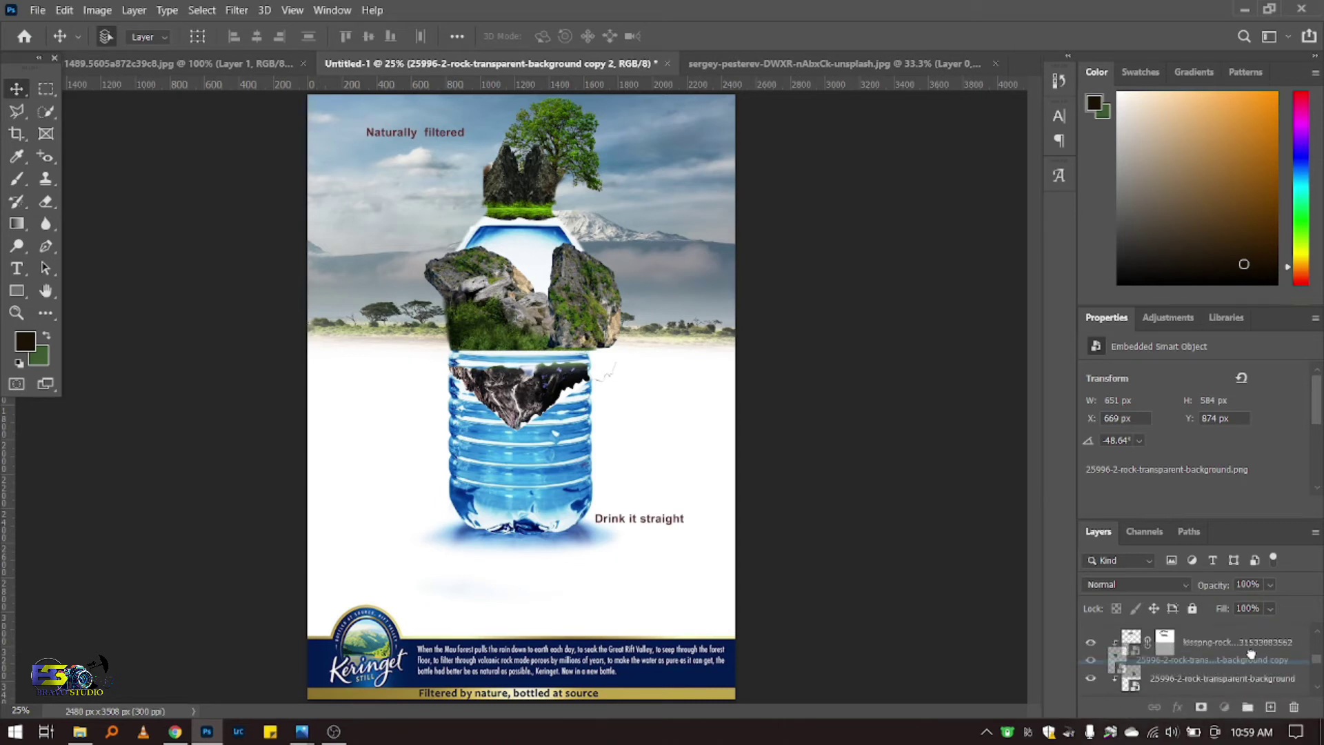
drag(1245, 721, 1253, 658)
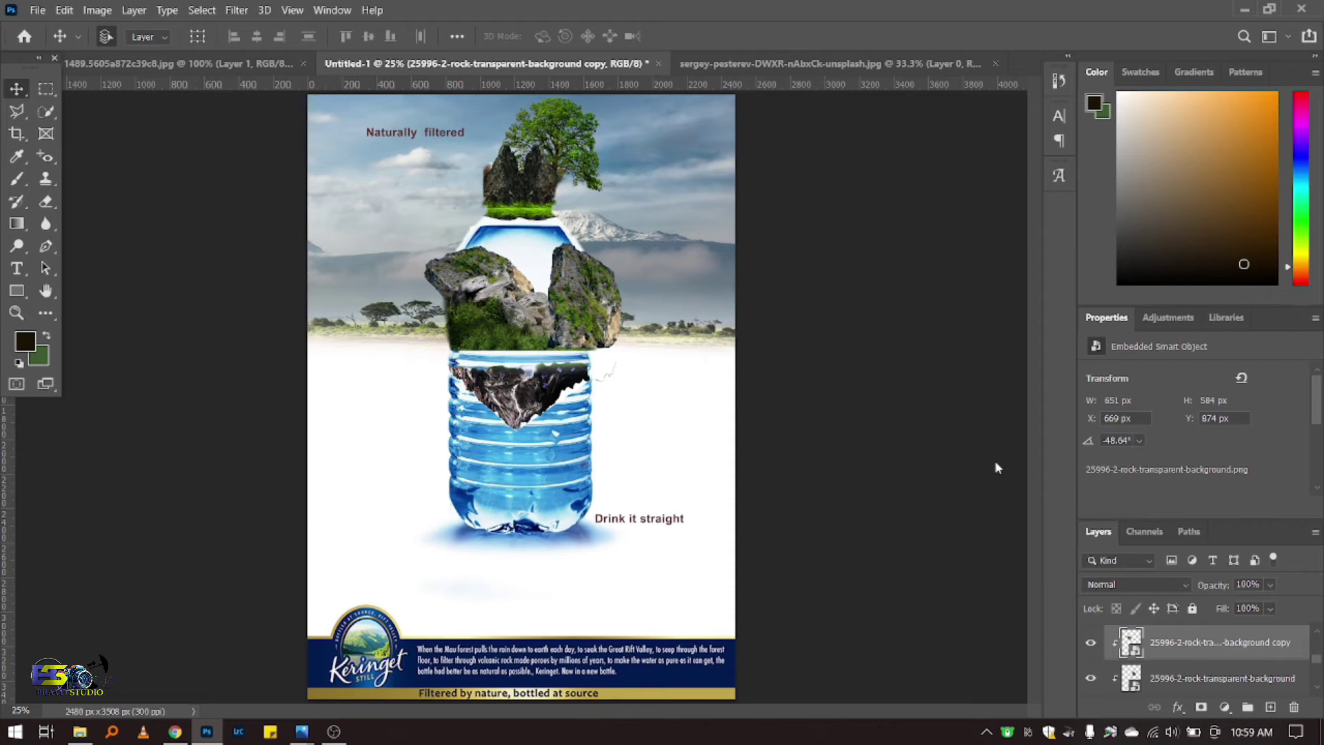
key(ctrl+z)
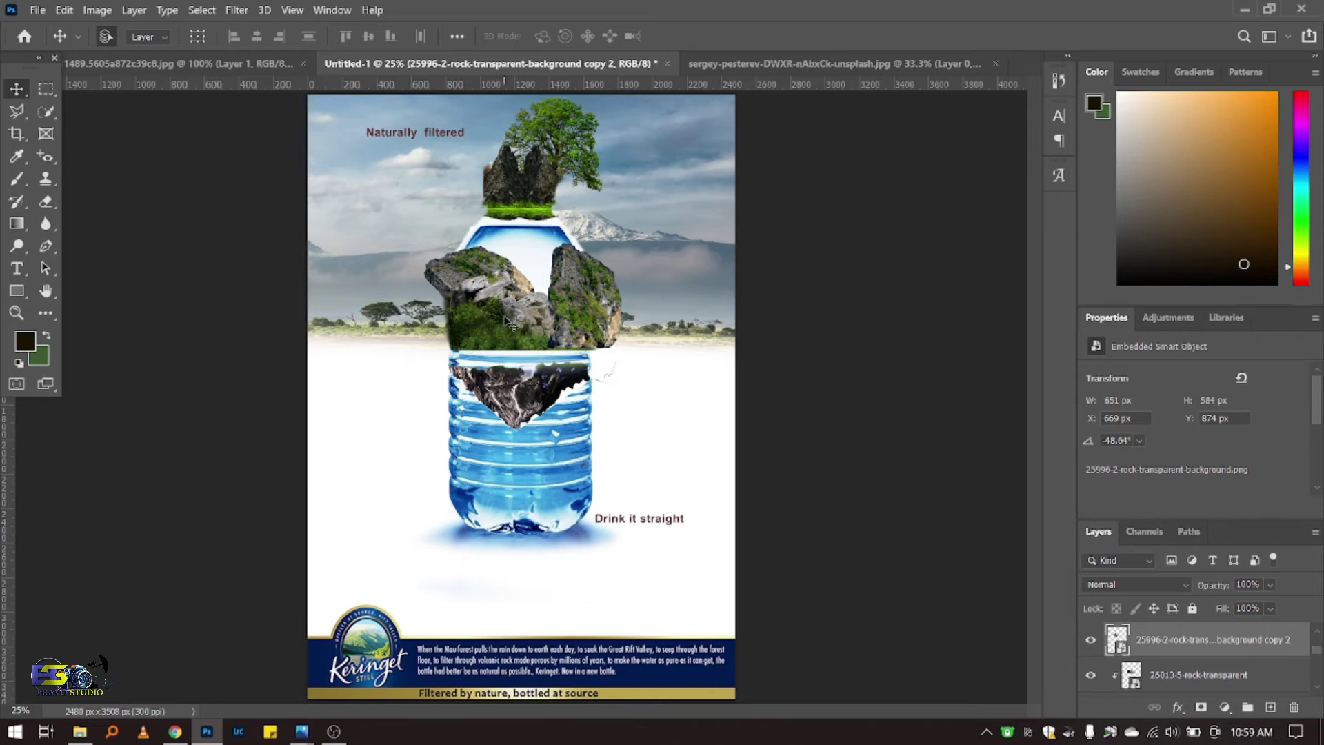
key(ctrl+shift+z)
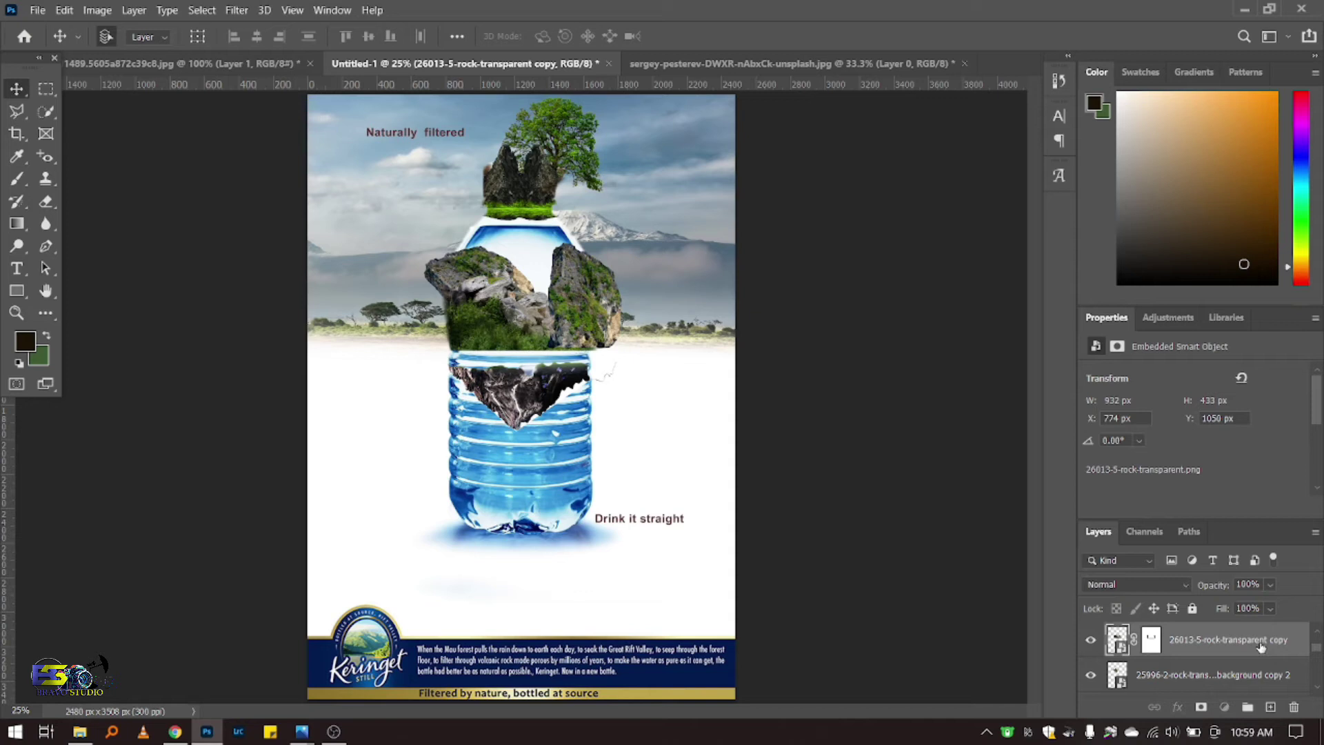
Step: Duplicate the 26013-5-rock-transparent copy and rotate it to about −178.9°, nearly upside down
drag(1260, 646, 1270, 707)
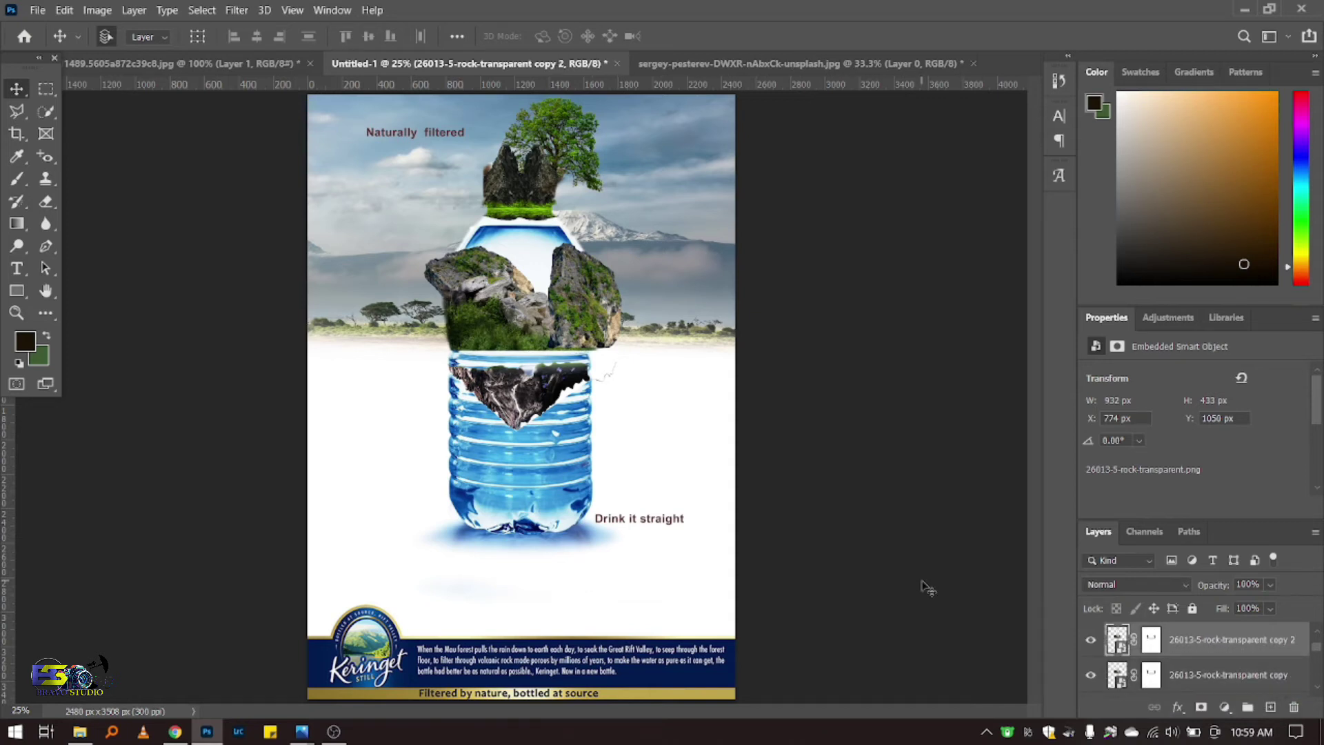
key(ctrl+t)
mouse_move(488, 306)
mouse_down()
mouse_move(551, 257)
mouse_move(676, 293)
mouse_up()
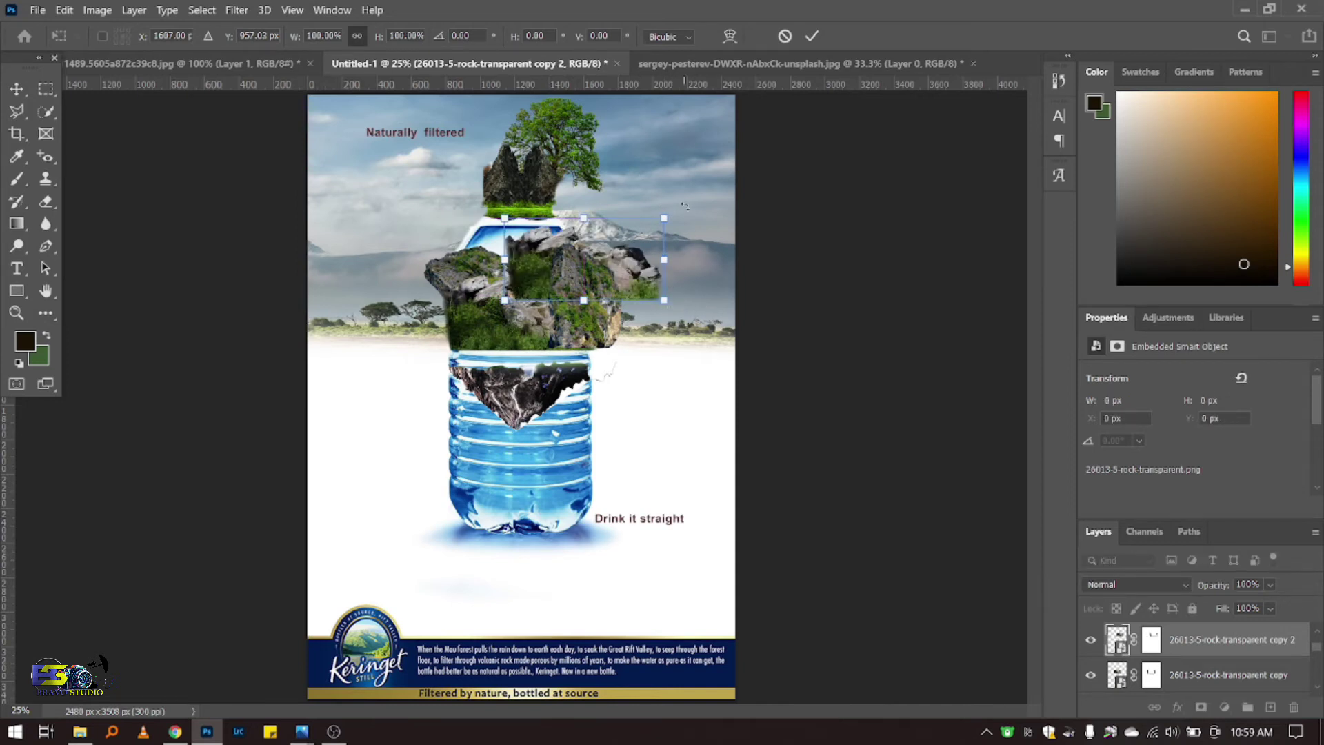
drag(665, 303, 562, 168)
drag(474, 235, 471, 247)
drag(567, 216, 528, 235)
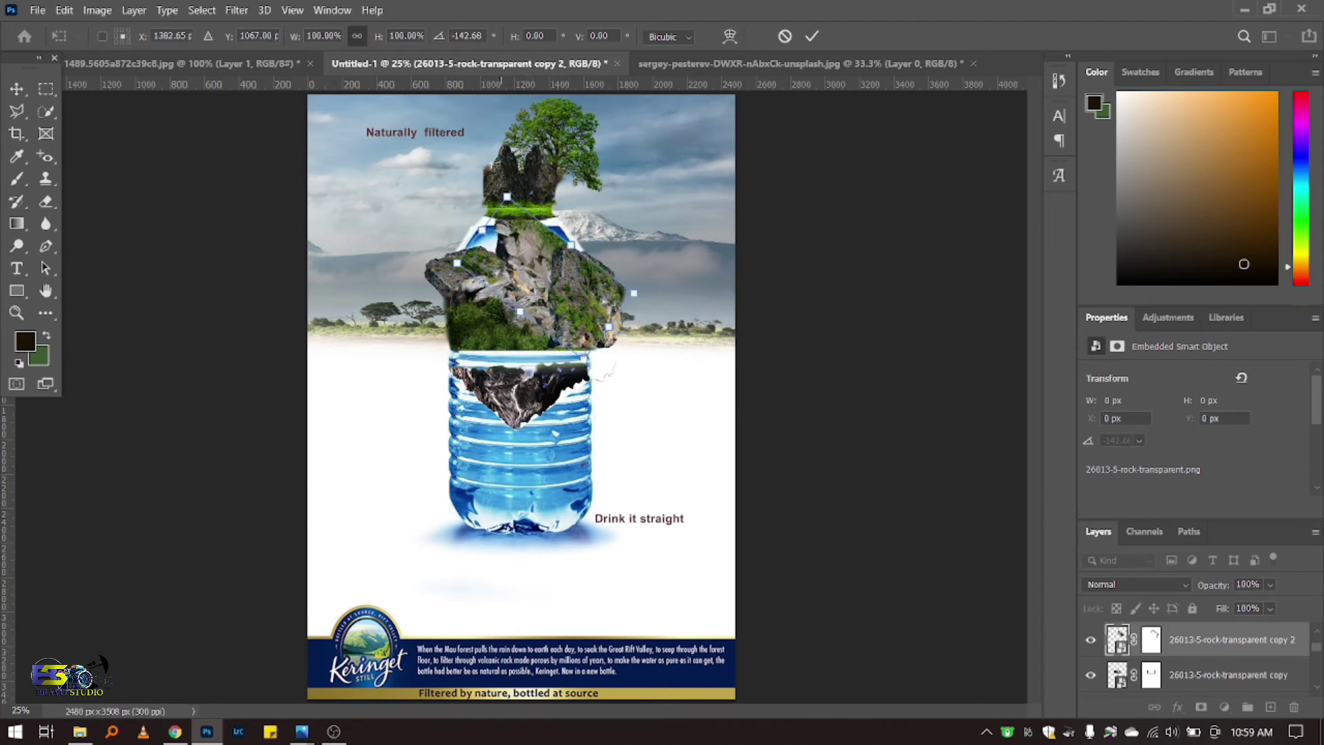
drag(486, 195, 447, 243)
drag(543, 245, 518, 222)
Step: Scale the flipped rock to about 69%, set it just under the tree rock, and duplicate it
drag(603, 259, 574, 258)
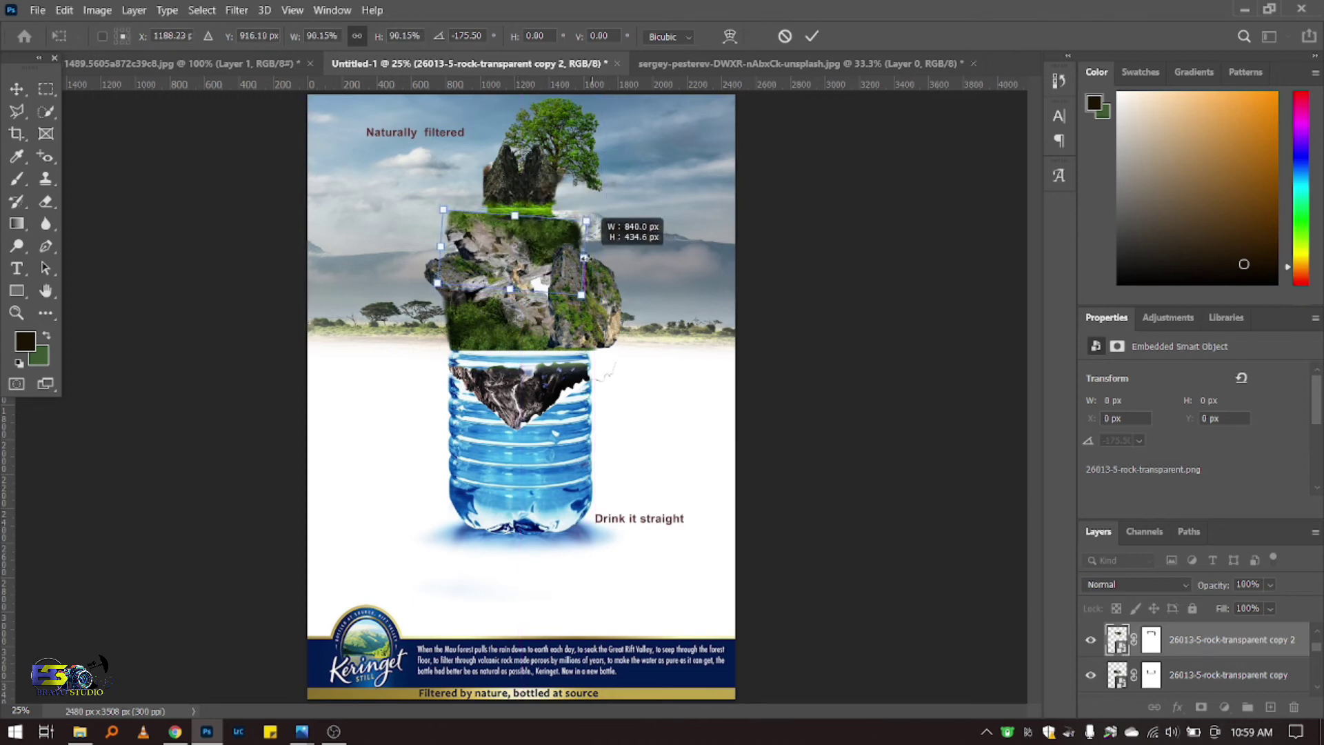
drag(441, 245, 467, 244)
drag(600, 220, 597, 214)
drag(537, 253, 535, 242)
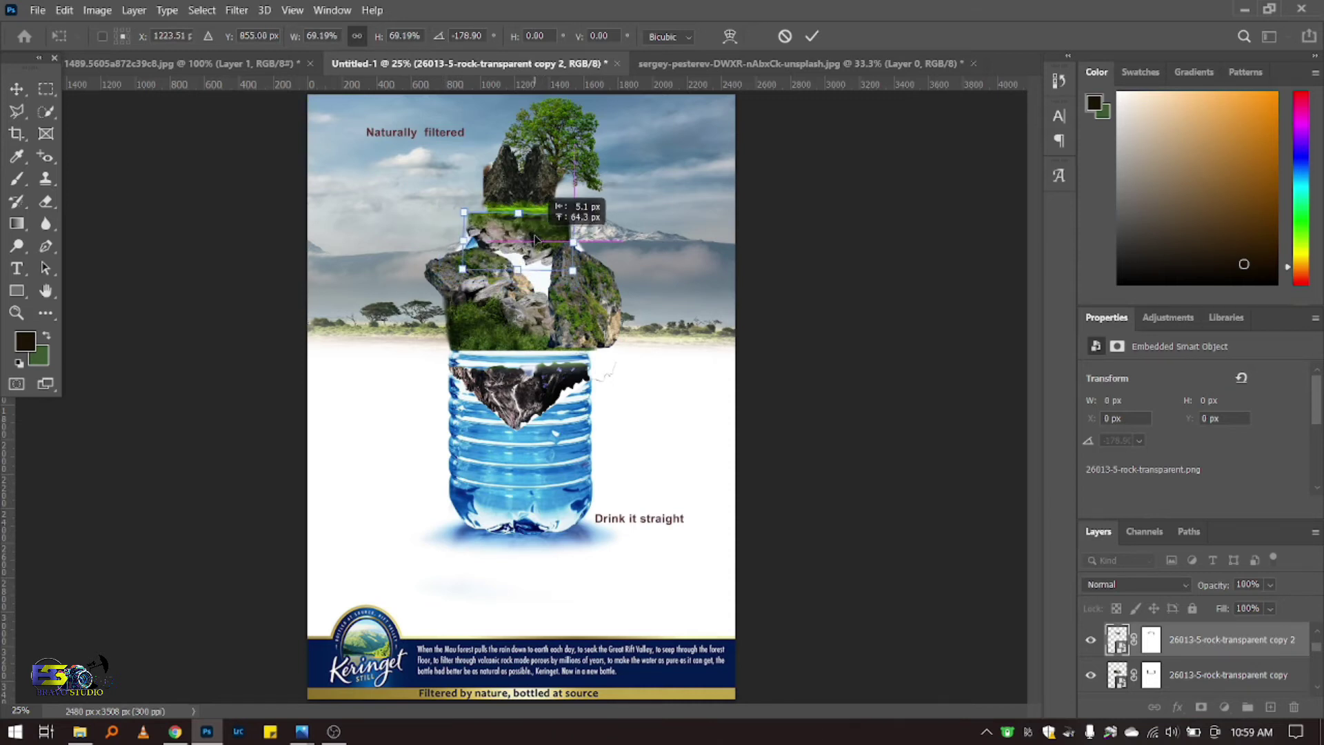
click(804, 38)
mouse_move(1268, 651)
mouse_down()
mouse_move(1266, 722)
mouse_move(1264, 656)
mouse_up()
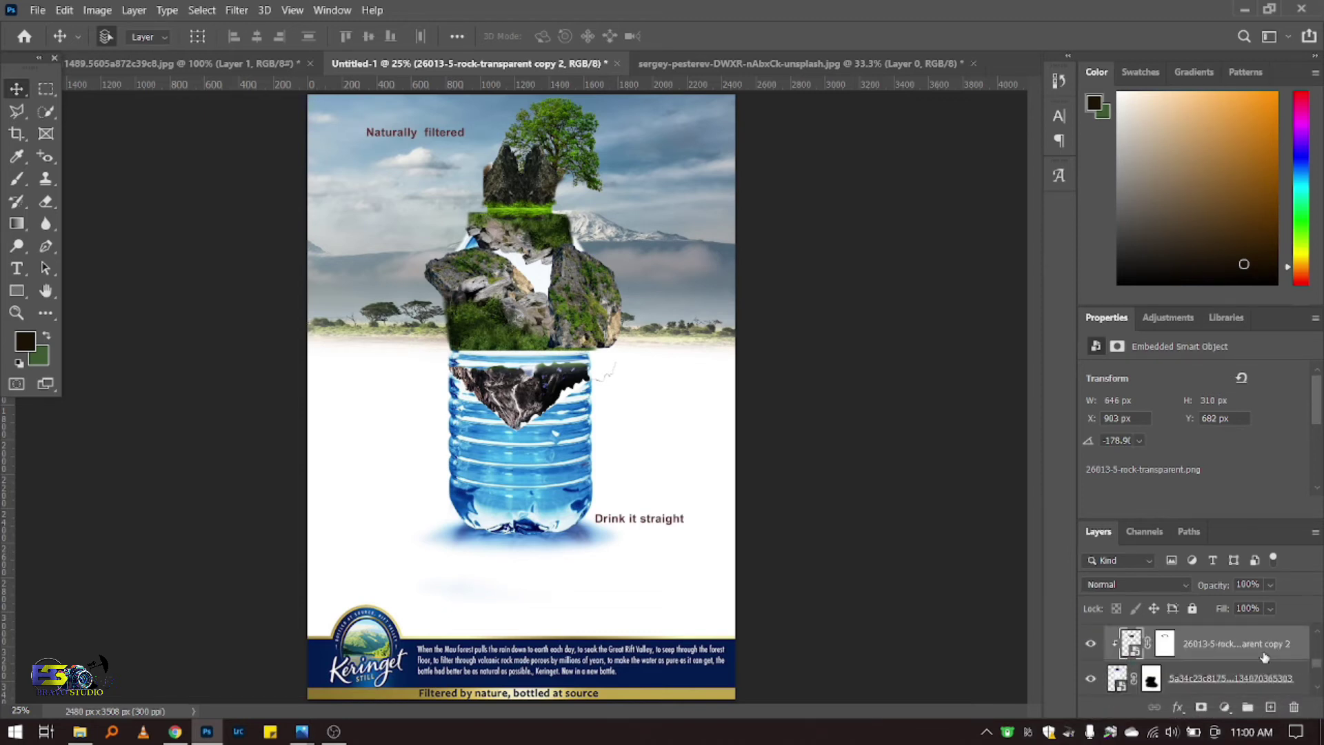
Step: Paint the copy 3 mask white then black to refine the rock's upper-left edge
click(537, 241)
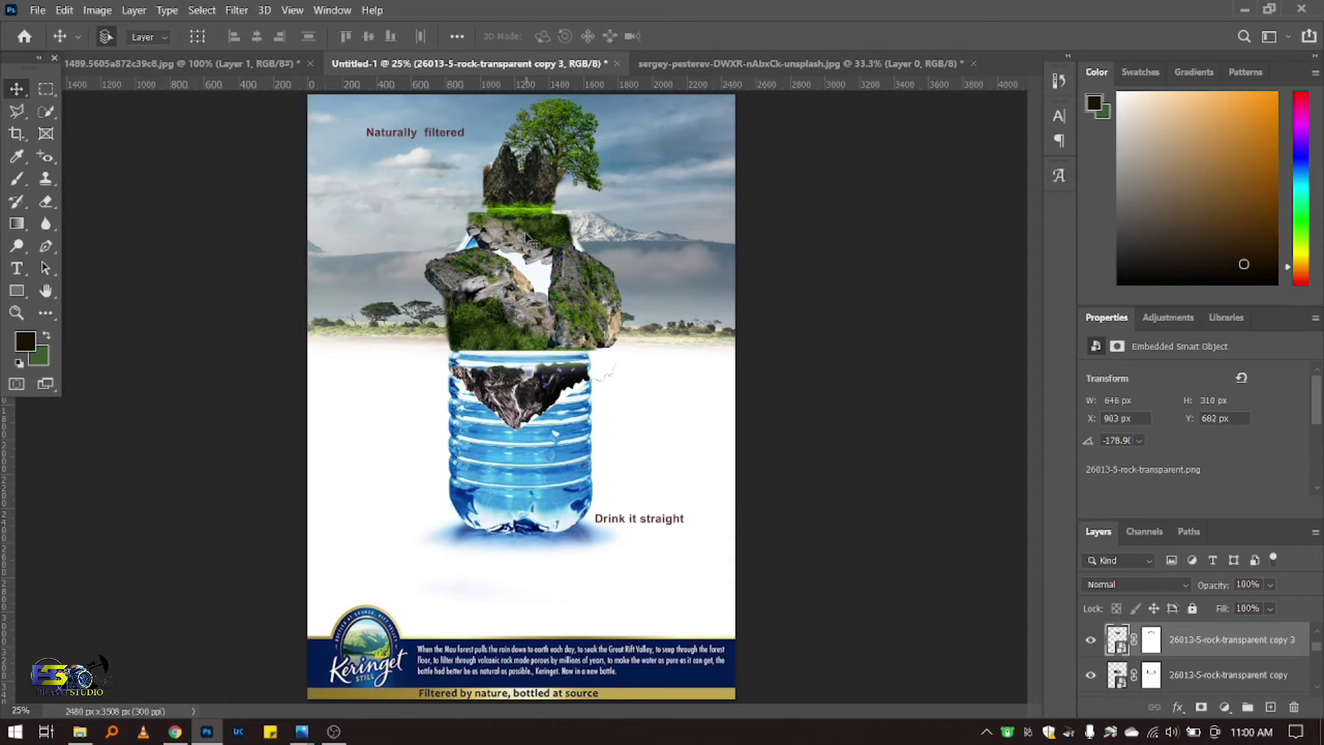
click(15, 181)
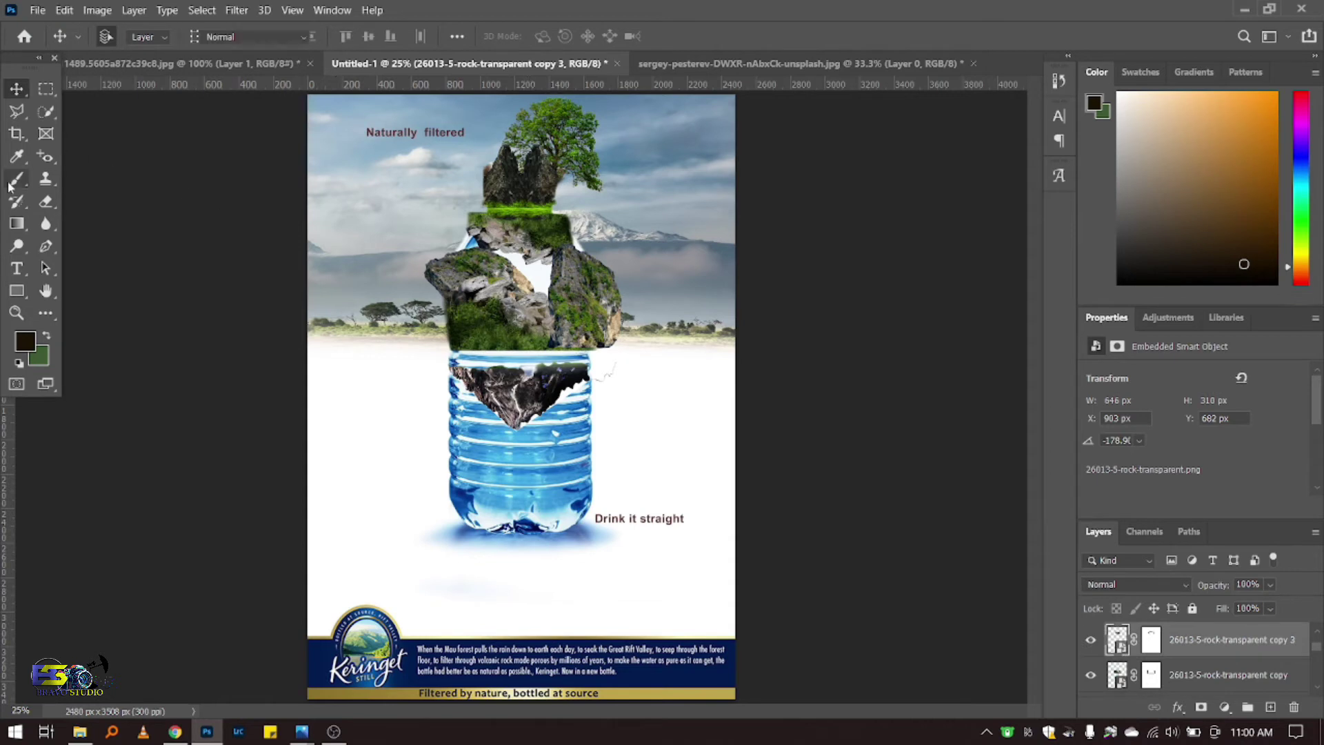
click(1150, 640)
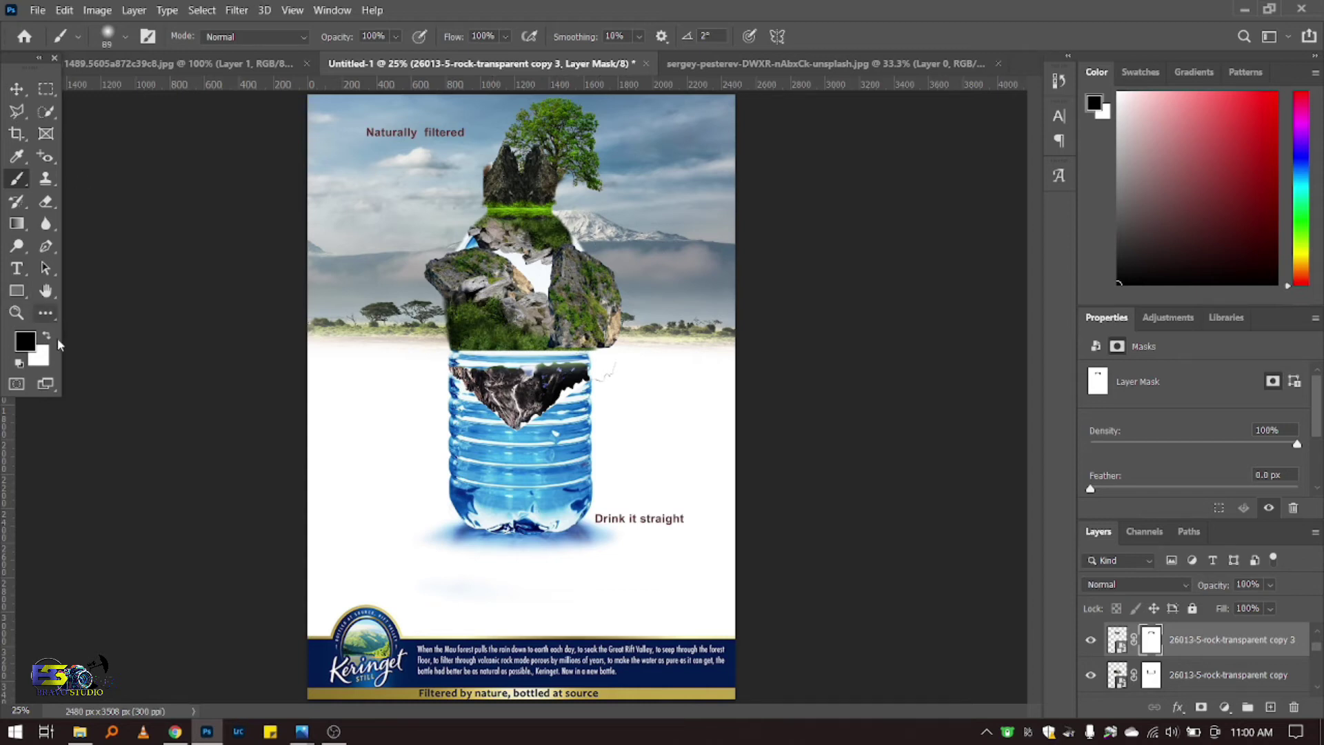
click(47, 338)
drag(466, 227, 485, 234)
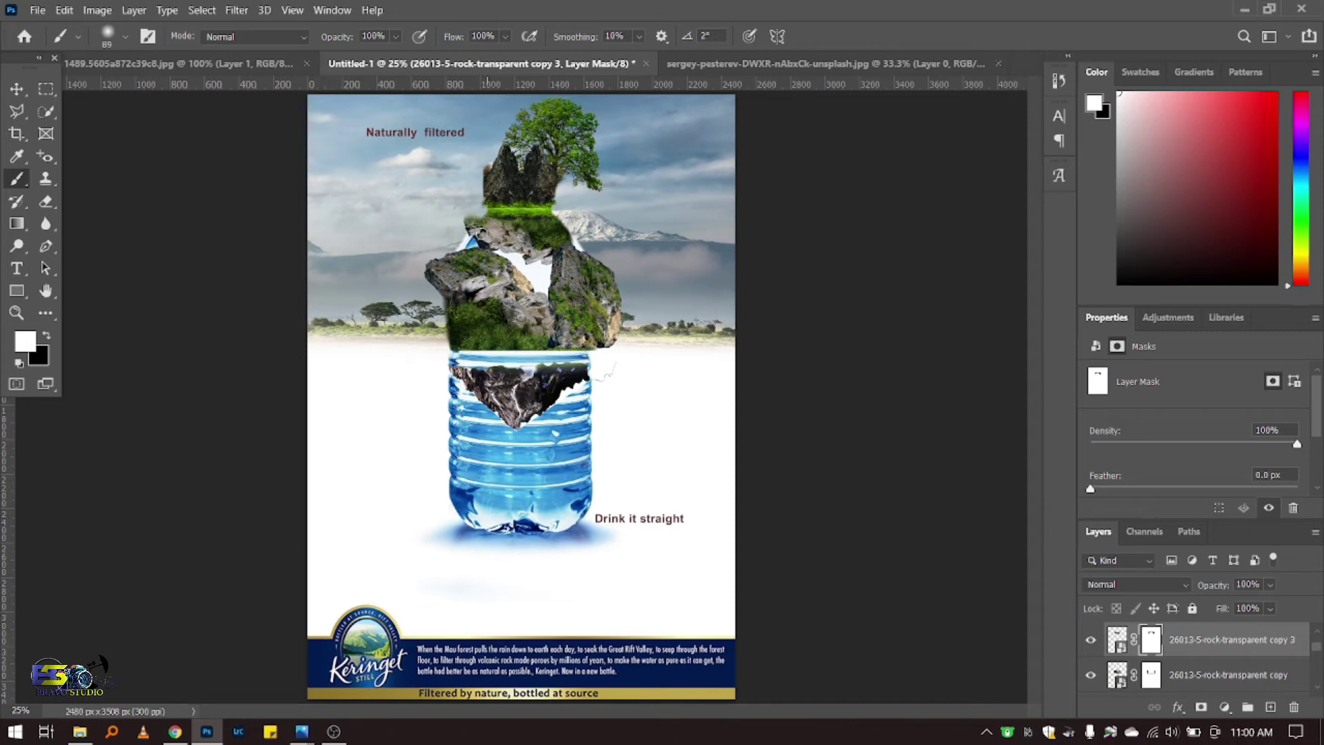
drag(471, 219, 494, 213)
click(46, 336)
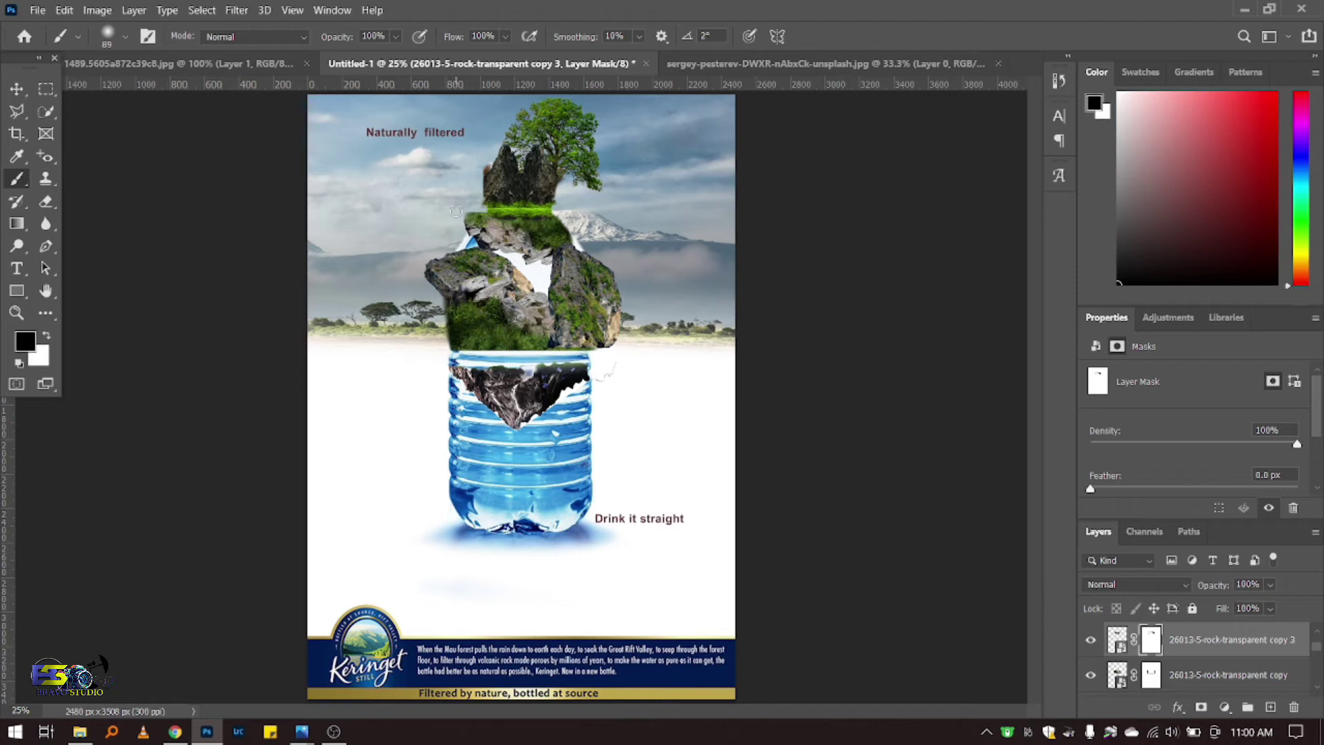
drag(472, 212, 490, 214)
click(17, 89)
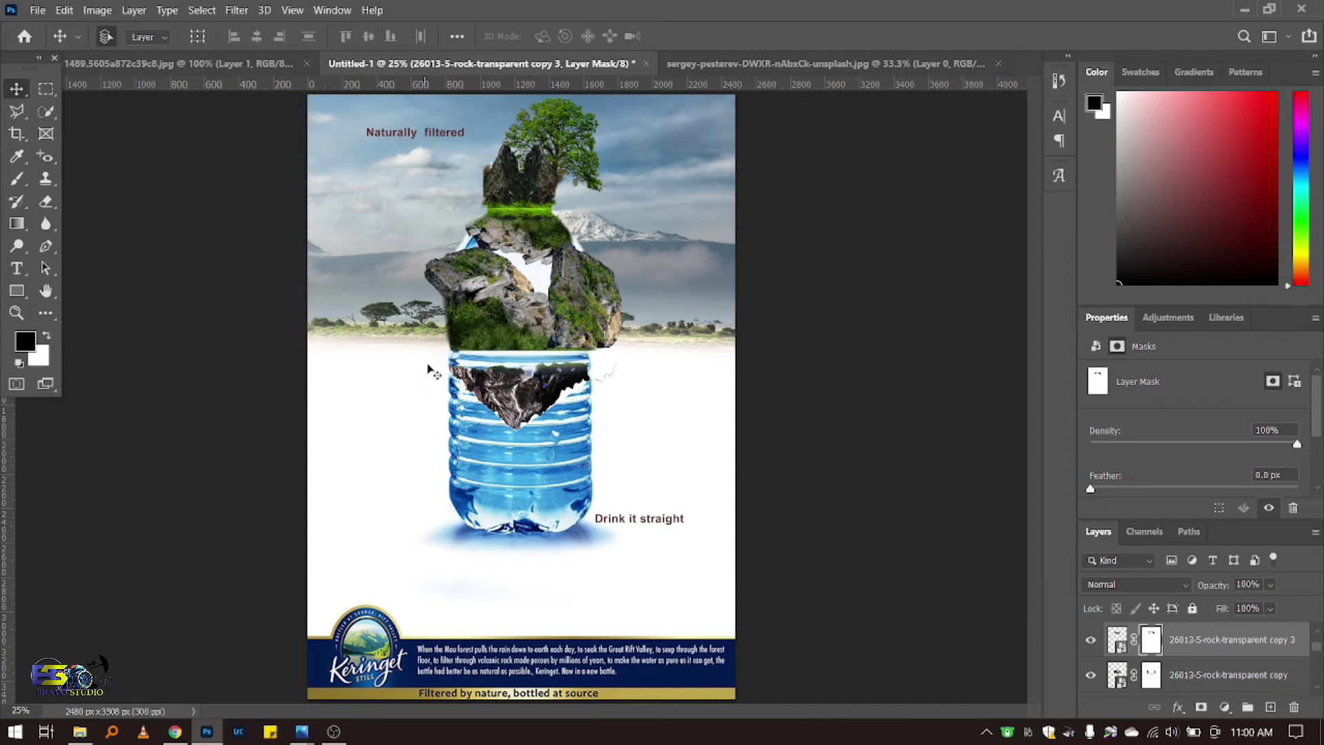
click(528, 321)
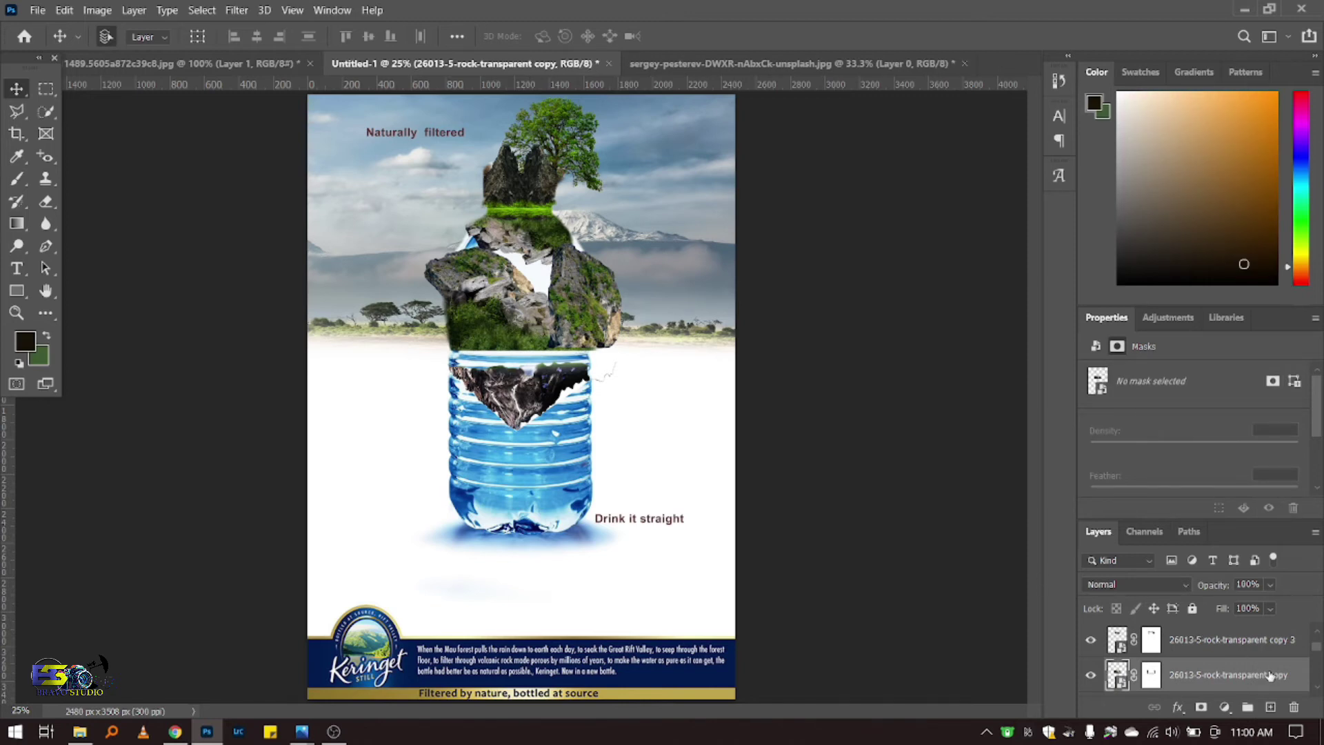
Step: Duplicate the rock copy layer, flip it horizontally, and move it up toward the tree rock
drag(1263, 679, 1269, 707)
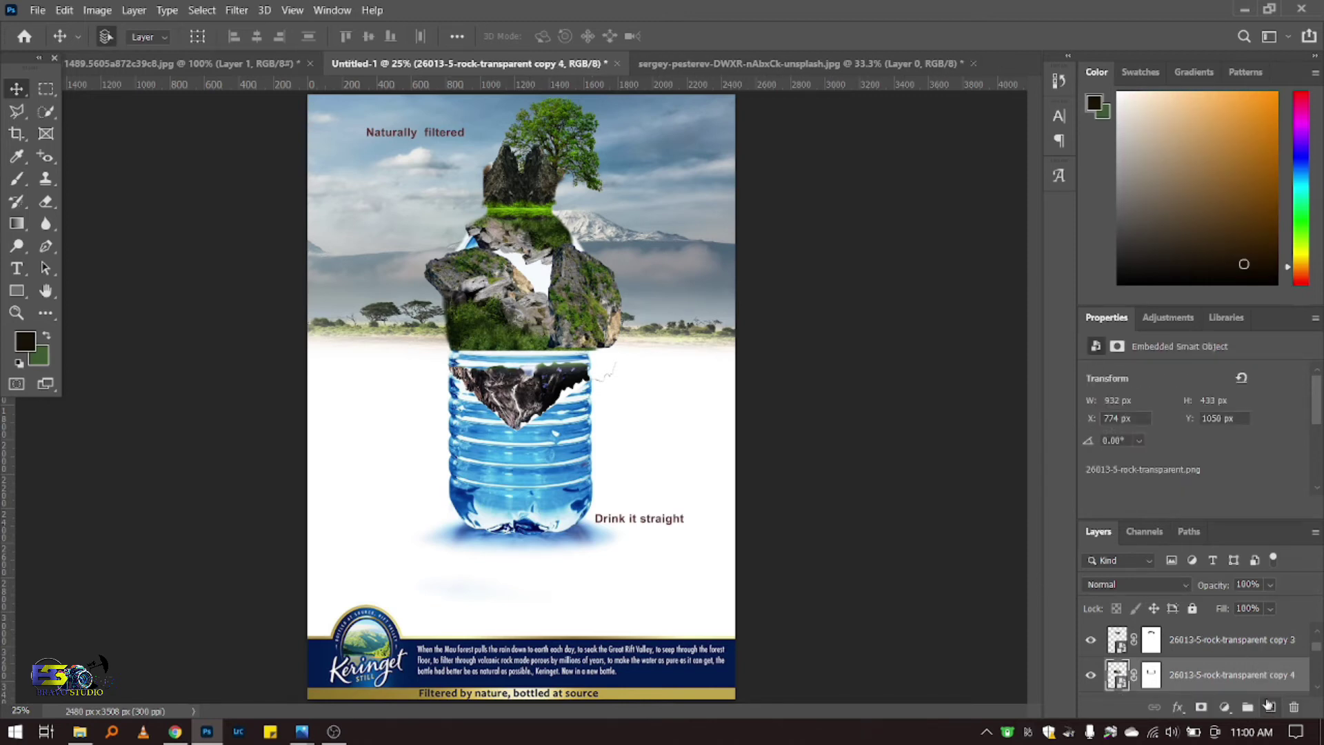
scroll(1244, 669, down, 1)
click(1256, 675)
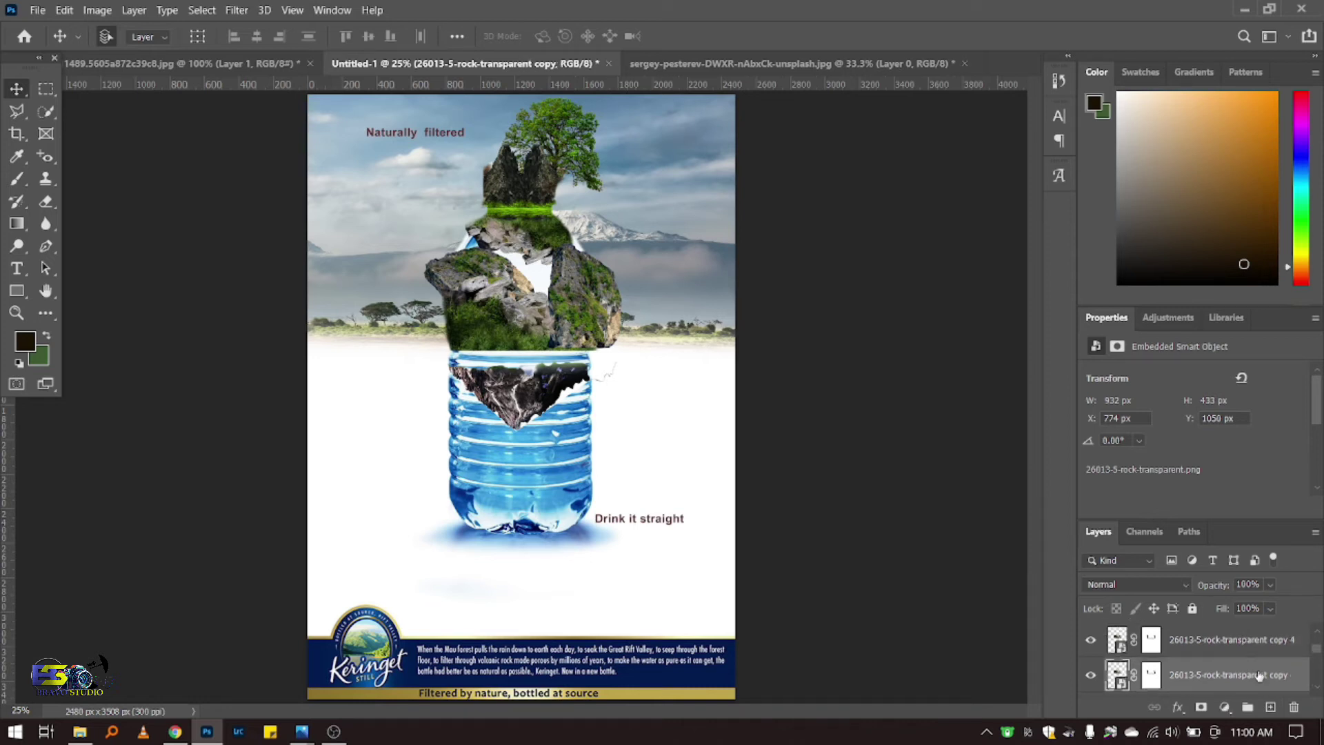
key(ctrl+t)
drag(556, 315, 560, 262)
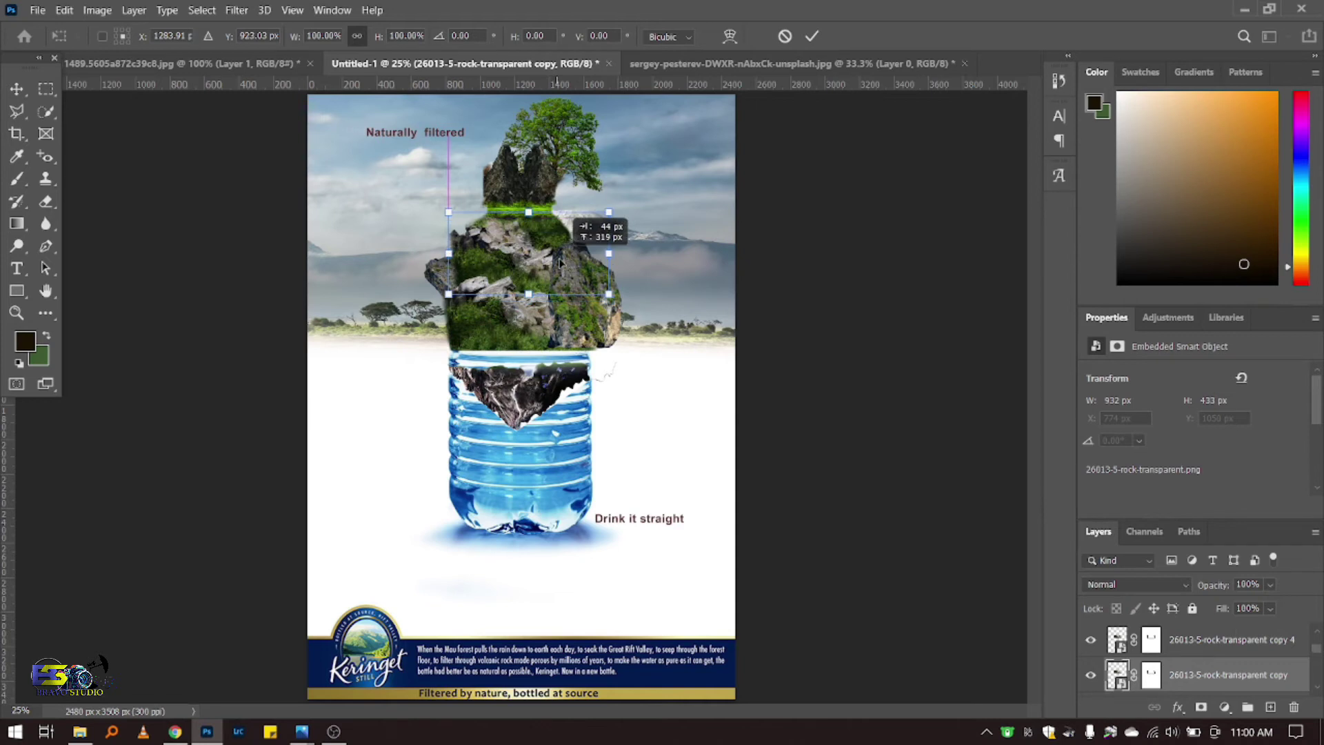
right_click(526, 270)
click(611, 556)
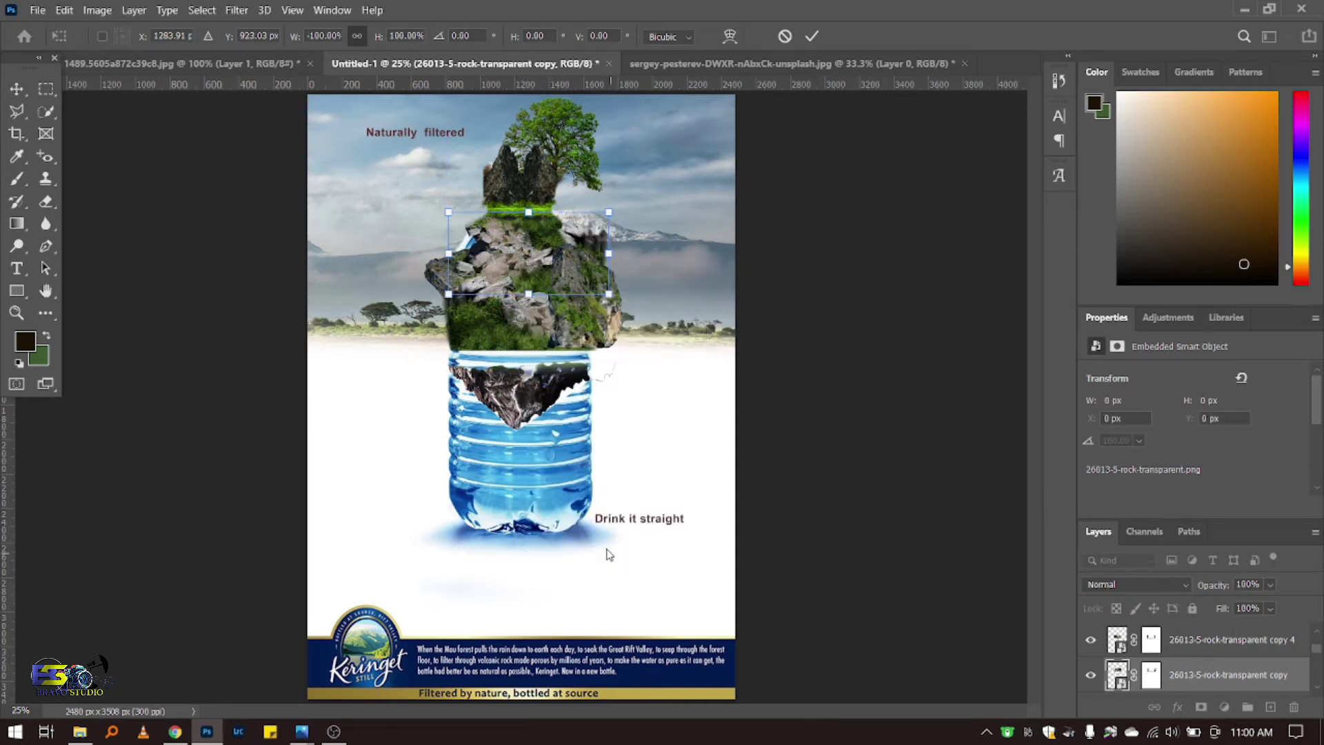
mouse_move(535, 269)
mouse_down()
mouse_move(524, 260)
mouse_move(661, 316)
mouse_move(565, 279)
mouse_up()
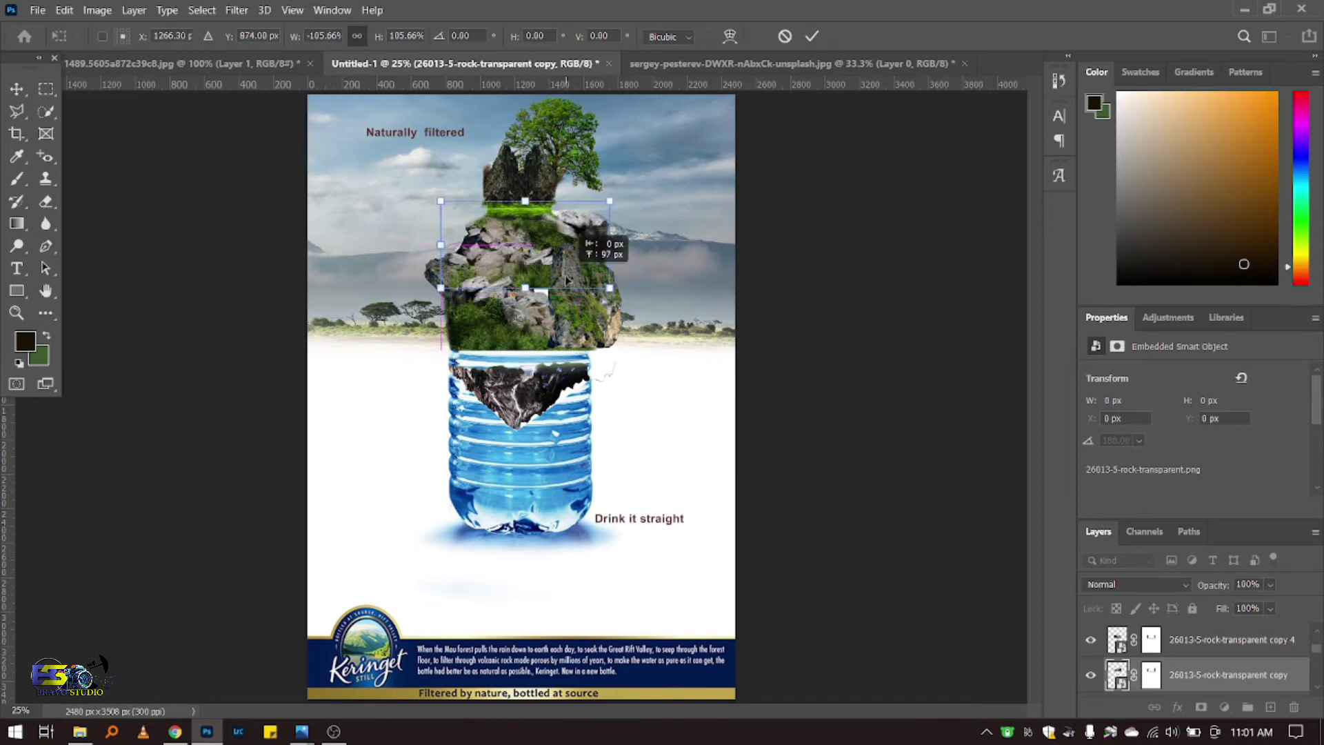
click(811, 36)
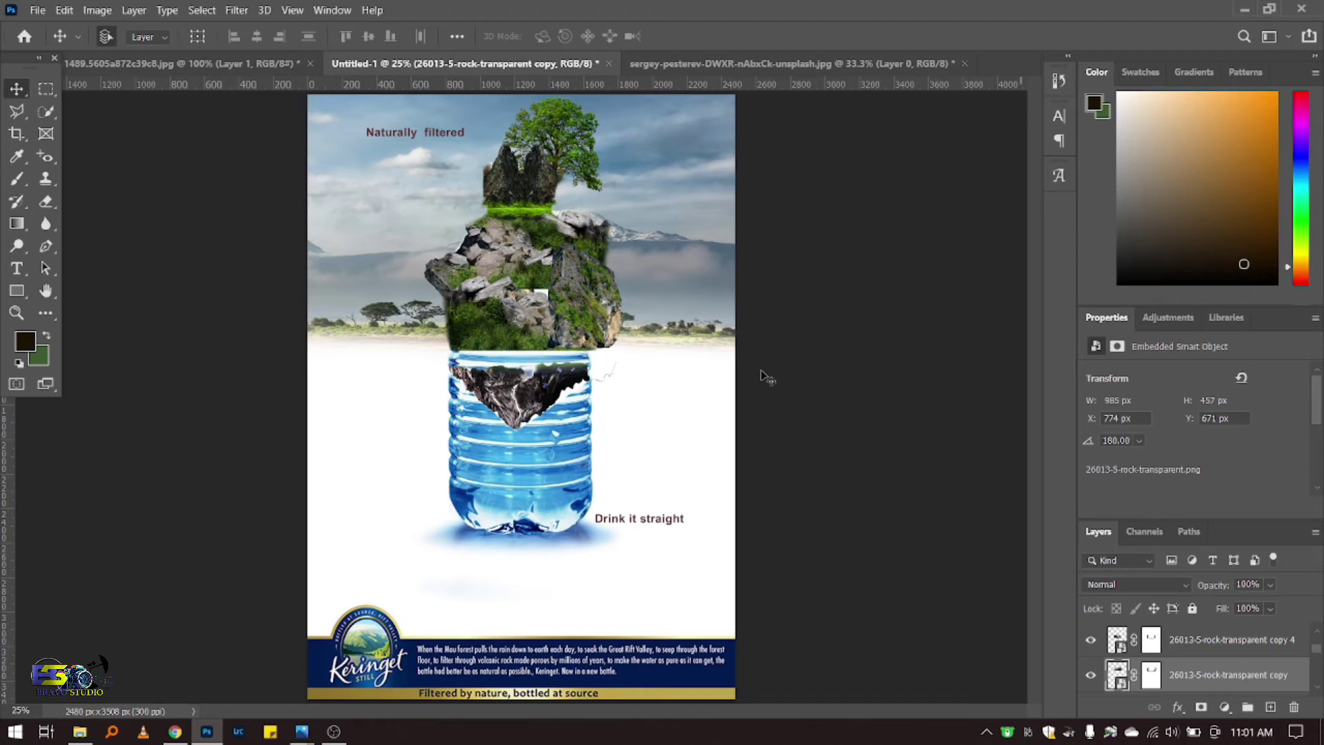
Step: Enlarge the flipped rock to about 108%, 1067 x 495 px
key(ctrl+t)
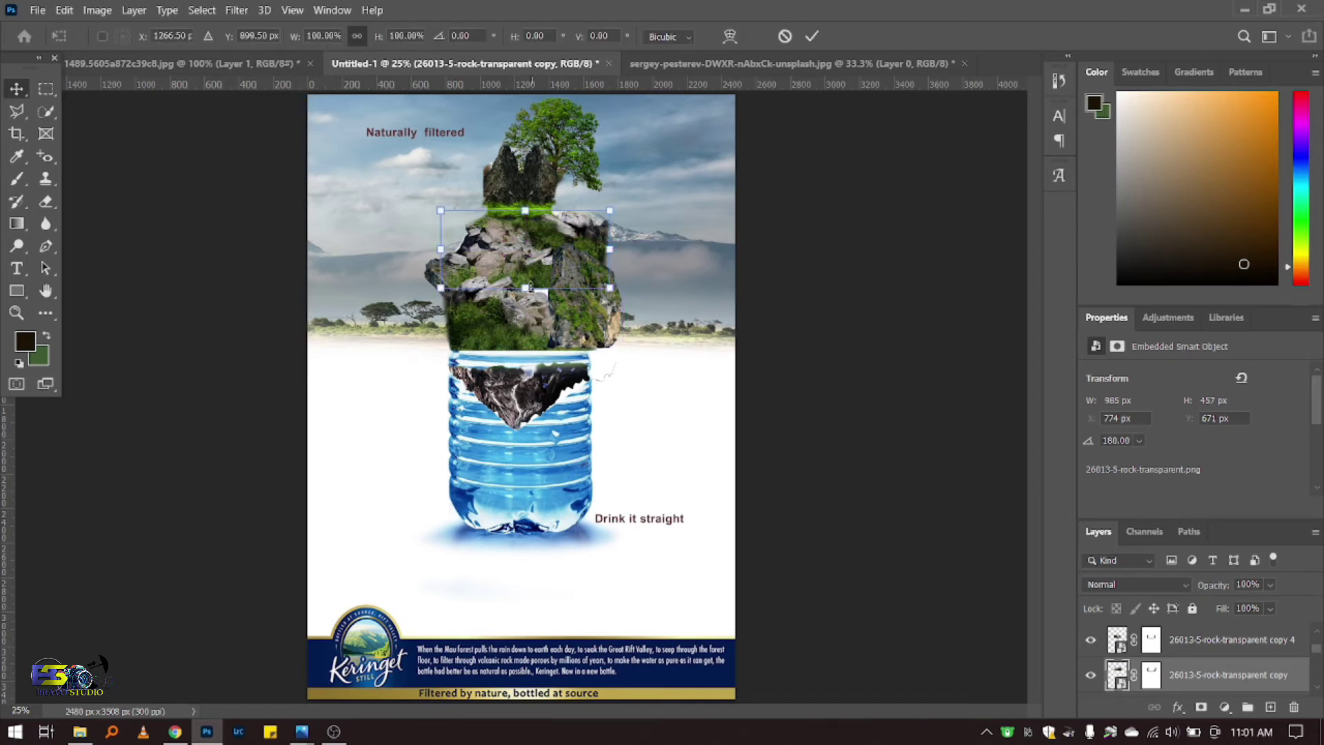
drag(539, 293, 540, 295)
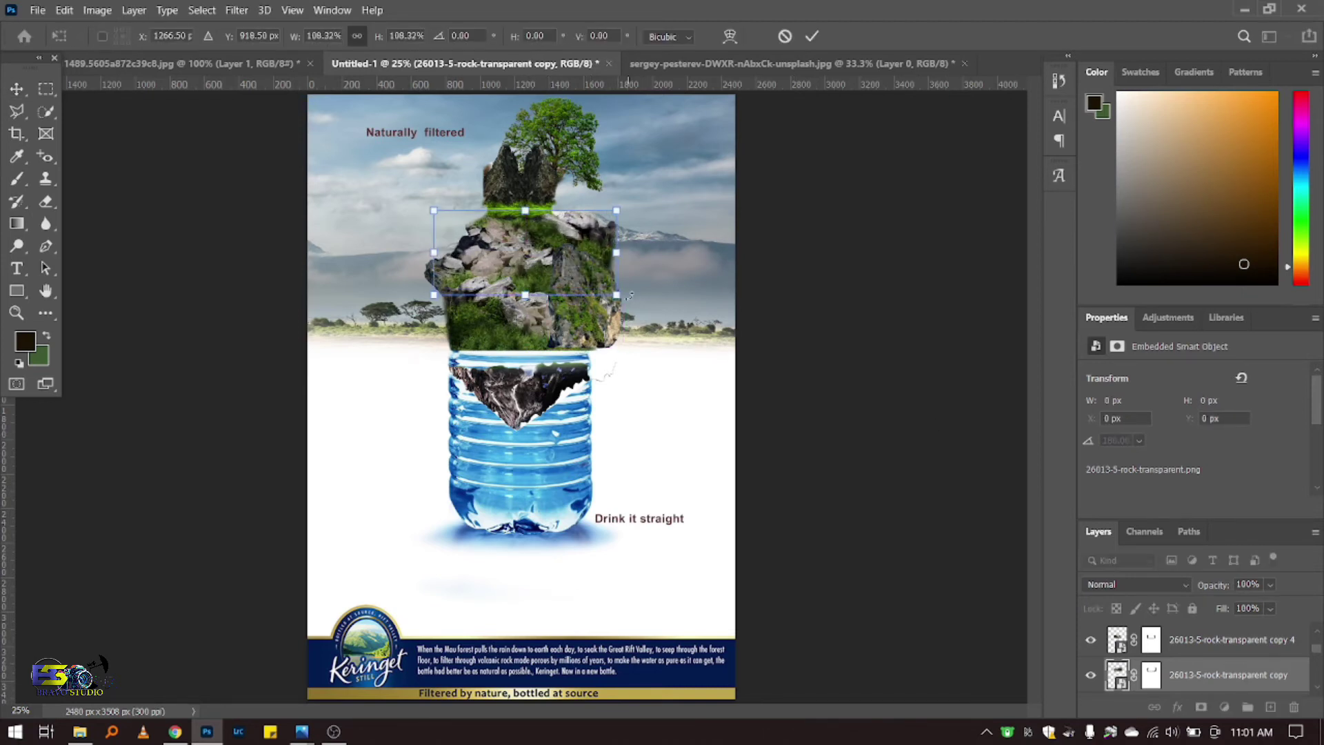
click(812, 36)
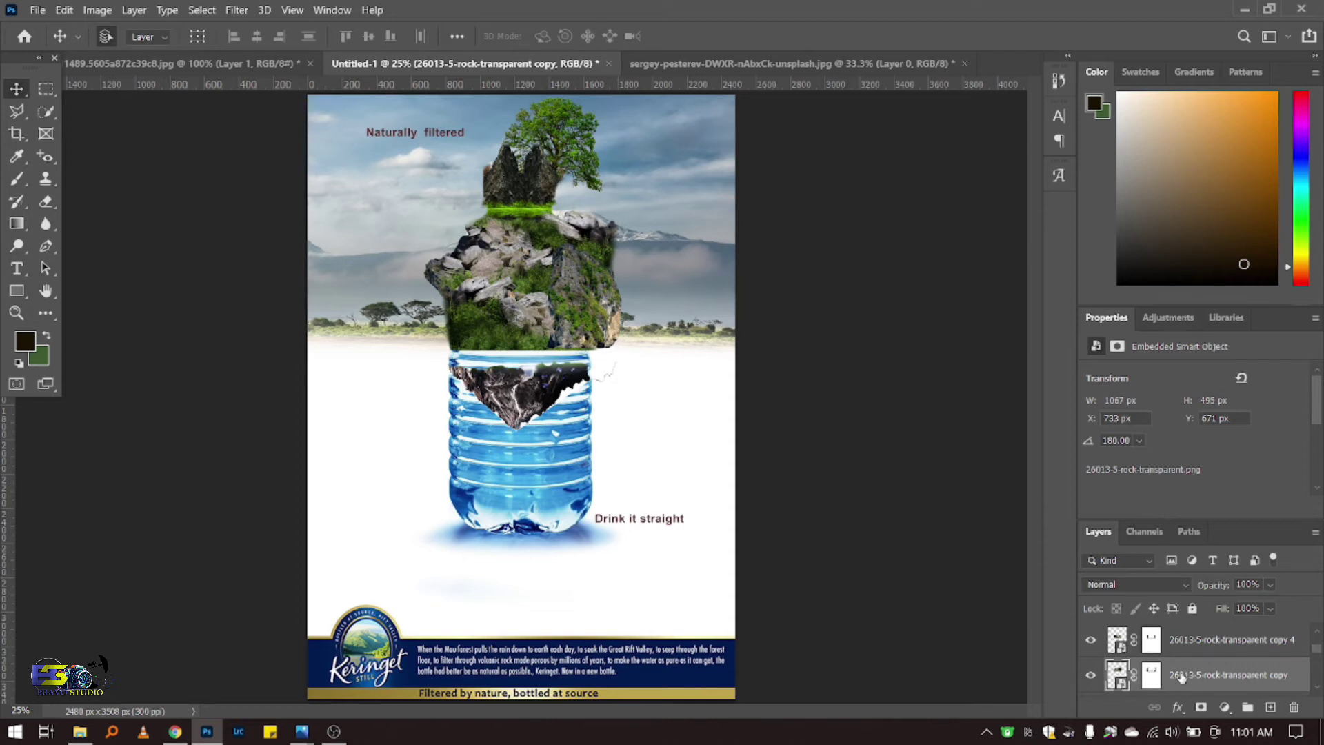
Step: Paint black on the '26013-5-rock-transparent copy' mask to hide the rock's upper-right edge
key(d)
click(1151, 675)
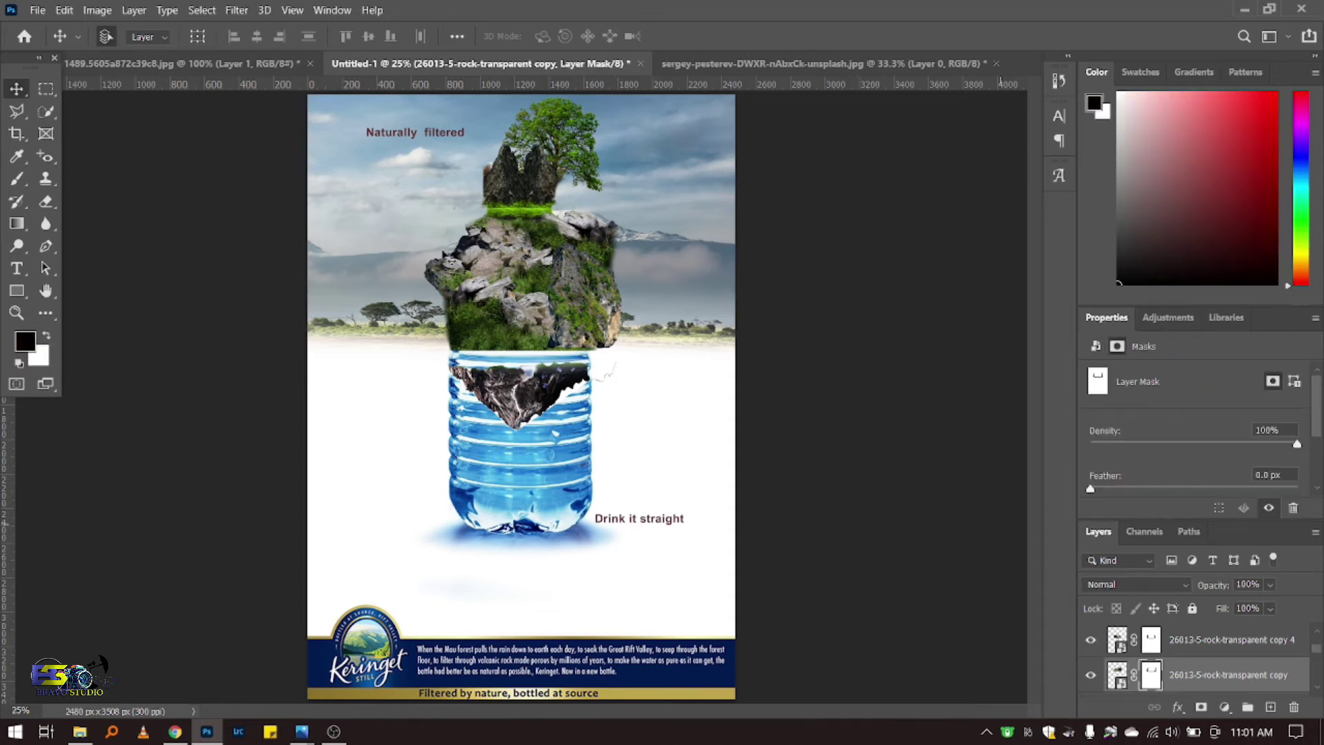
click(15, 179)
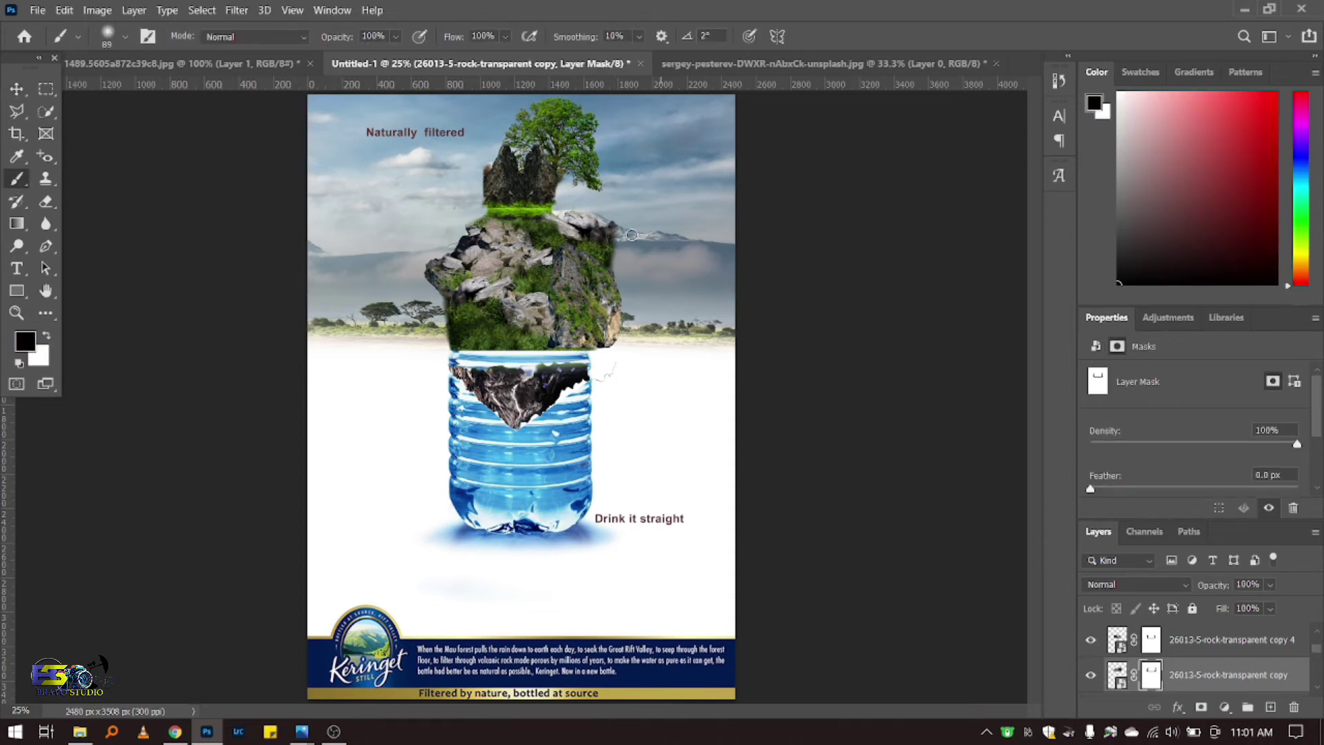
drag(624, 231, 613, 257)
click(17, 89)
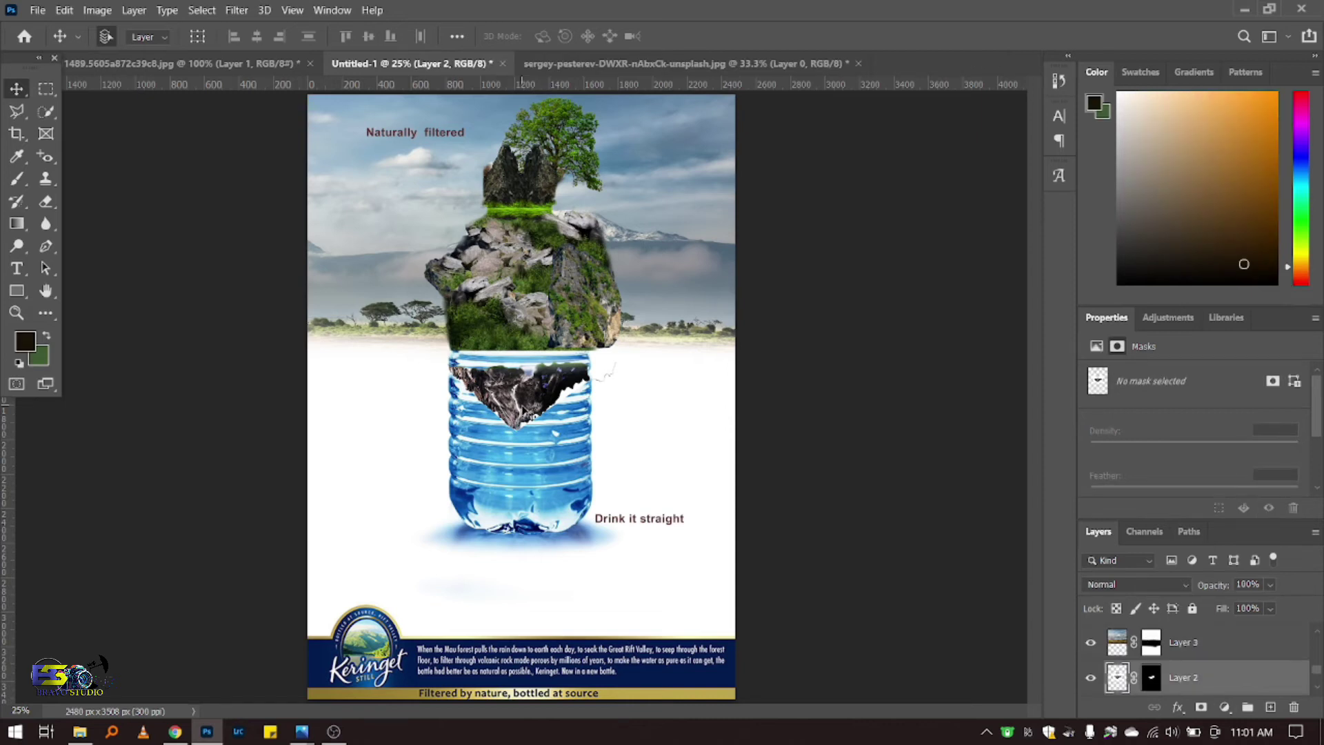
Step: Raise Layer 2's rock inside the bottle neck and scale it up to about 109%
mouse_move(531, 386)
mouse_down()
mouse_move(531, 366)
mouse_move(526, 389)
mouse_up()
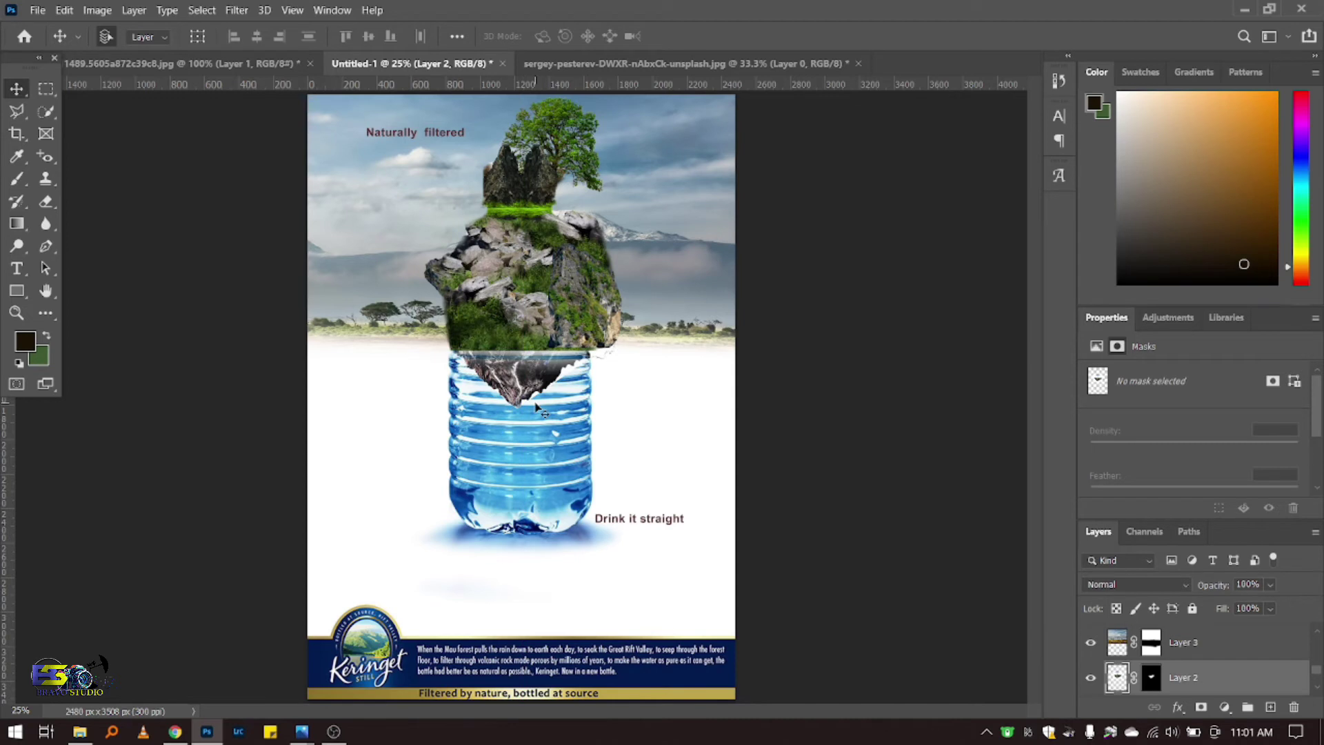
key(ctrl+t)
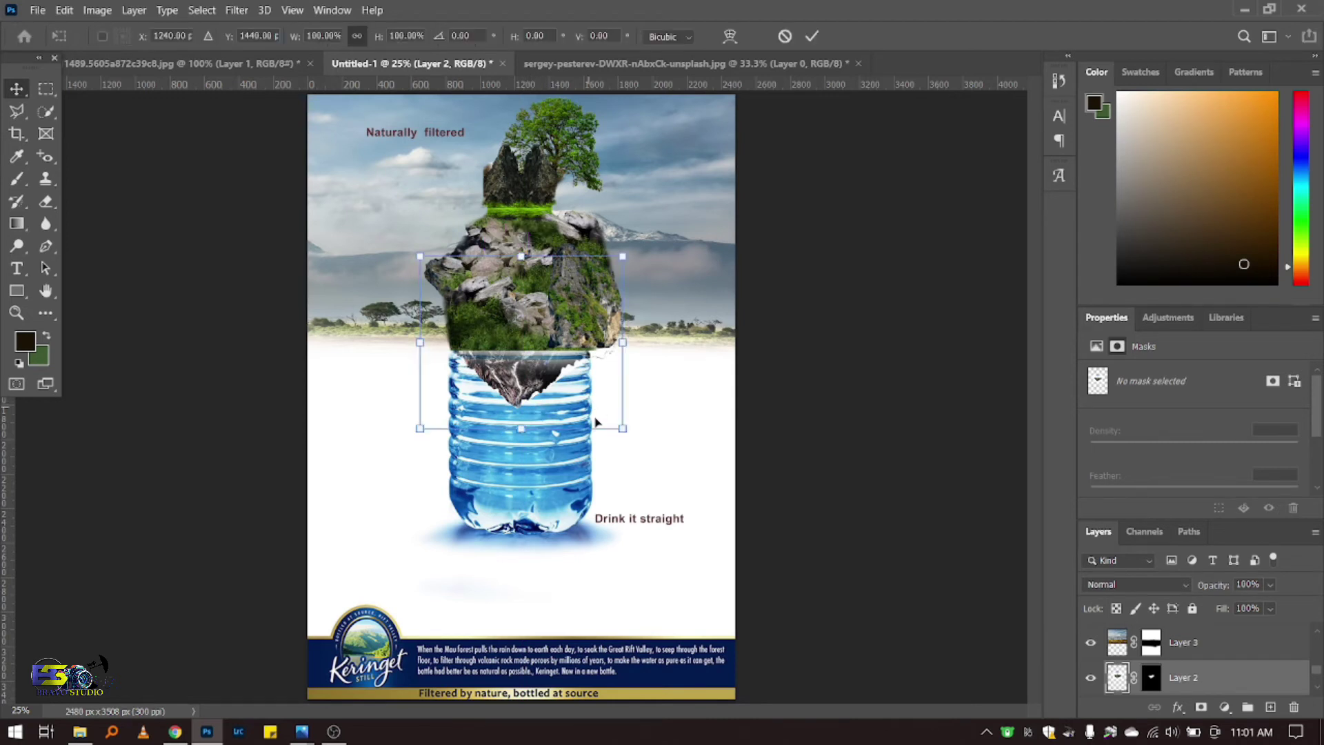
drag(623, 427, 639, 445)
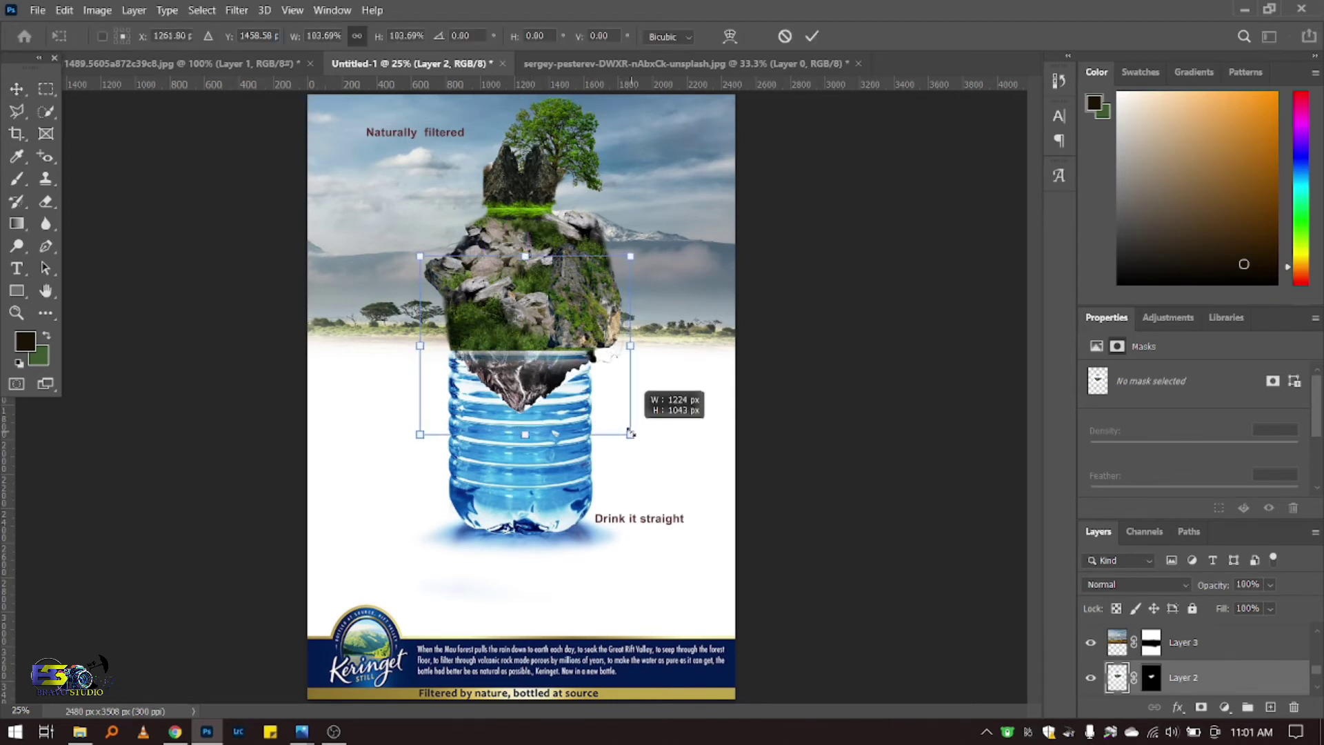
drag(549, 386, 545, 386)
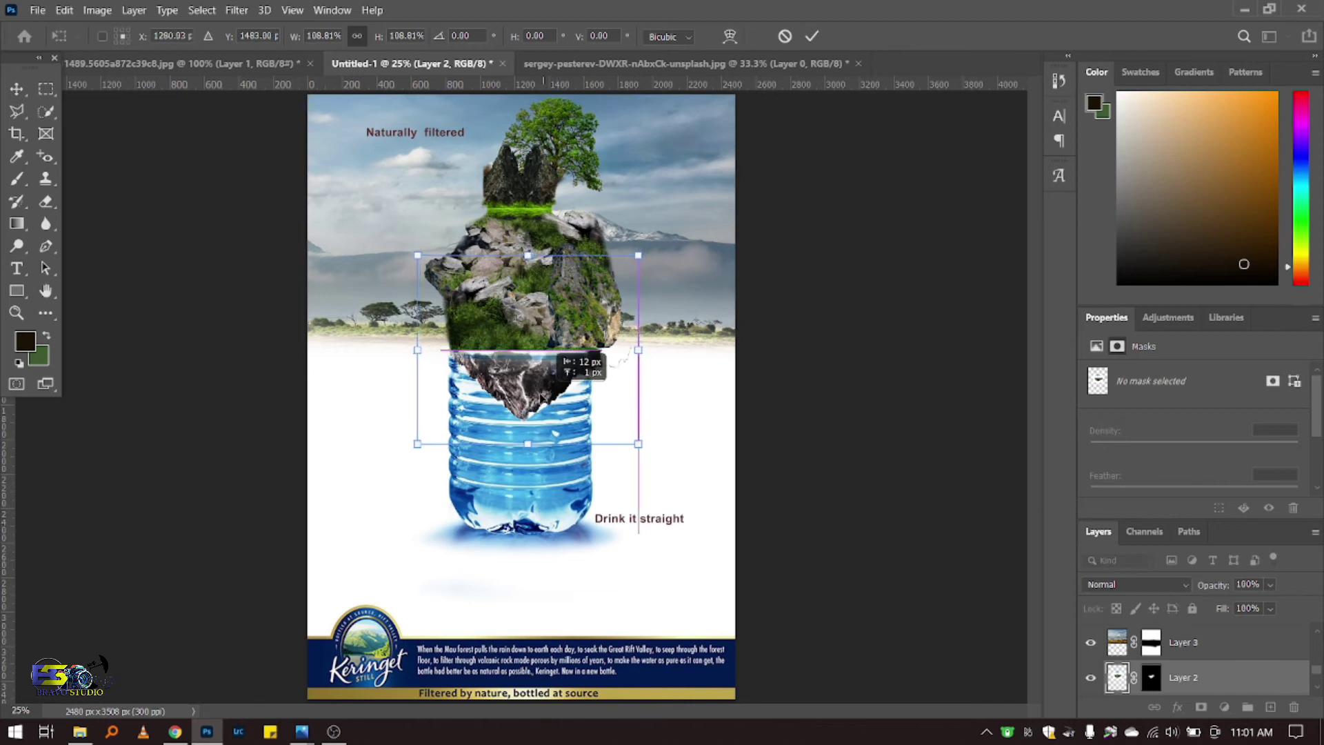
click(811, 36)
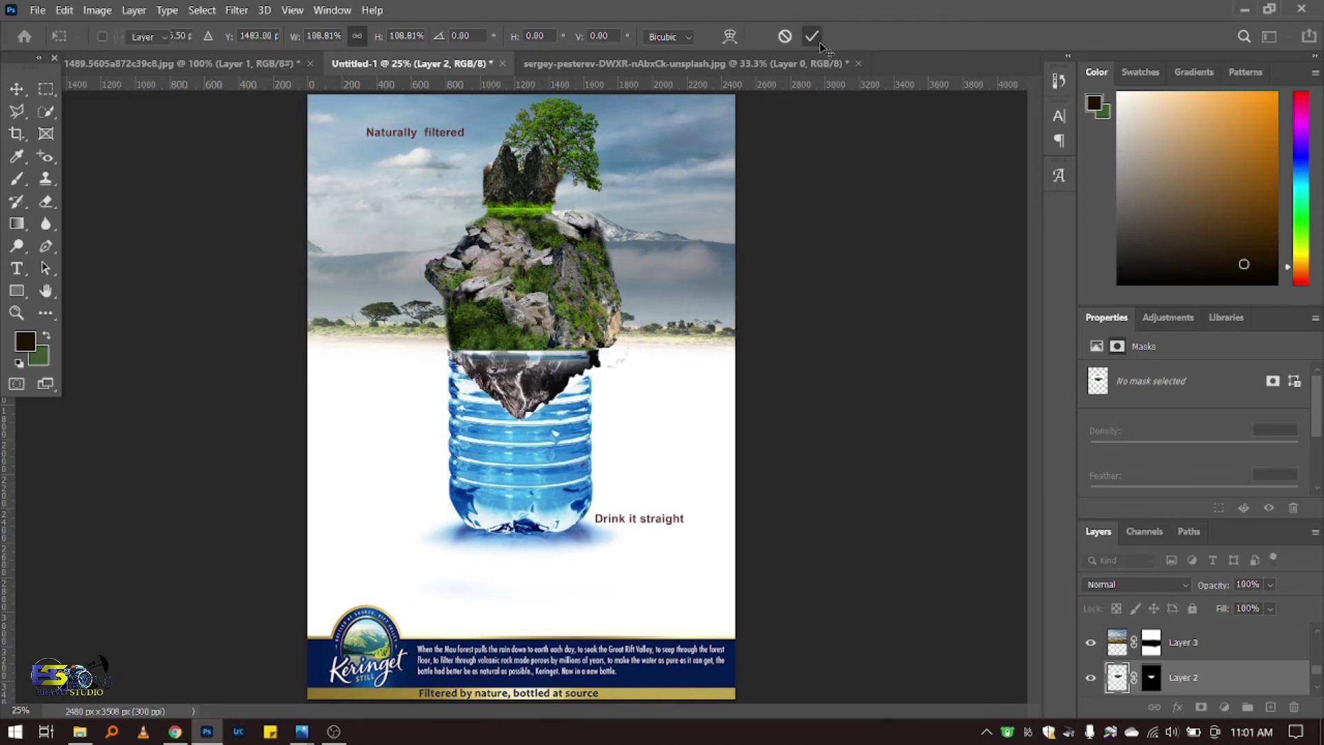
Step: Paint black on Layer 2's mask to remove the white fragment beside the rock
click(1150, 678)
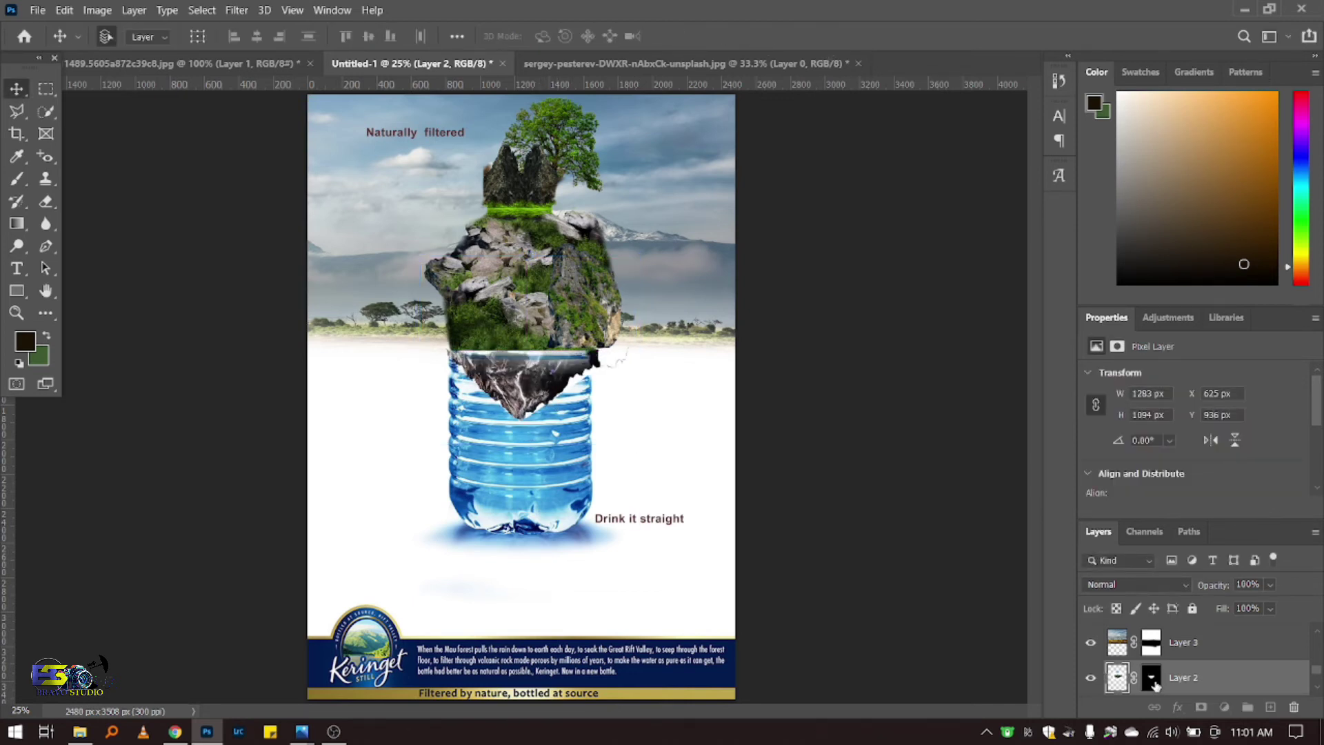
key(d)
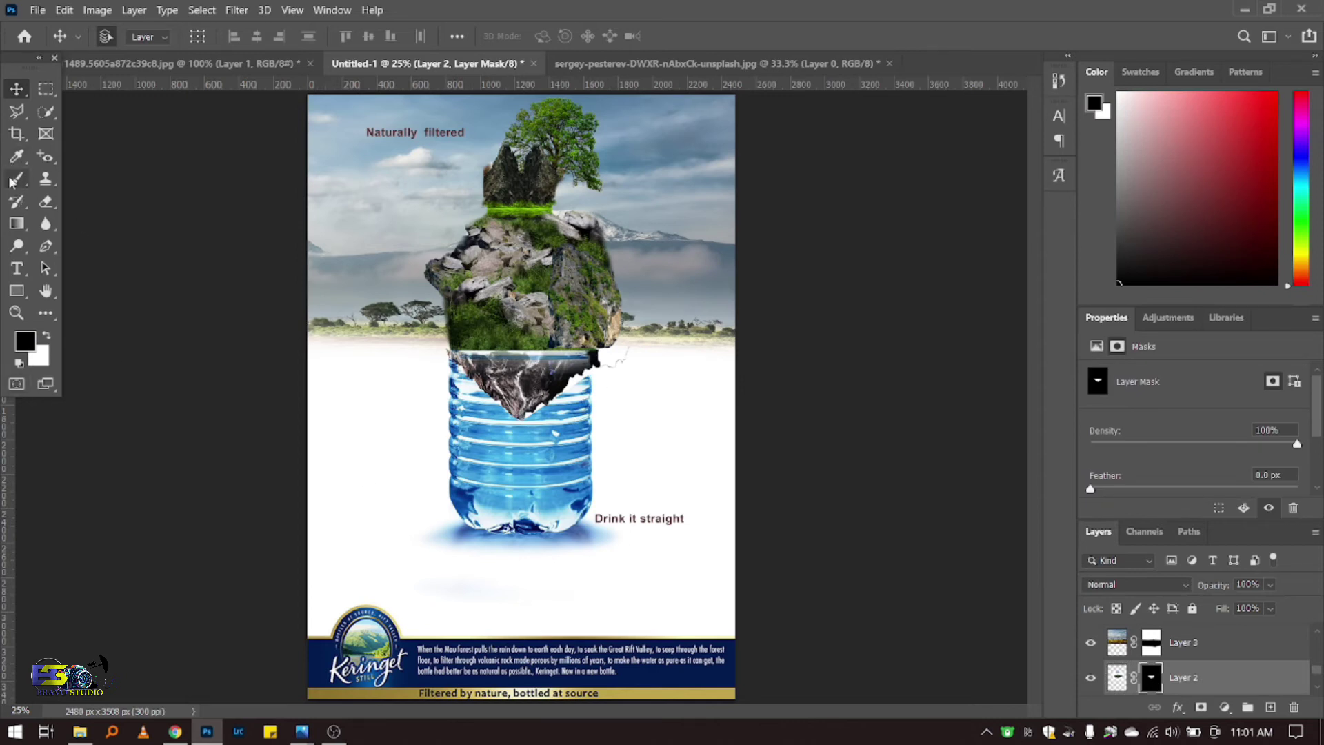
click(17, 178)
drag(625, 338, 608, 363)
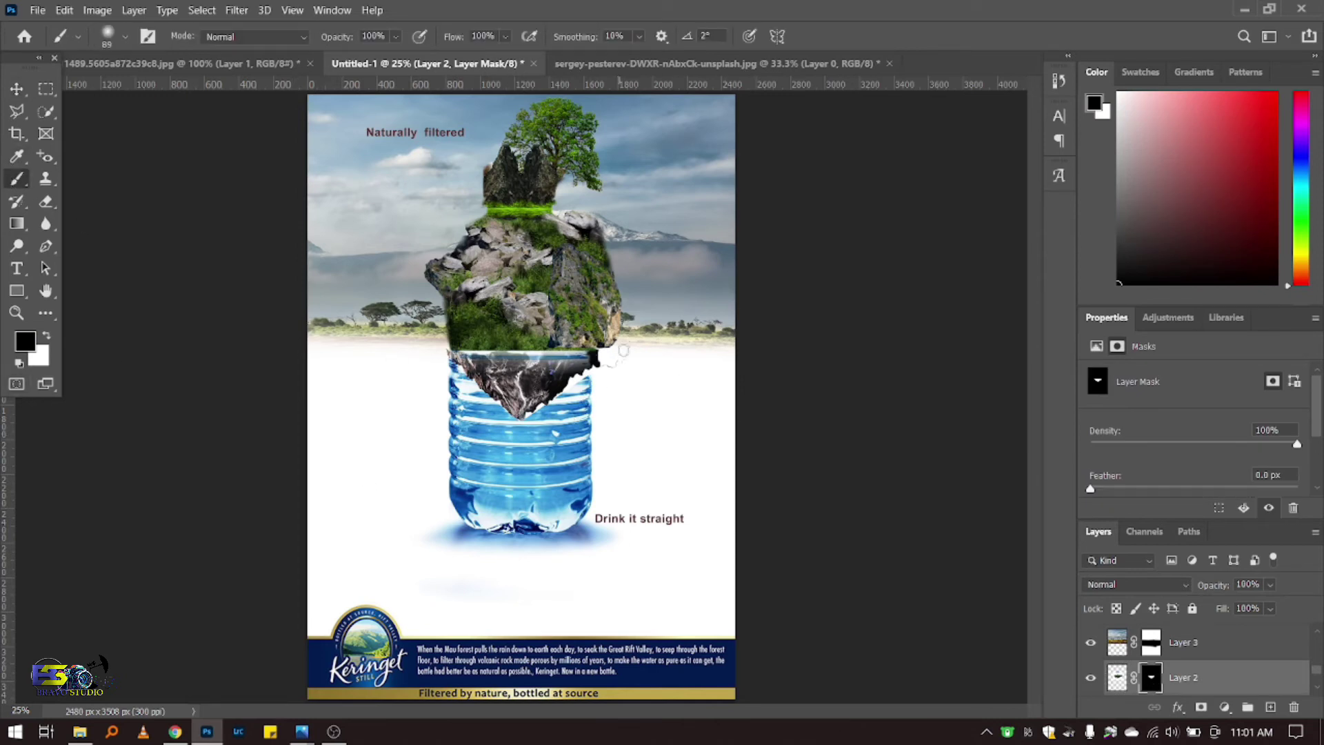
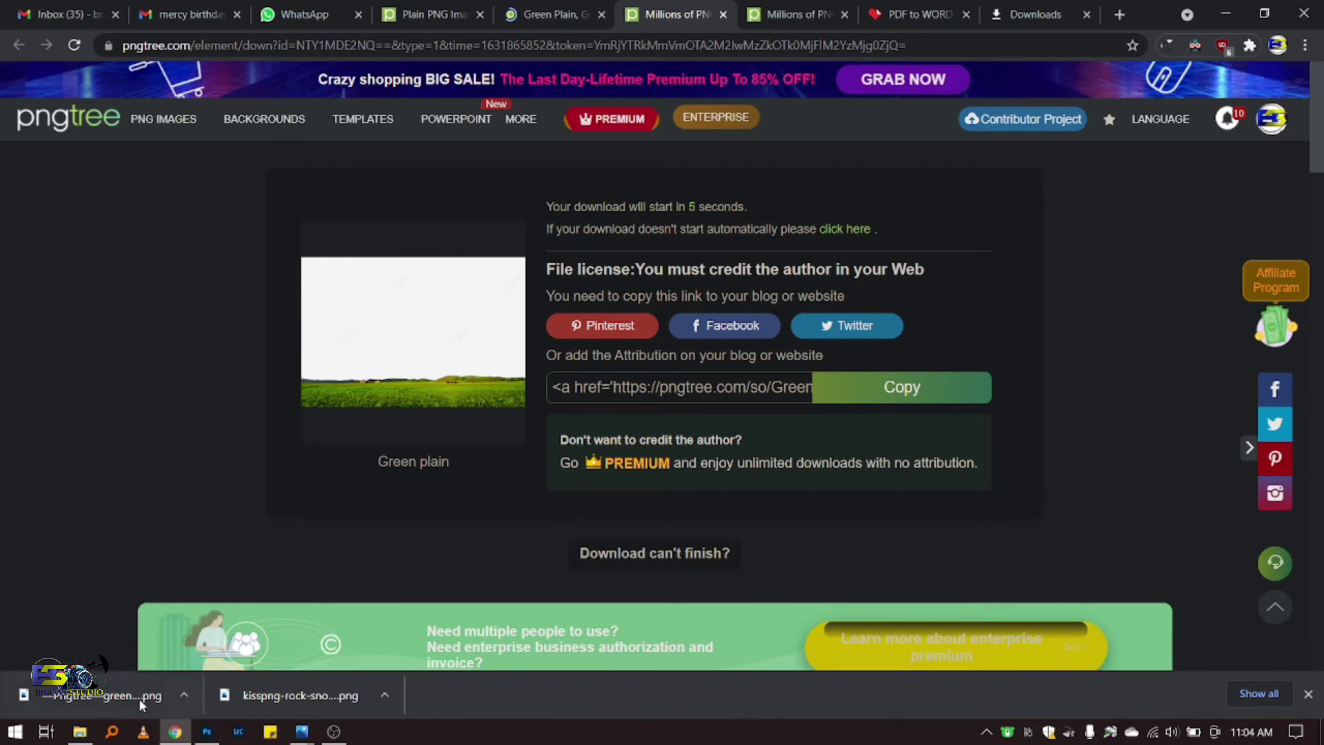
Step: Drag the downloaded green plain PNG from Chrome into the Photoshop bottle poster
mouse_move(138, 696)
mouse_down()
mouse_move(209, 734)
mouse_move(650, 359)
mouse_up()
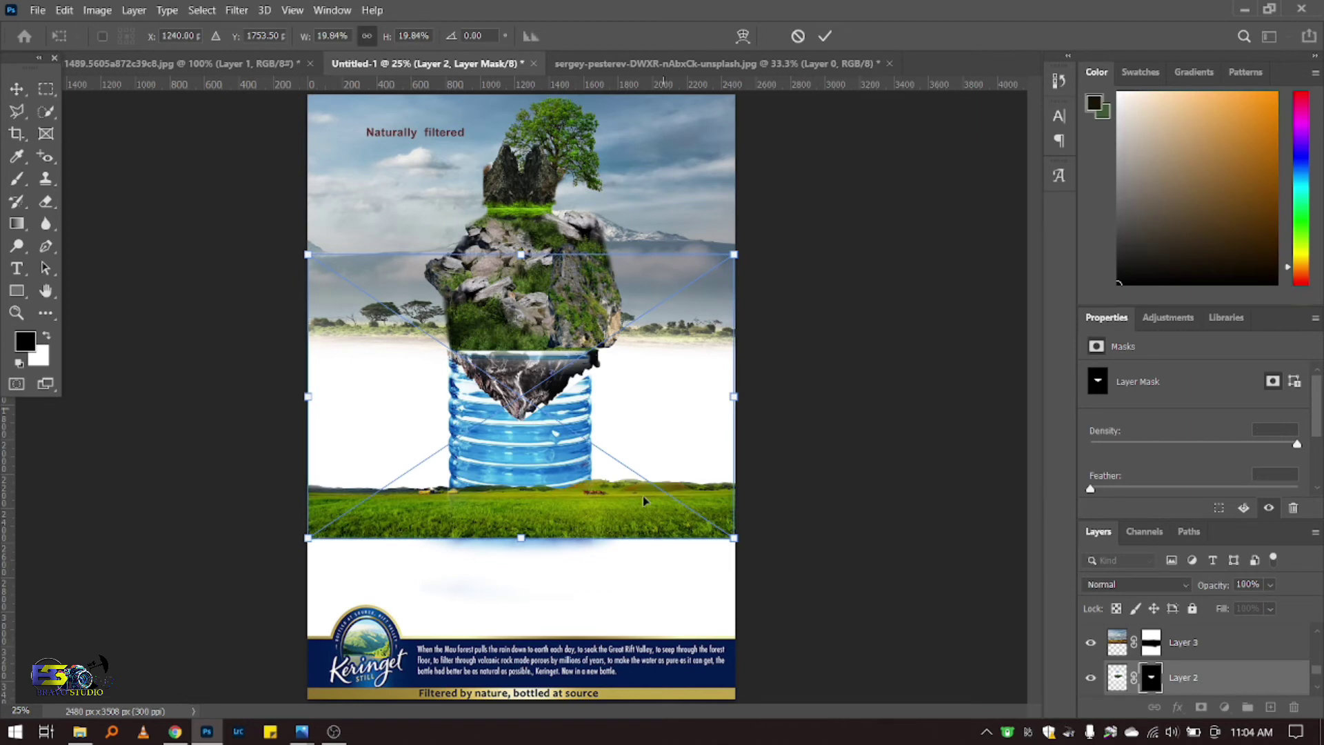
Step: Position the green plain image so its grass runs across the horizon above the bottle, and commit it
mouse_move(643, 500)
mouse_down()
mouse_move(638, 336)
mouse_move(627, 365)
mouse_up()
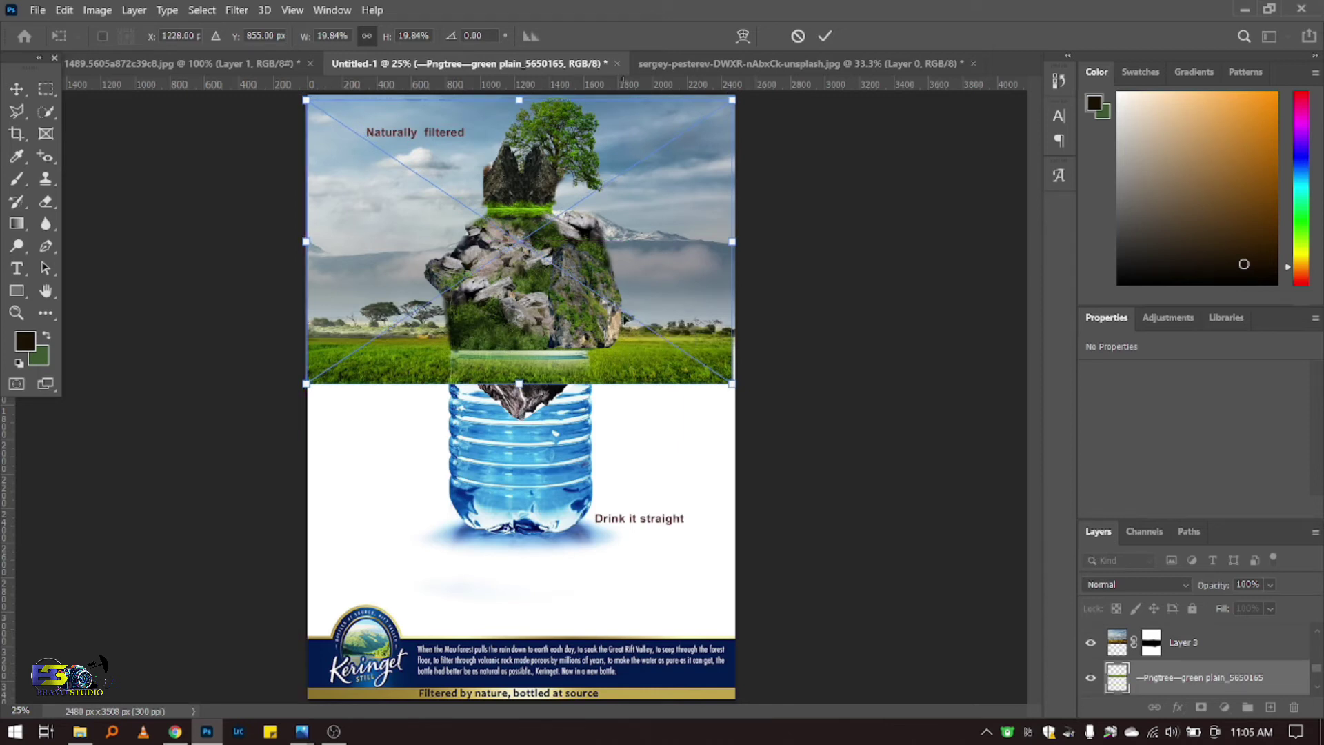
drag(650, 362, 648, 356)
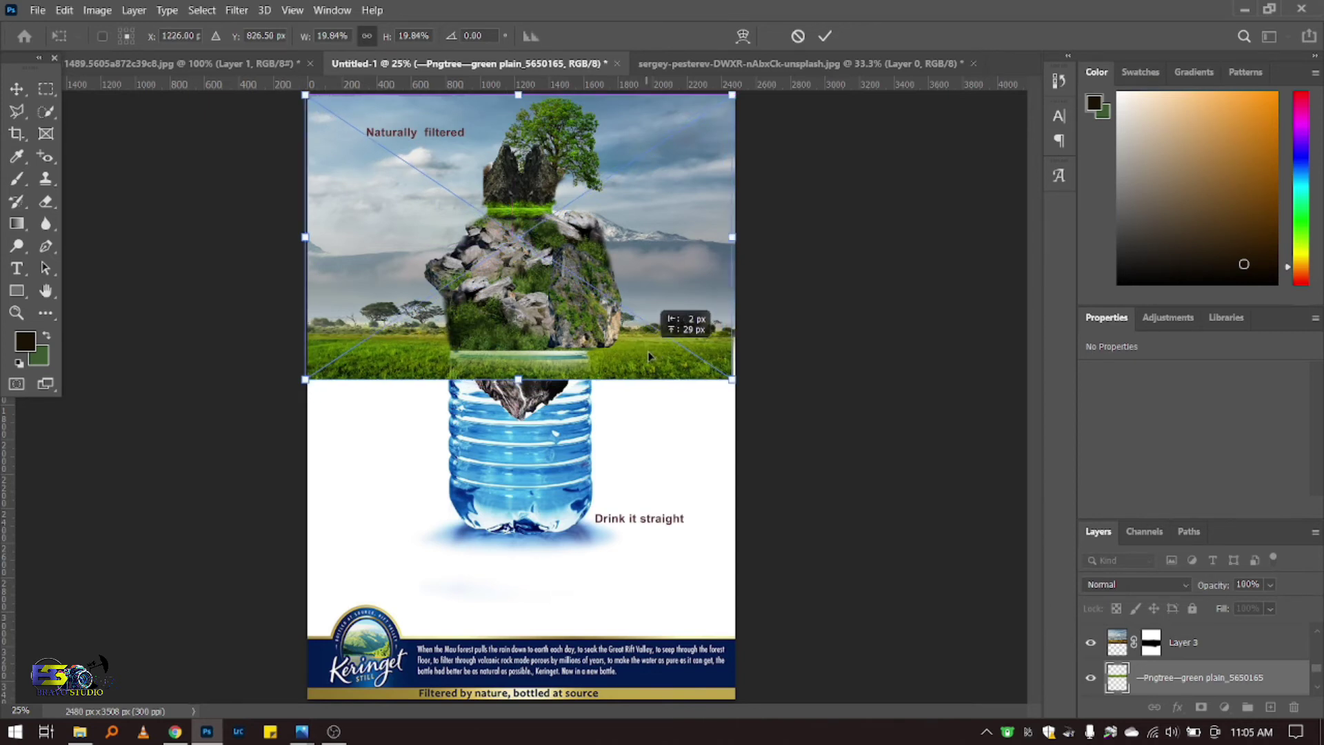
click(825, 36)
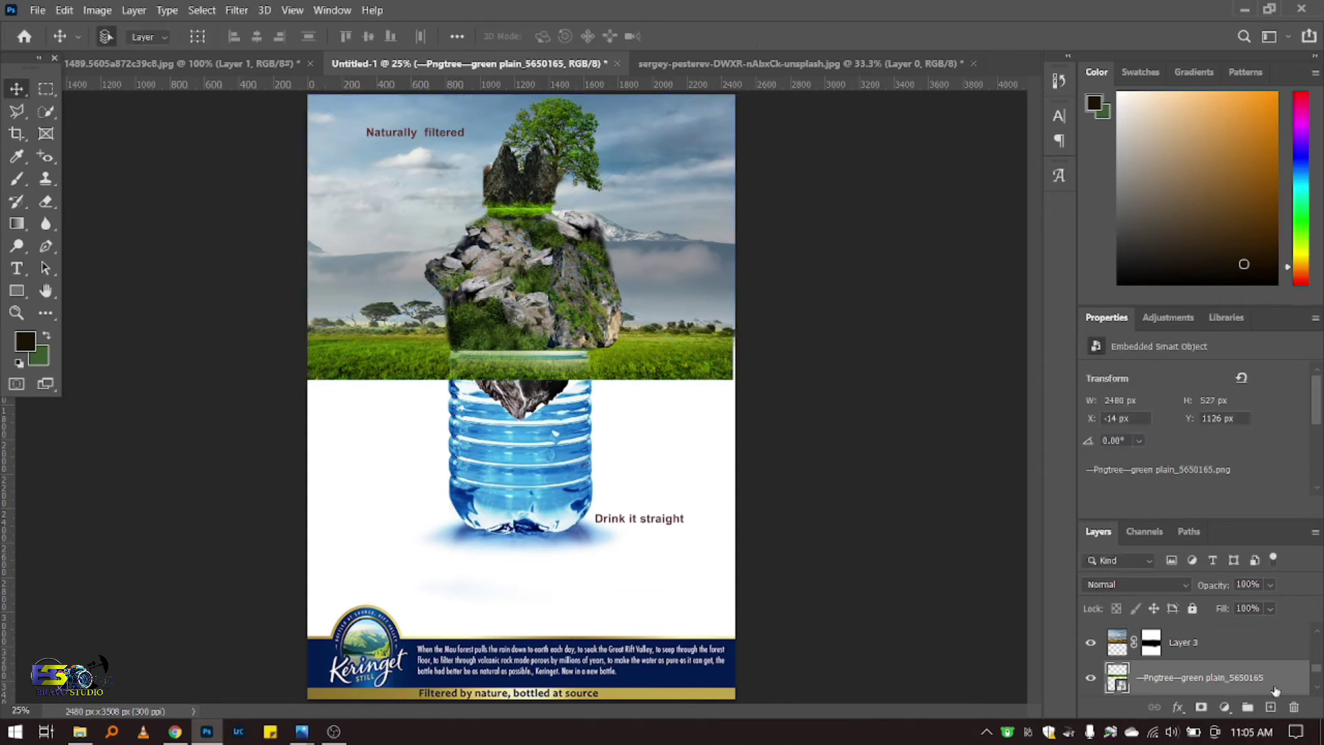
Step: Move the green plain layer above the rock copy layer and nudge the grass under the rock
drag(1213, 678, 1278, 617)
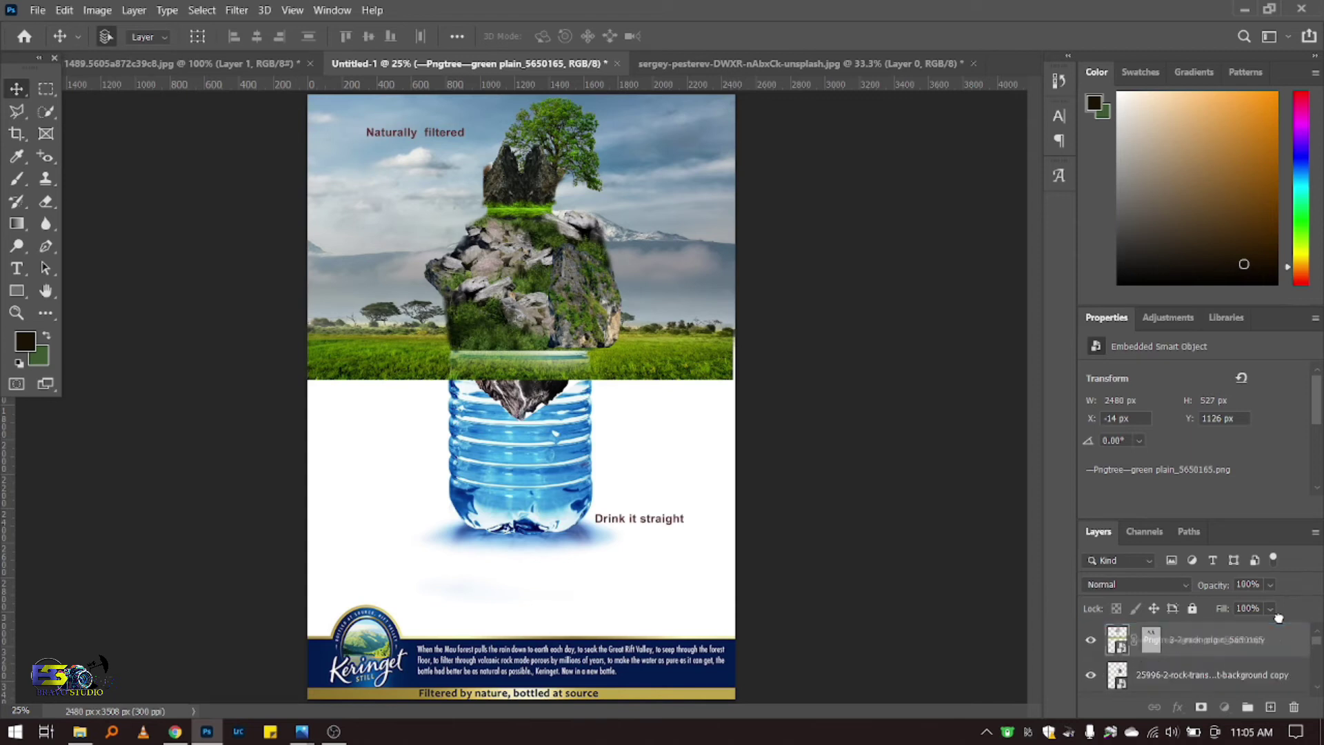
drag(1279, 617, 1275, 629)
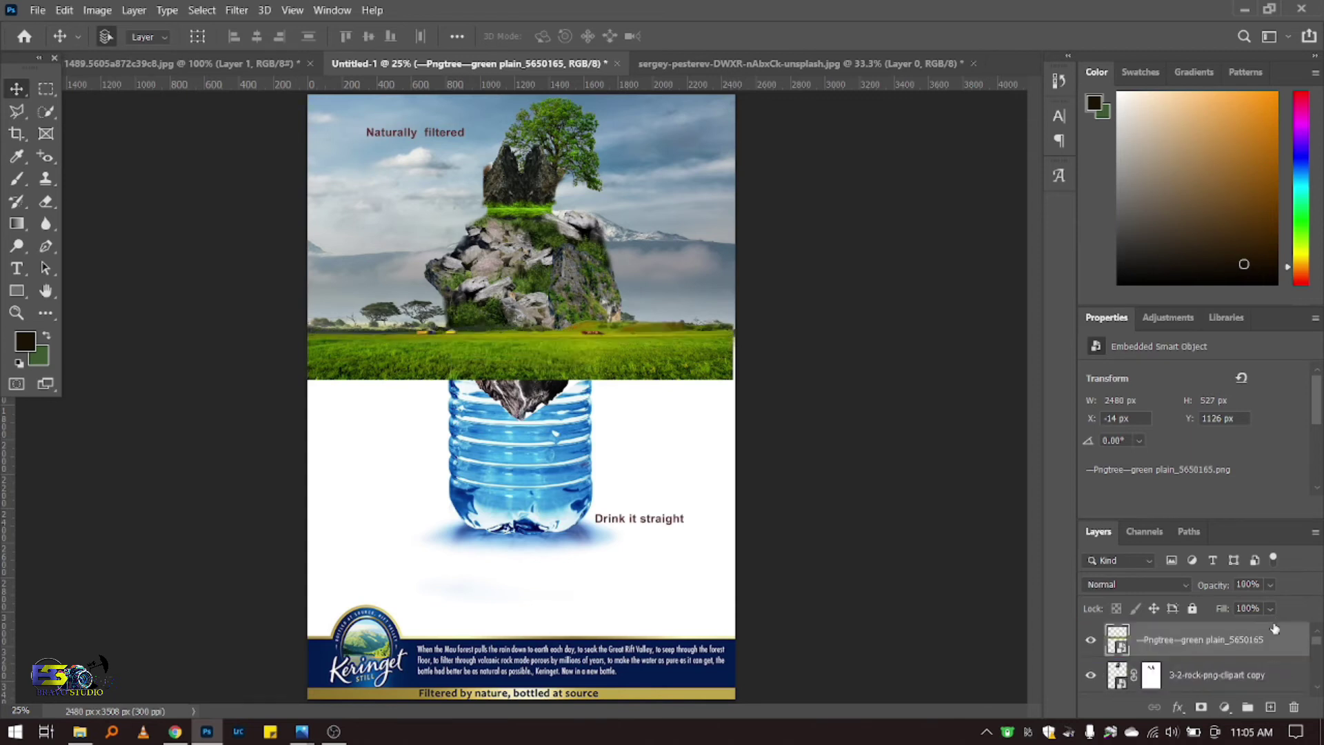
drag(701, 365, 698, 374)
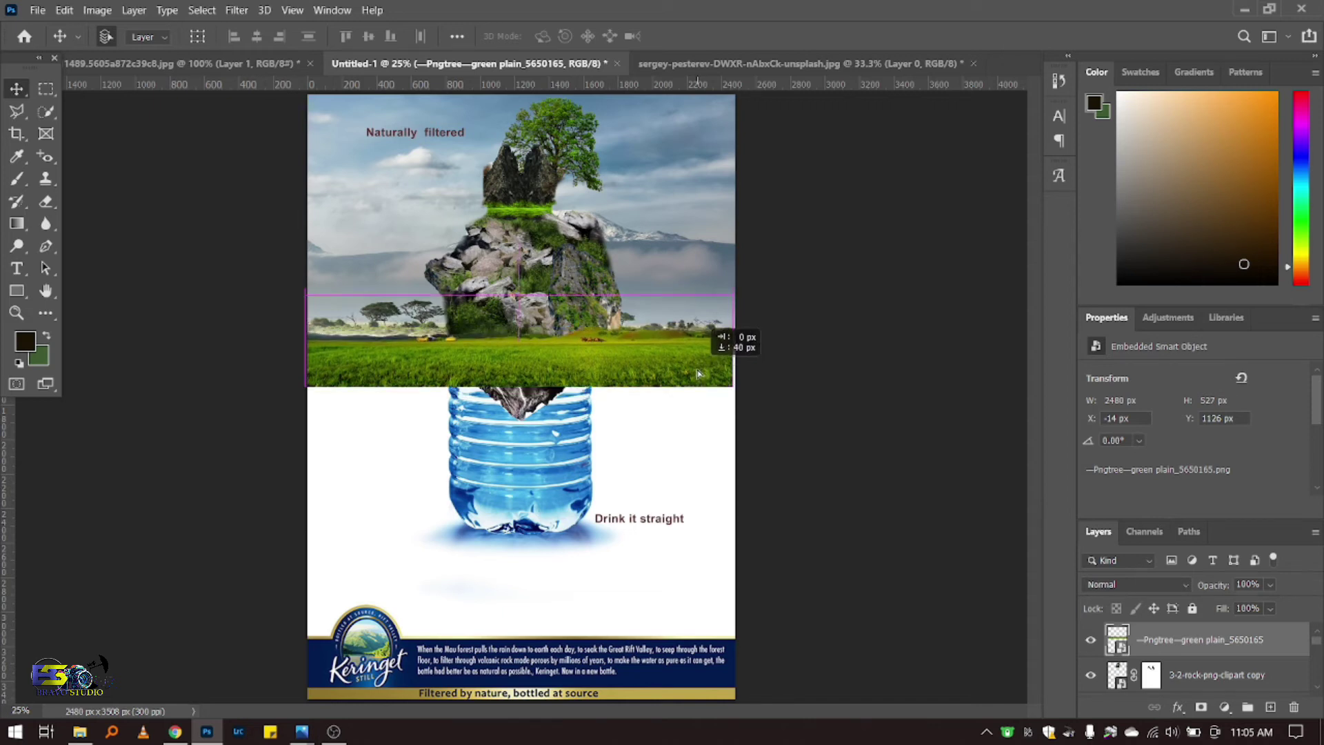
drag(698, 374, 700, 369)
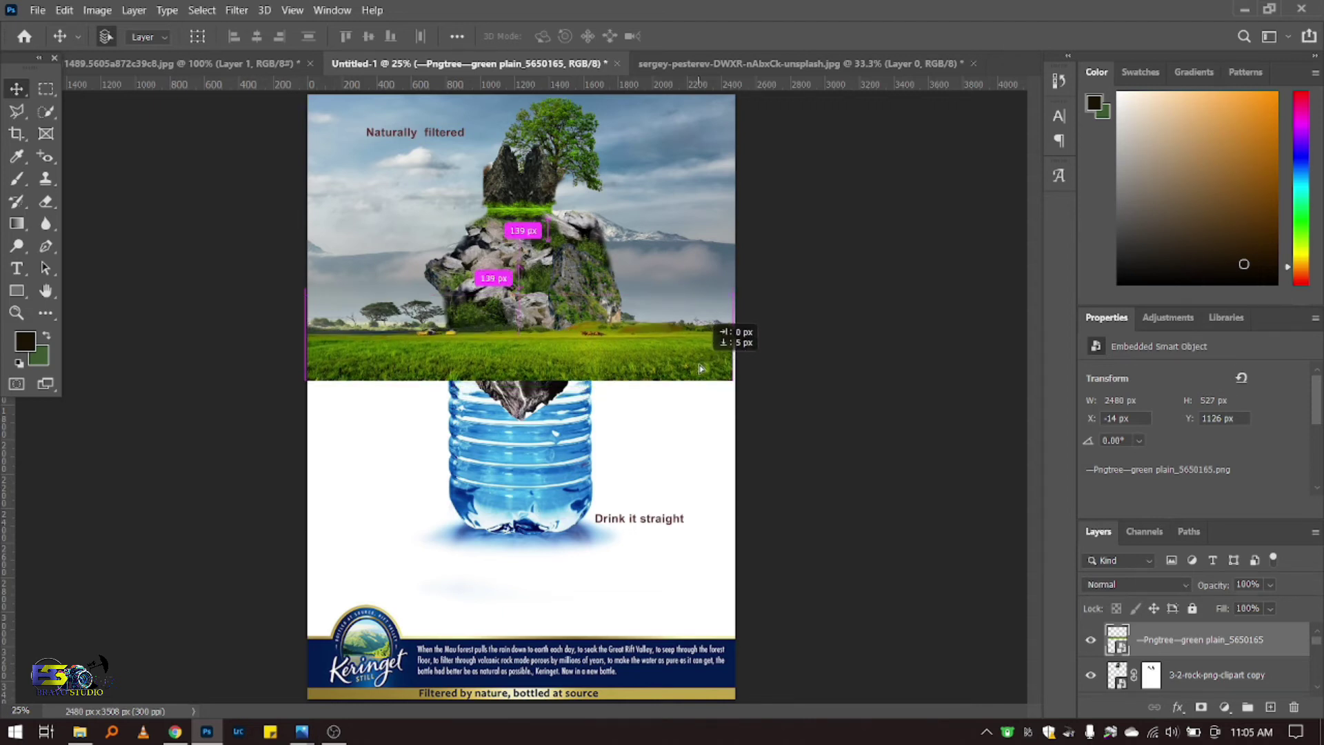
Step: Add a layer mask to the grass and paint black so the rock's base shows through
click(1200, 707)
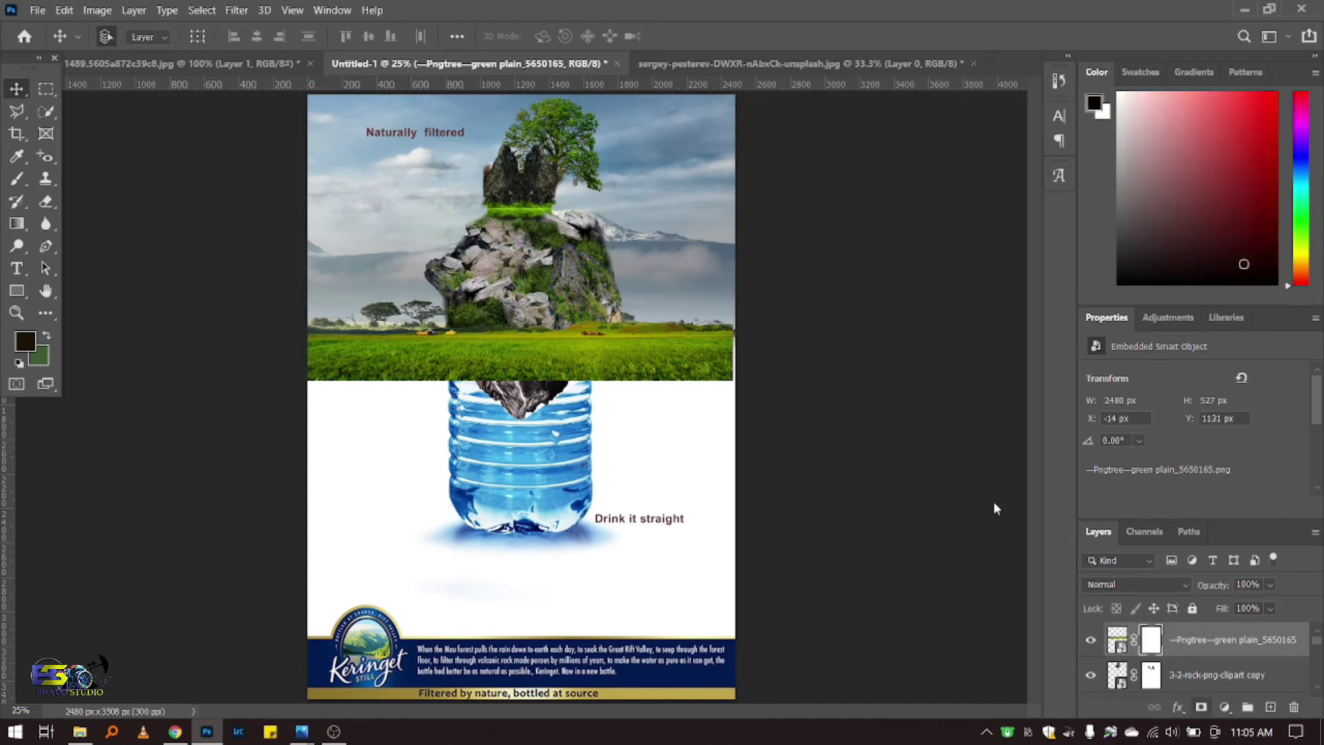
key(b)
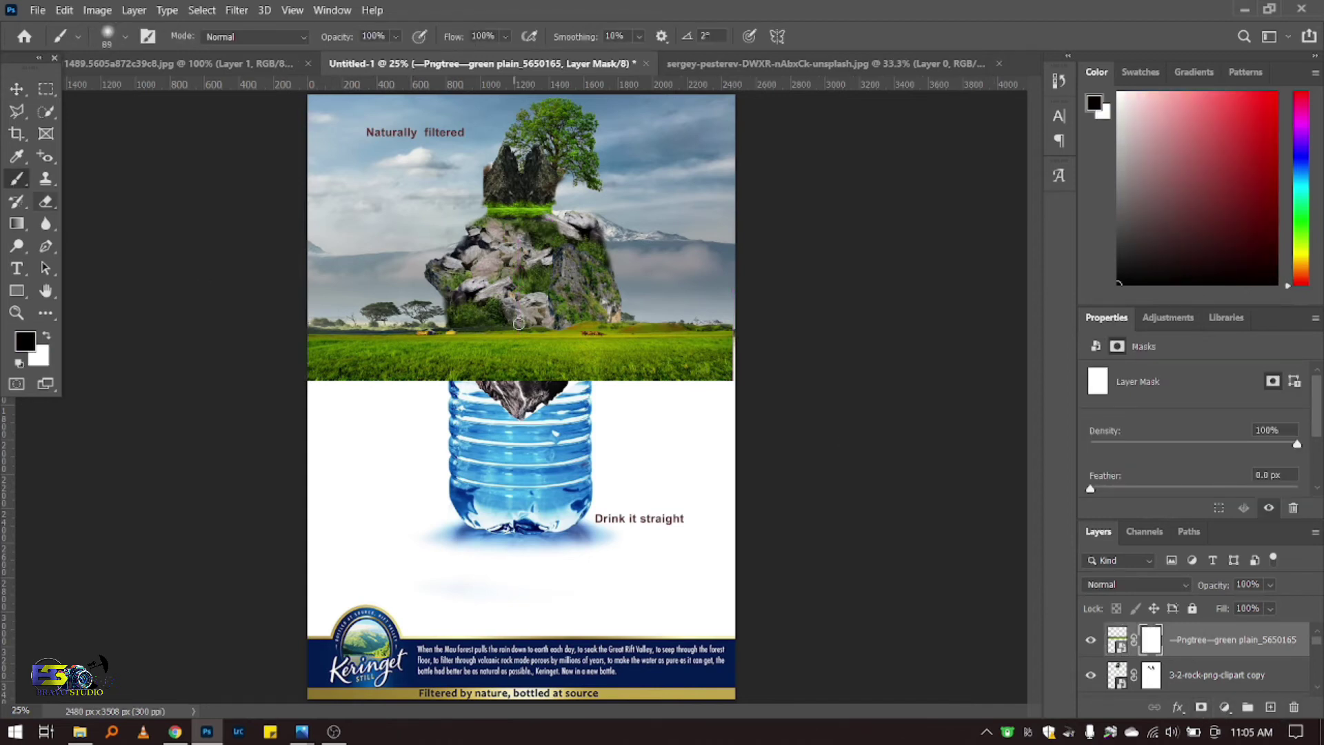
drag(494, 325, 514, 333)
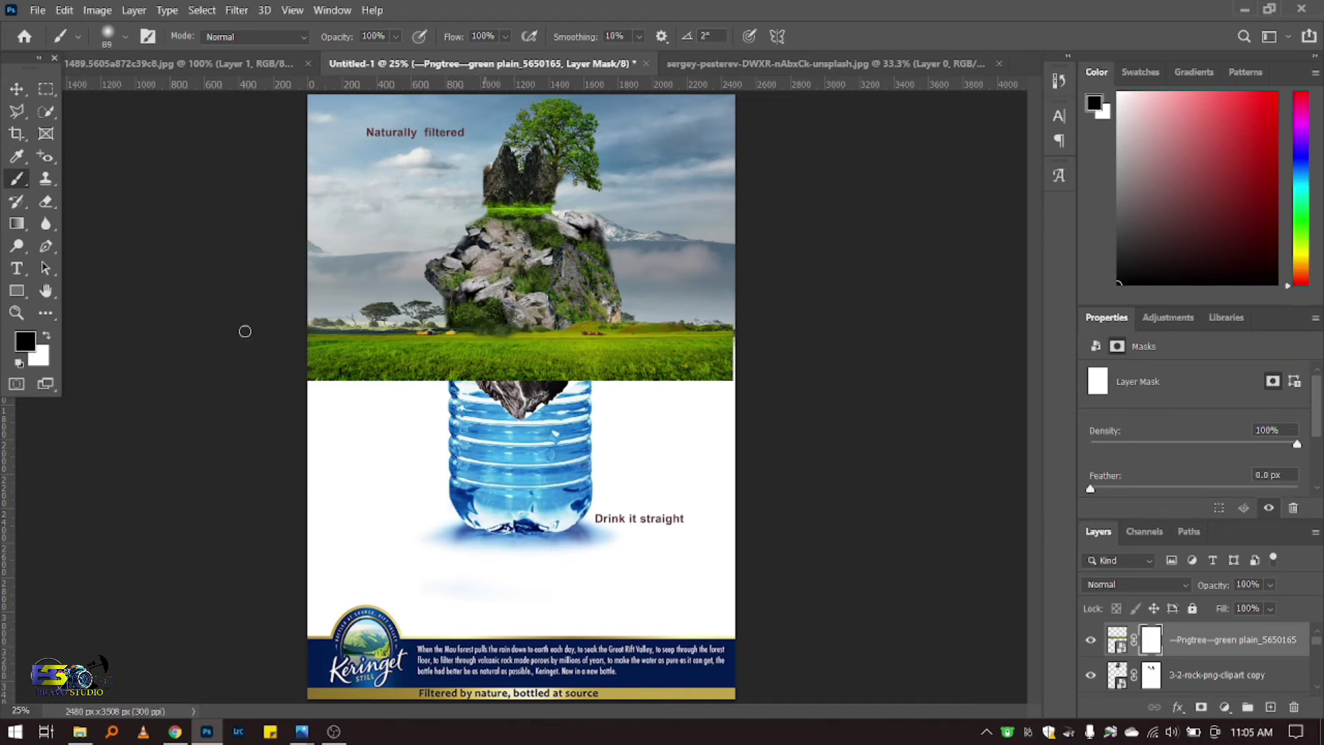
mouse_move(465, 334)
mouse_down()
mouse_move(737, 322)
mouse_move(669, 326)
mouse_move(711, 324)
mouse_up()
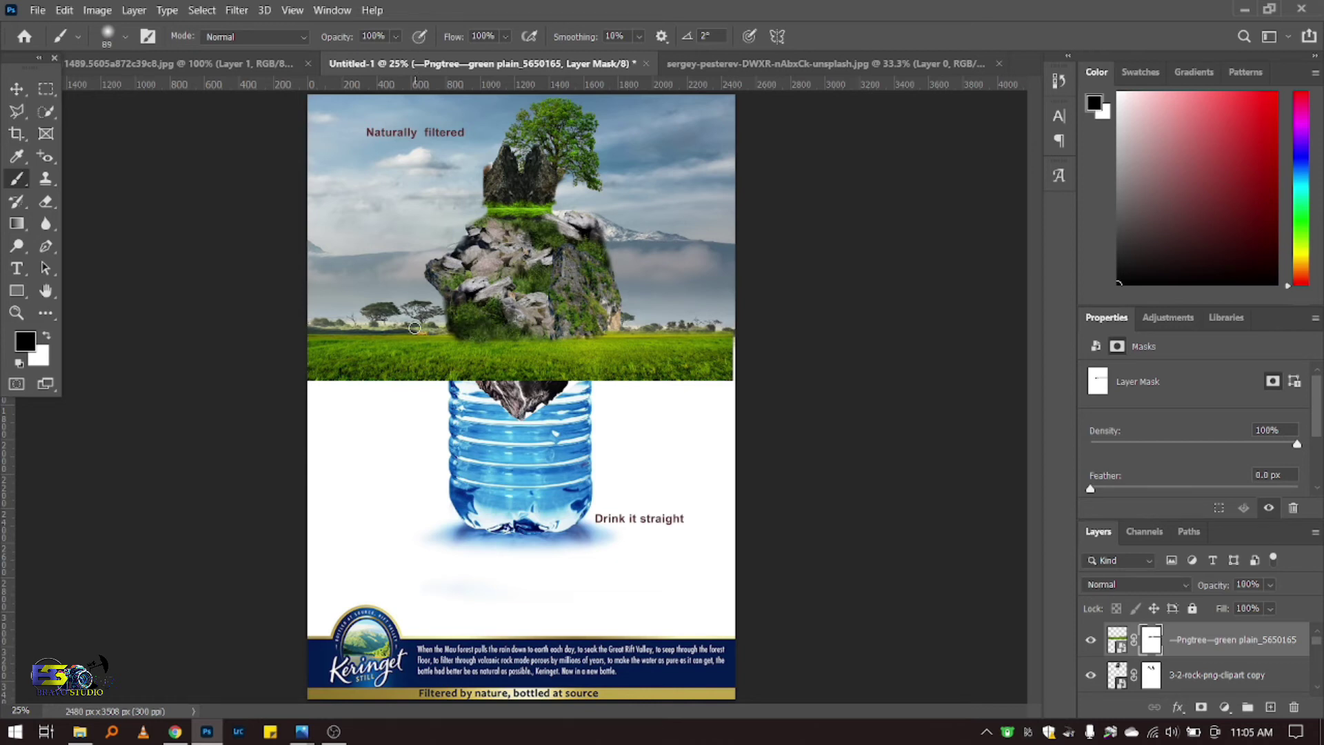
mouse_move(414, 328)
mouse_down()
mouse_move(266, 326)
mouse_move(510, 327)
mouse_up()
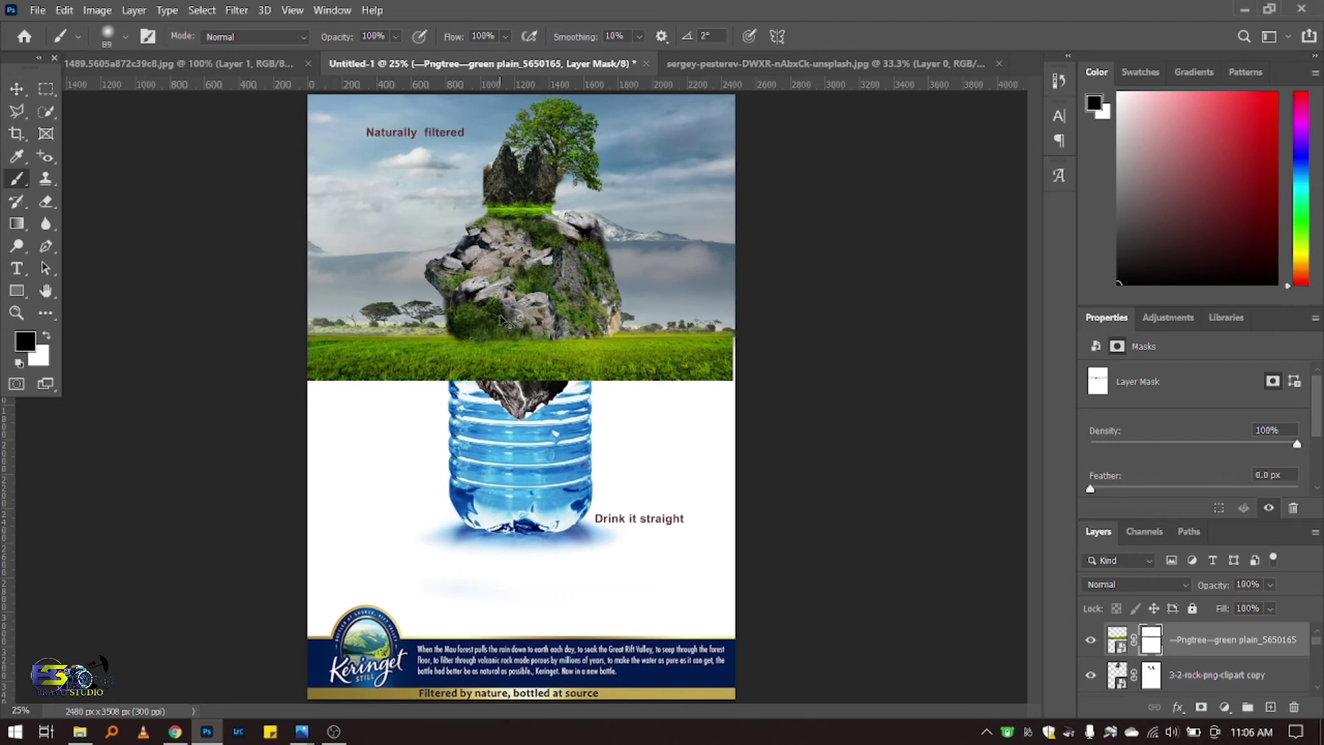
Step: Stretch the grass layer to 100.56% width so it spans the whole poster
key(ctrl+t)
drag(734, 237, 736, 237)
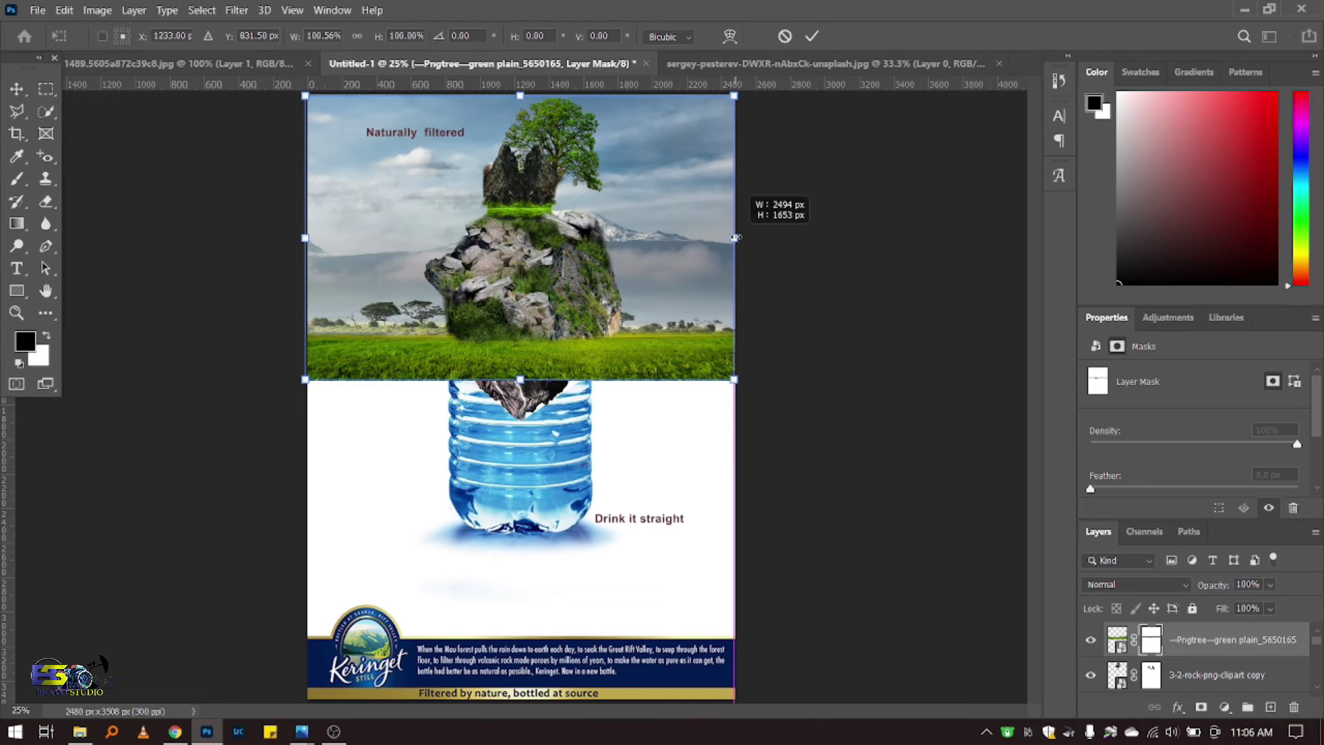
key(Return)
Step: Fade the grass's bottom seam on the mask with a 161 px black brush at 71% opacity
key(b)
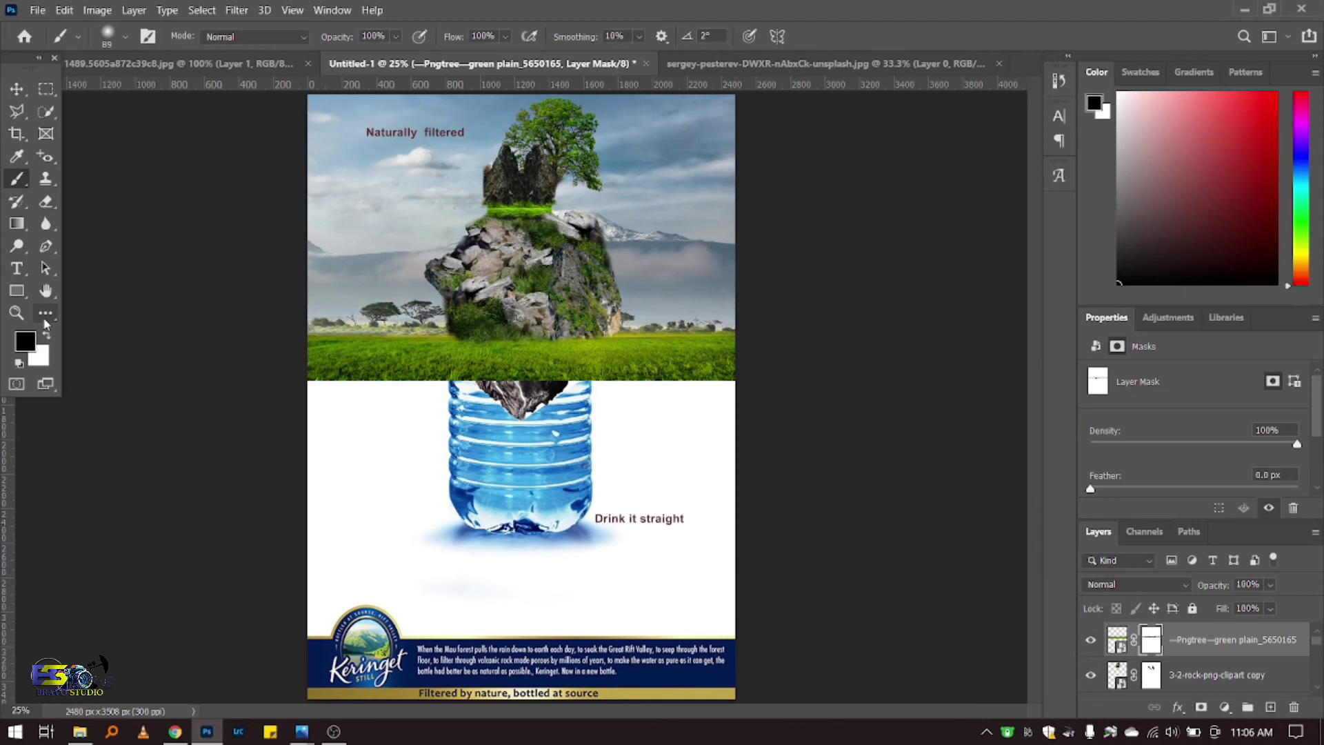
click(124, 37)
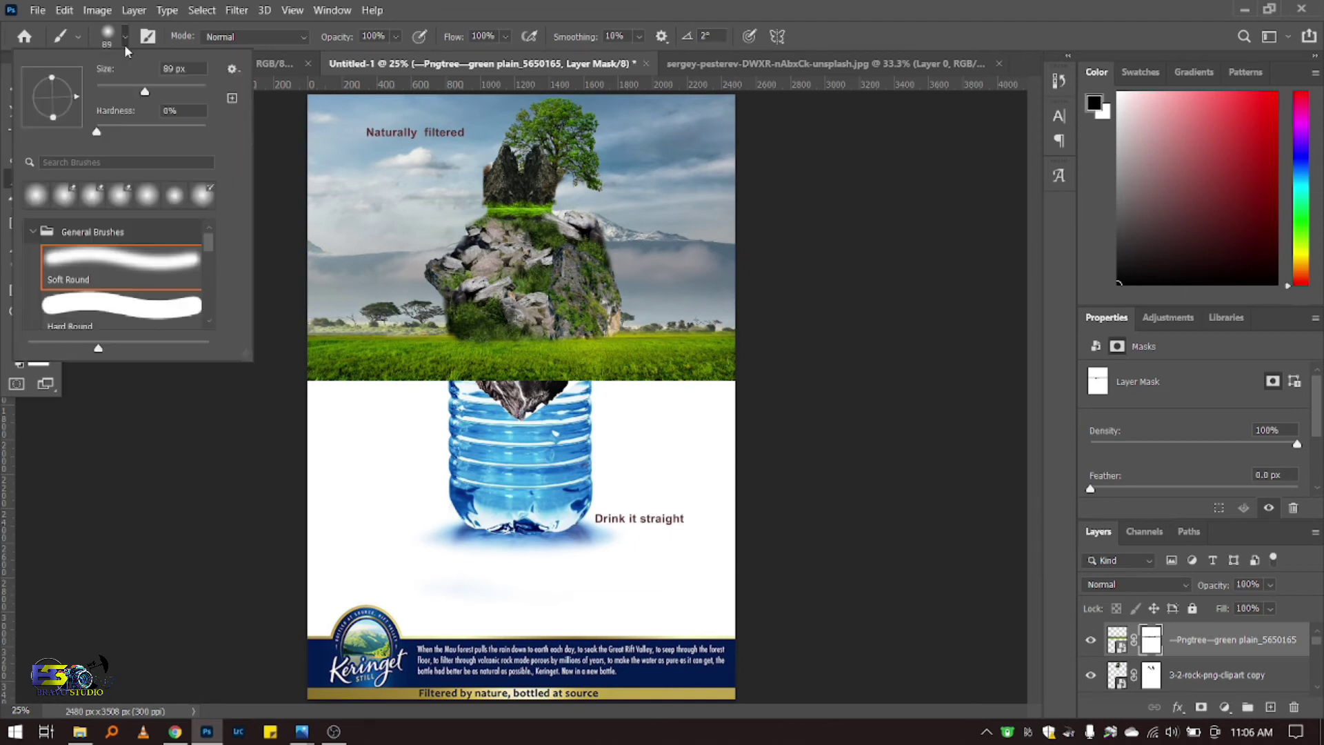
click(165, 85)
click(397, 37)
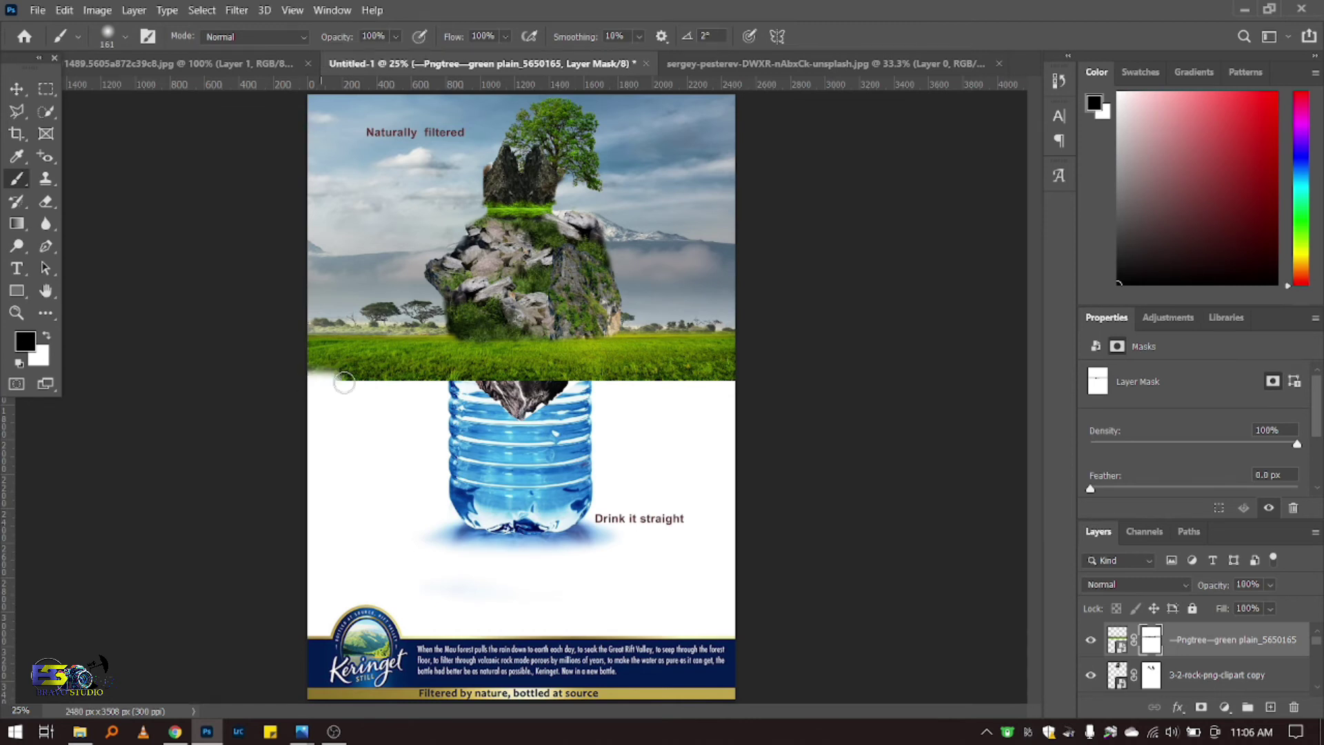
drag(344, 381, 848, 360)
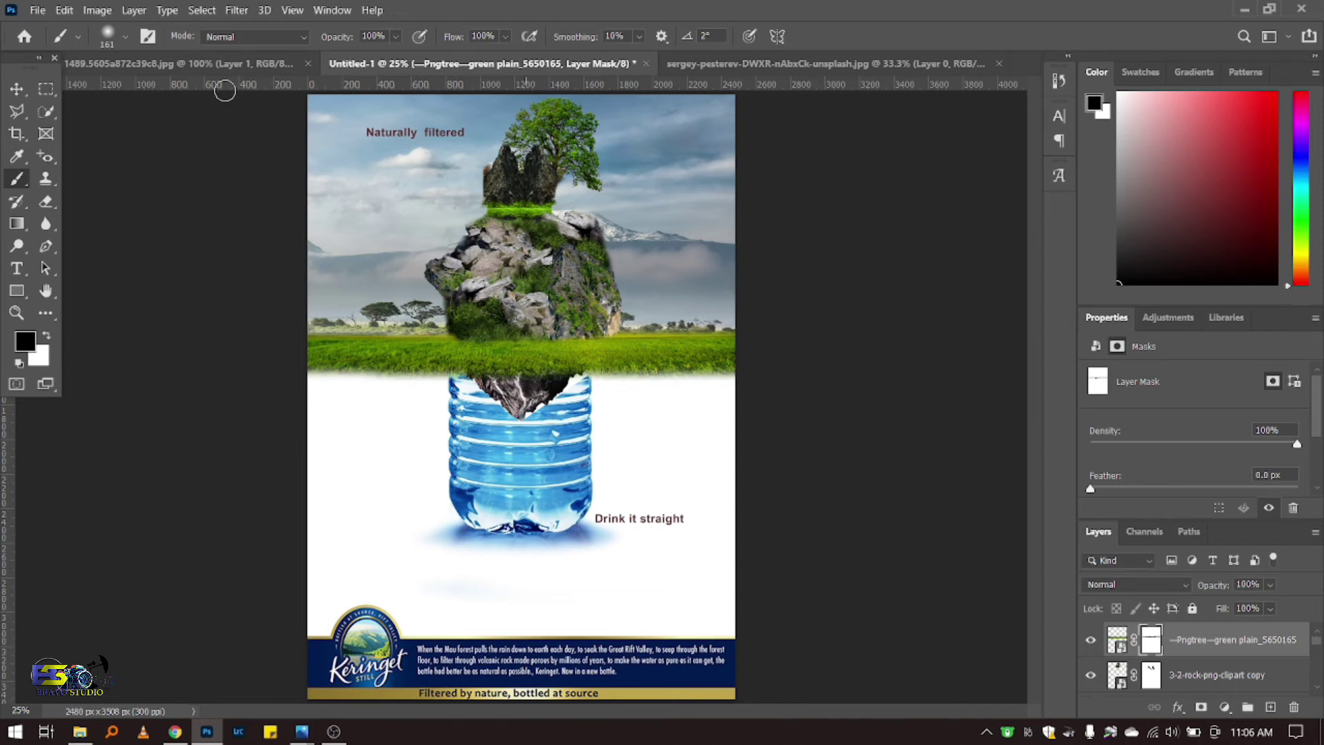
drag(397, 35, 371, 43)
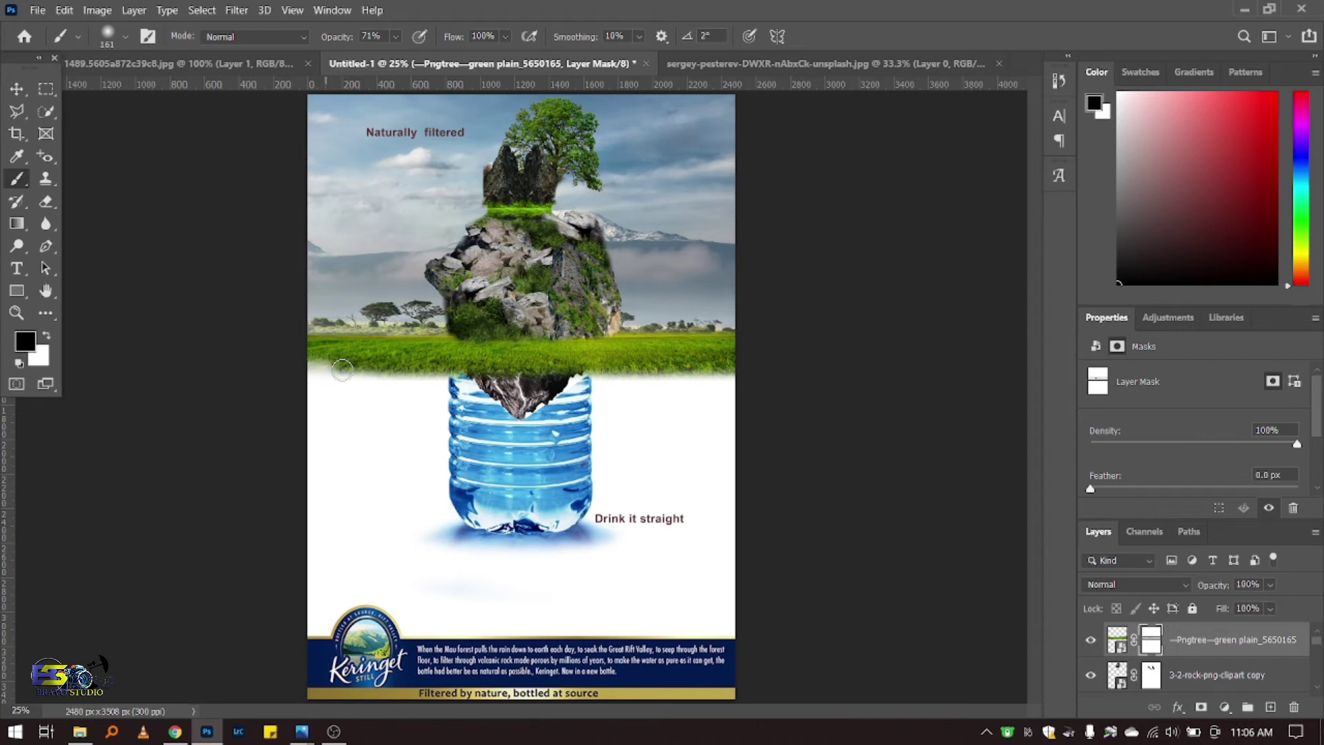
drag(342, 370, 805, 360)
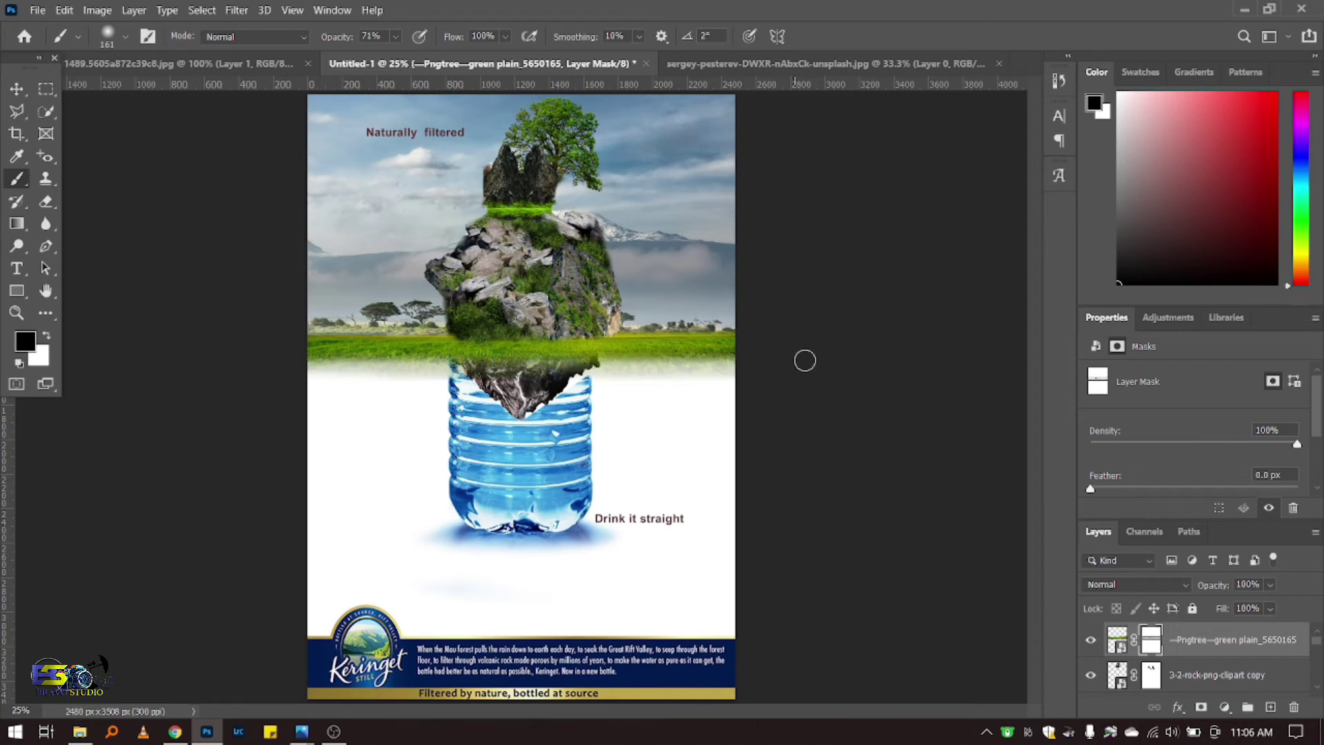
Step: Refine the grass's lower edge at 58% opacity, alternating white and black on the mask
click(46, 336)
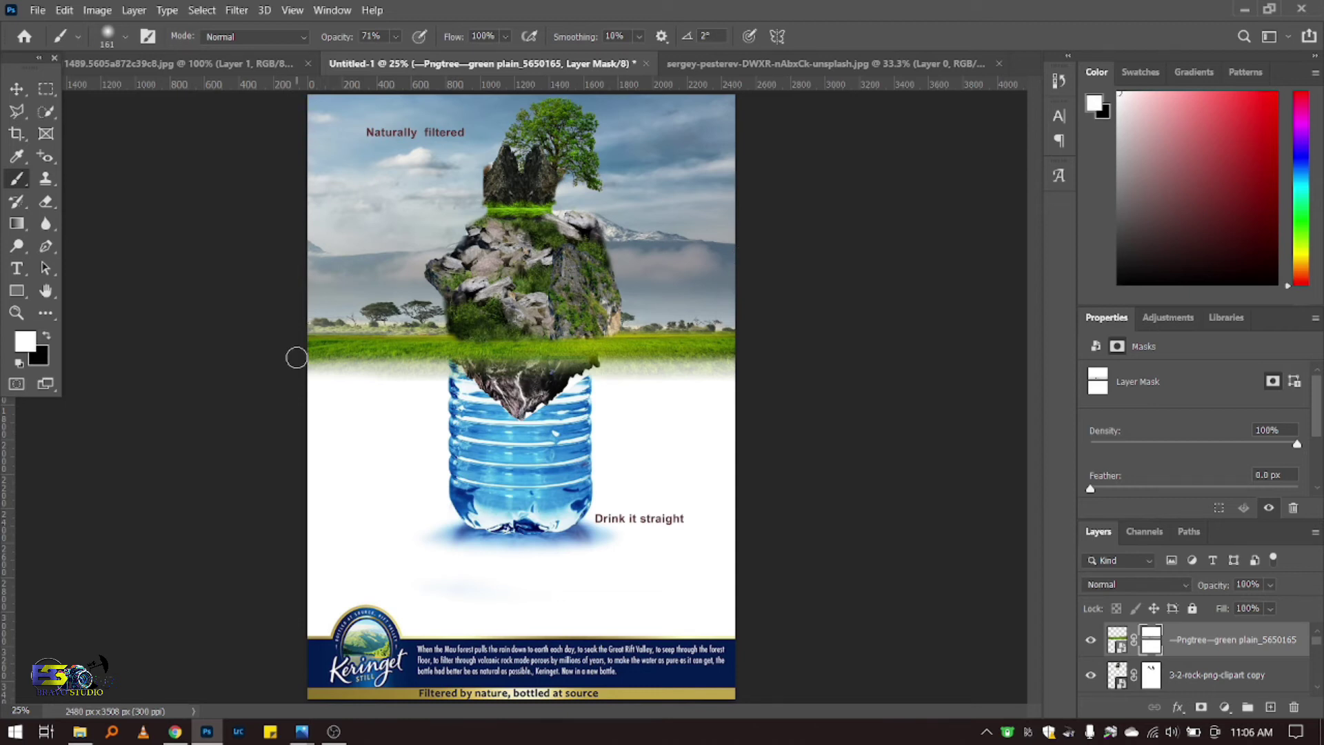
drag(297, 358, 593, 356)
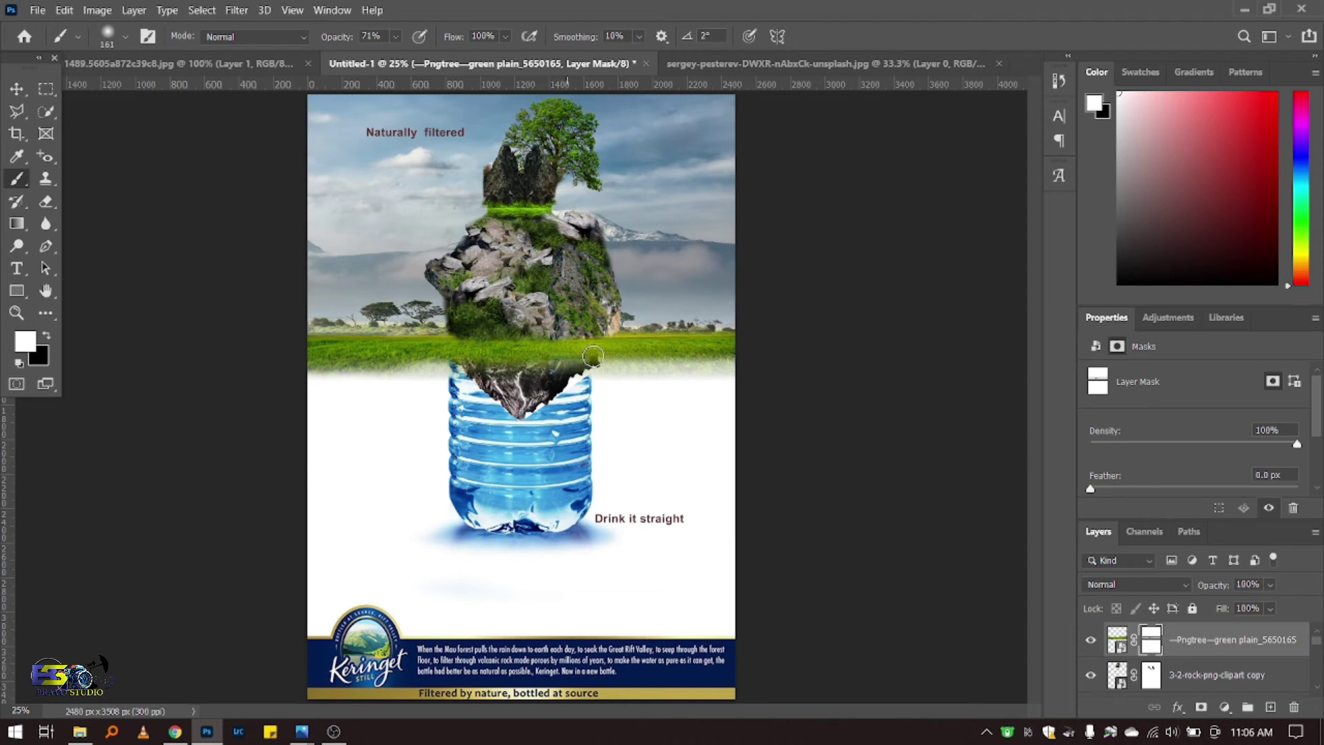
click(395, 36)
drag(412, 57, 400, 60)
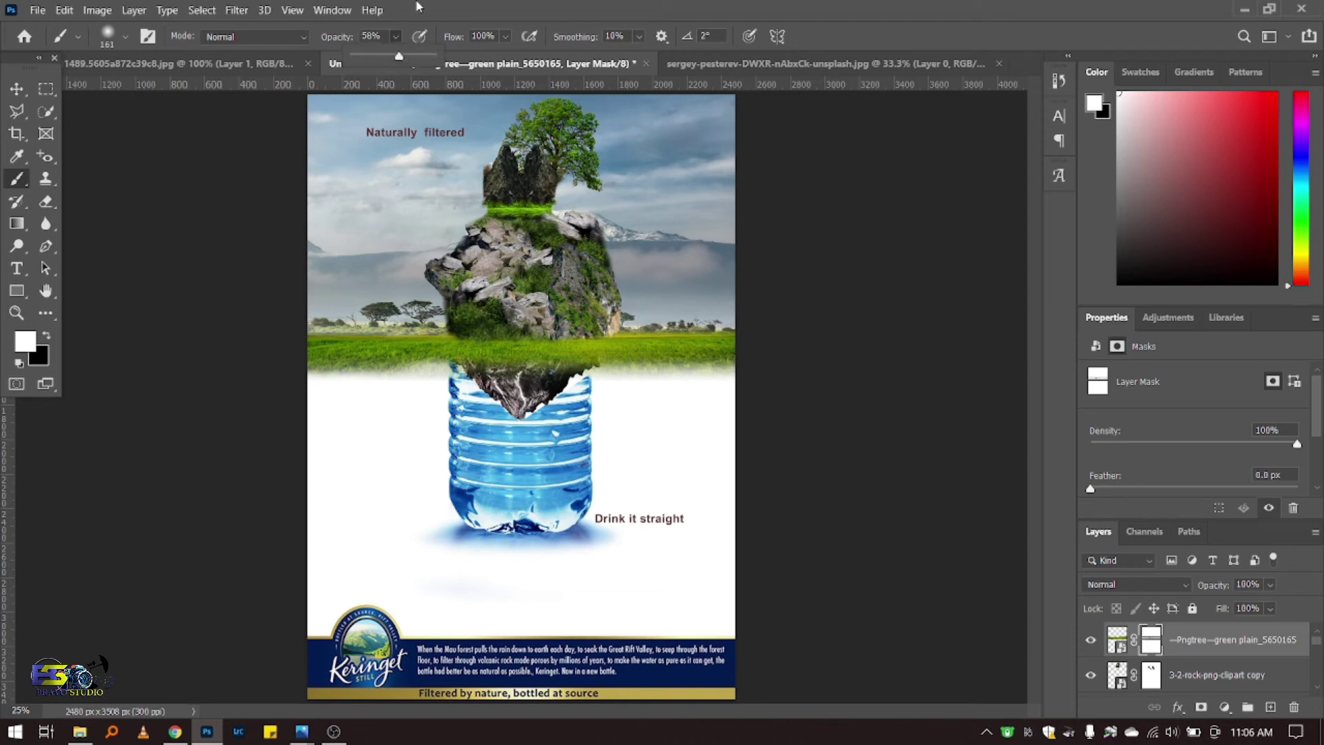
click(48, 338)
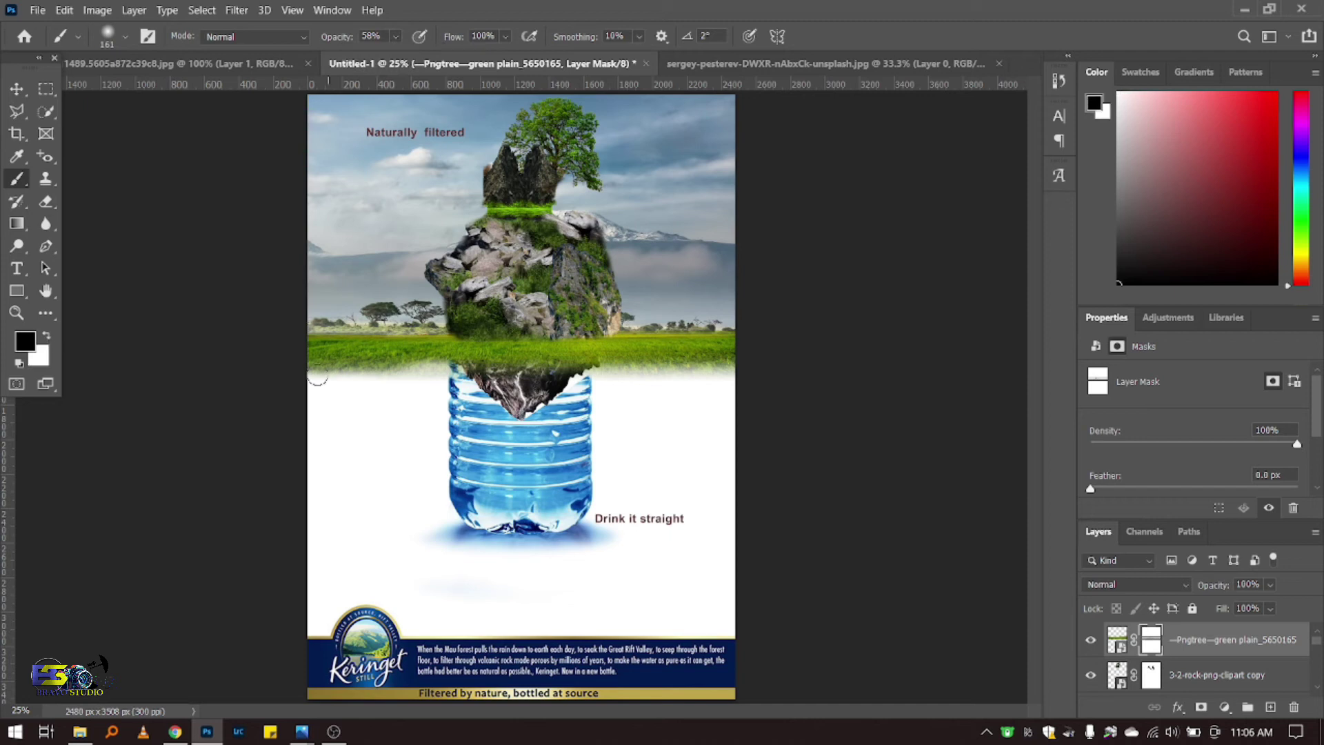
drag(353, 370, 730, 365)
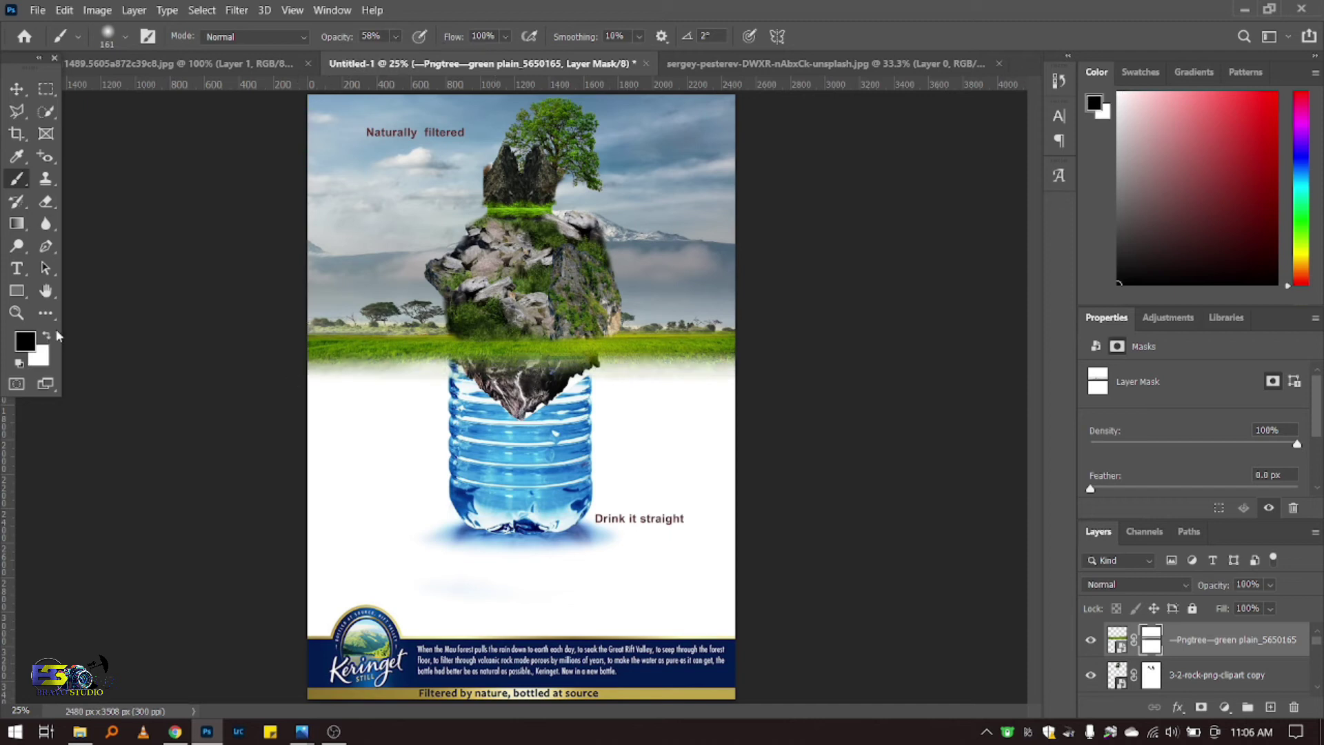
click(47, 335)
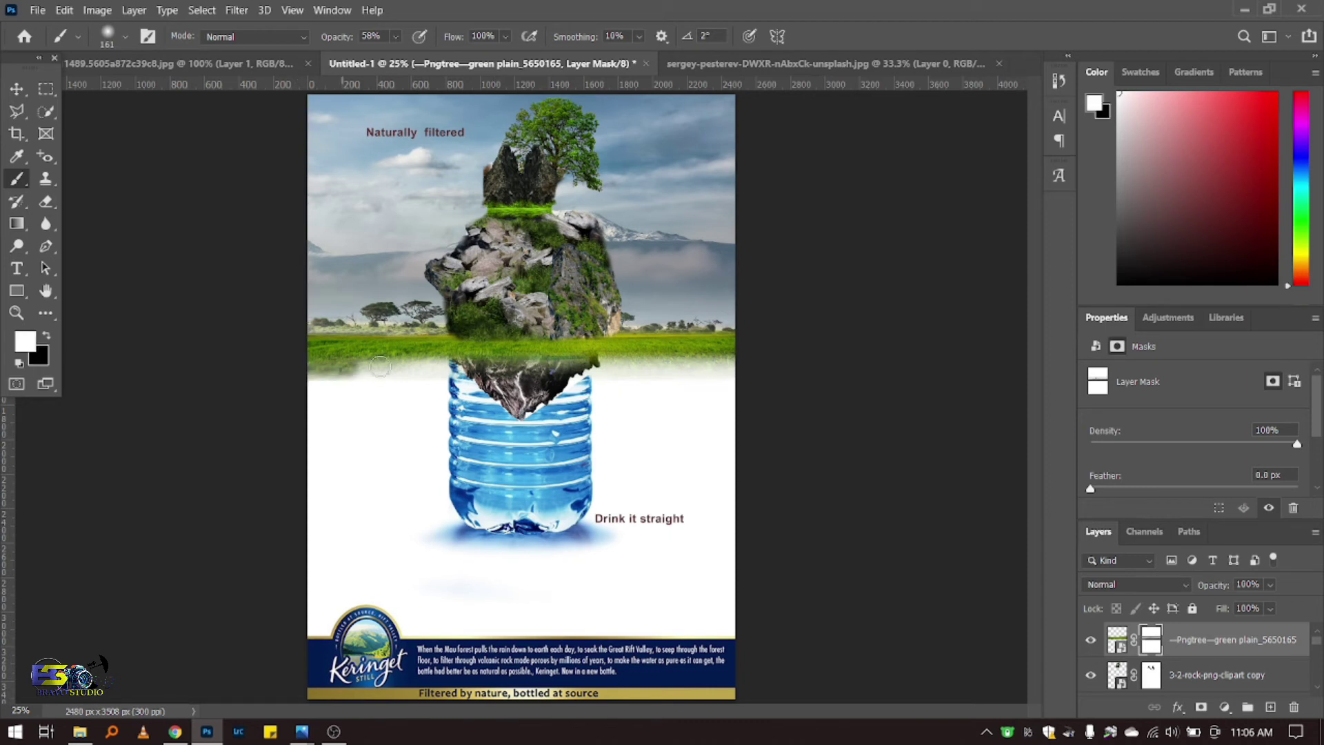
drag(380, 366, 819, 357)
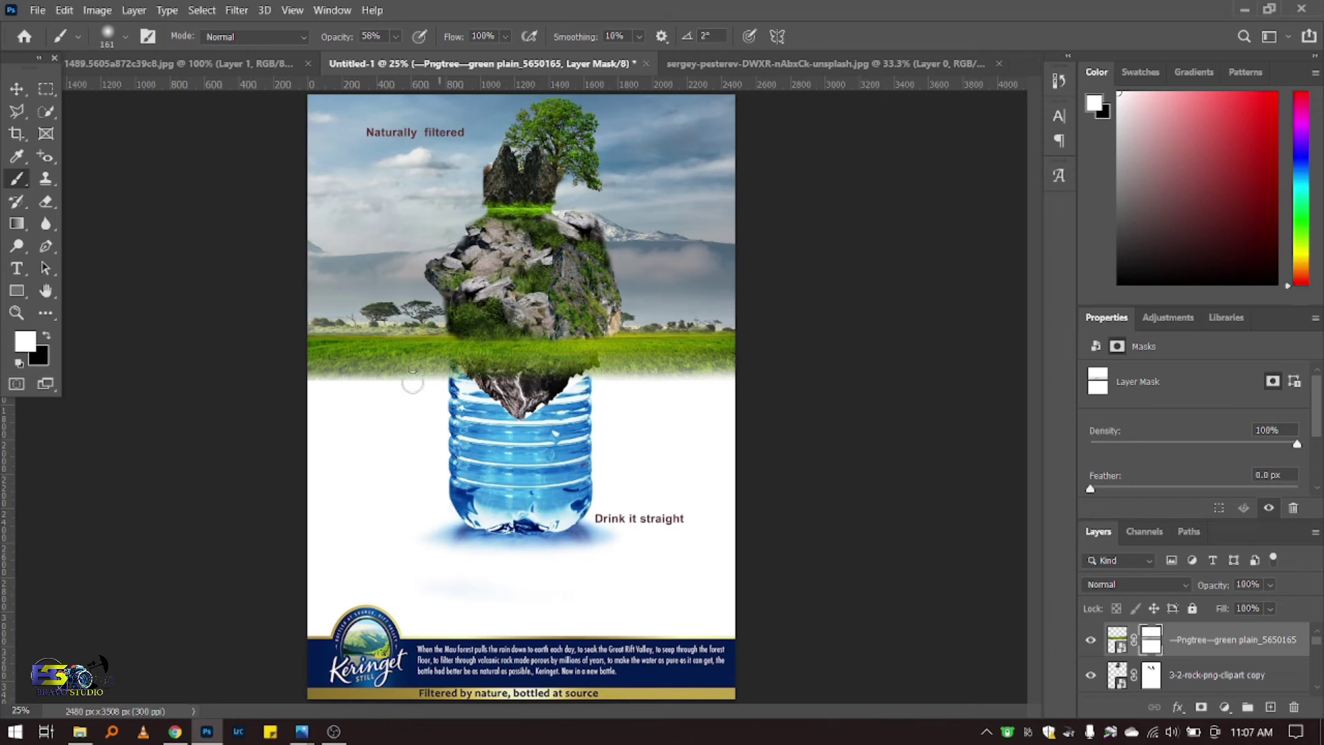
click(19, 90)
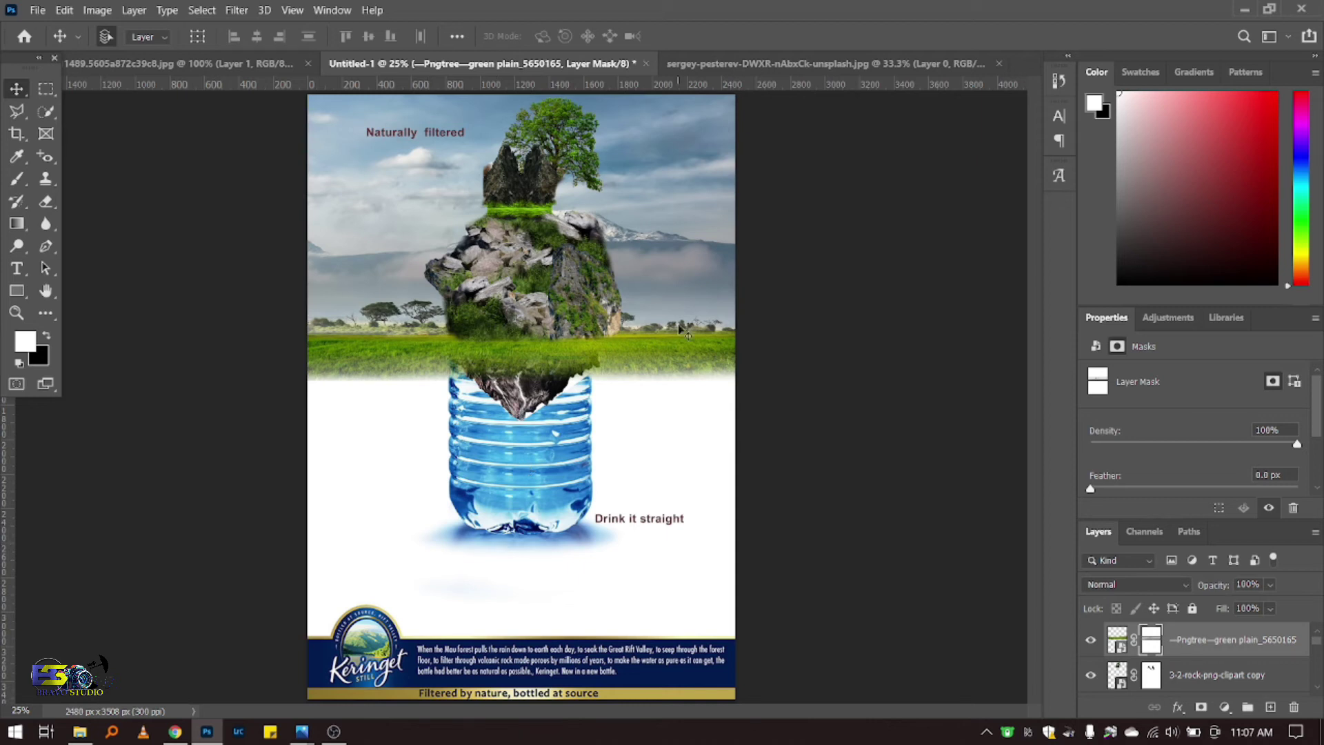
Step: Check the 1489 reference poster, then return to the Untitled-1 Keringet poster
click(263, 63)
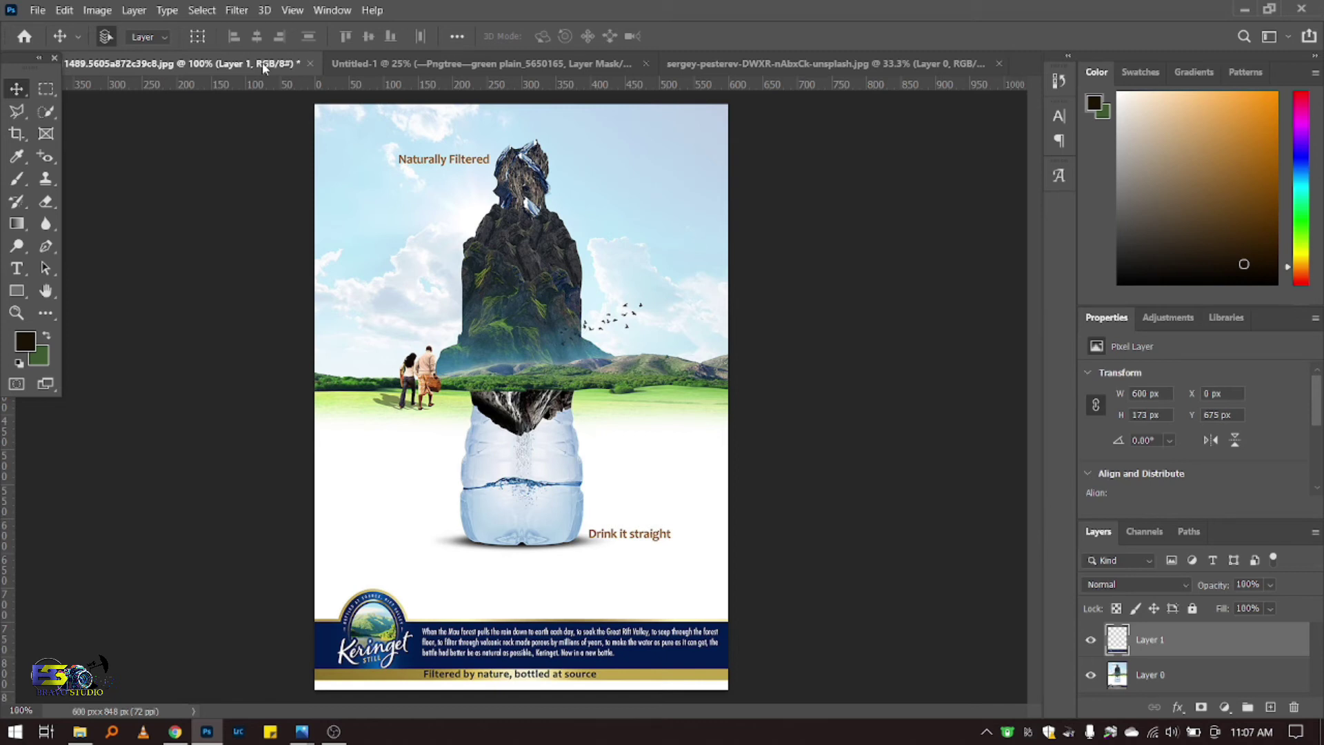
click(502, 63)
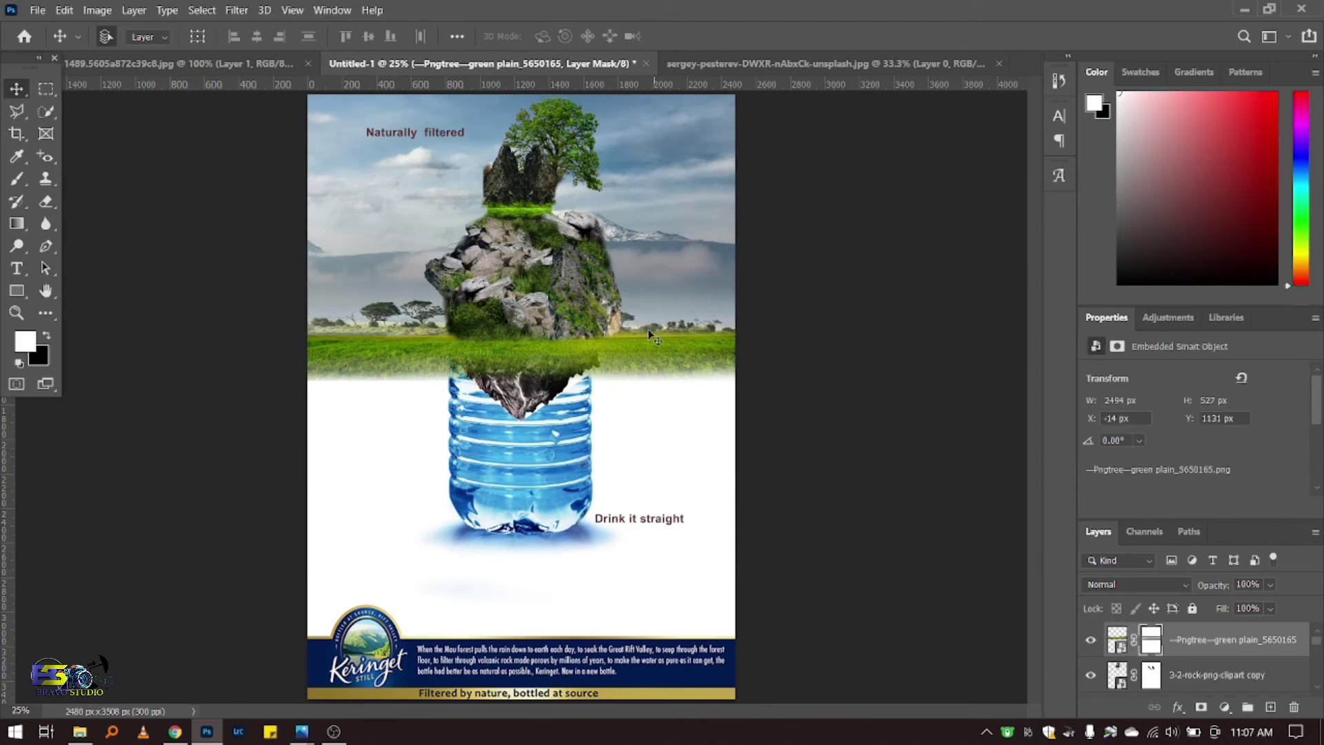
Step: Find birds-9507.png in the Downloads folder and carry it over to Photoshop
click(80, 732)
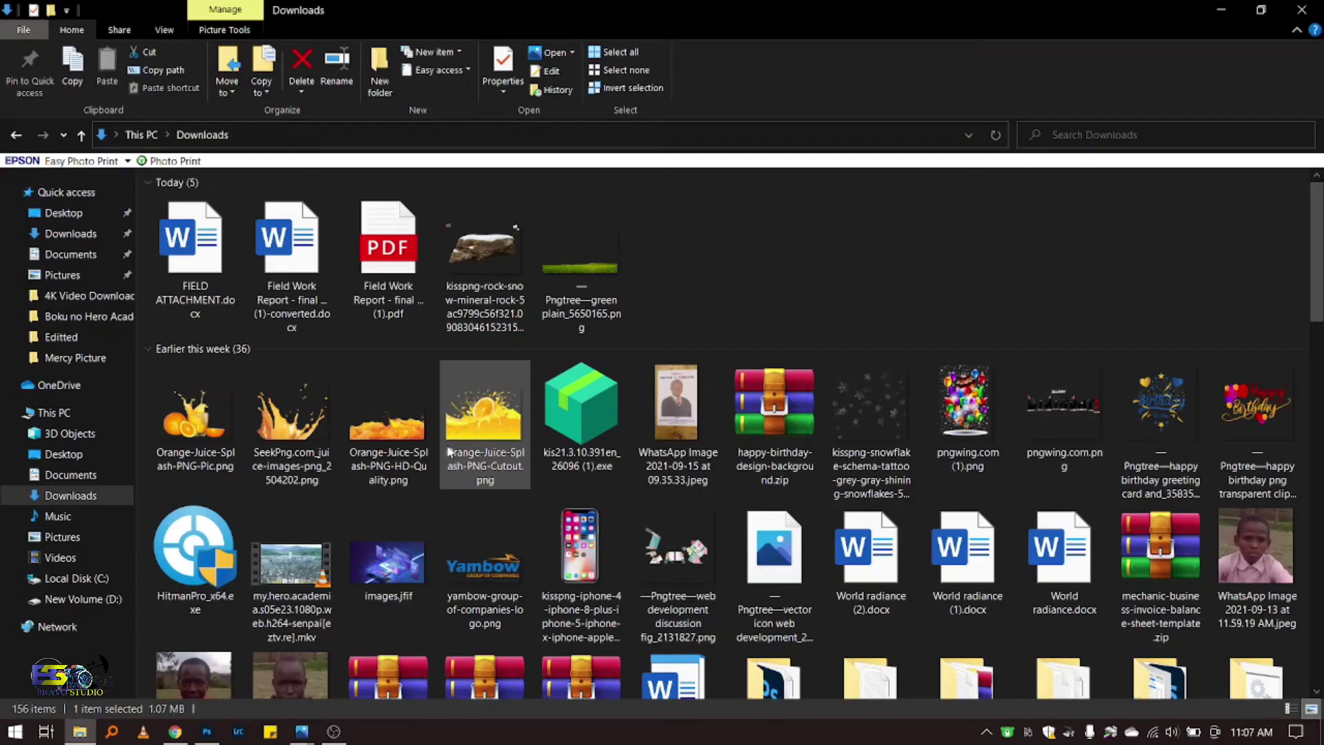
scroll(449, 453, down, 5)
scroll(450, 454, down, 5)
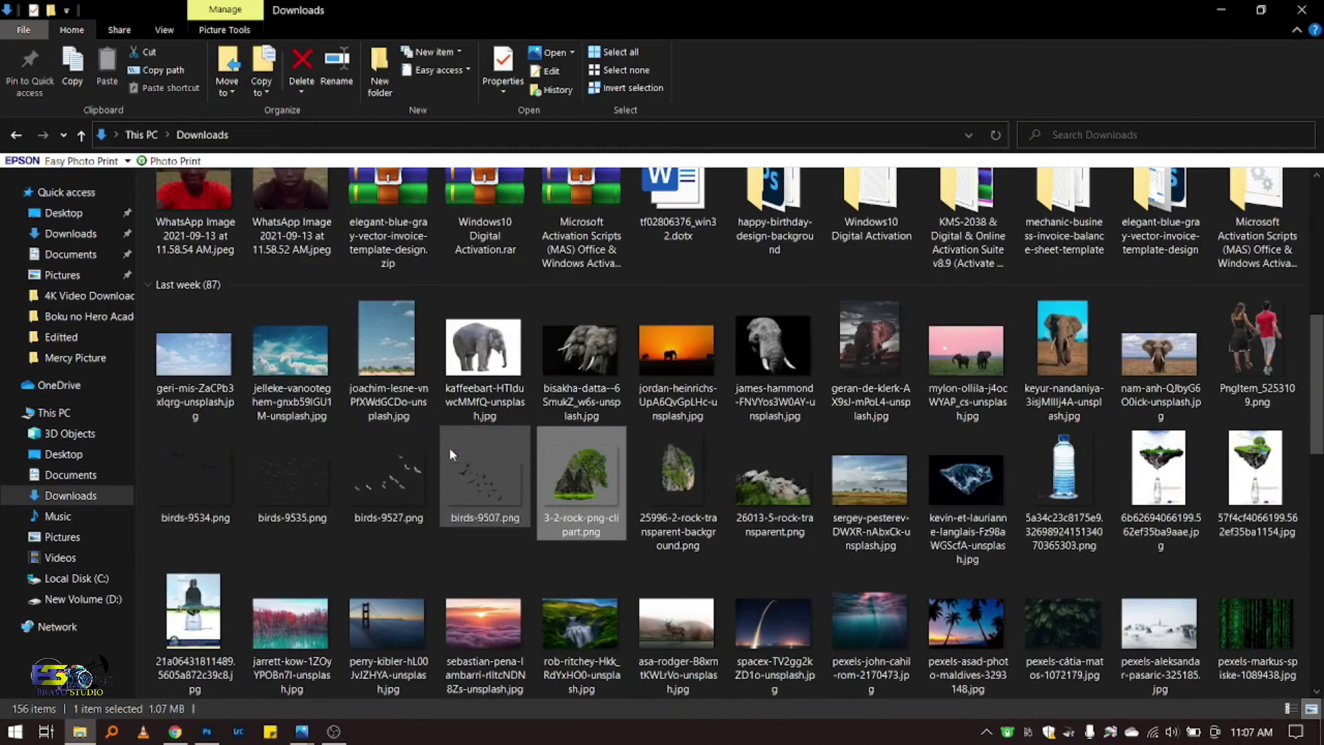
scroll(450, 454, down, 3)
scroll(442, 416, up, 2)
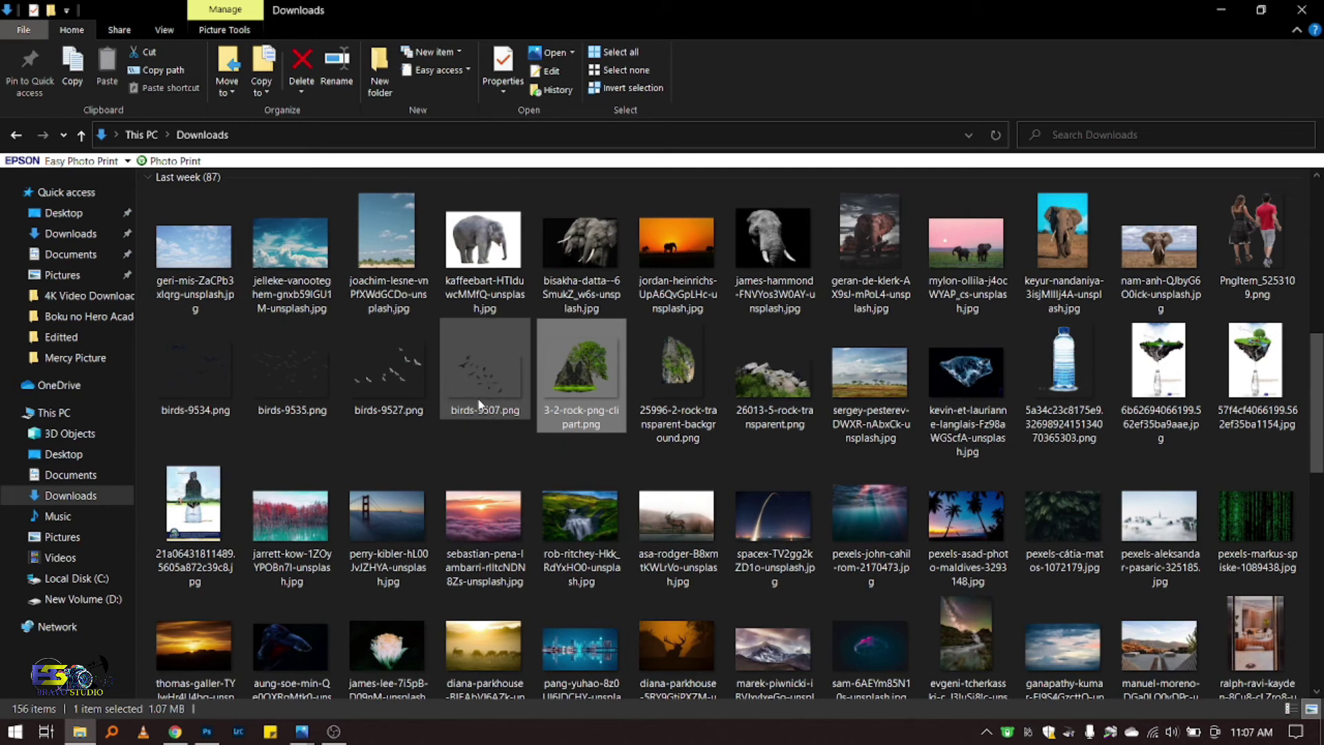
double_click(476, 372)
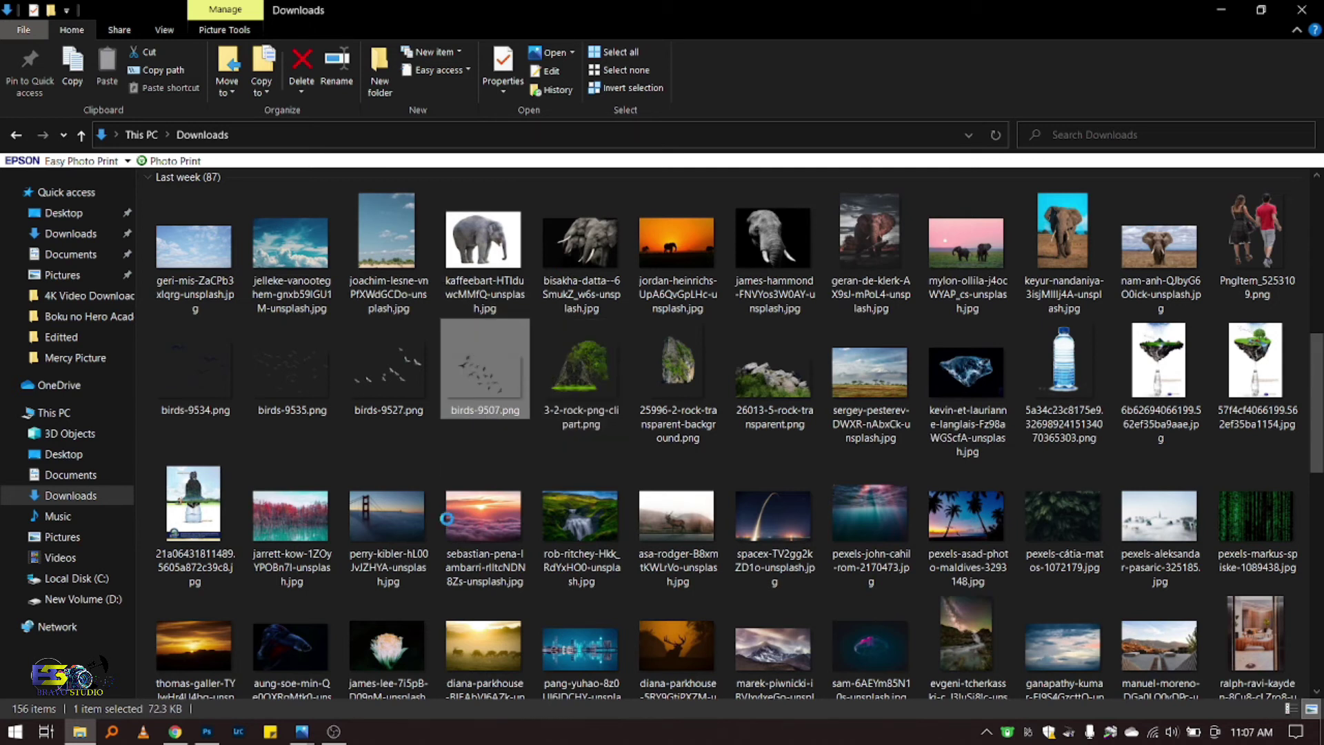
click(207, 731)
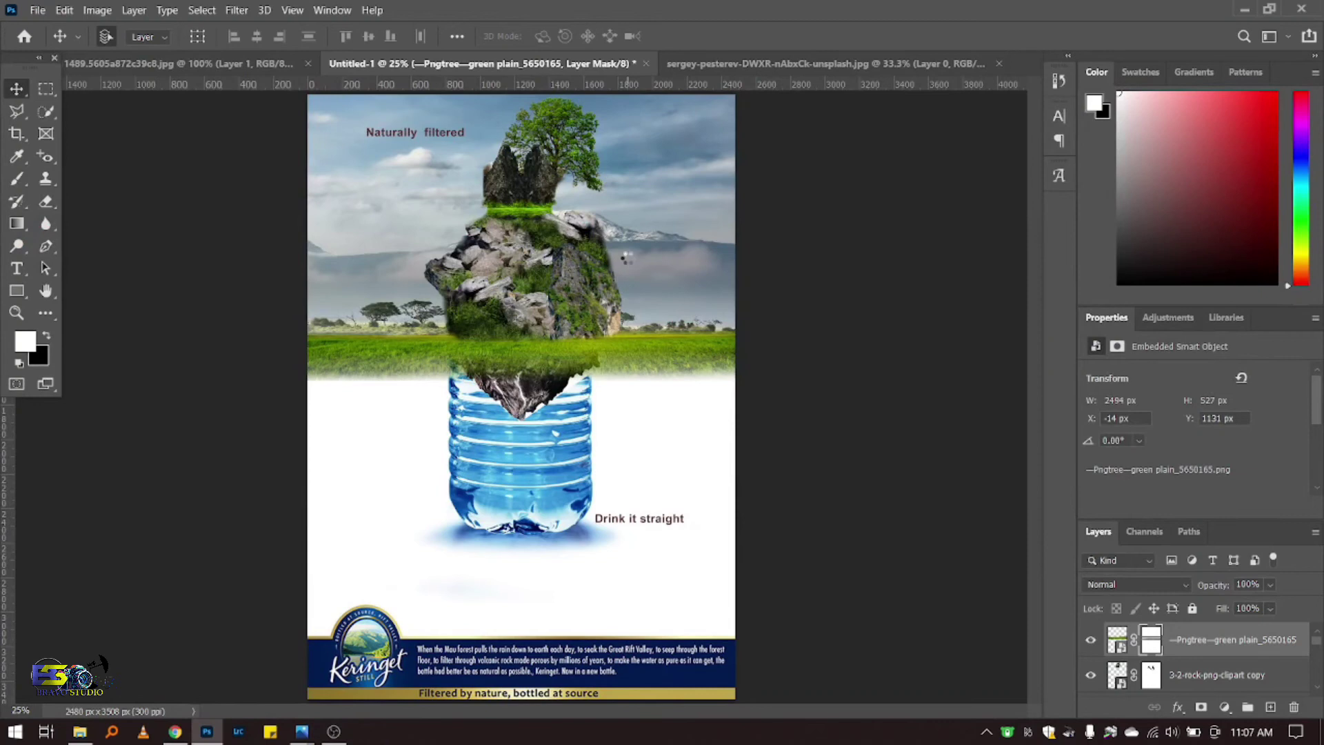
Step: Scale down the placed birds image, flip it horizontally, and commit
drag(724, 516, 473, 334)
right_click(473, 334)
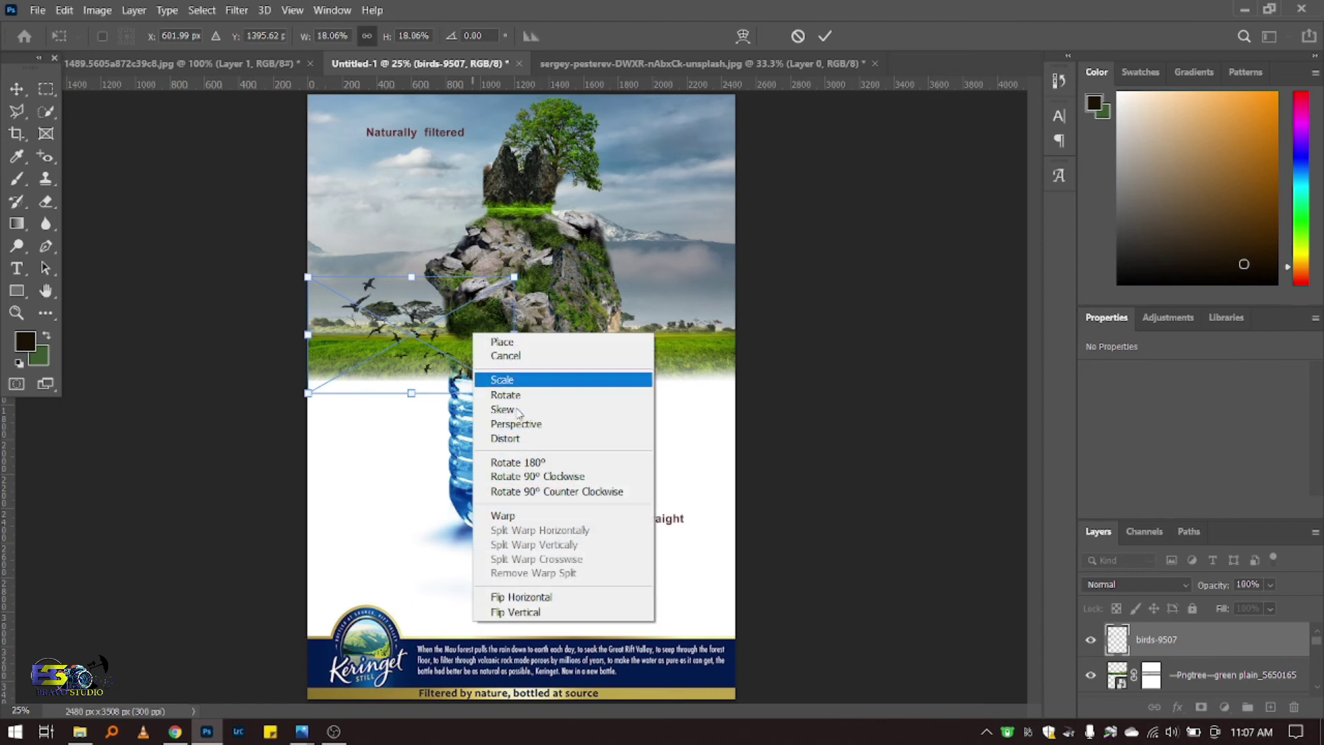
click(557, 597)
click(827, 37)
Step: Set the birds beside the rock's upper right, then bring the couple image from Downloads
drag(411, 337, 611, 275)
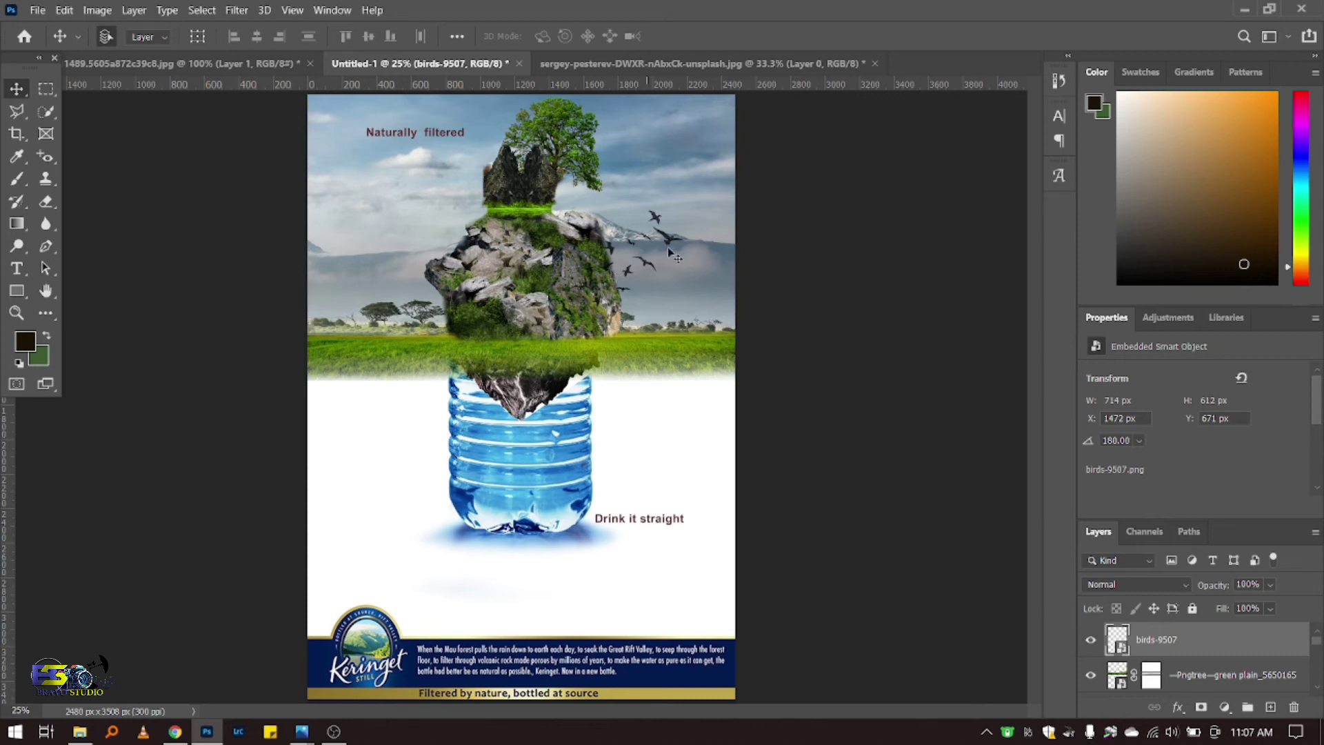
drag(670, 243, 678, 236)
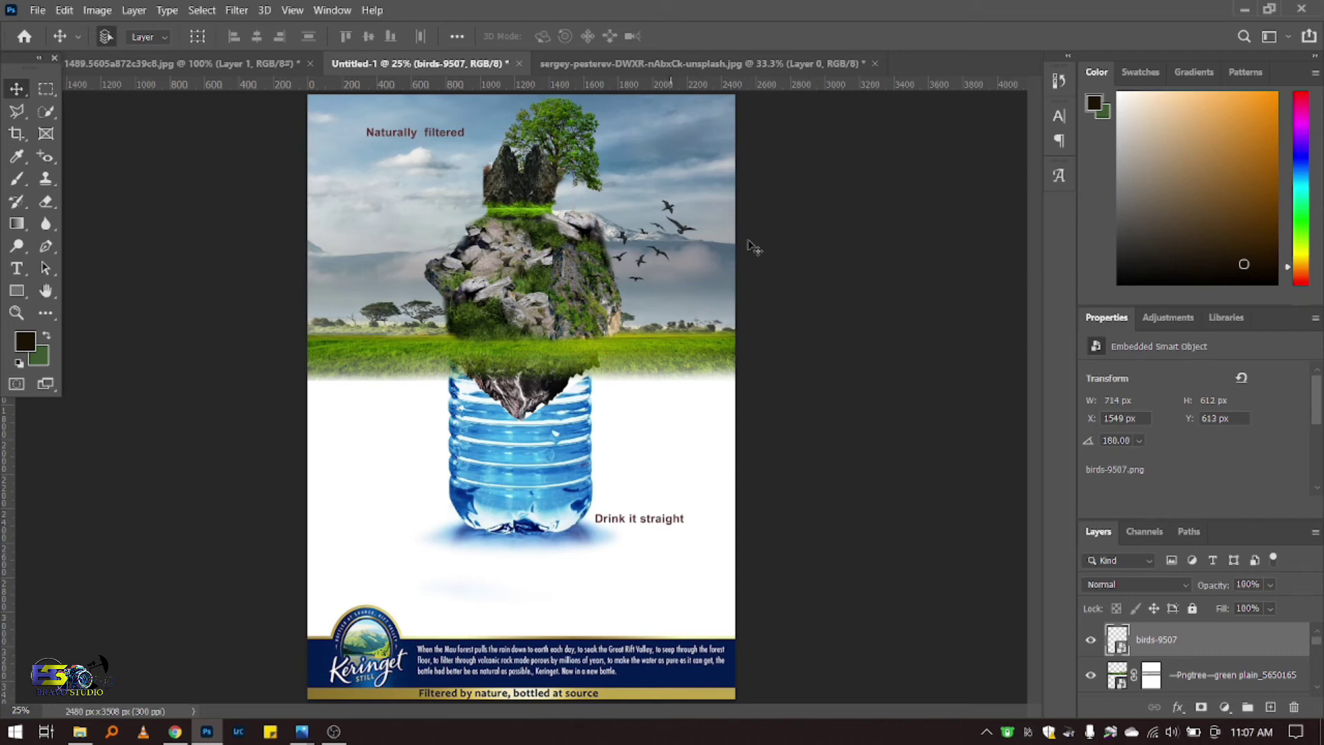
click(230, 68)
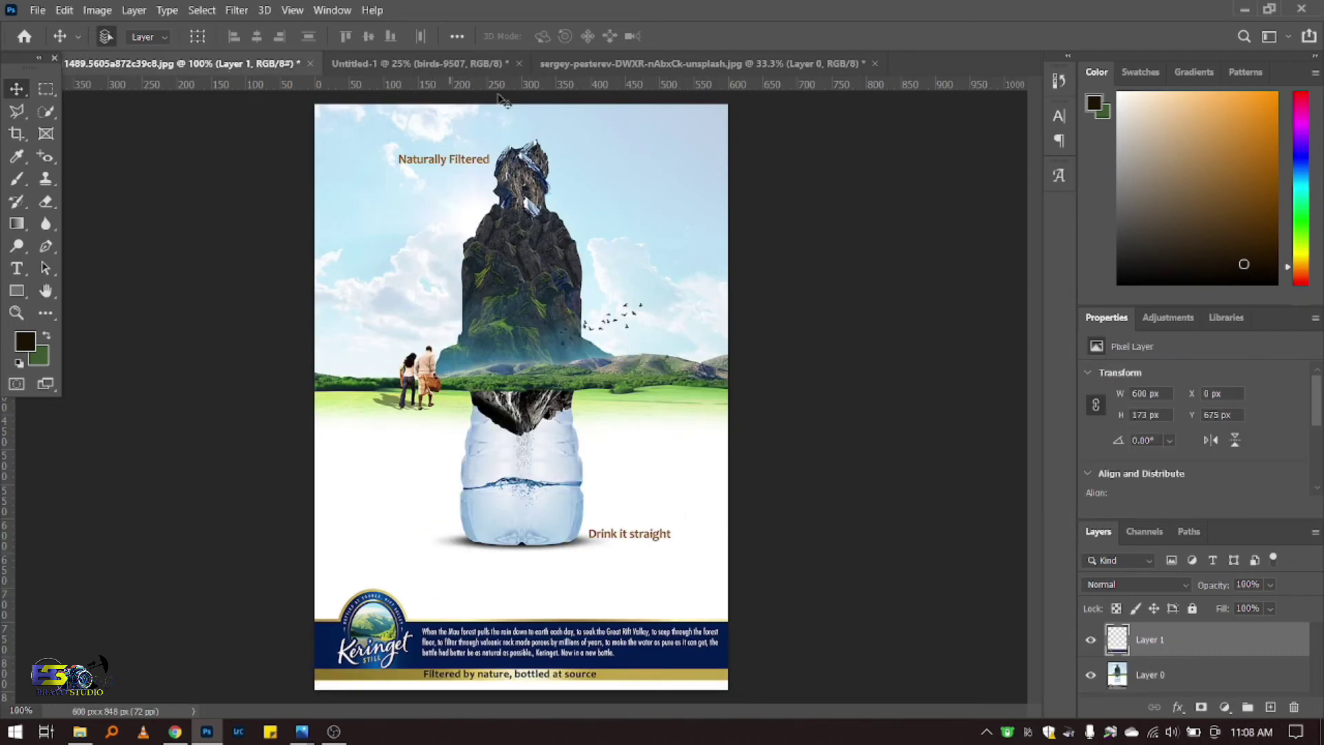
click(478, 70)
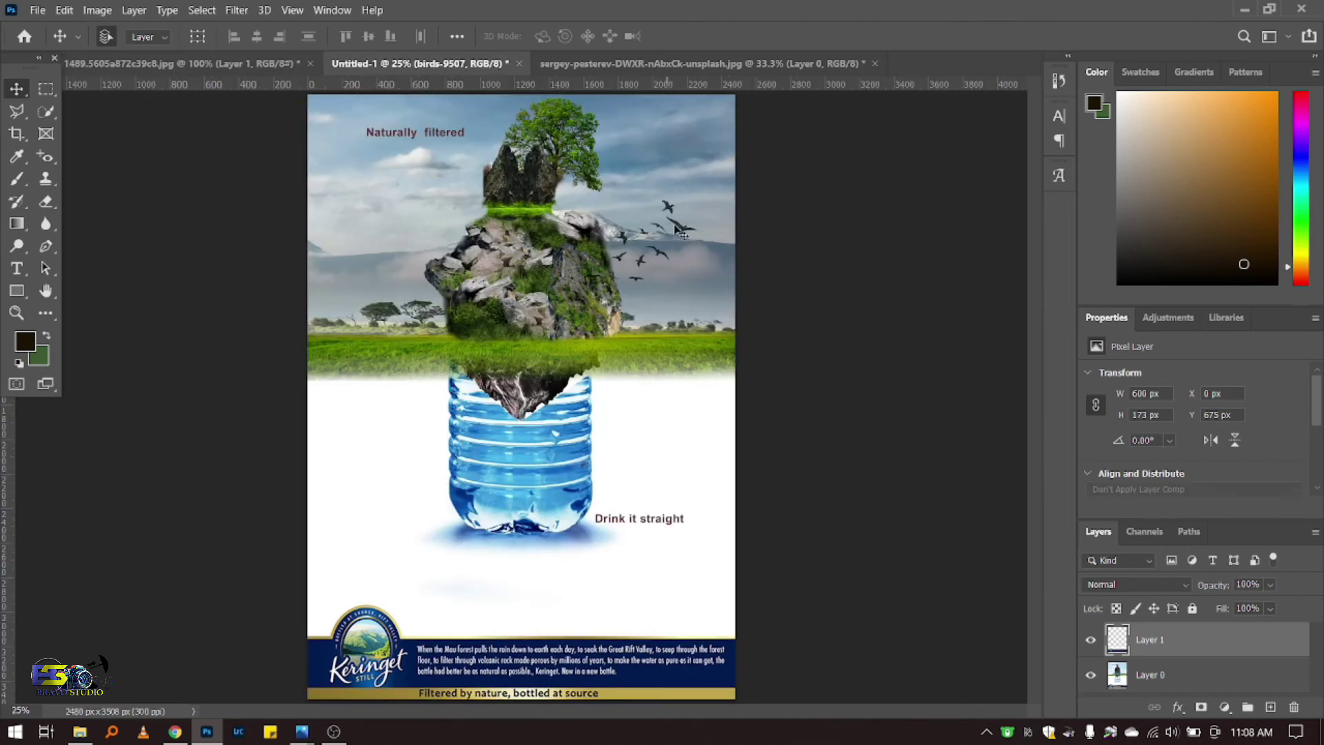
drag(686, 236, 667, 247)
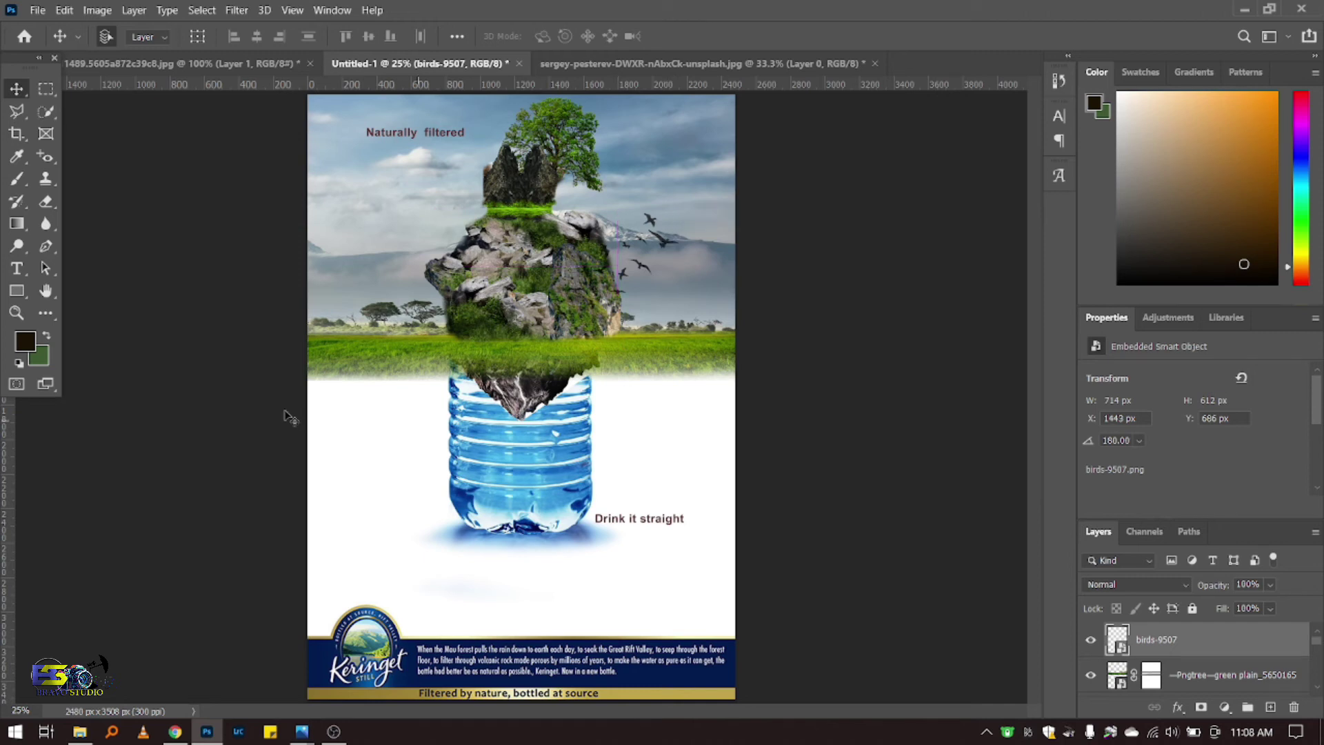
click(94, 736)
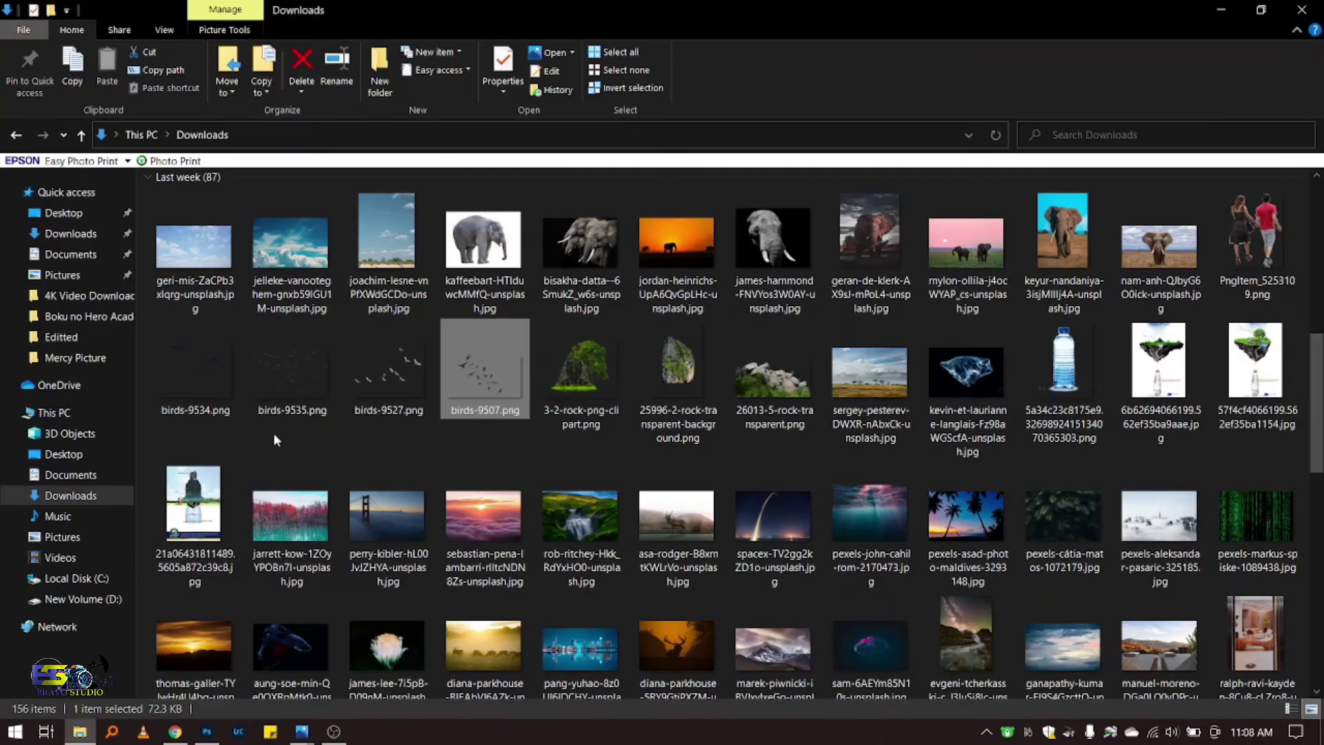
drag(1279, 252, 217, 738)
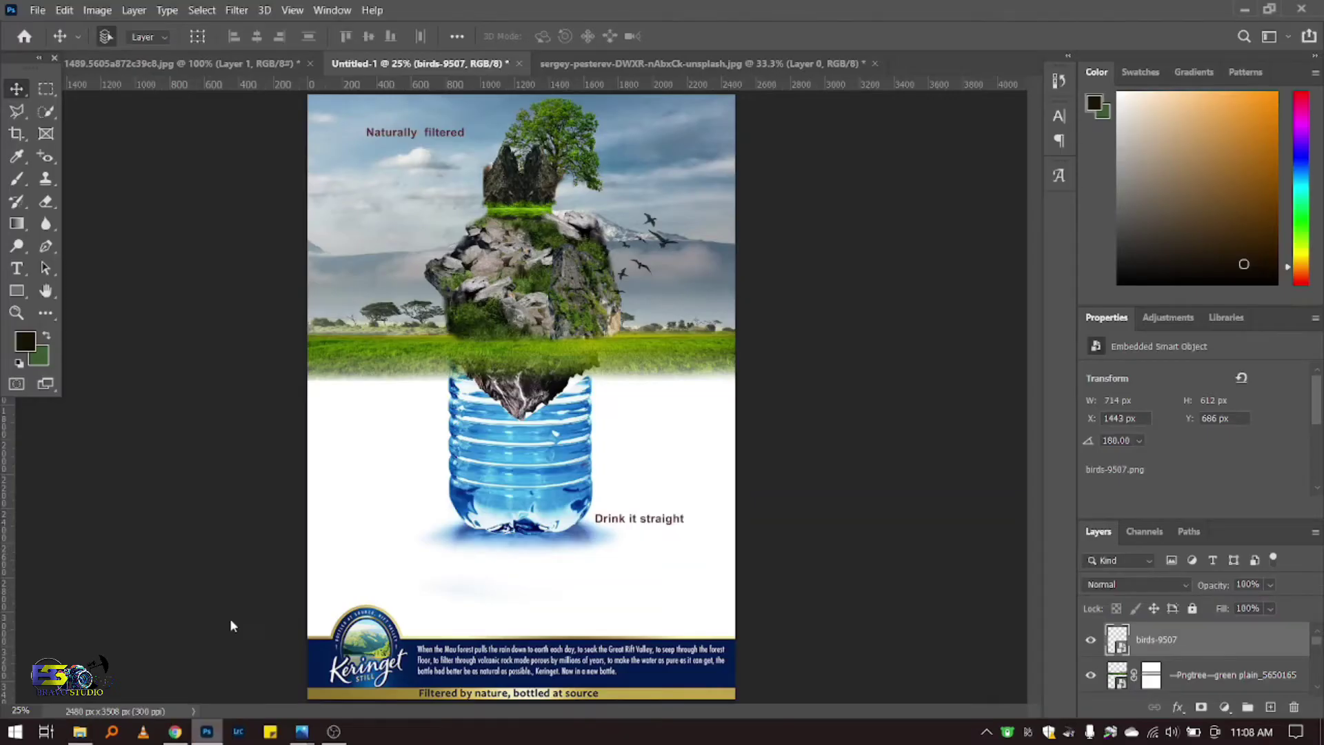
Step: Place the PngItem_5253109 couple, scaled down, on the grass left of the rock
drag(217, 737, 726, 548)
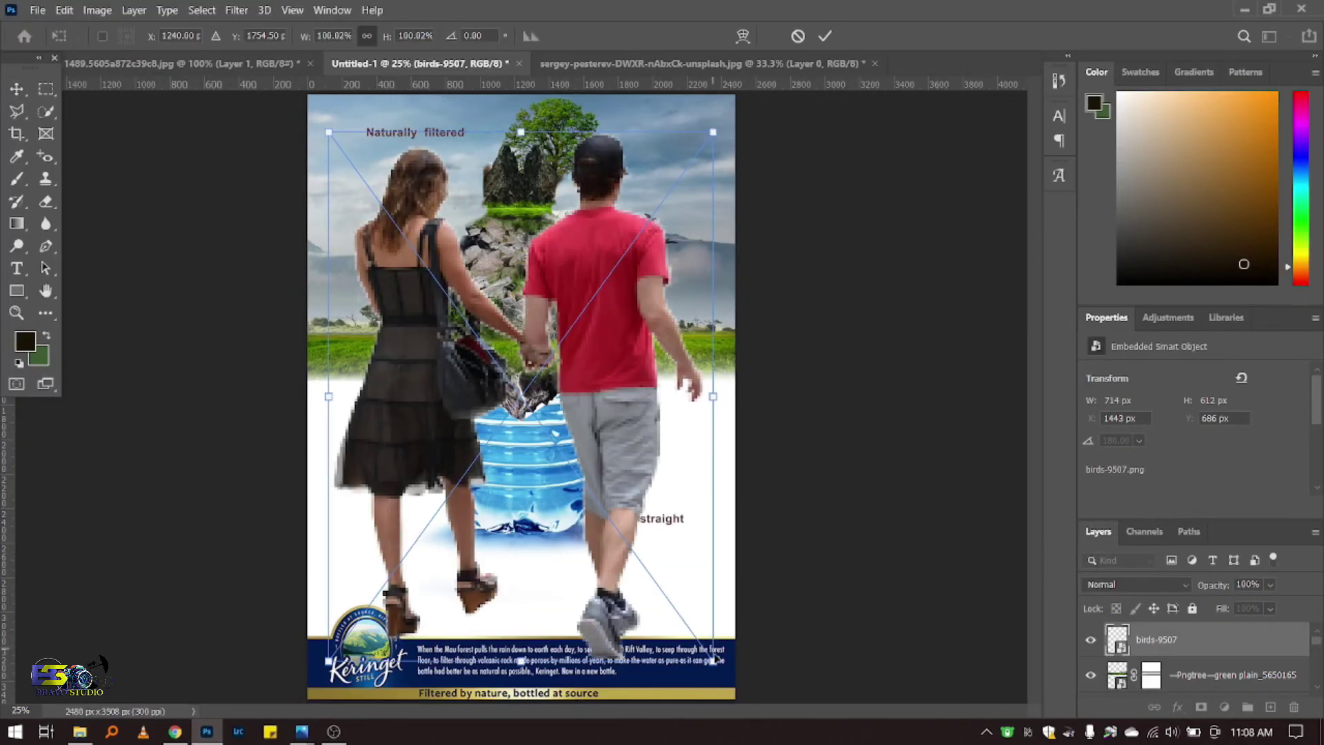
mouse_move(714, 660)
mouse_down()
mouse_move(436, 236)
mouse_move(413, 248)
mouse_move(425, 349)
mouse_move(390, 317)
mouse_up()
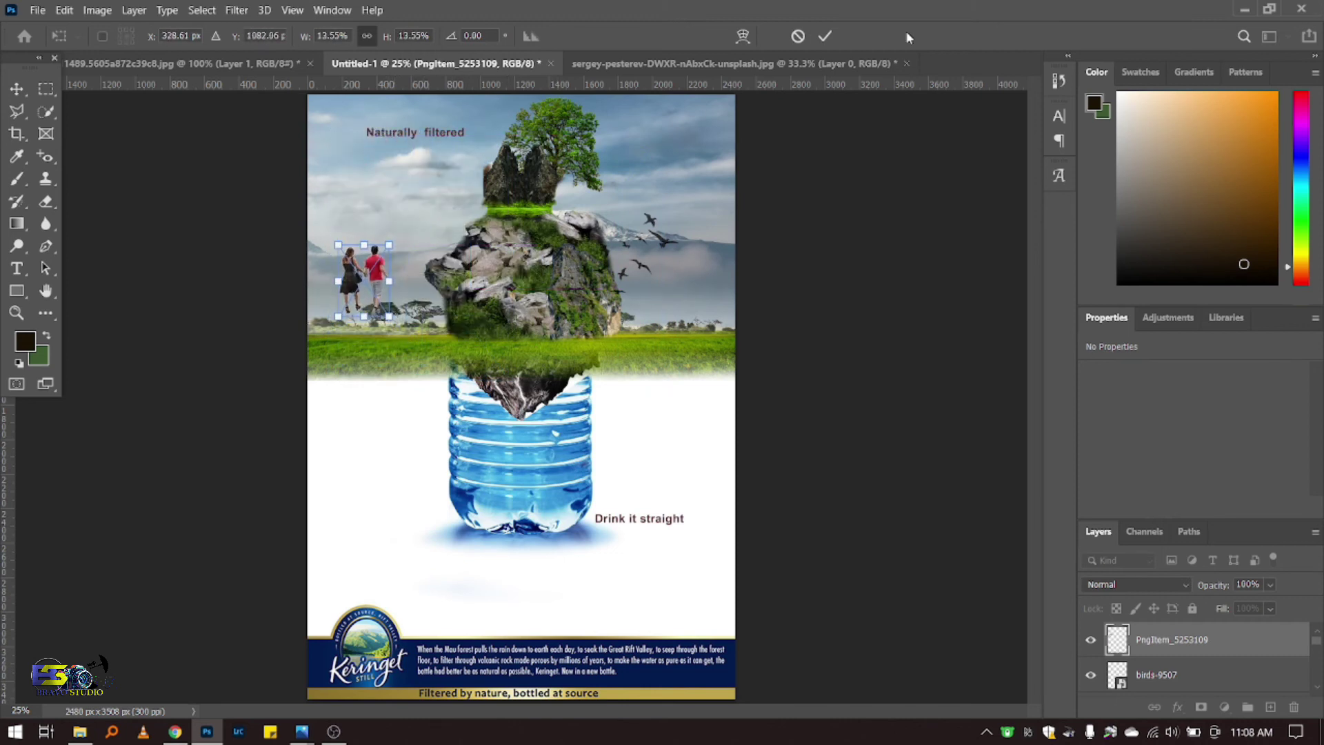
click(825, 35)
drag(386, 282, 399, 316)
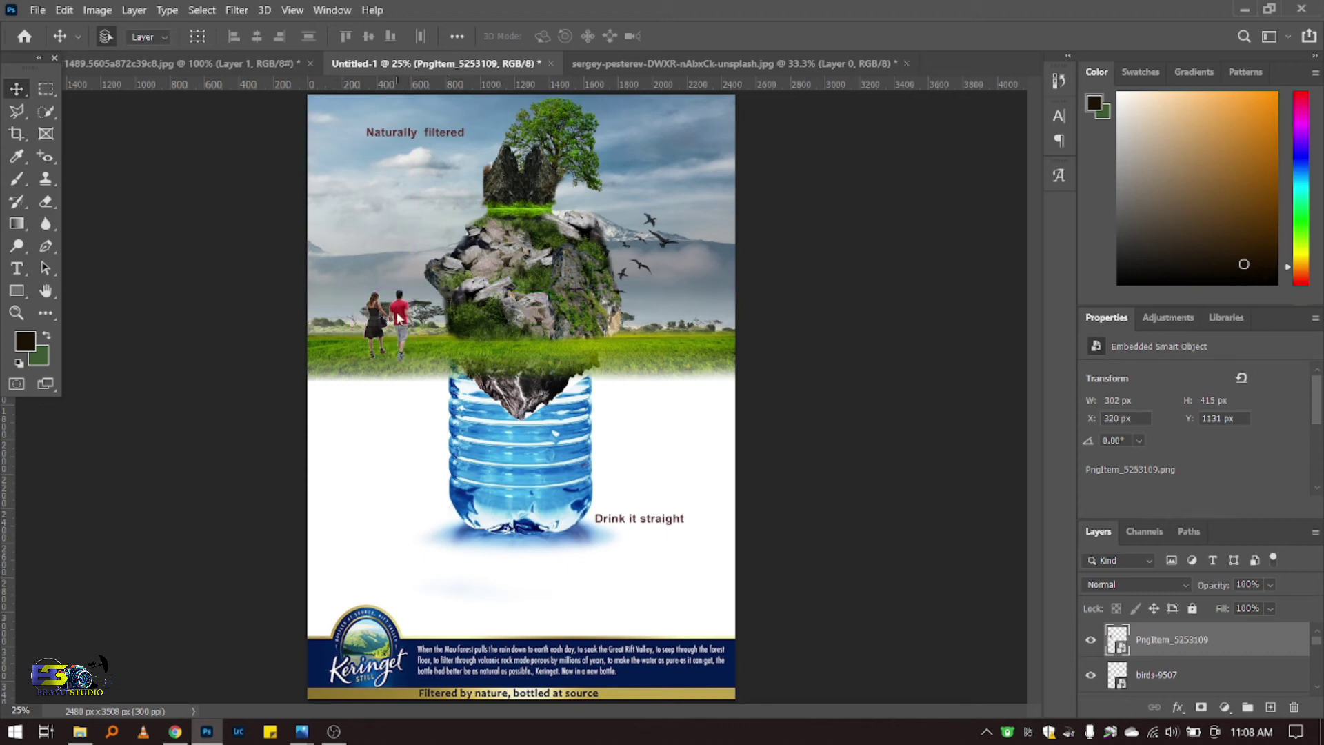
Step: Shrink the couple slightly more and nudge them into place on the grass
key(ctrl+t)
drag(413, 361, 409, 355)
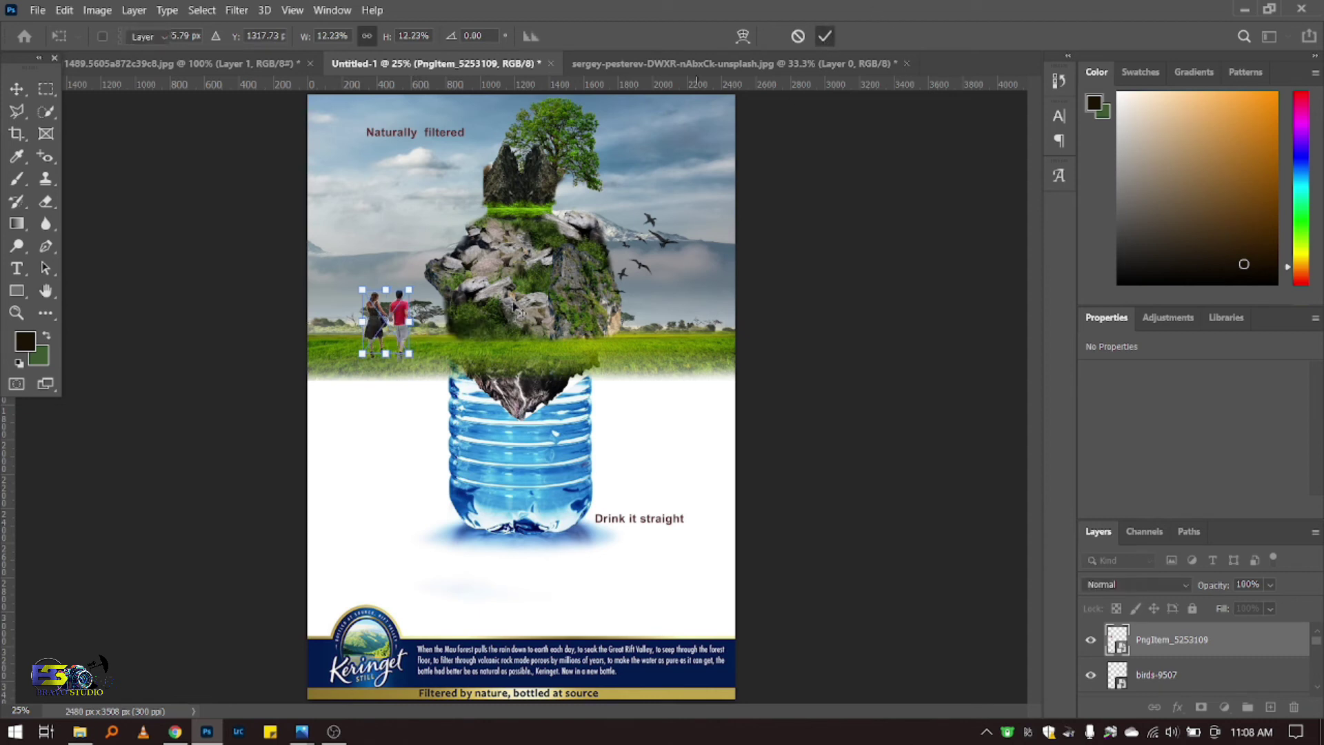
key(Return)
drag(402, 311, 405, 316)
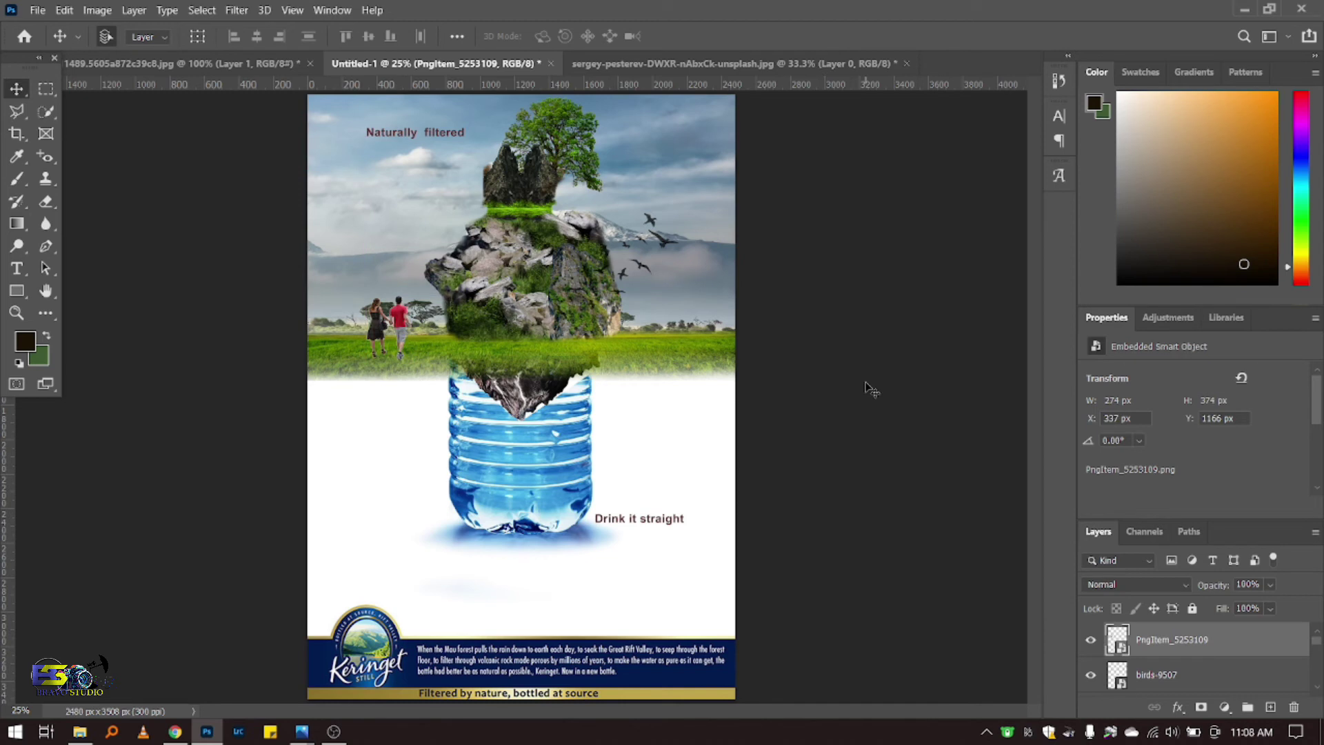
key(Left)
key(Left)
key(Left)
key(Left)
key(Left)
key(Left)
key(Left)
key(Left)
key(Left)
key(shift+Up)
key(shift+Up)
key(Up)
key(Up)
key(Up)
key(Up)
key(Up)
key(Up)
key(Up)
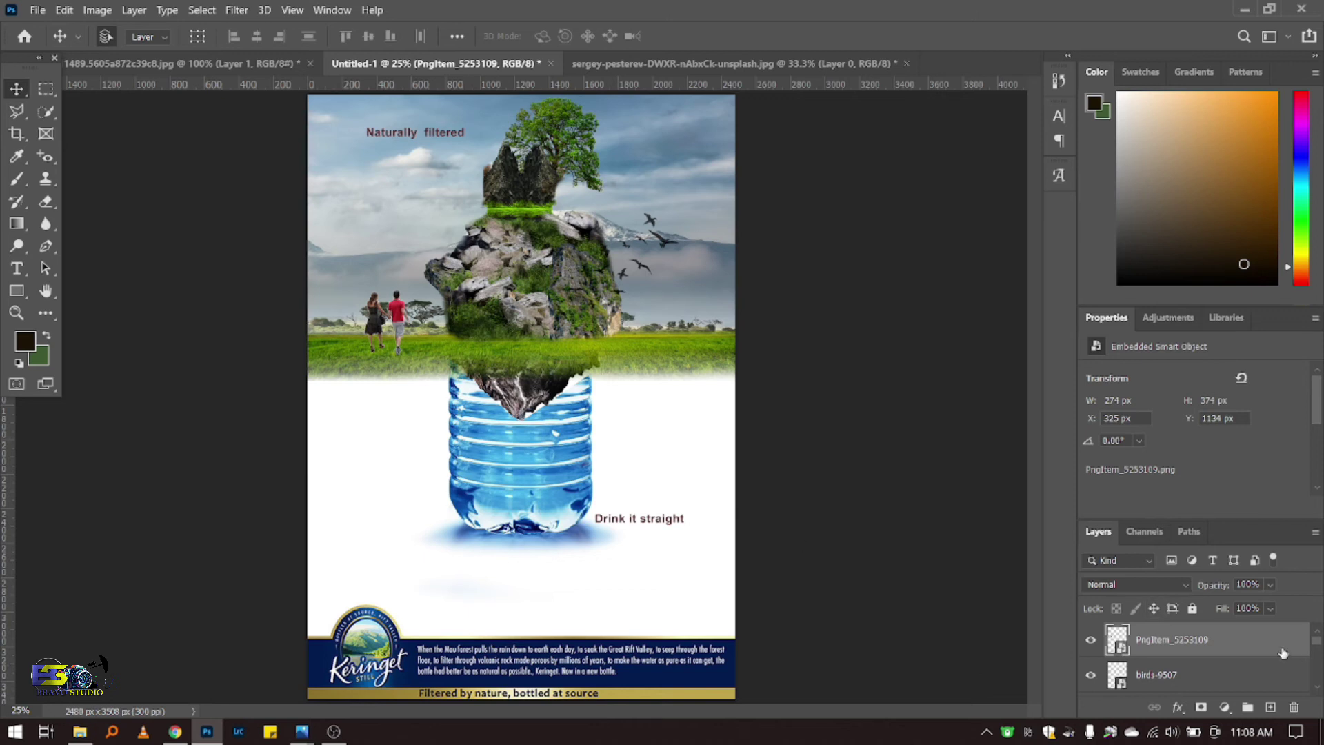
Step: Duplicate the couple's layer and add a new empty Layer 4 above it
click(1215, 670)
drag(1159, 648, 1269, 707)
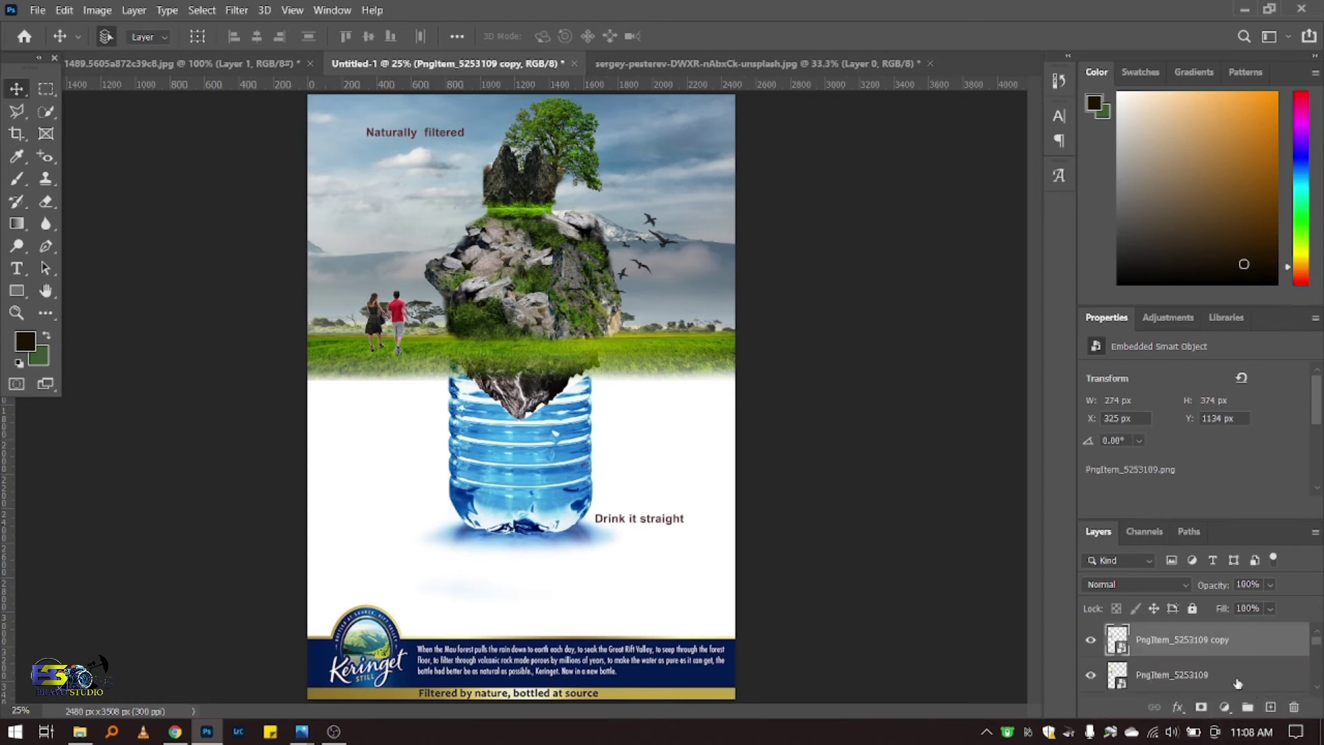
click(1237, 678)
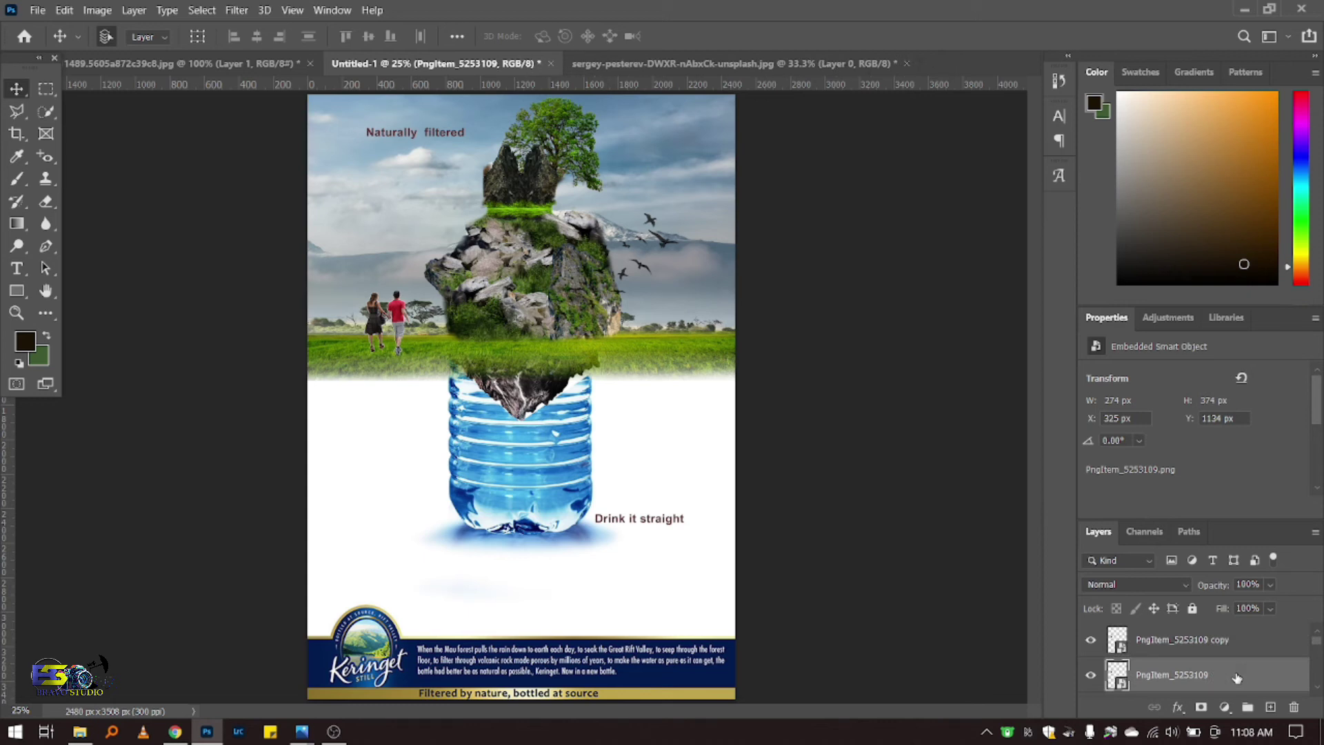
click(1271, 708)
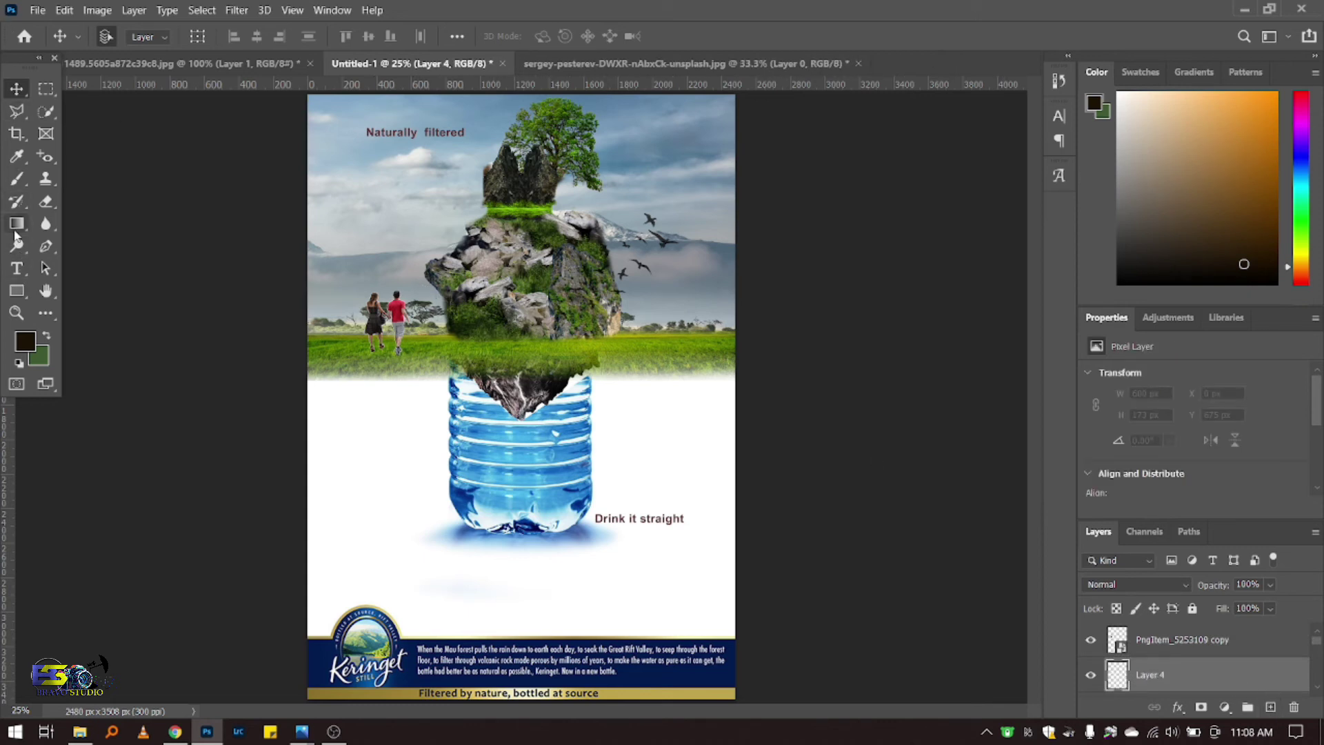
Step: Clip a dark gradient to the couple copy and merge it with PngItem into Layer 4
click(17, 223)
drag(373, 187, 728, 492)
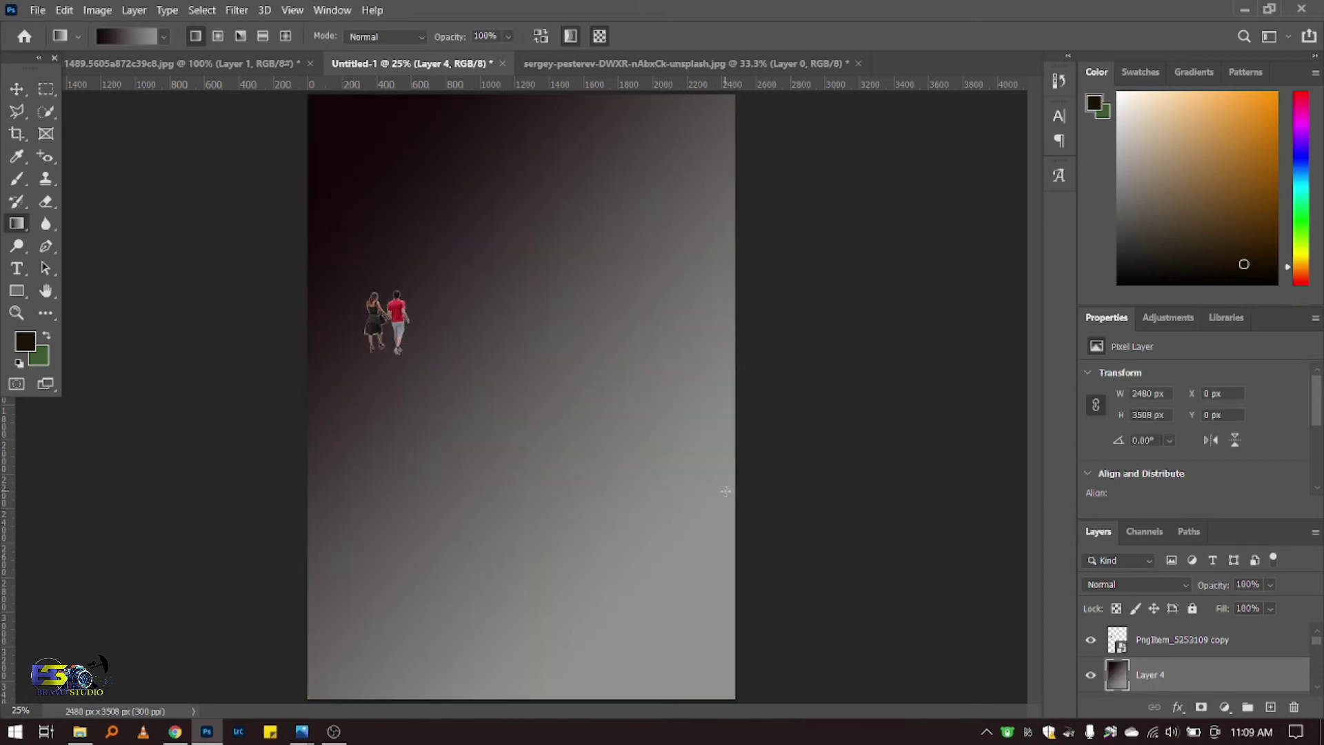
key(ctrl+alt+g)
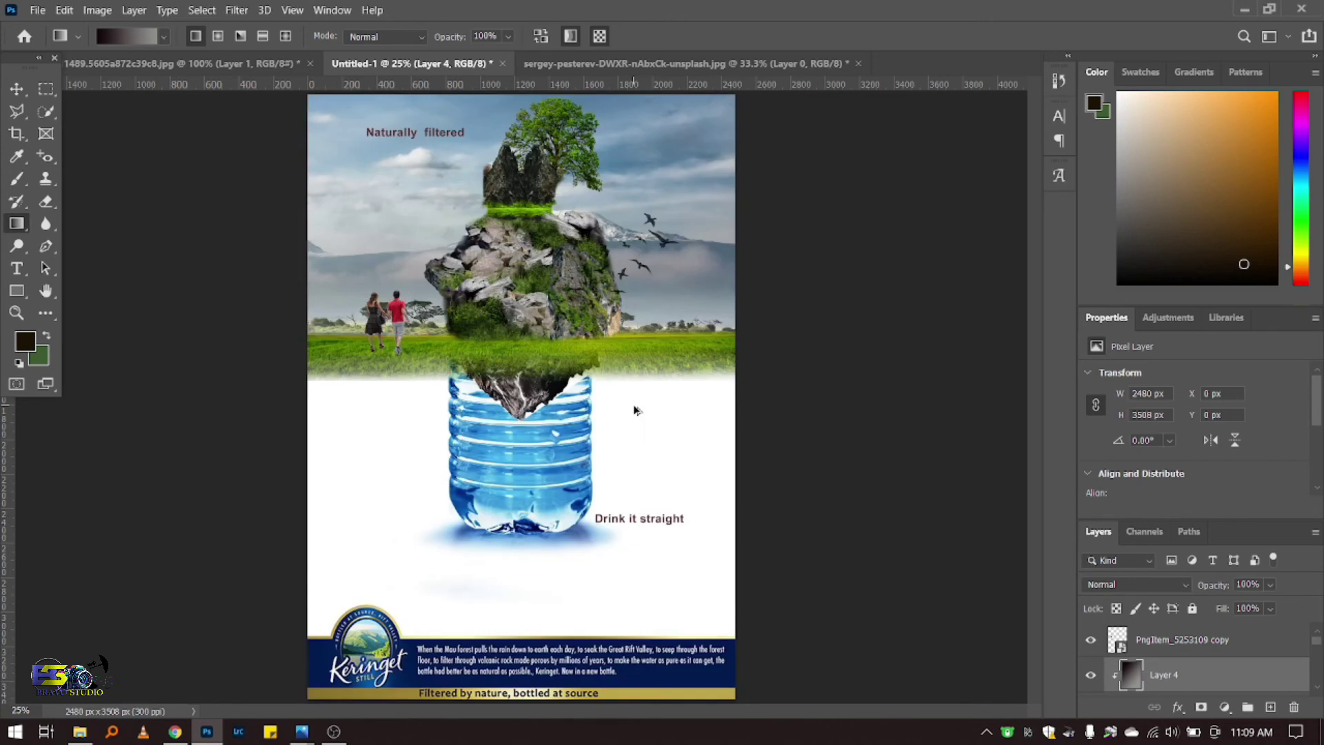
scroll(1227, 676, down, 1)
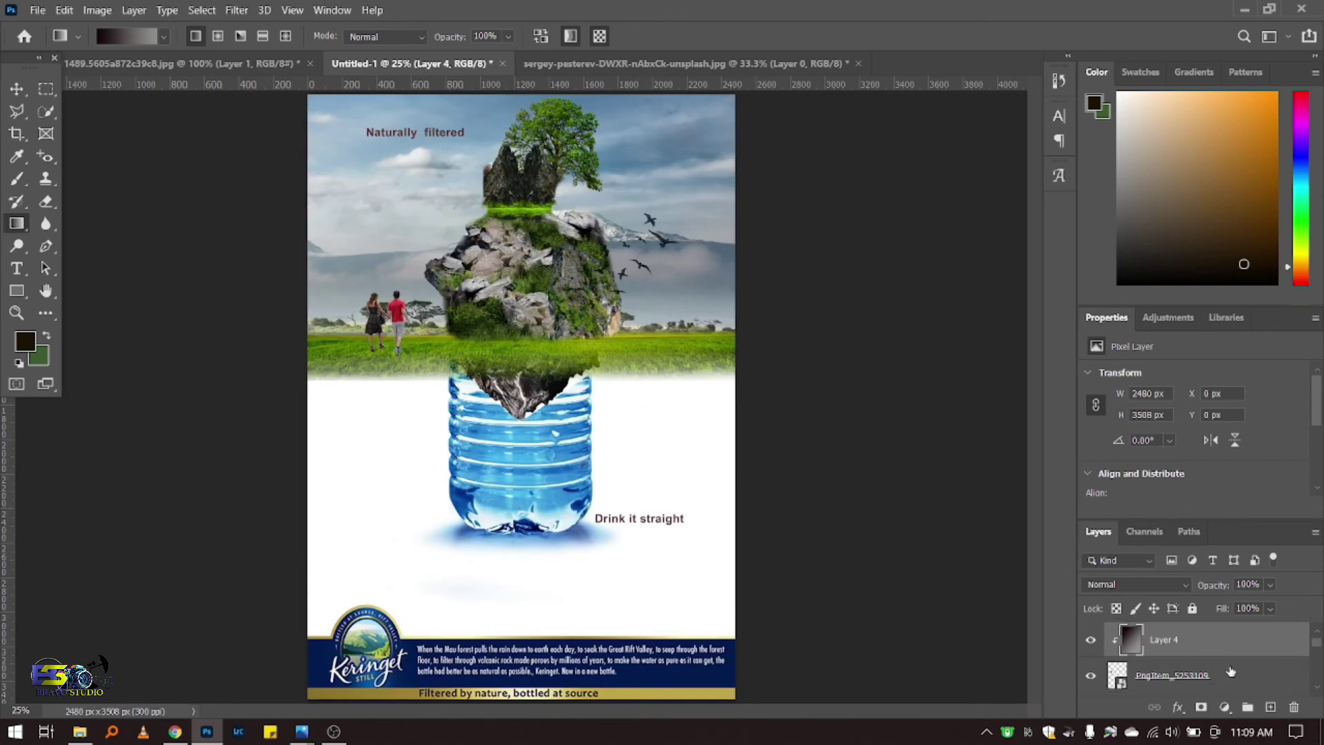
shift+click(1254, 676)
right_click(1255, 678)
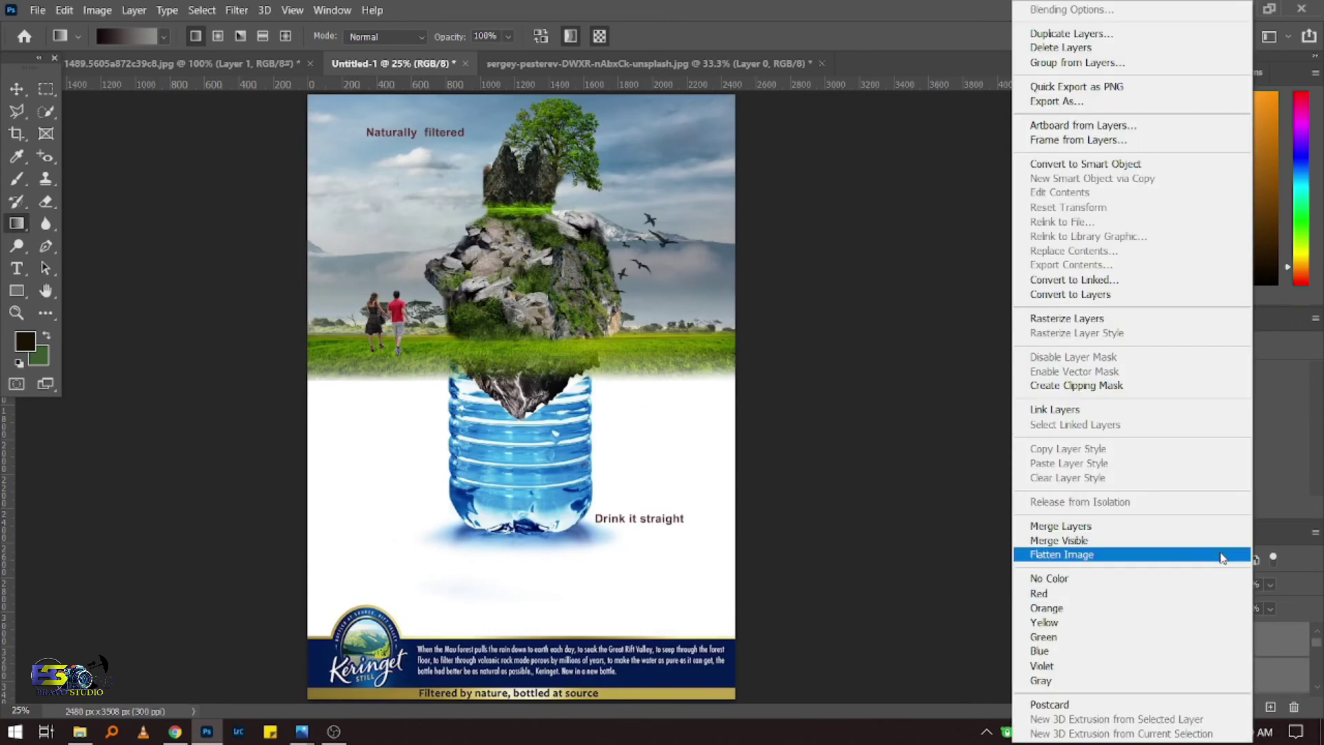
click(1221, 526)
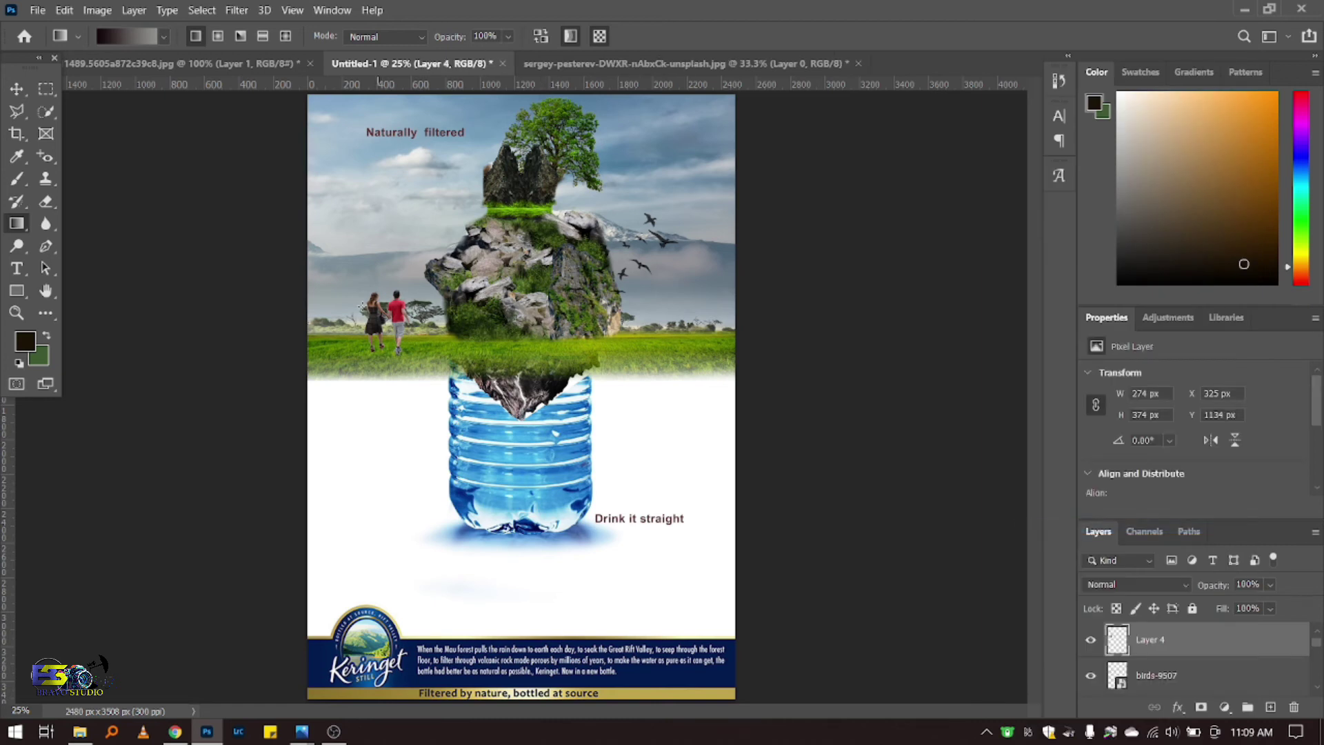
Step: Skew and flatten Layer 4 into a ground shadow, checking against the reference poster
click(17, 88)
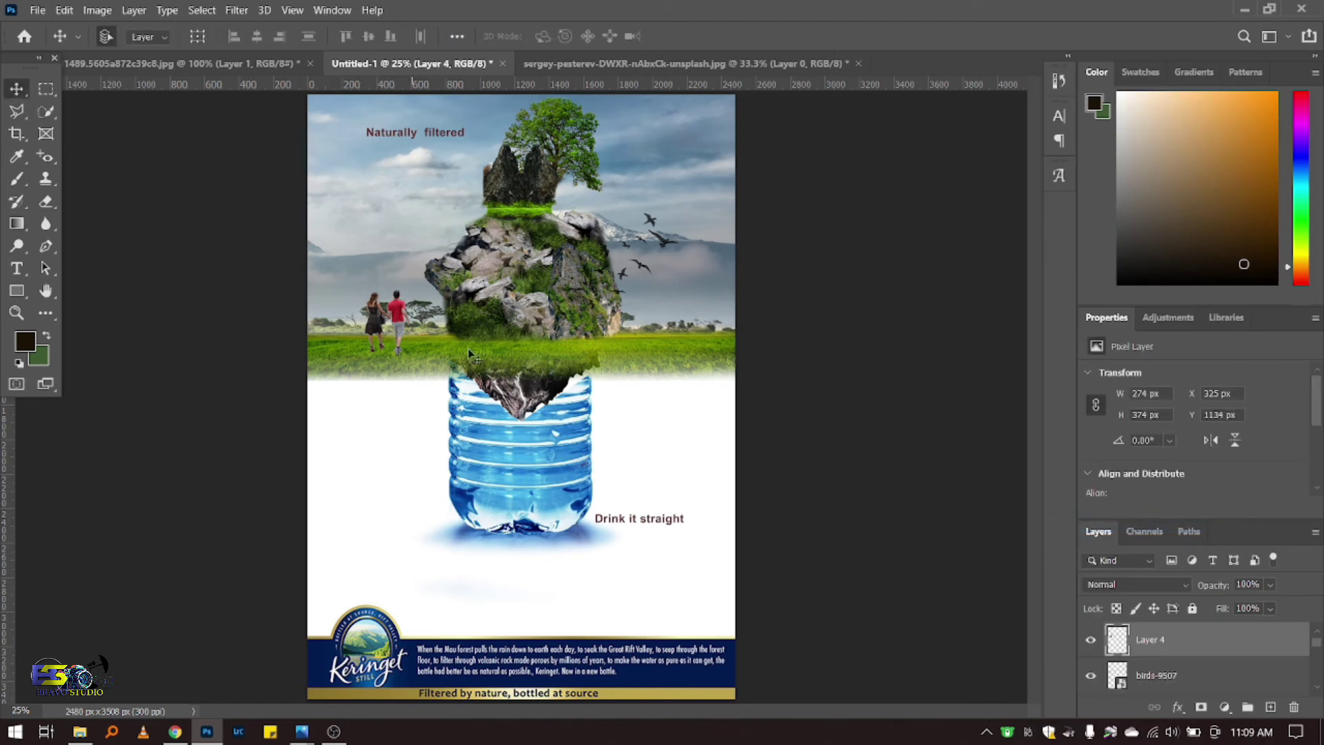
key(ctrl+t)
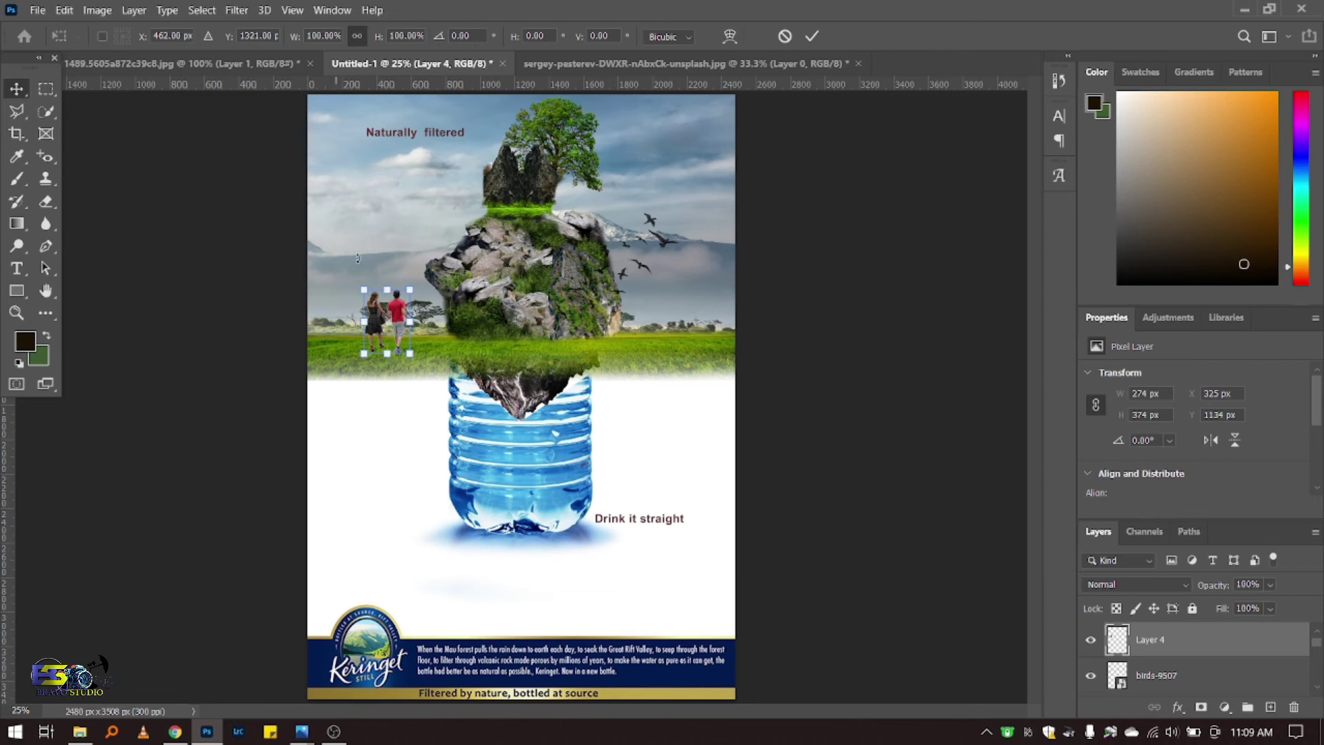
drag(387, 299, 358, 329)
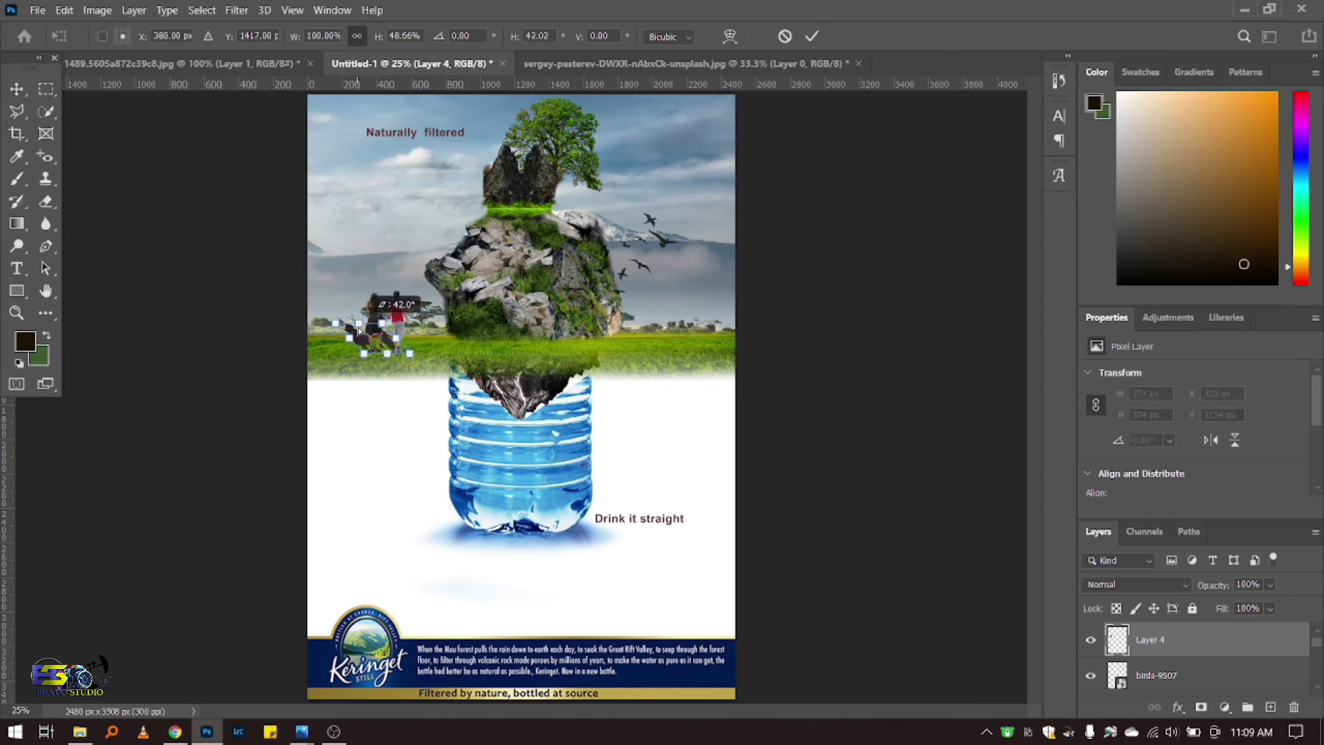
drag(358, 329, 359, 331)
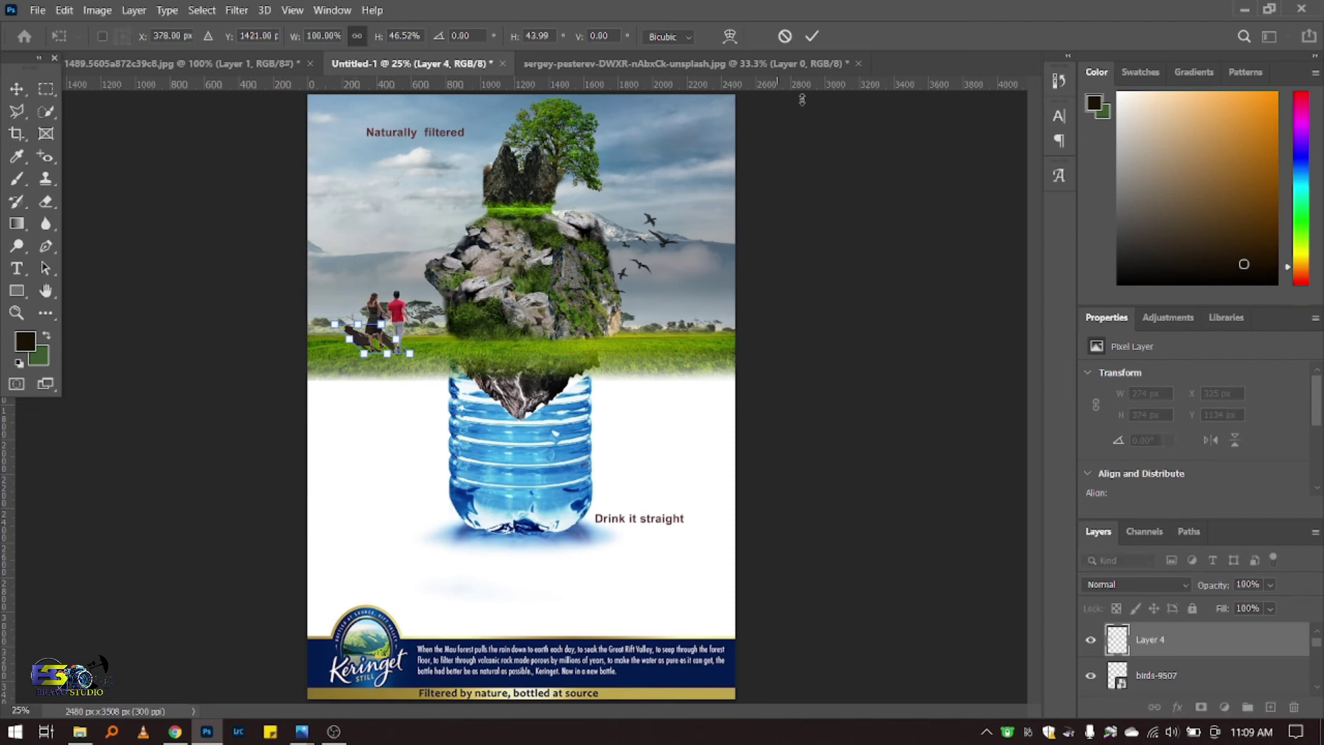
click(811, 35)
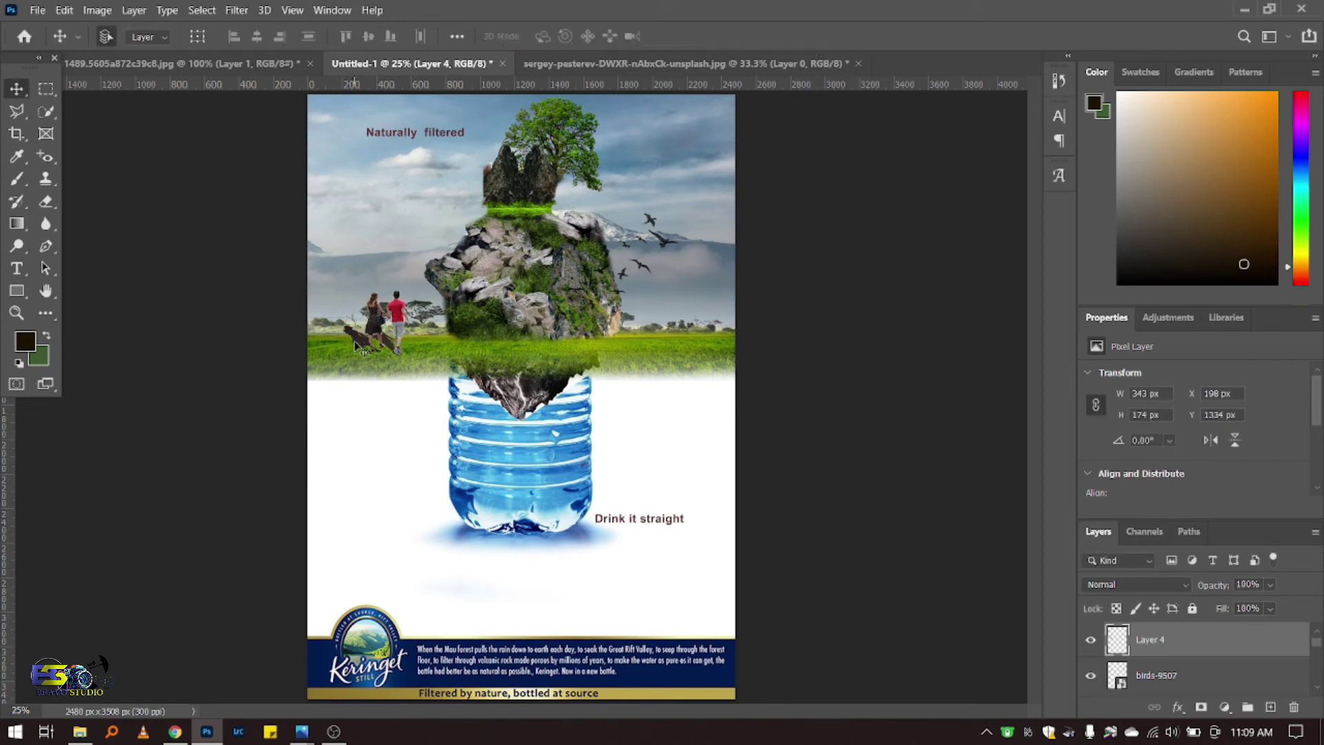
click(282, 64)
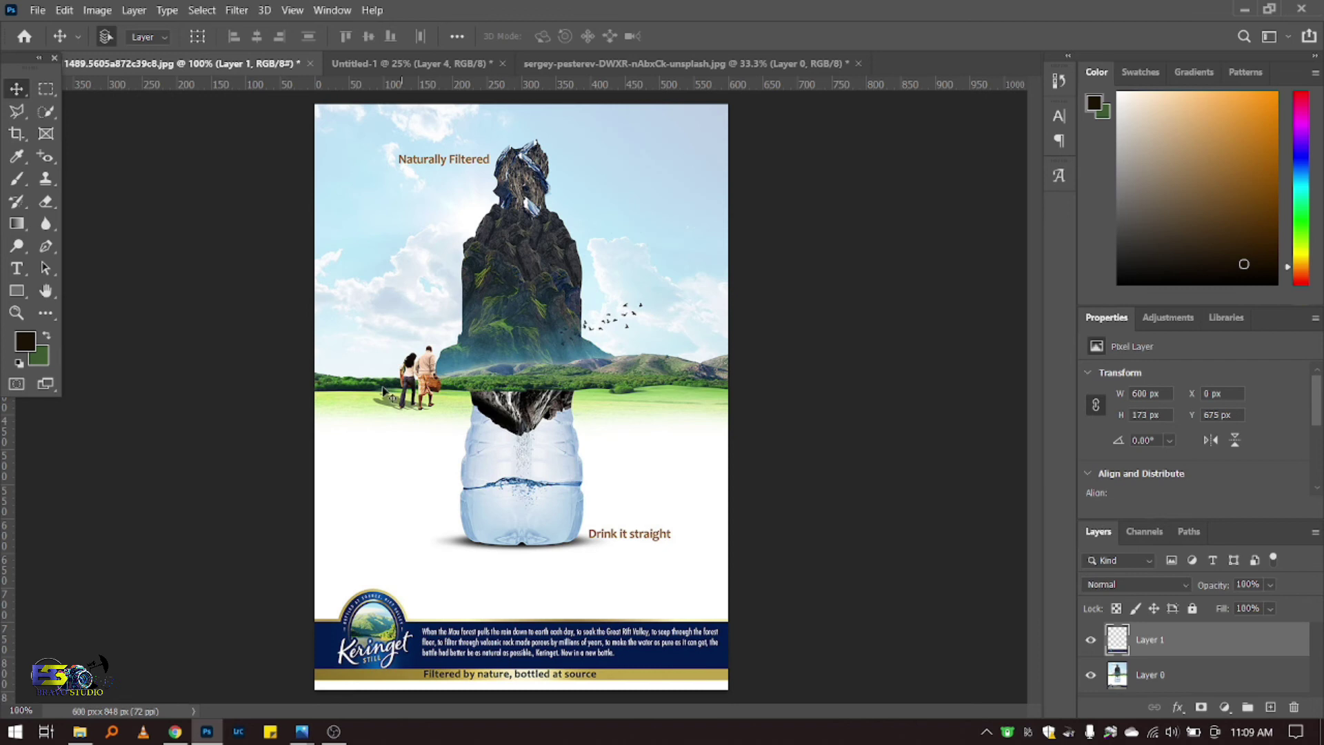
key(ctrl+Tab)
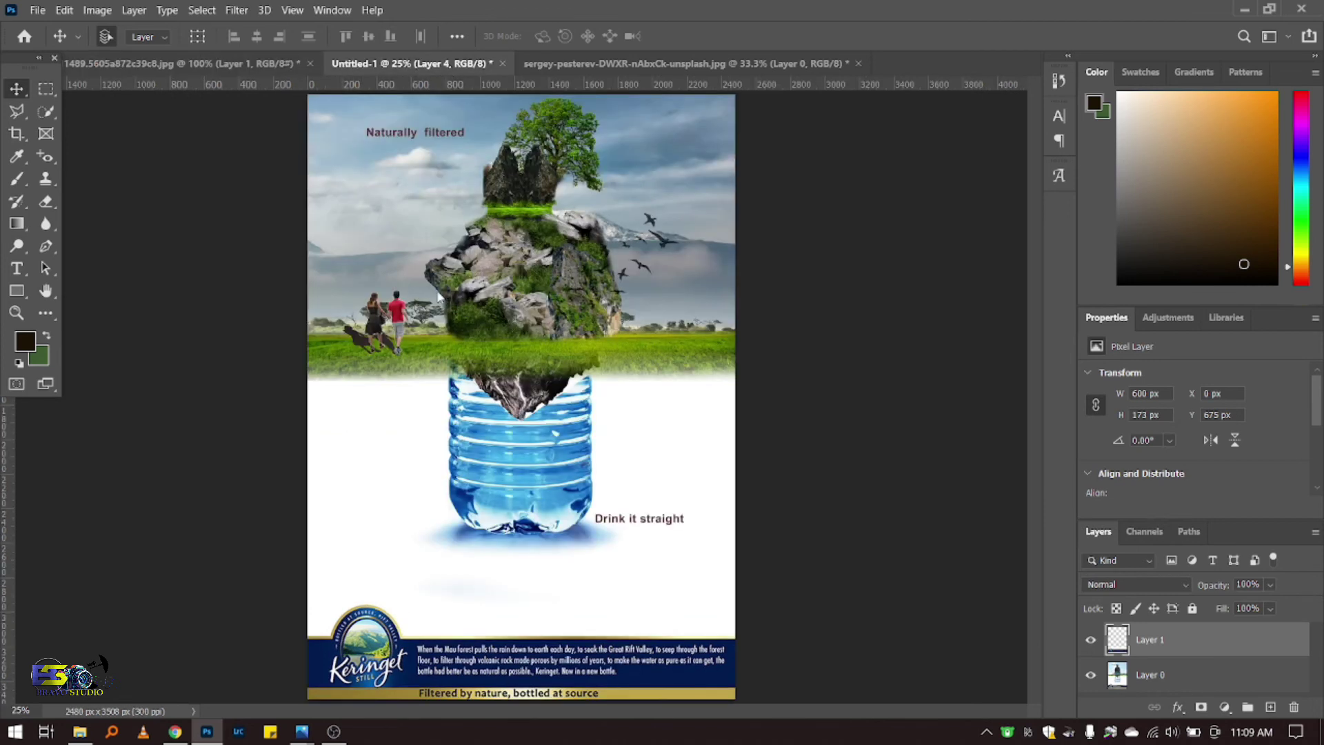
Step: Further flatten the shadow to 393 × 116 px and nudge it beneath the couple
key(ctrl+t)
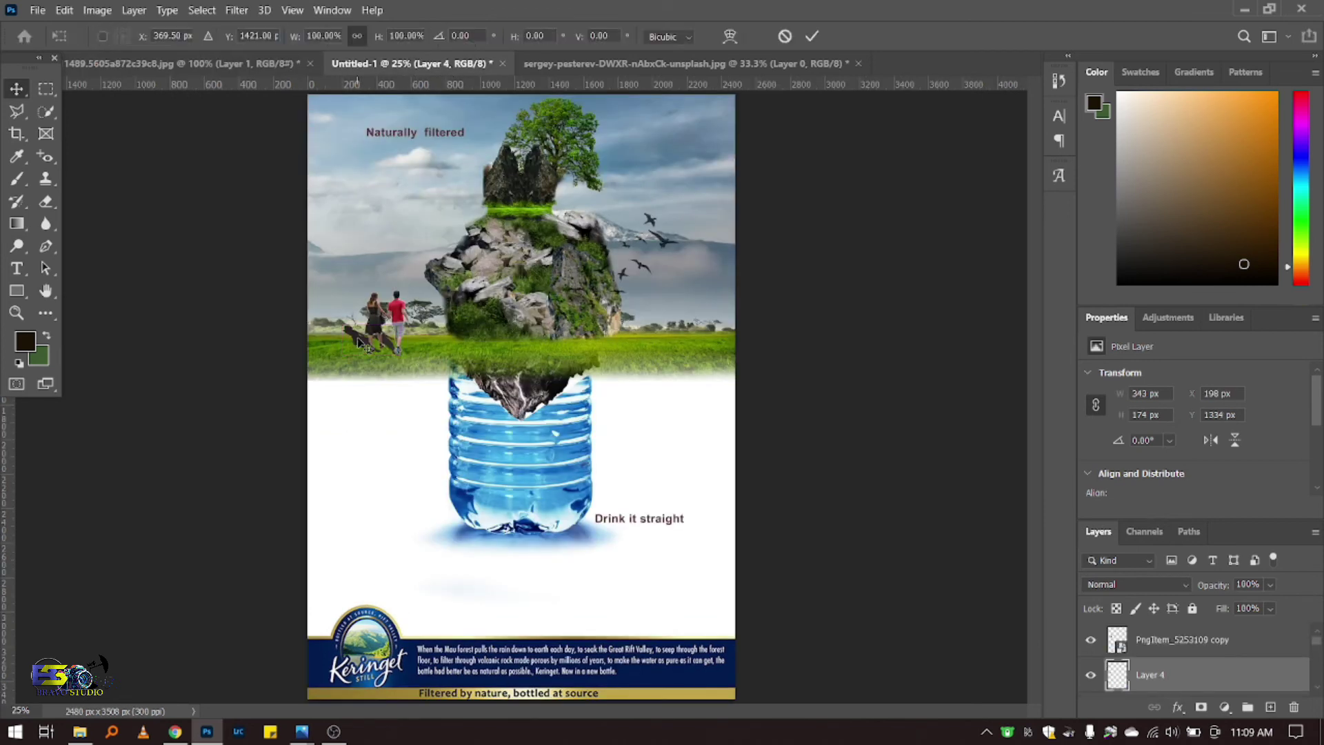
drag(373, 330, 363, 339)
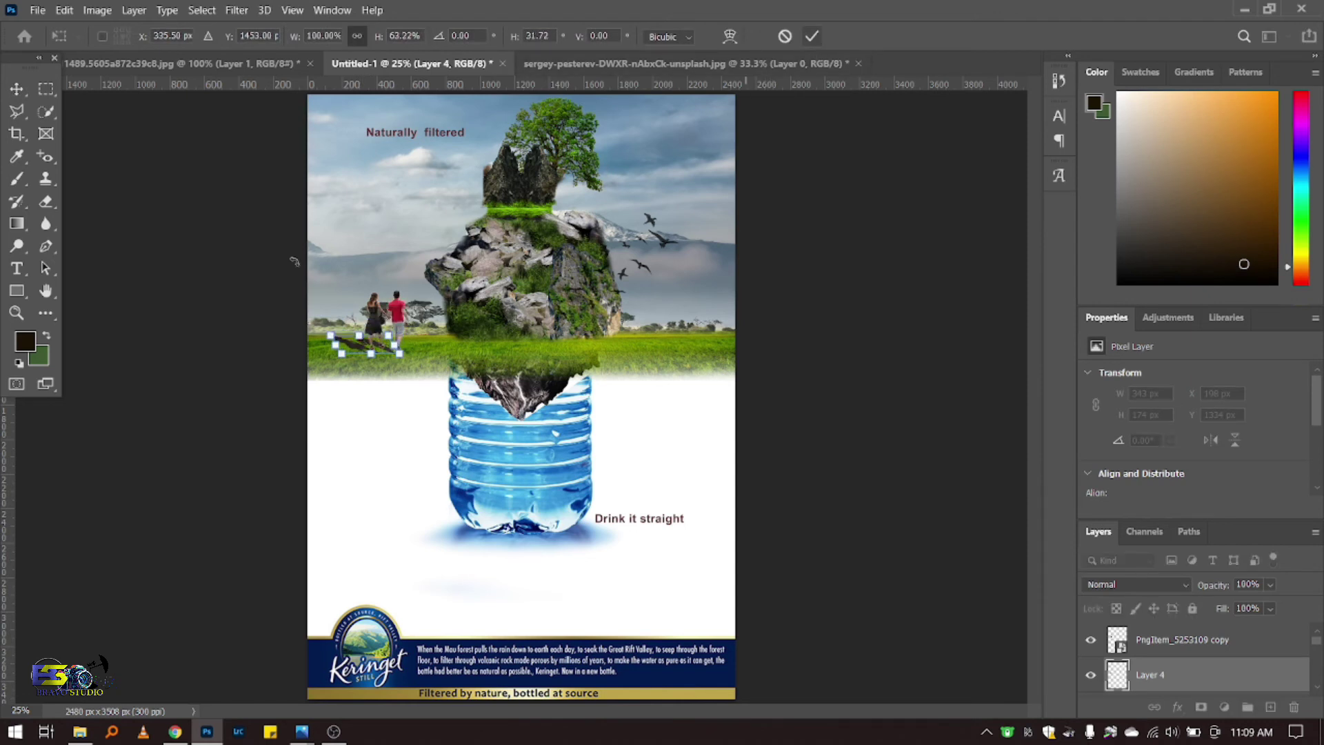
drag(347, 358, 349, 361)
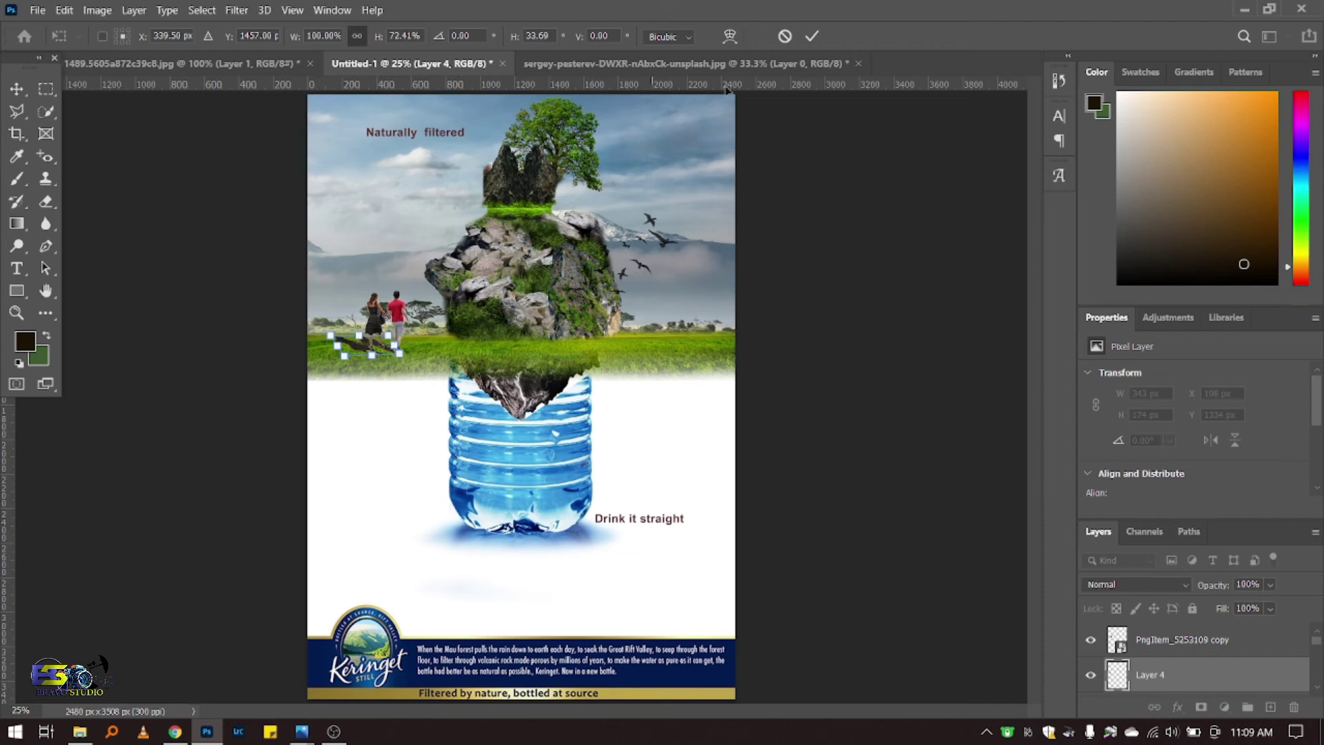
click(811, 36)
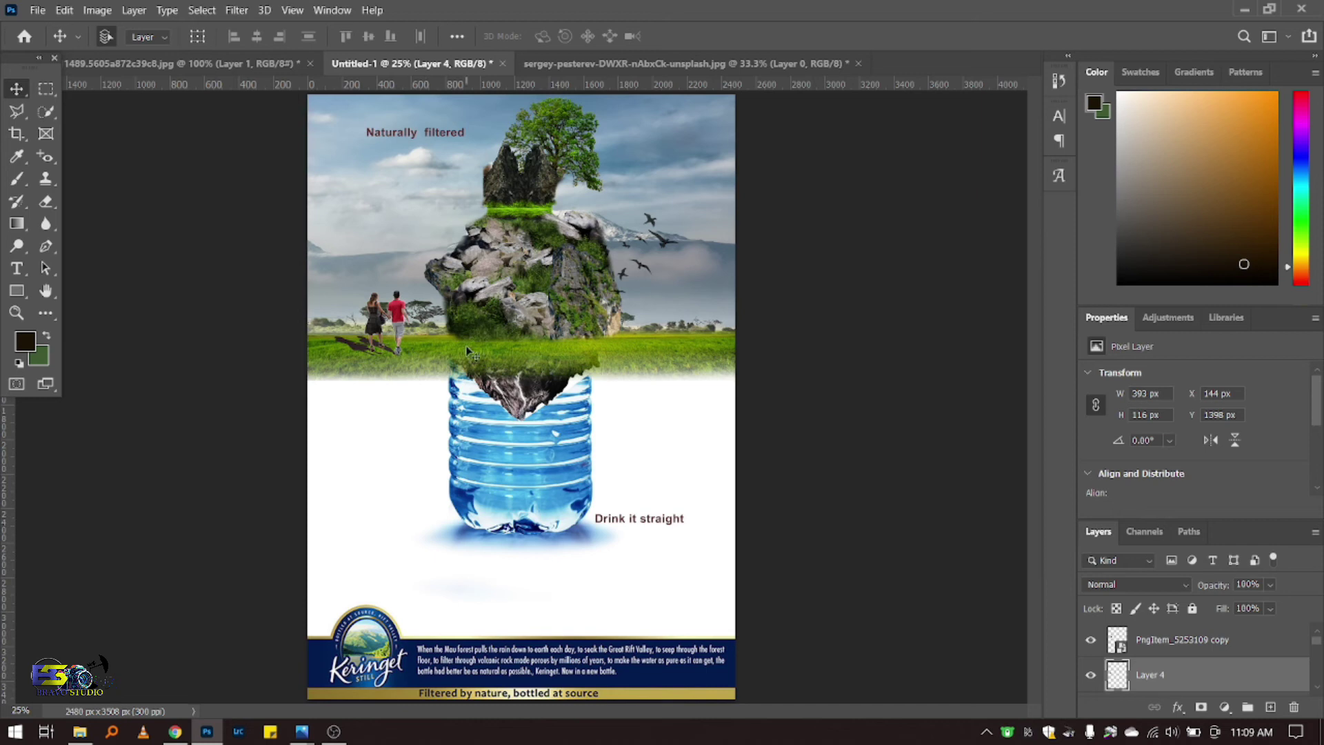
key(Up)
key(Up)
key(Up)
key(Right)
key(Down)
Step: Add a layer mask to shadow Layer 4, choose a black brush, and zoom in
click(1201, 707)
click(25, 184)
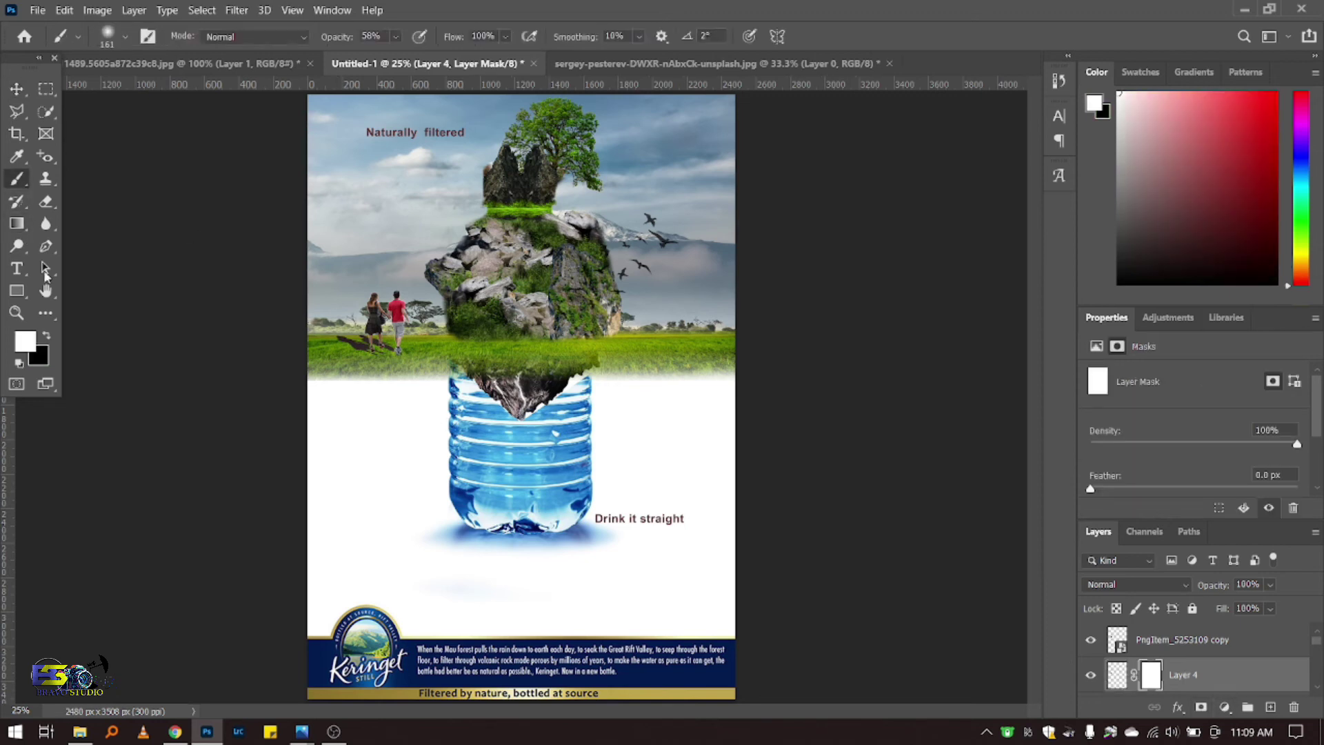
click(49, 338)
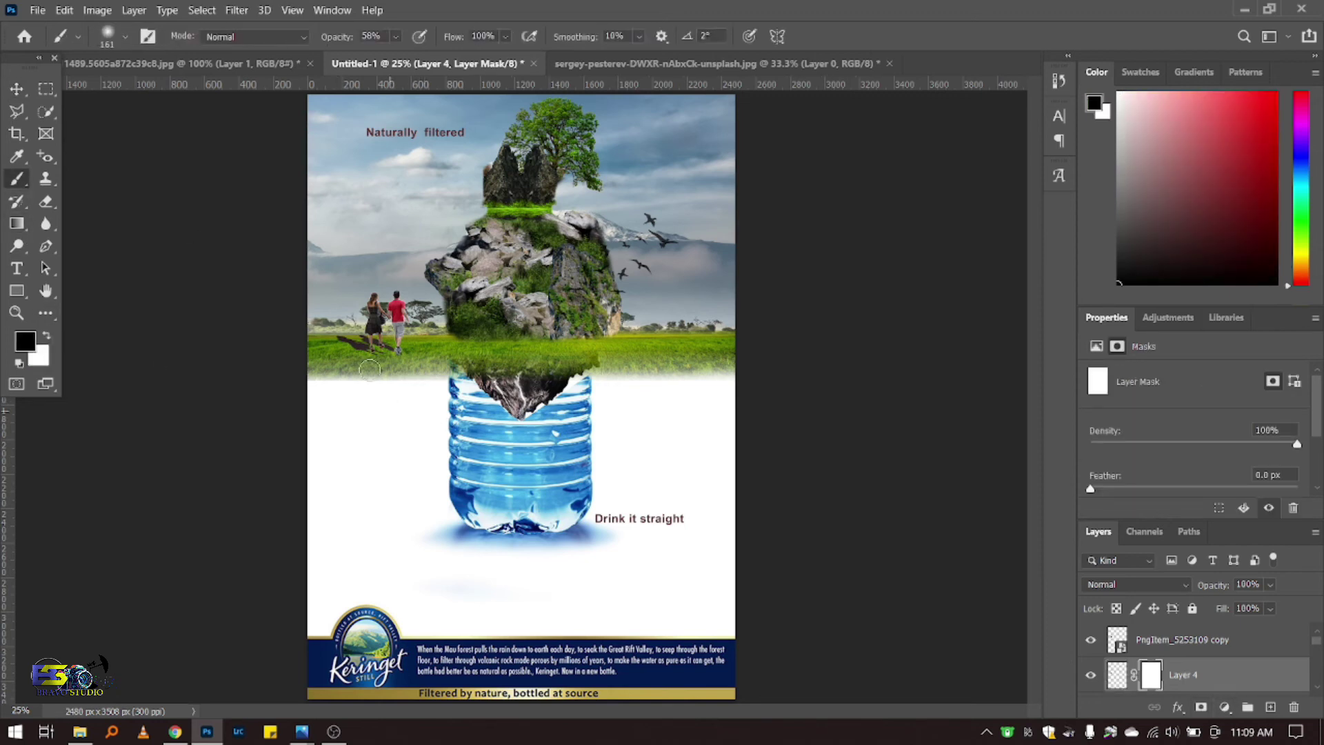
key(ctrl+plus)
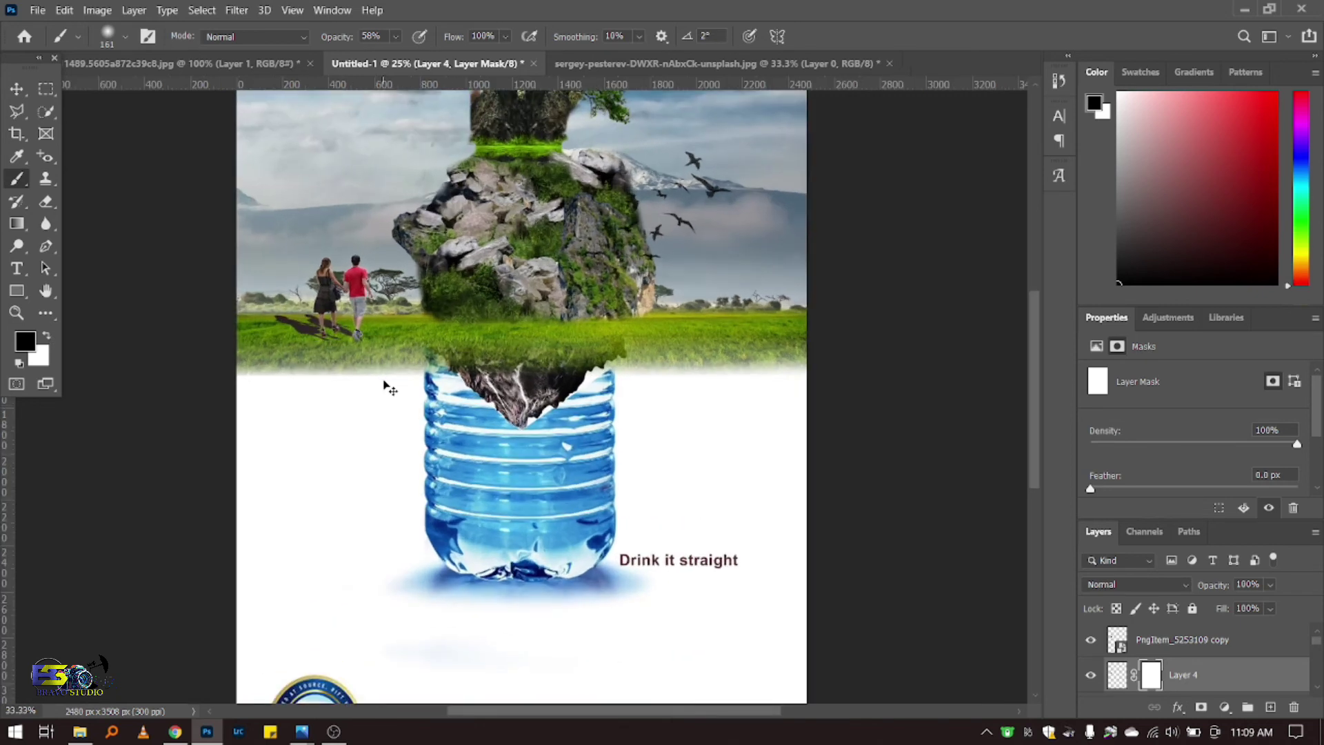
key(ctrl+plus)
scroll(428, 398, up, 1)
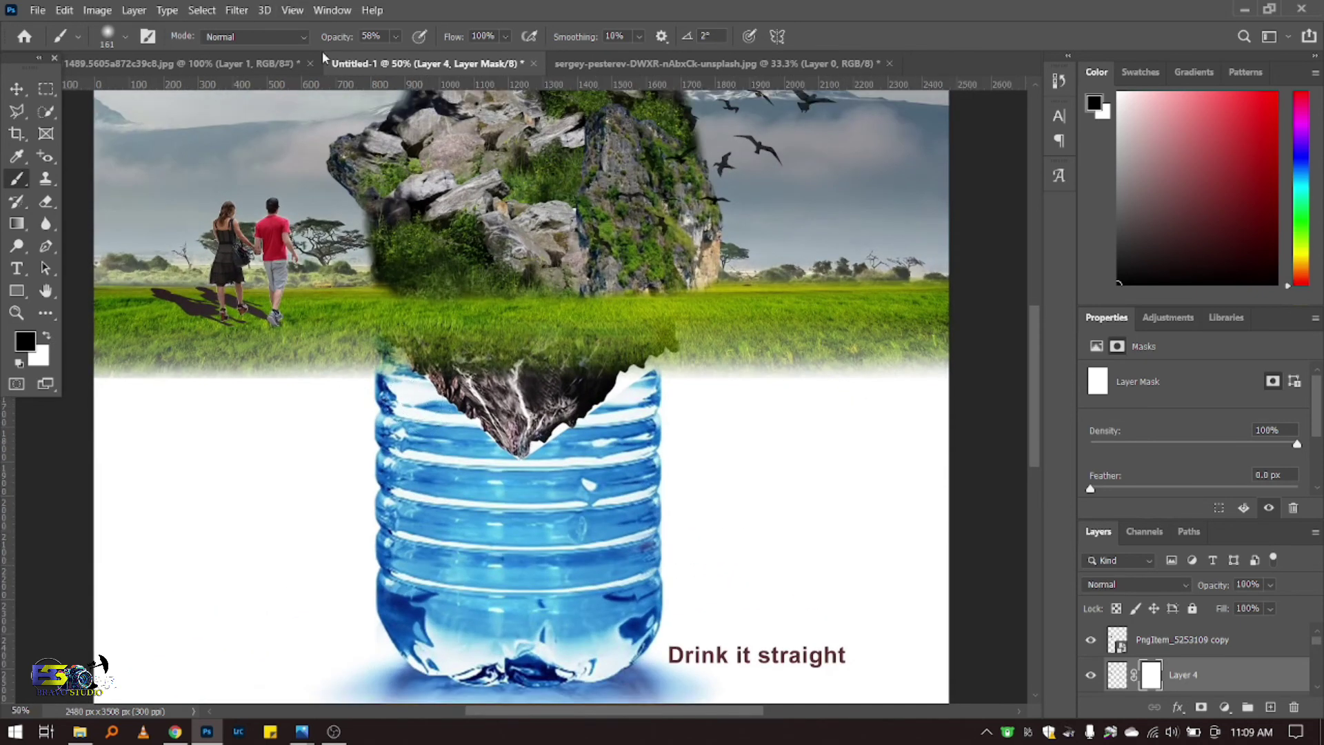
Step: Set the brush to 100% opacity and 69 px size
drag(396, 57, 390, 57)
click(396, 36)
drag(406, 57, 484, 61)
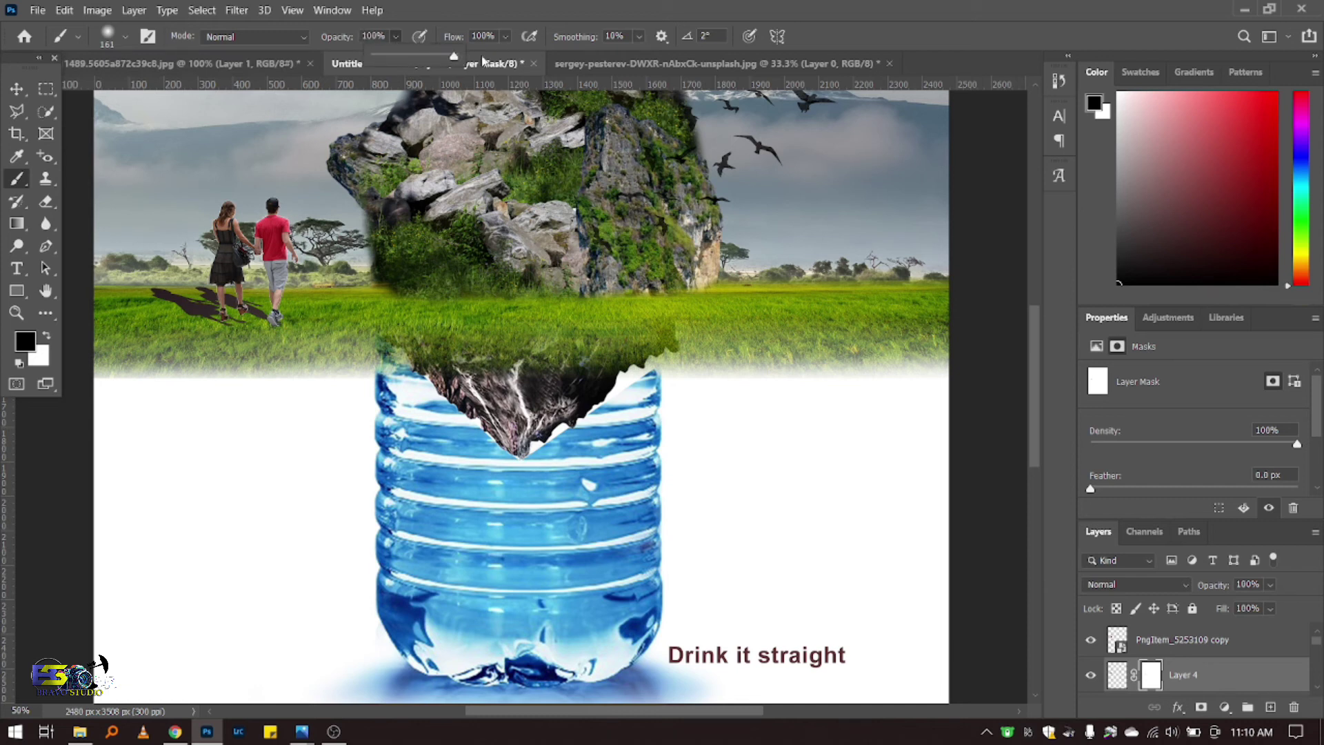
click(127, 39)
text(69)
key(Return)
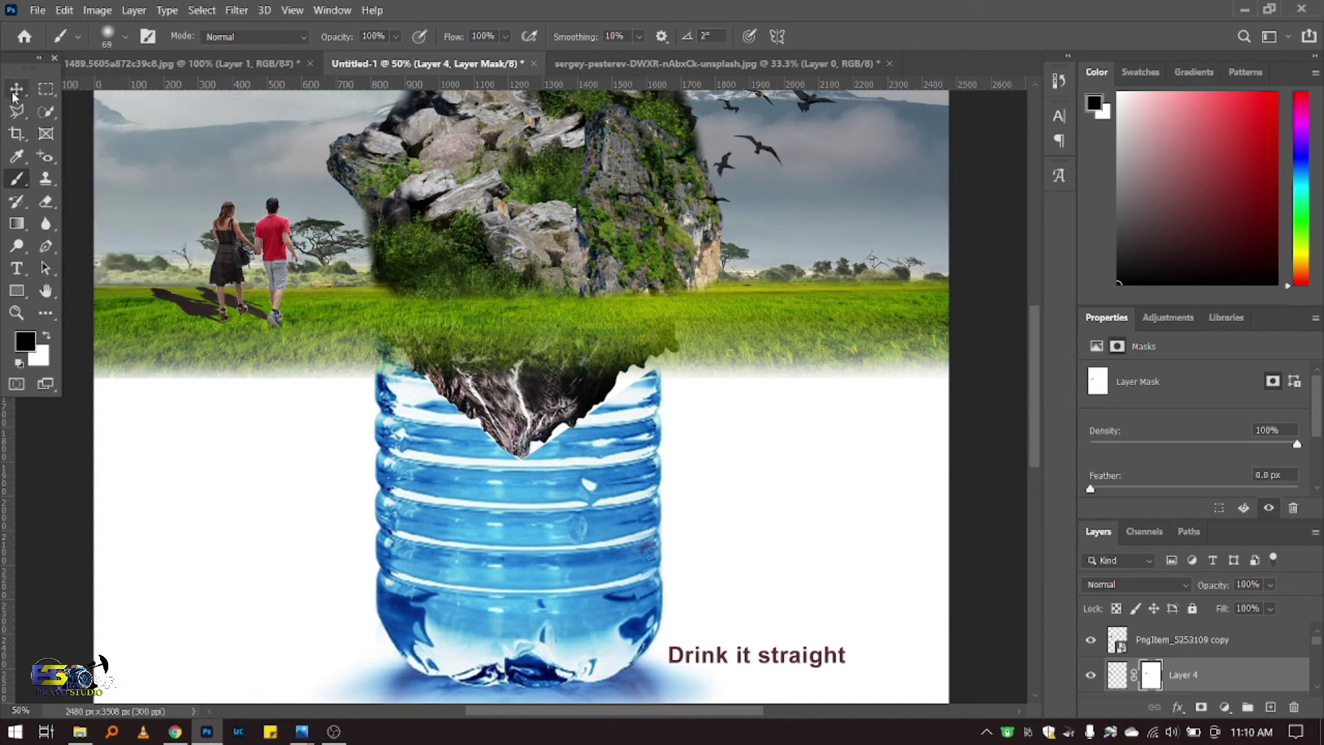
Step: Return to the Move tool and fit the whole poster on screen
click(14, 92)
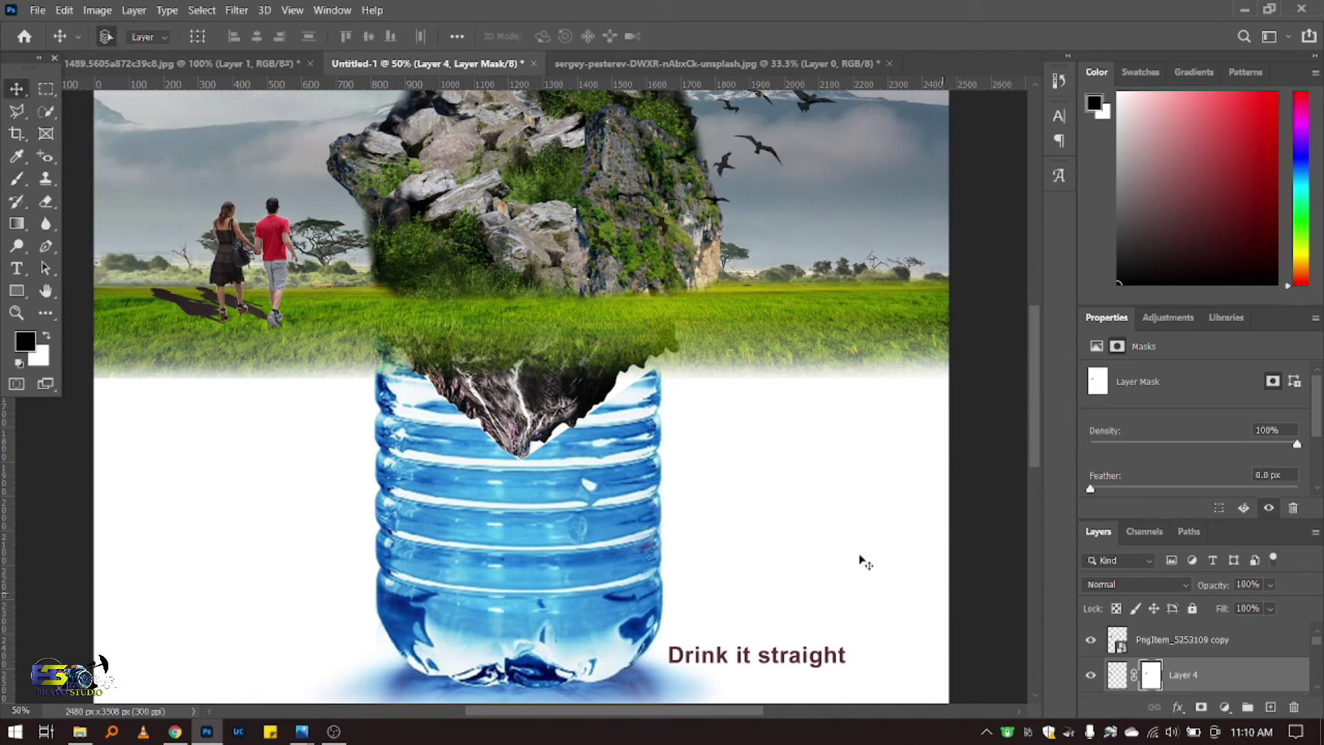
double_click(44, 292)
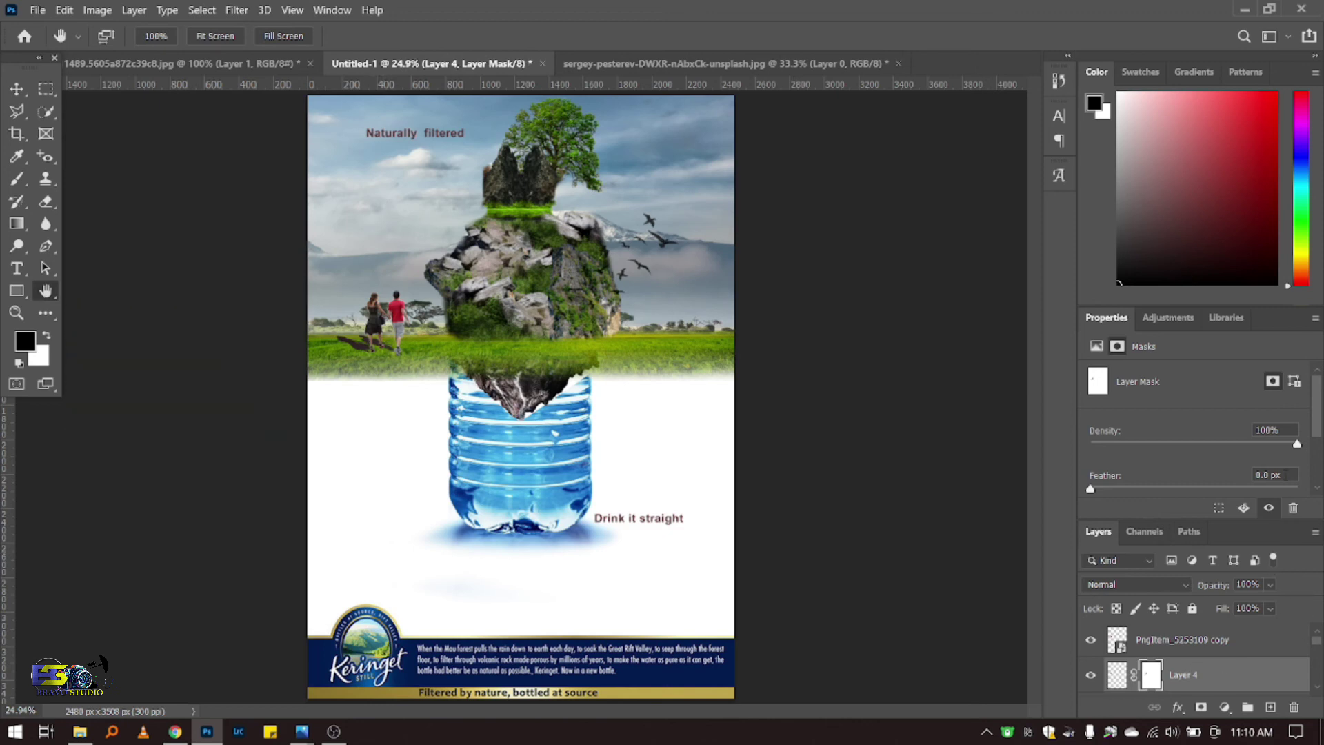
click(1270, 585)
Step: Lower the shadow layer to 68% opacity and shift the shower image up and left
click(1262, 604)
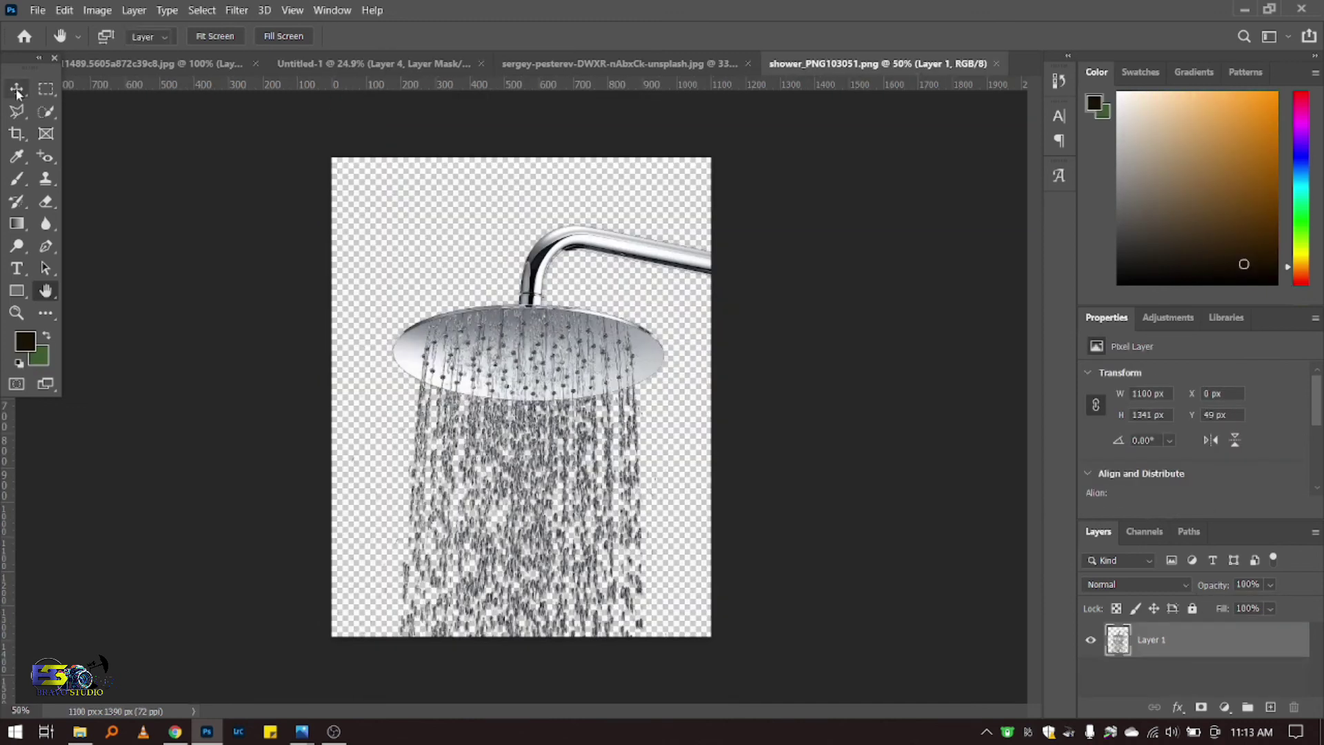
click(18, 90)
mouse_move(537, 273)
mouse_down()
mouse_move(527, 233)
mouse_move(512, 241)
mouse_up()
Step: Mask out the shower fixture with a 161 px brush, leaving only falling rain
click(1200, 706)
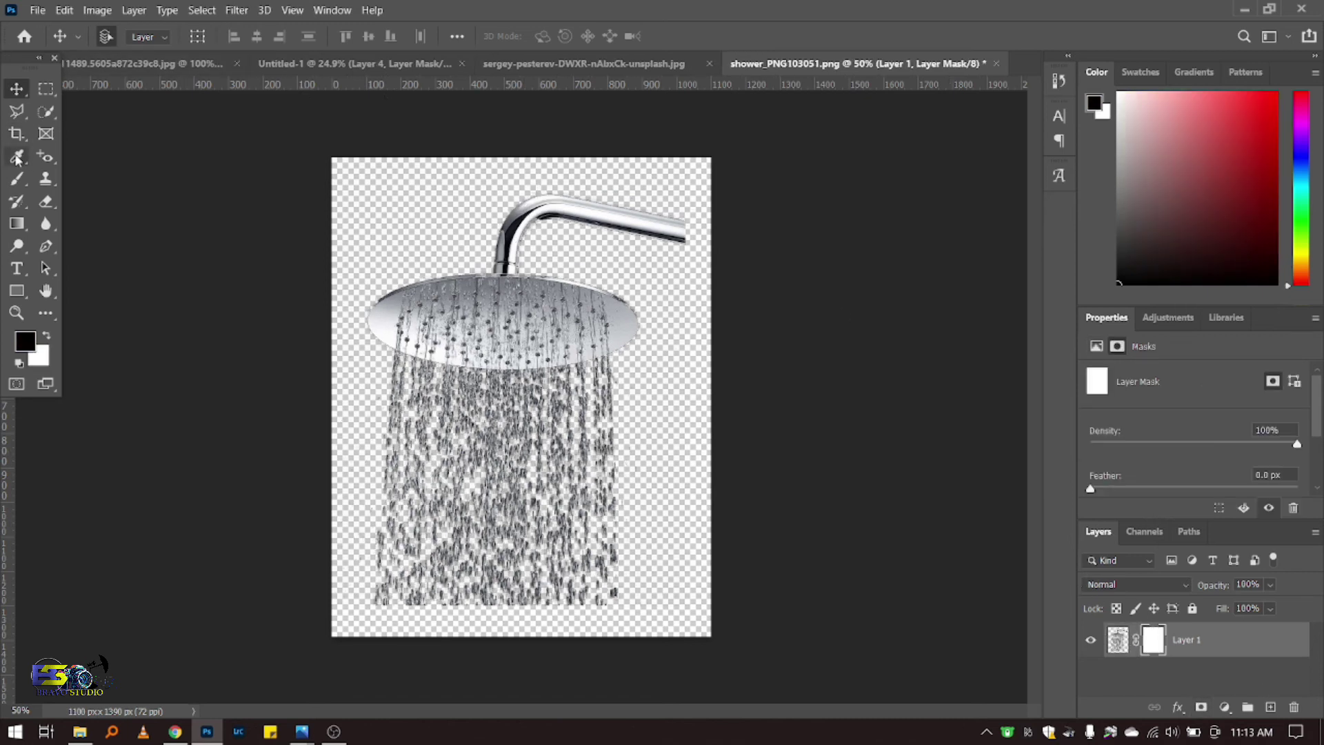
click(14, 183)
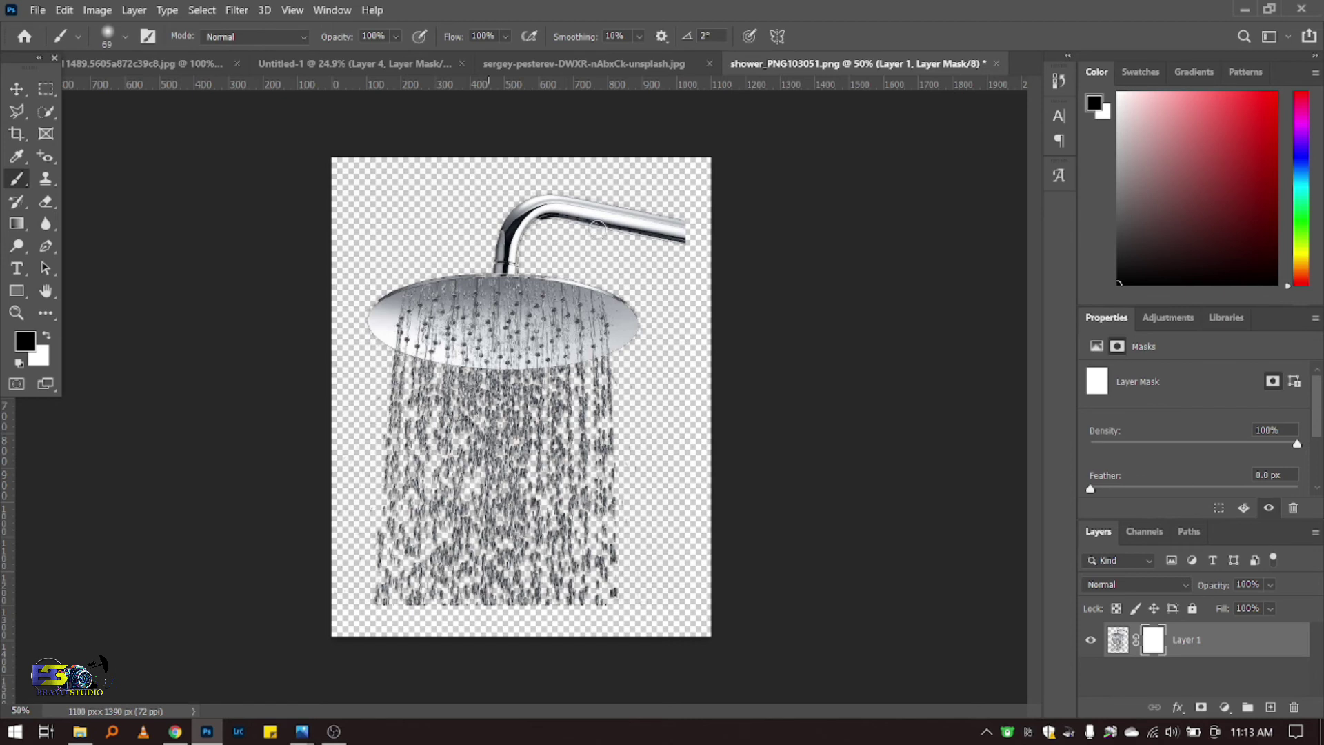
drag(597, 228, 486, 206)
click(124, 36)
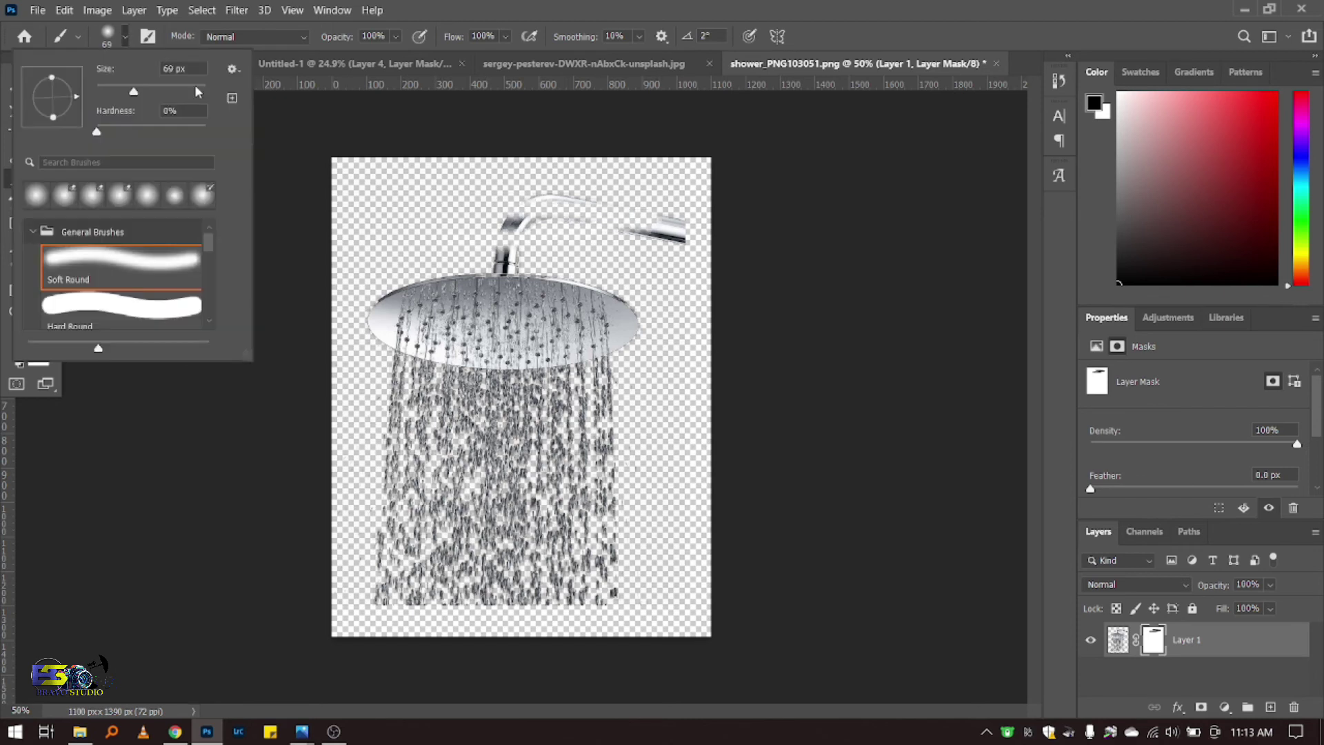
click(171, 91)
mouse_move(718, 213)
mouse_down()
mouse_move(621, 231)
mouse_move(637, 252)
mouse_move(614, 290)
mouse_move(478, 263)
mouse_move(376, 307)
mouse_move(654, 324)
mouse_move(552, 344)
mouse_move(396, 328)
mouse_move(413, 344)
mouse_move(637, 338)
mouse_move(466, 342)
mouse_up()
Step: Move the rain texture down and drag it into the poster document
click(16, 88)
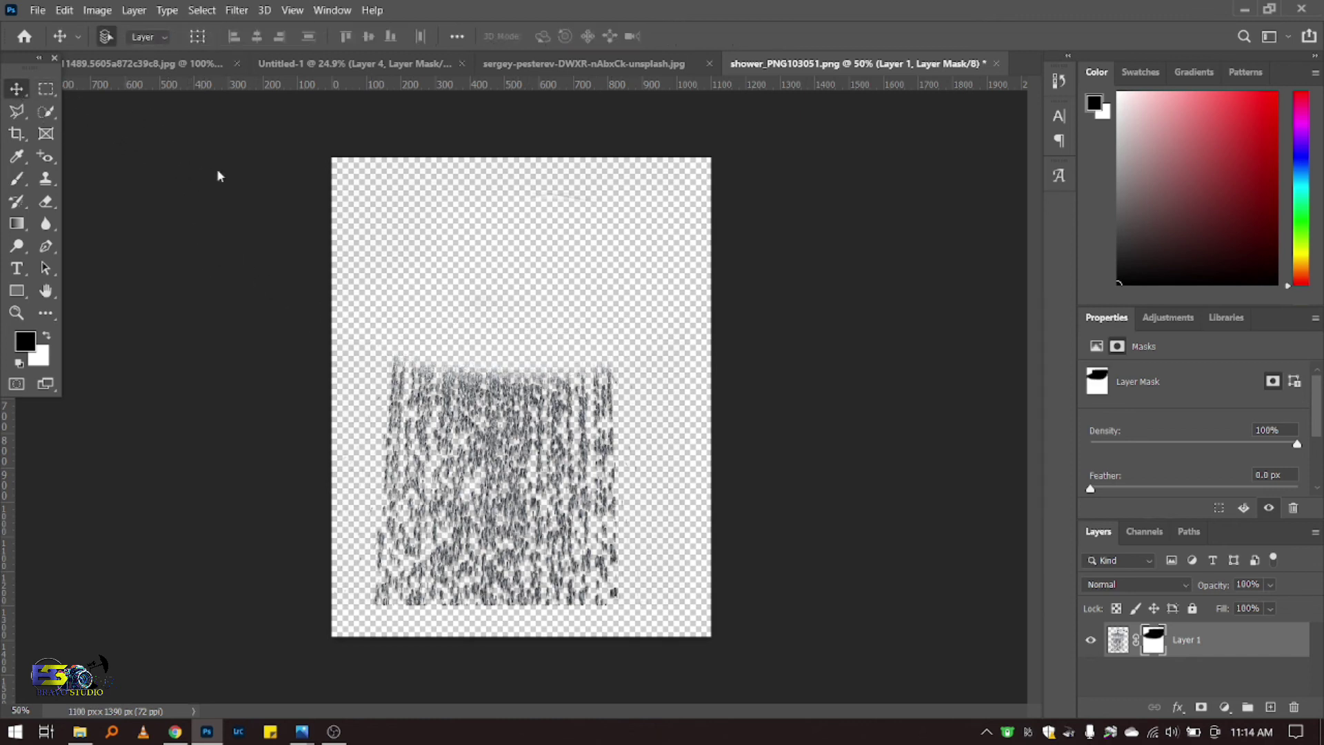
drag(490, 408, 492, 431)
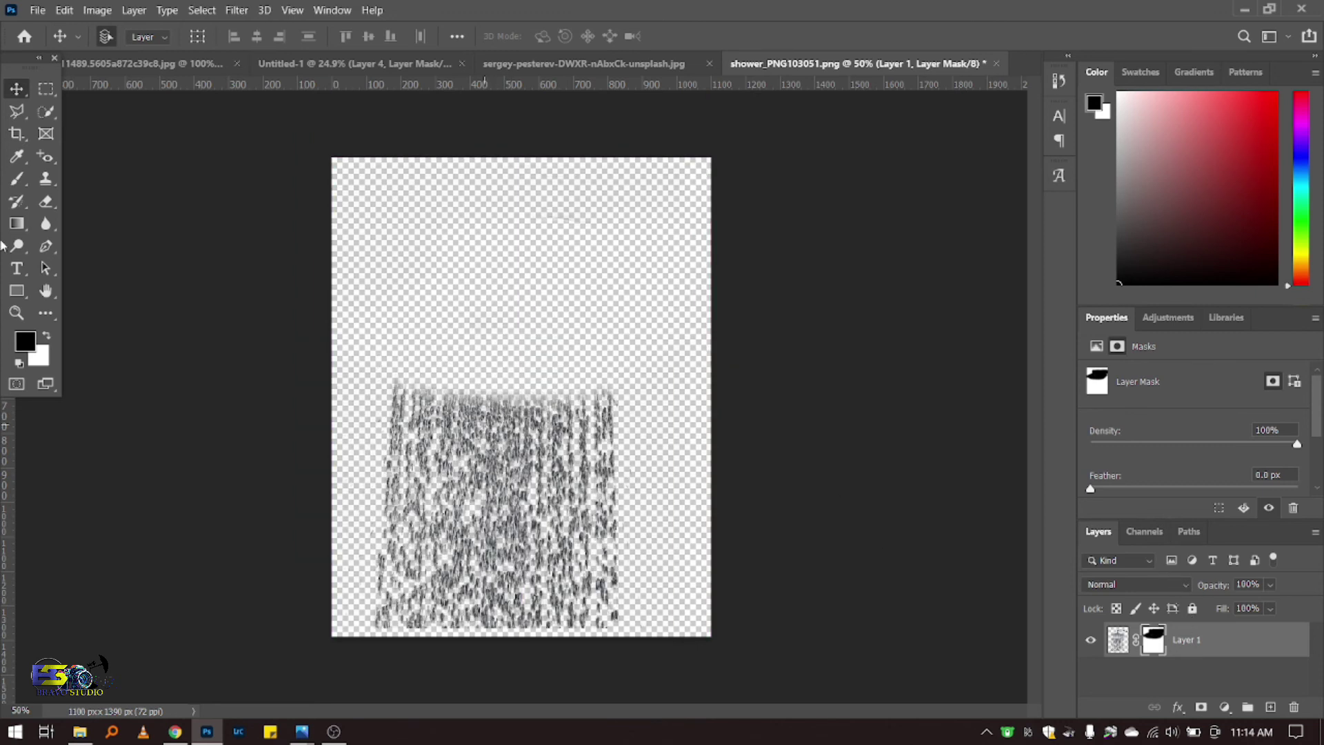
click(17, 179)
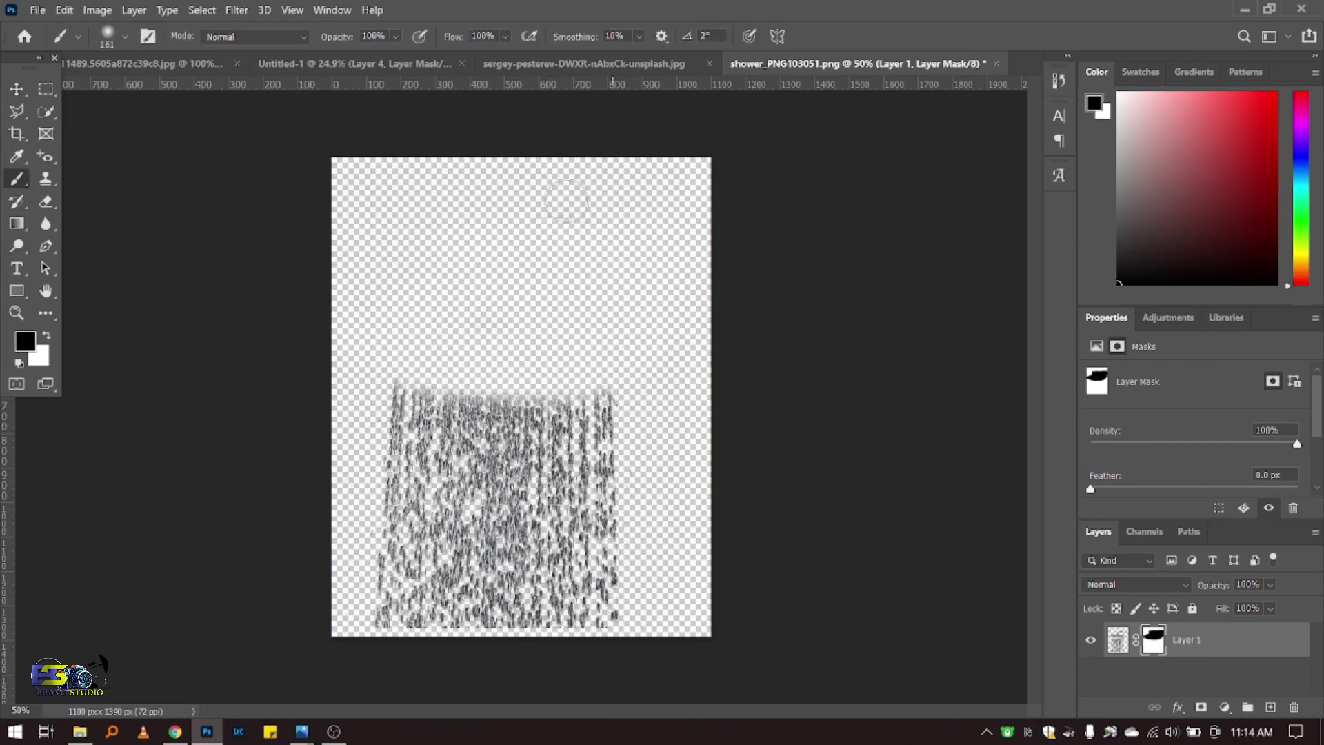
click(15, 89)
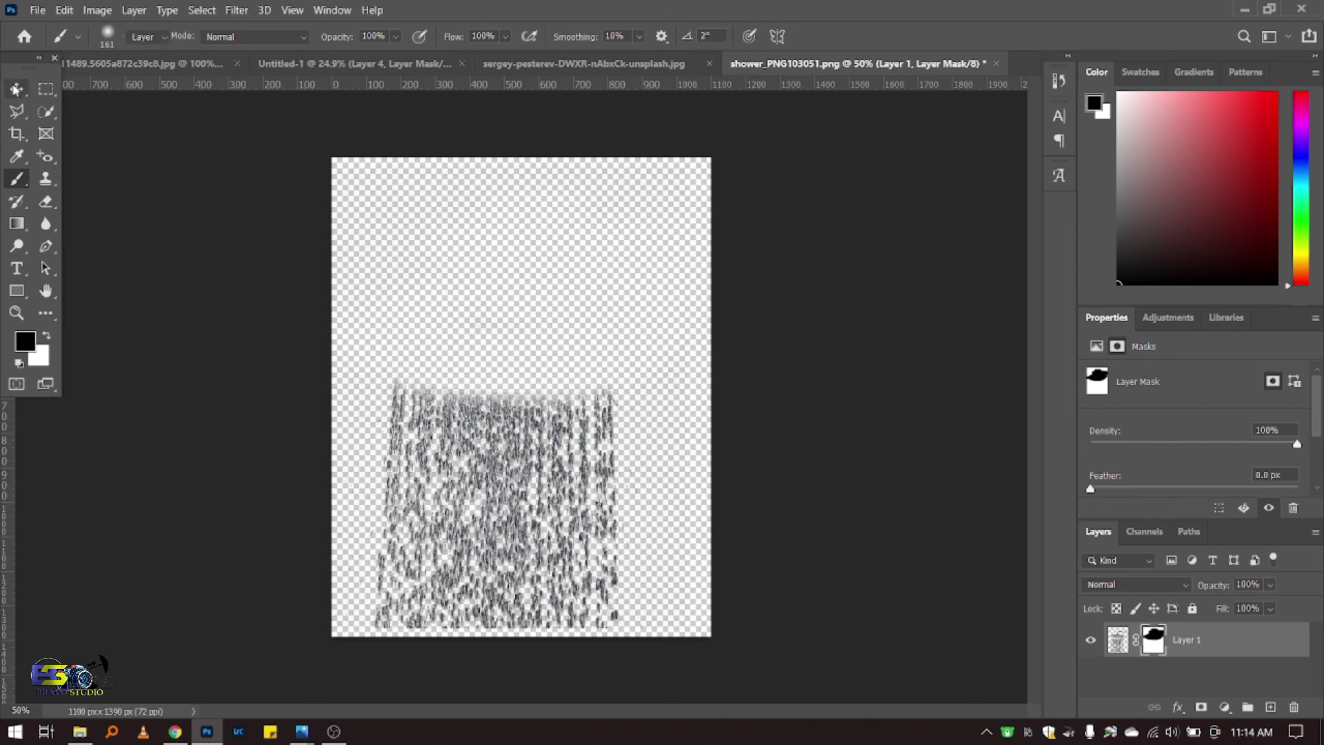
mouse_move(384, 464)
mouse_down()
mouse_move(332, 65)
mouse_move(534, 424)
mouse_move(527, 414)
mouse_up()
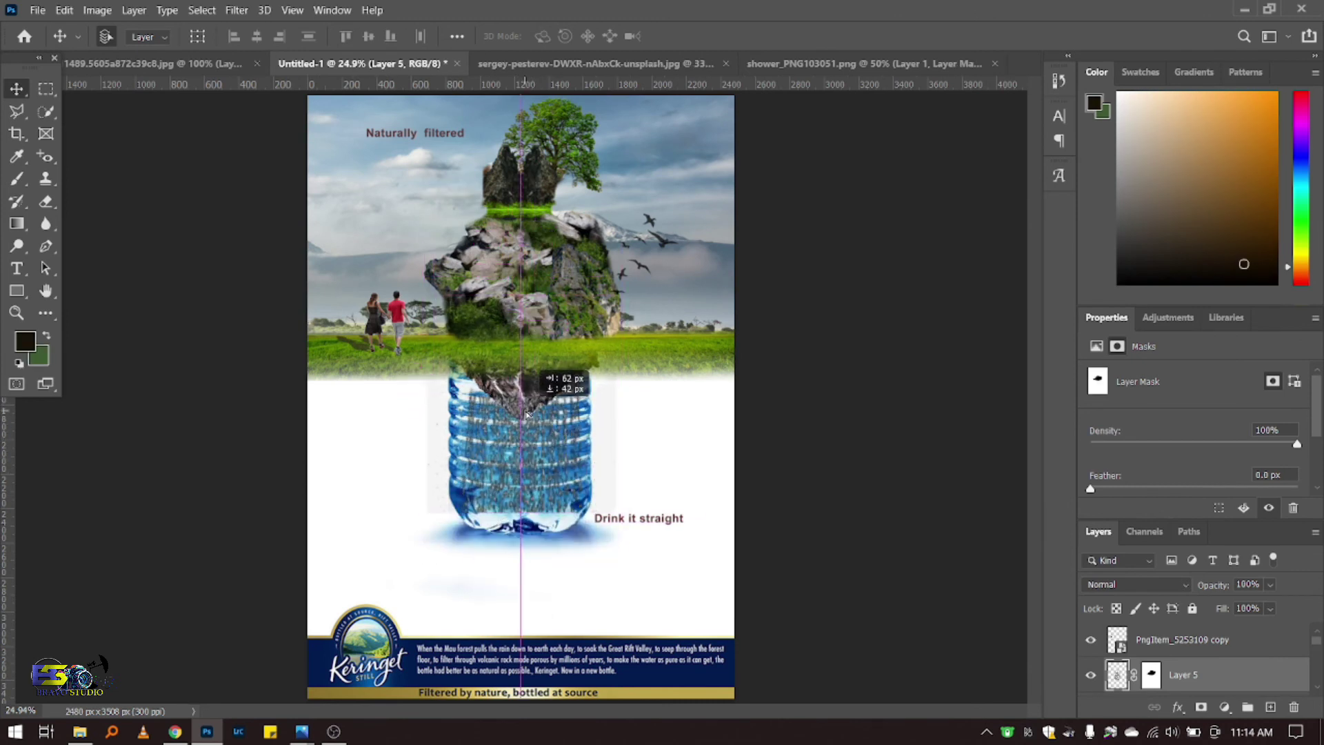
Step: Paint out the grey strip right of the bottle on the rain layer's mask
drag(527, 414, 526, 414)
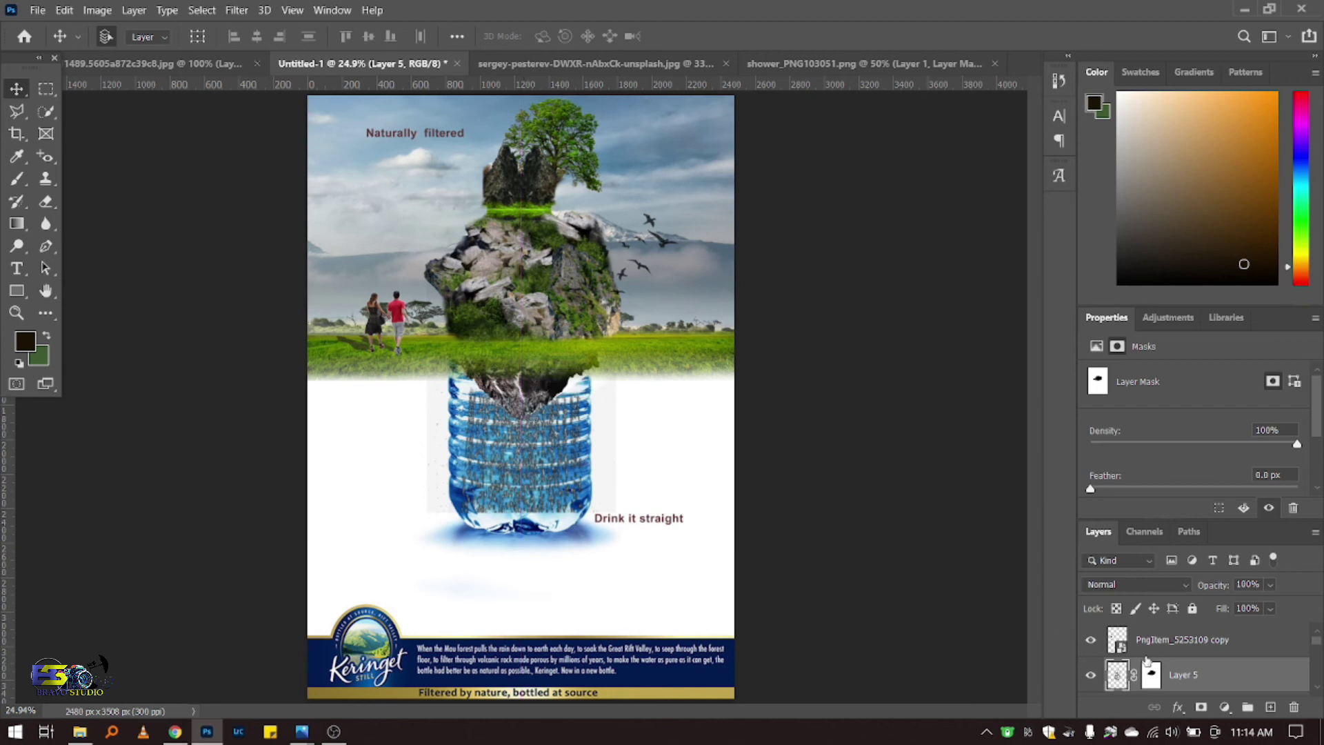
click(1158, 675)
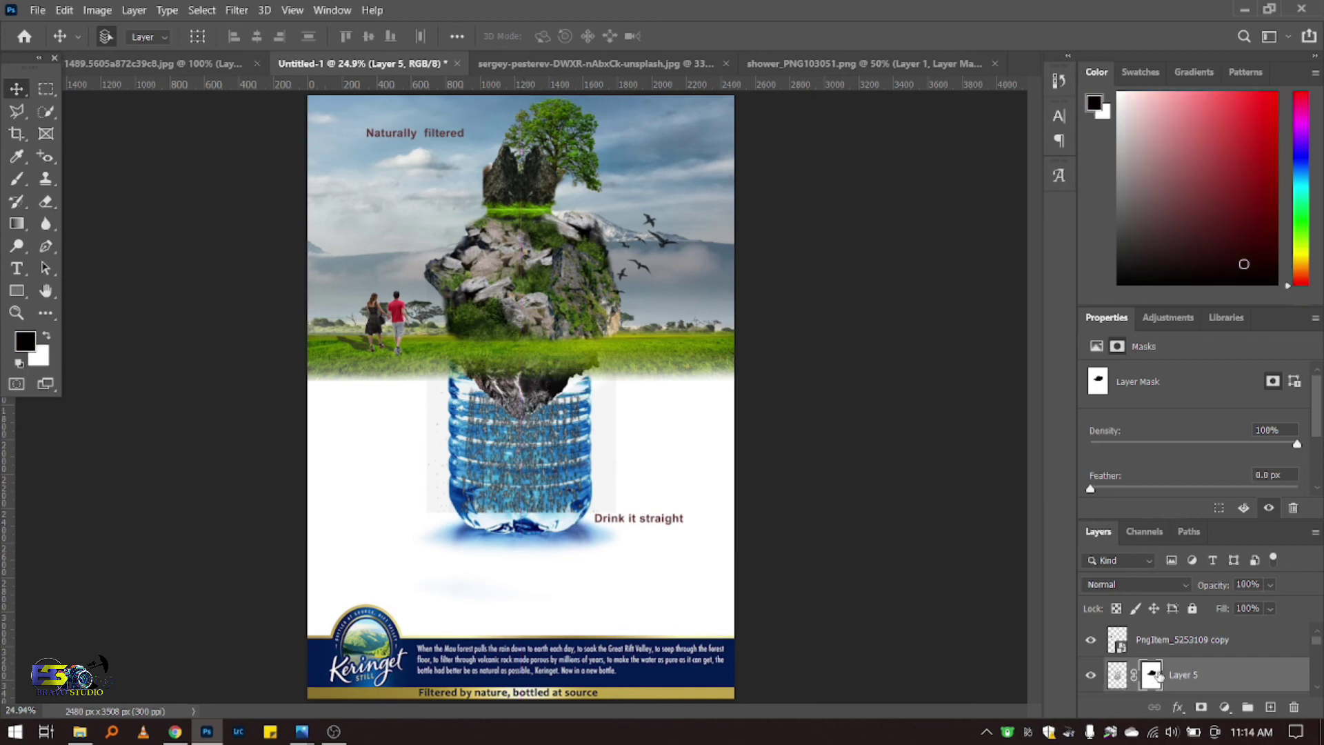
click(17, 178)
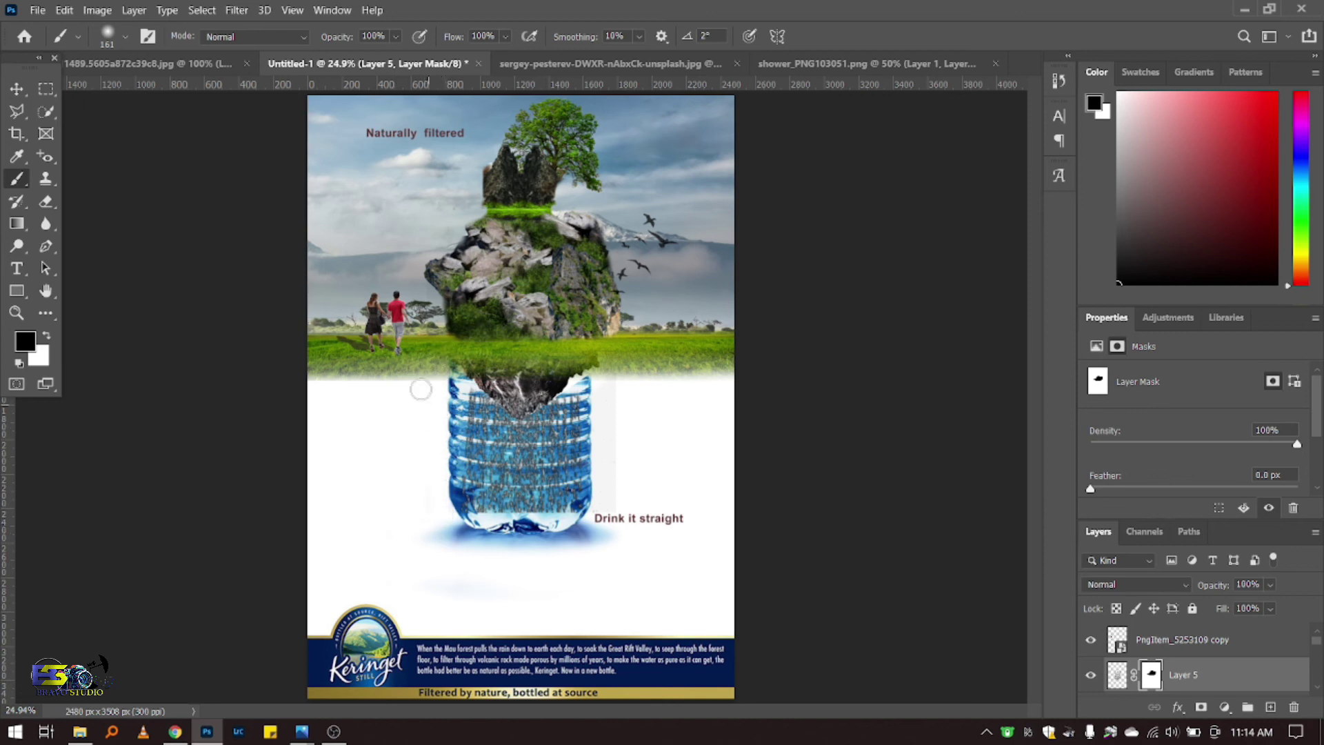
drag(611, 540, 610, 386)
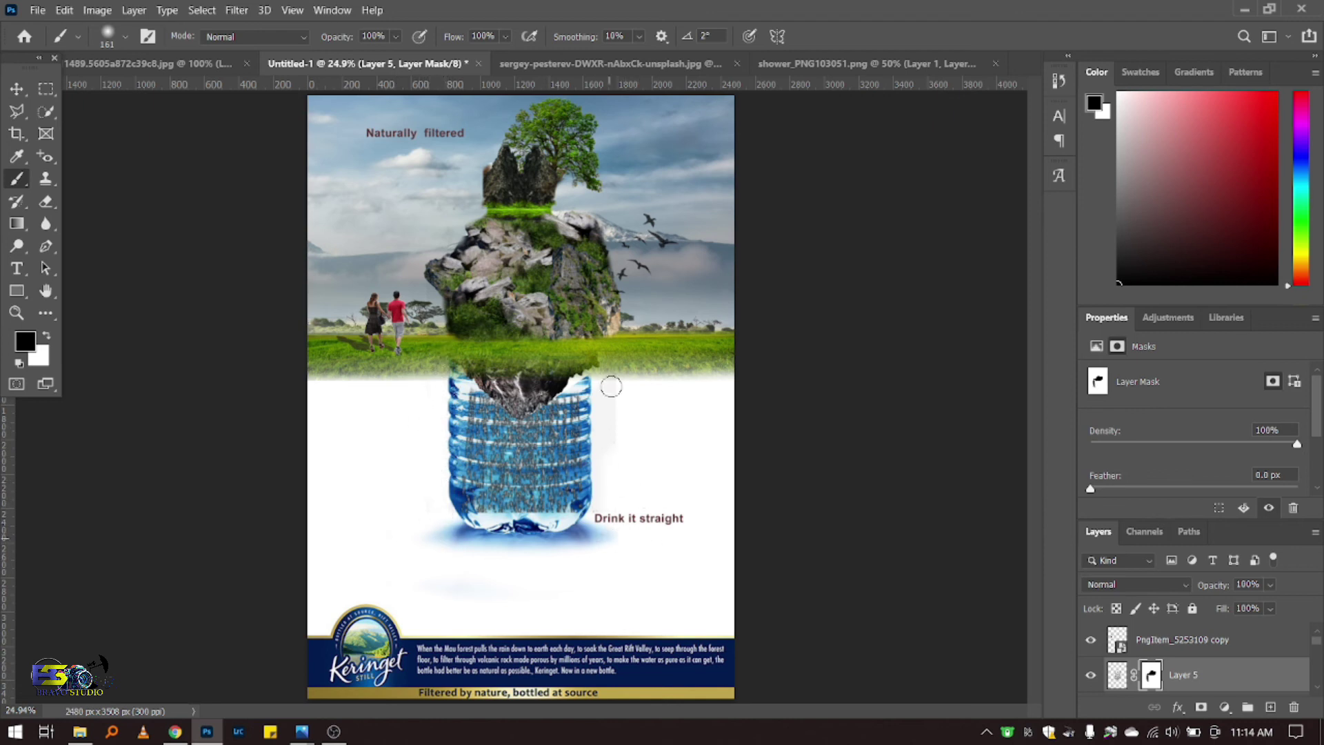
Step: Reposition the rain texture beside the bottle, then request deleting Layer 5
click(11, 95)
scroll(1172, 671, down, 2)
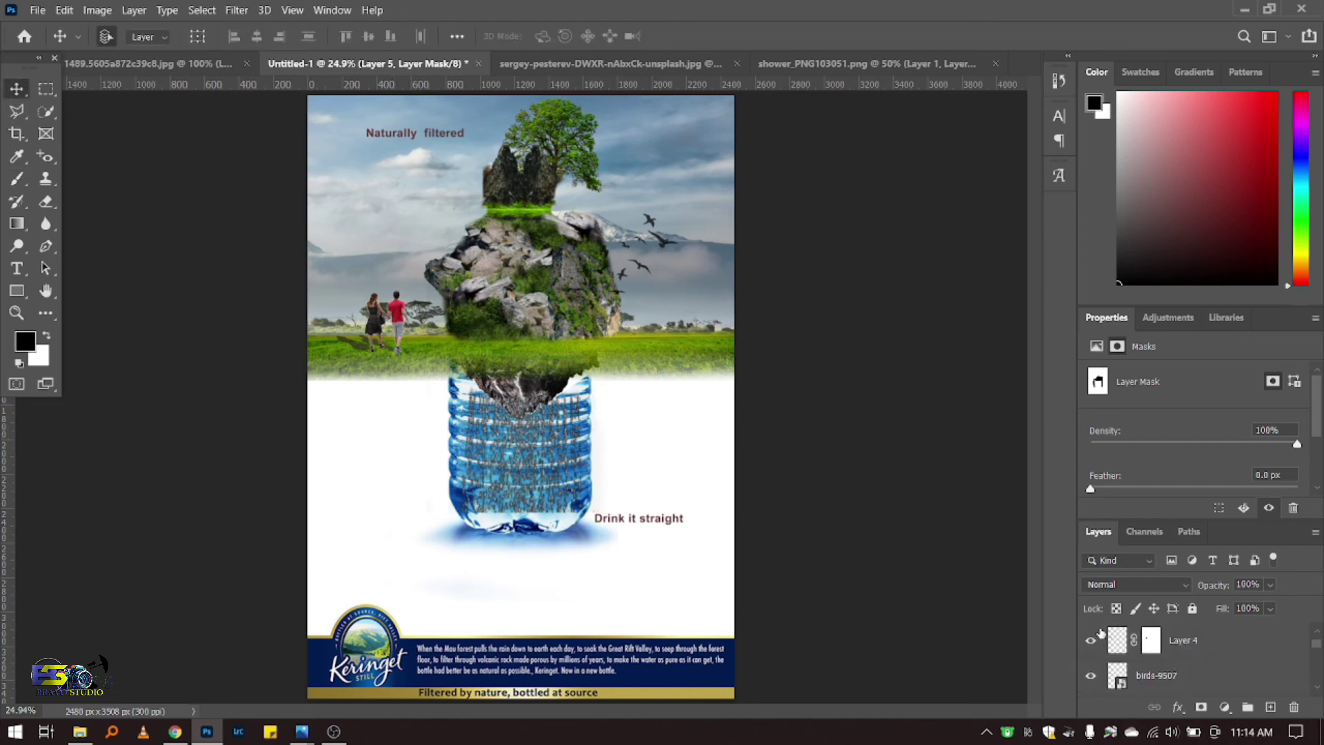
drag(512, 438, 654, 441)
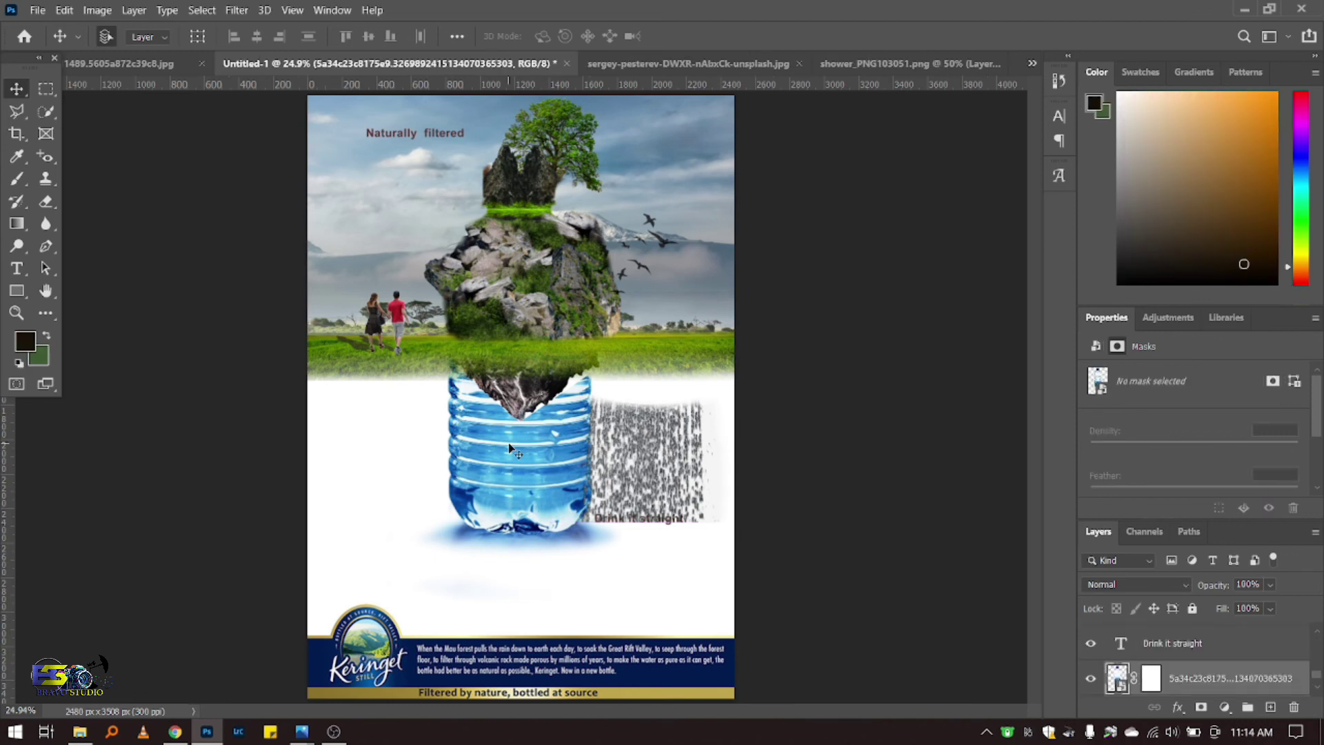
click(660, 457)
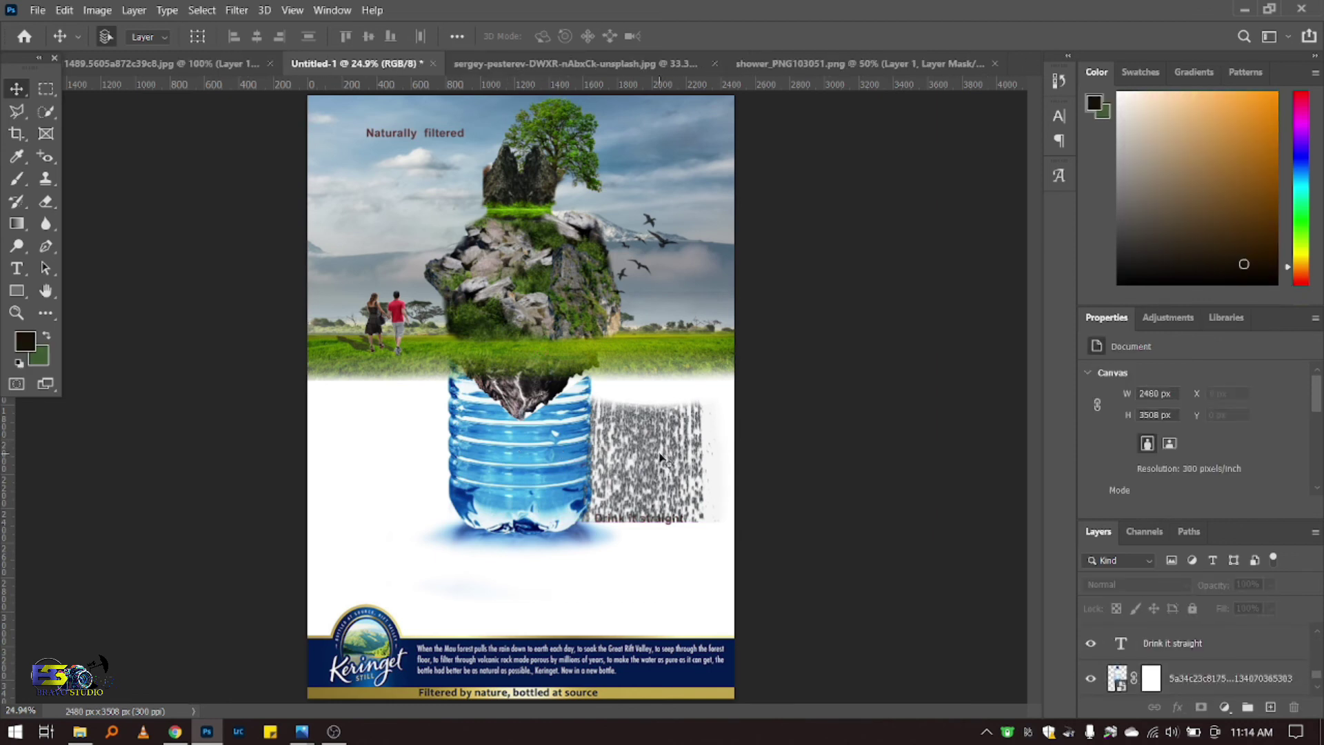
drag(660, 431, 682, 436)
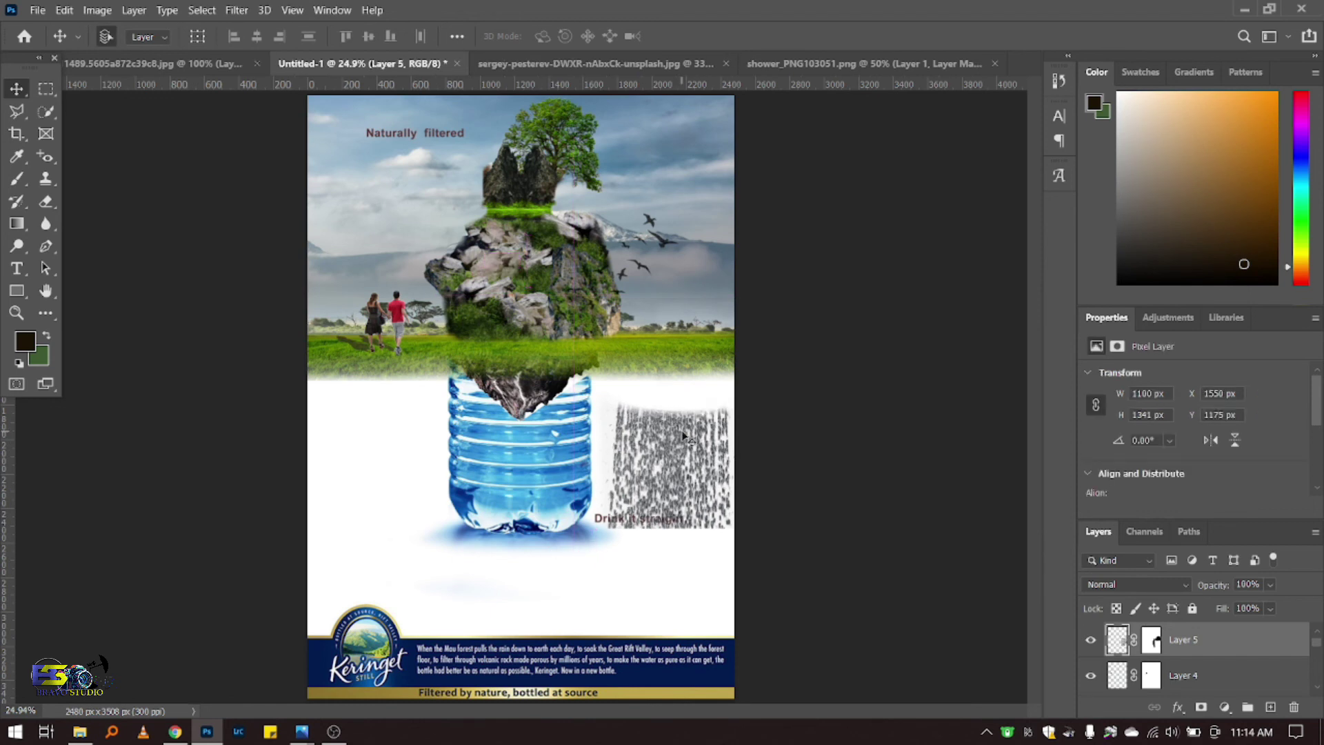
drag(708, 445, 664, 449)
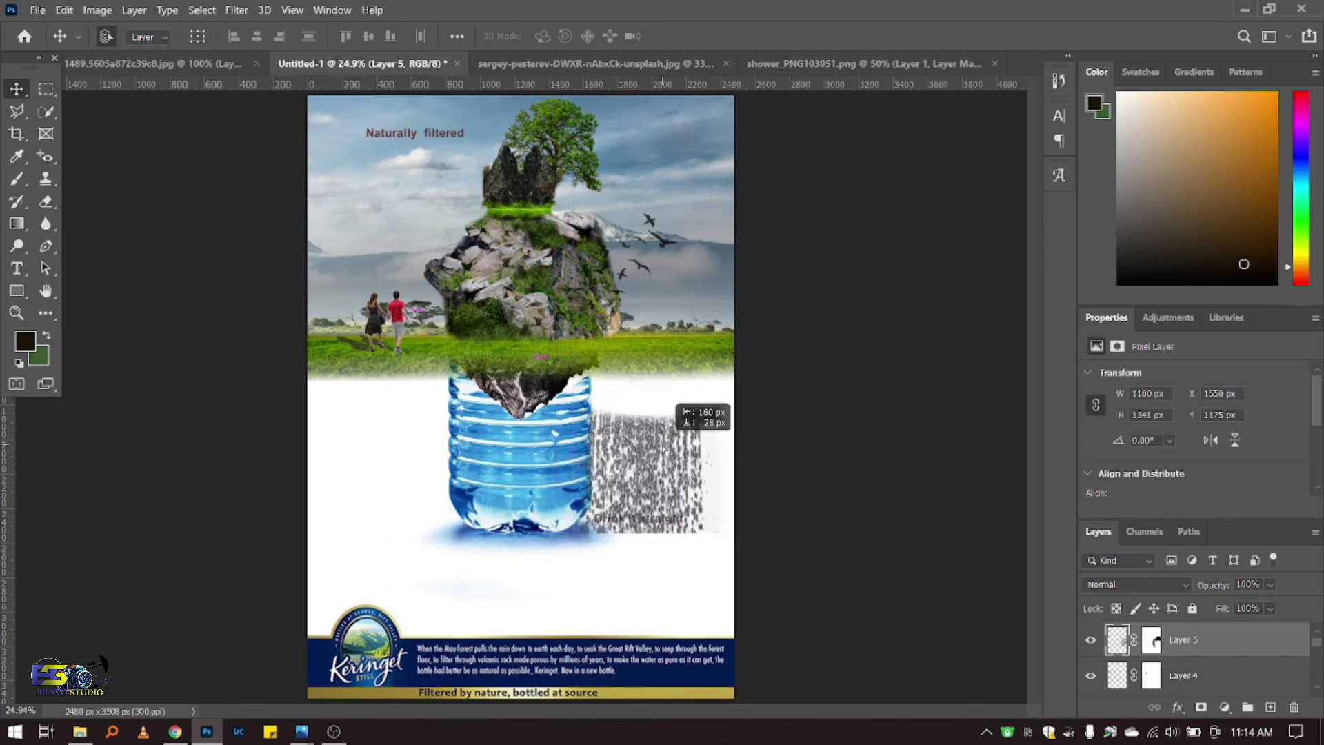
key(x)
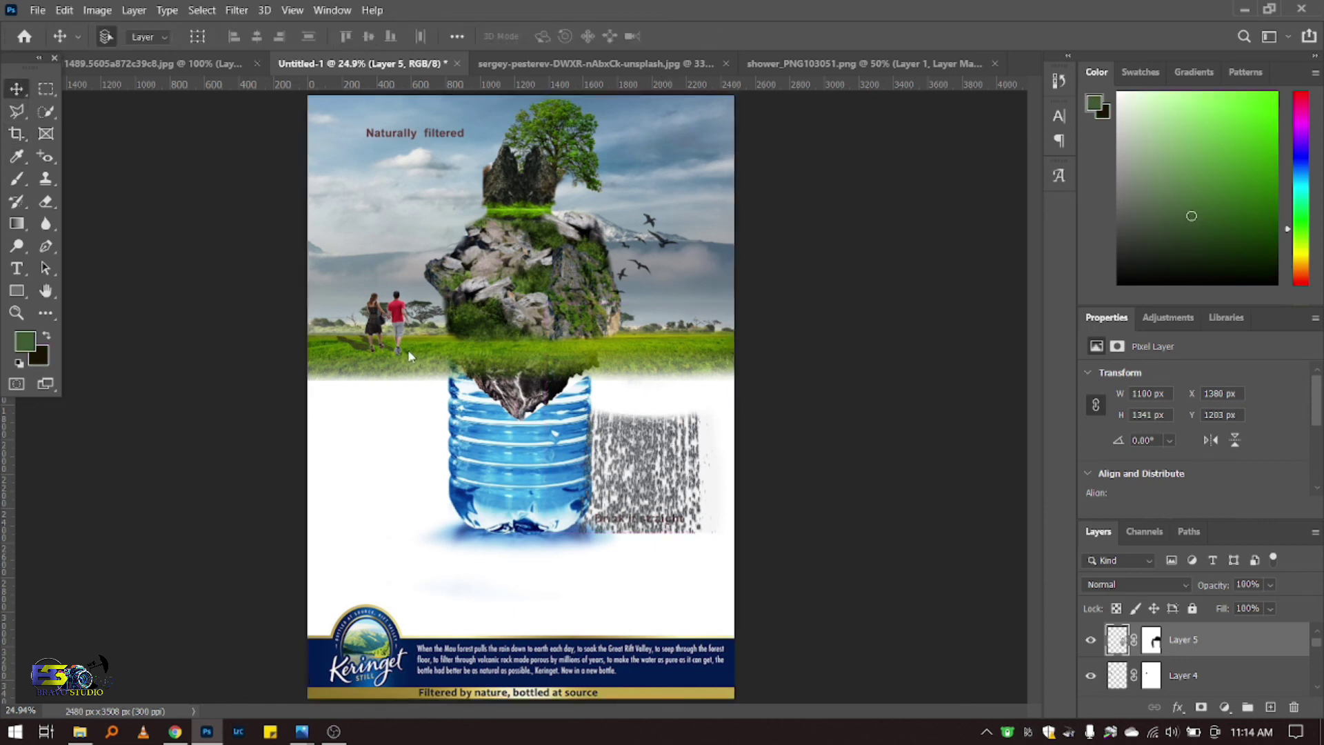
mouse_move(635, 456)
mouse_down()
mouse_move(655, 449)
mouse_move(666, 474)
mouse_up()
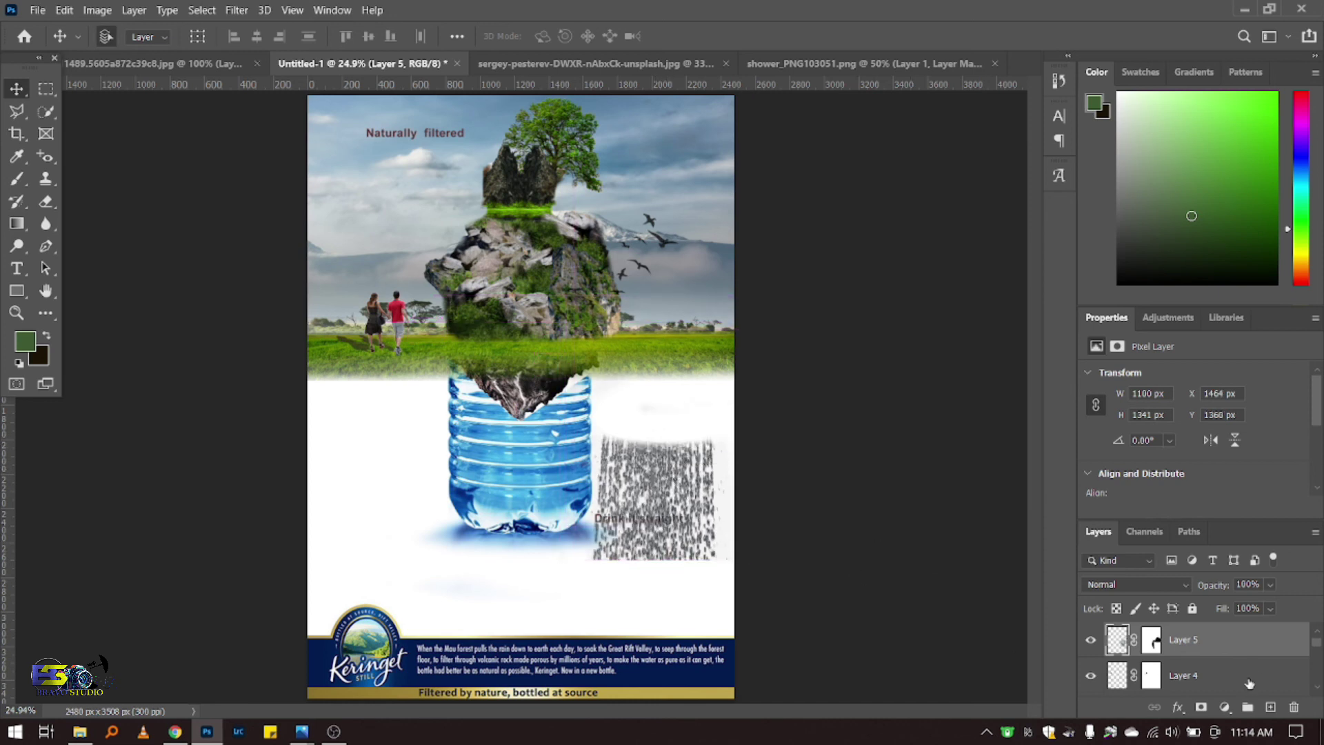
click(1293, 708)
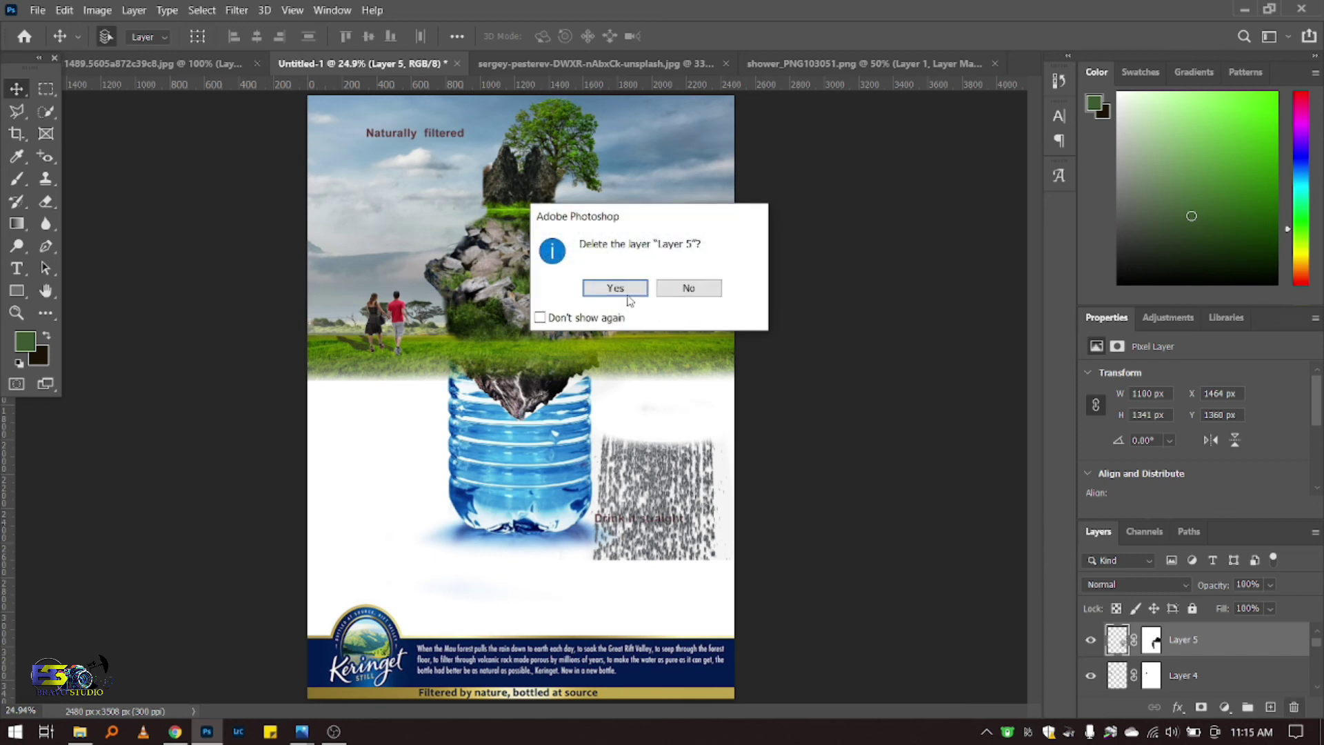
Step: Delete Layer 5, add a new layer, and paste the rain texture as Layer 6
click(628, 300)
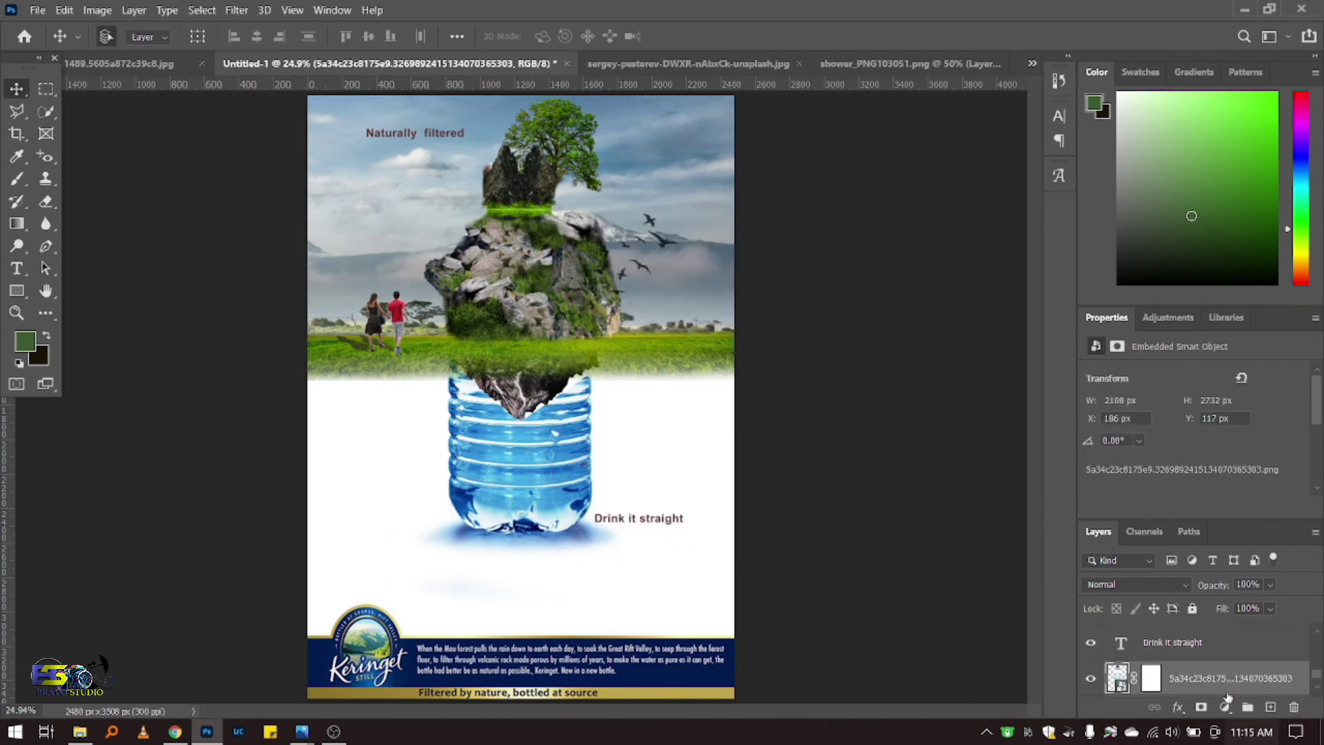
click(1270, 706)
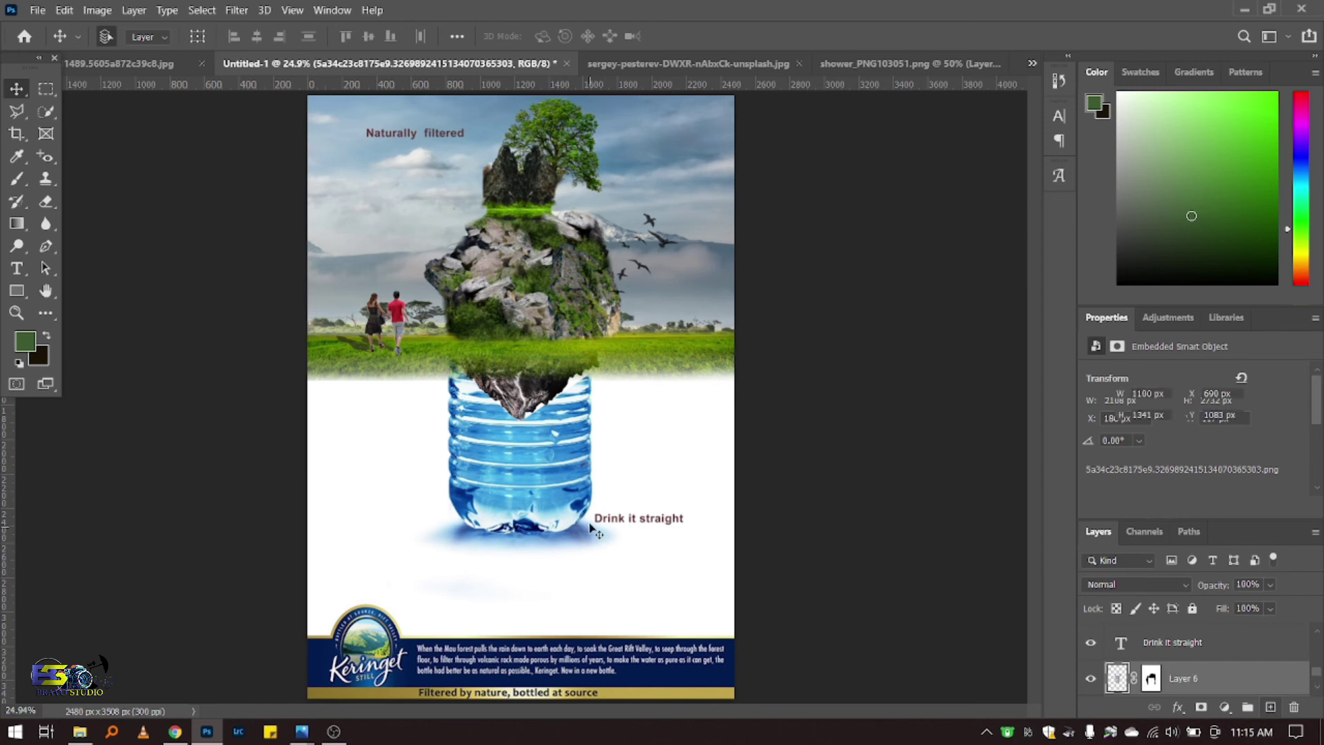
key(ctrl+shift+alt+v)
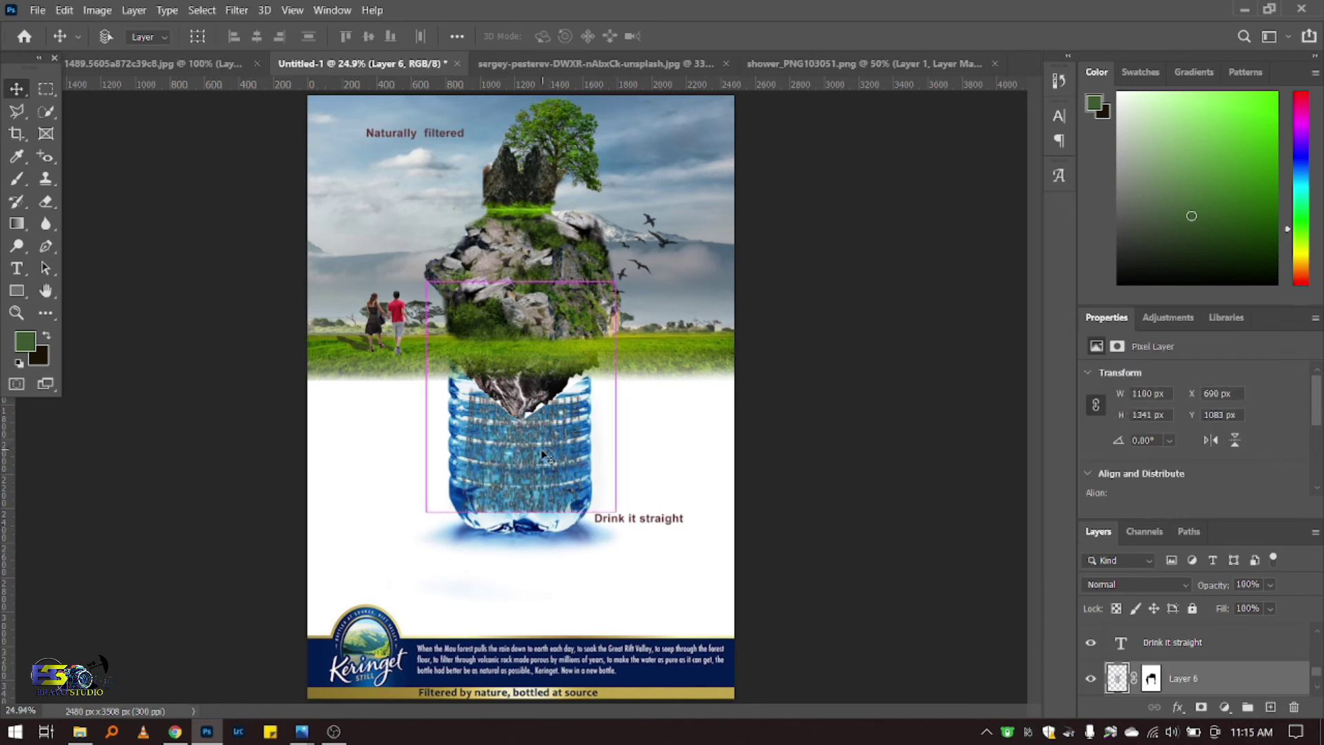
click(540, 467)
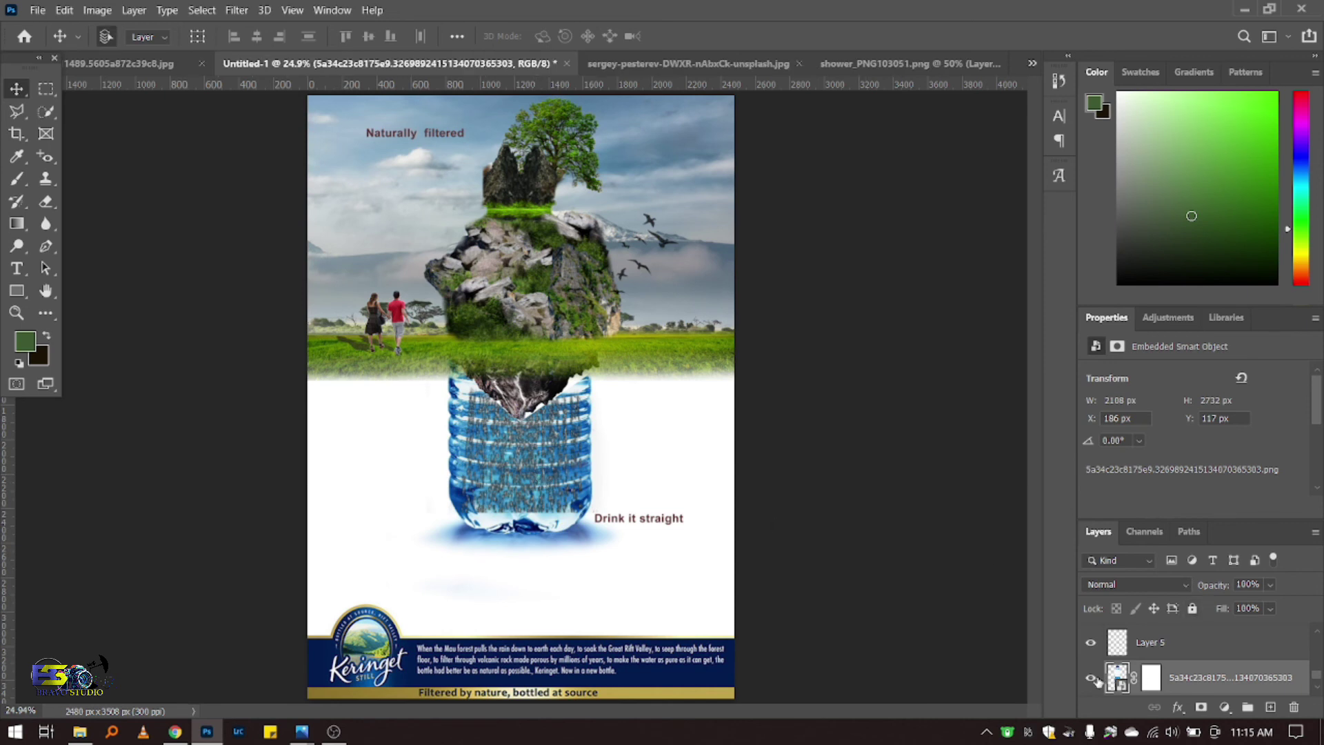
click(1114, 648)
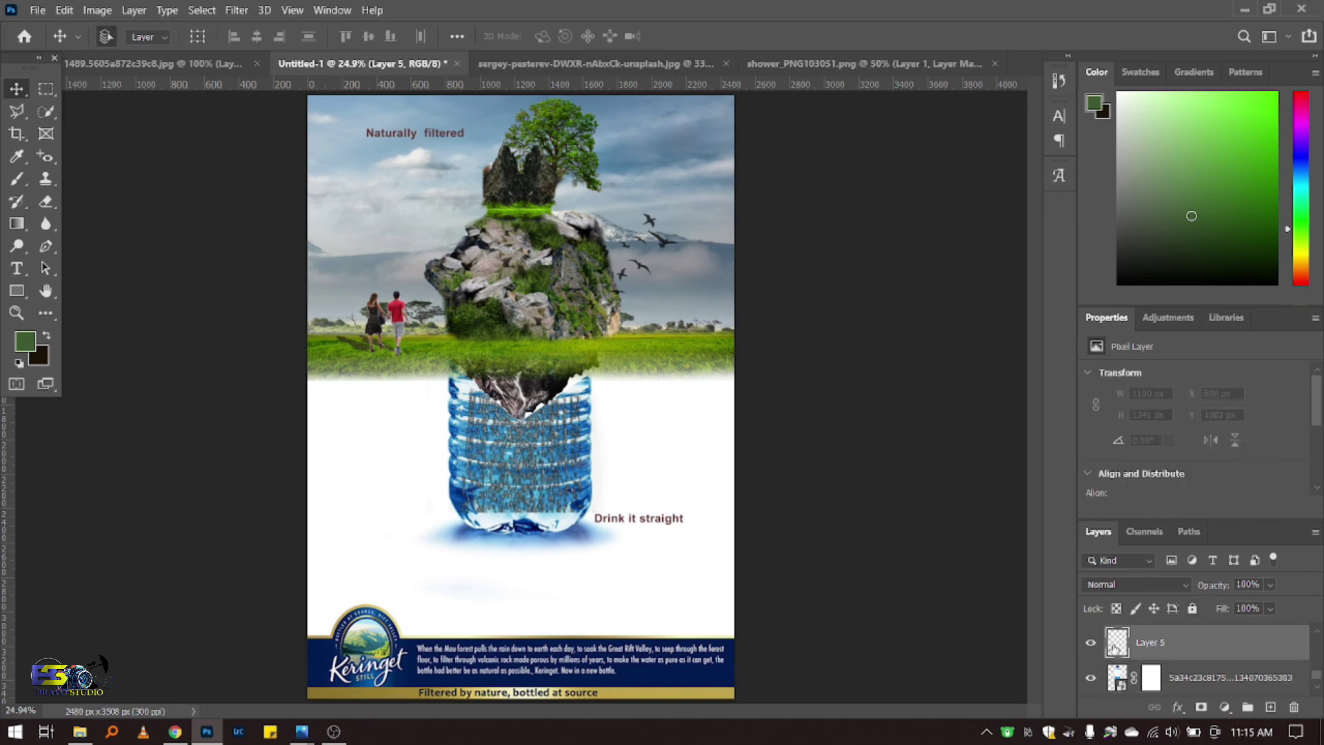
scroll(1114, 648, up, 1)
click(1114, 645)
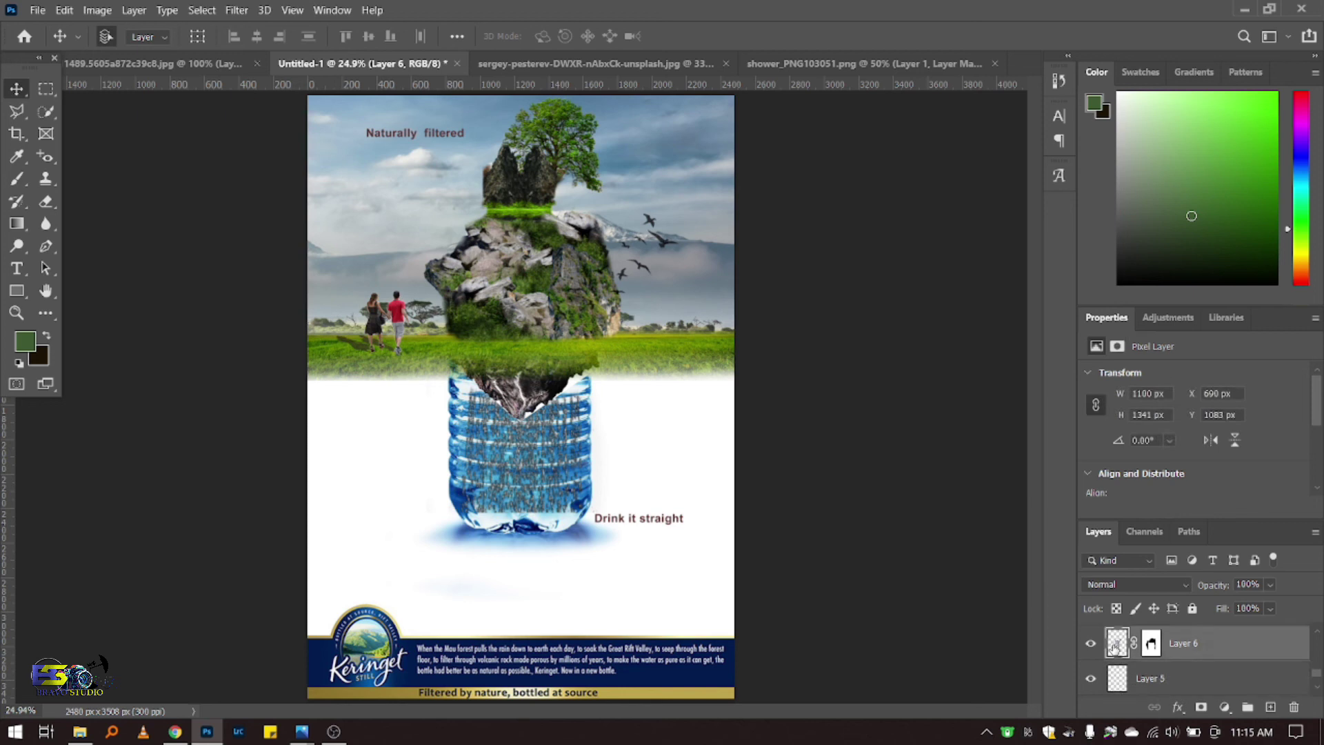
Step: Transform the texture over the bottle and raise Layer 6 in the layer stack
key(ctrl+t)
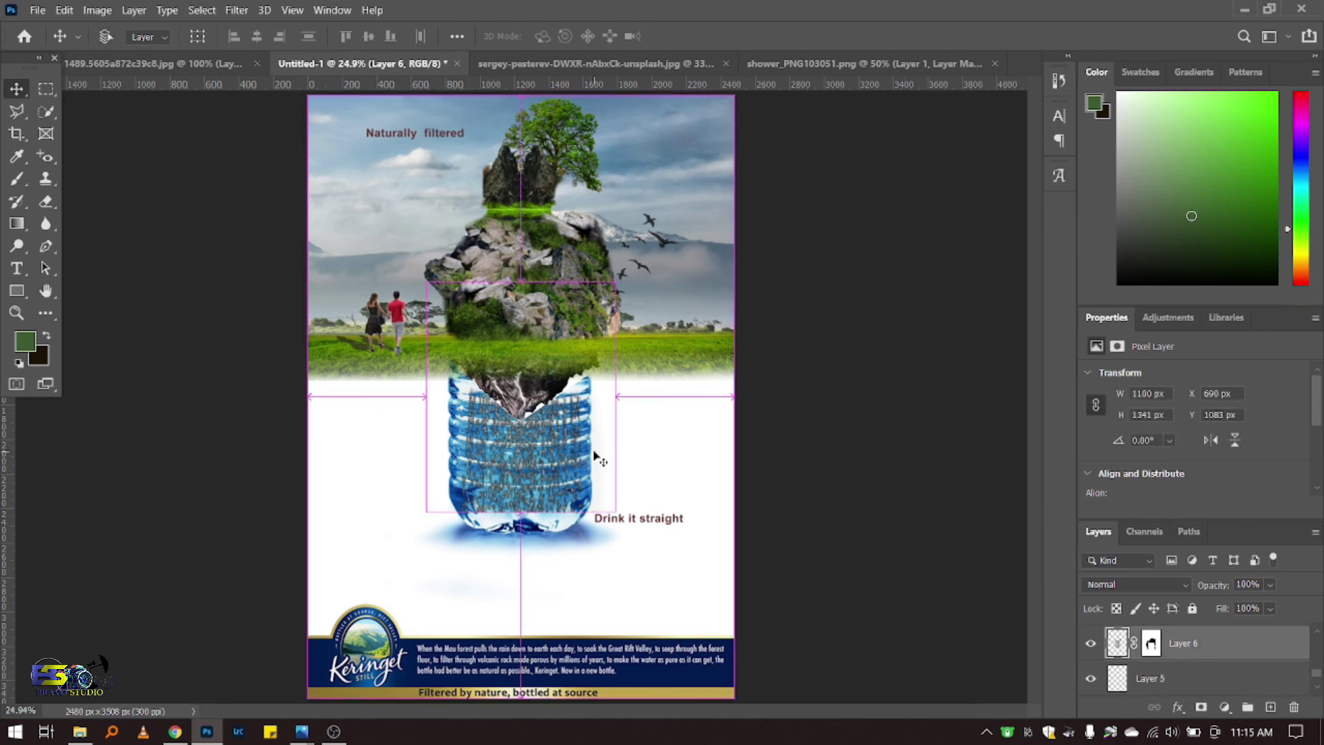
drag(544, 453, 531, 446)
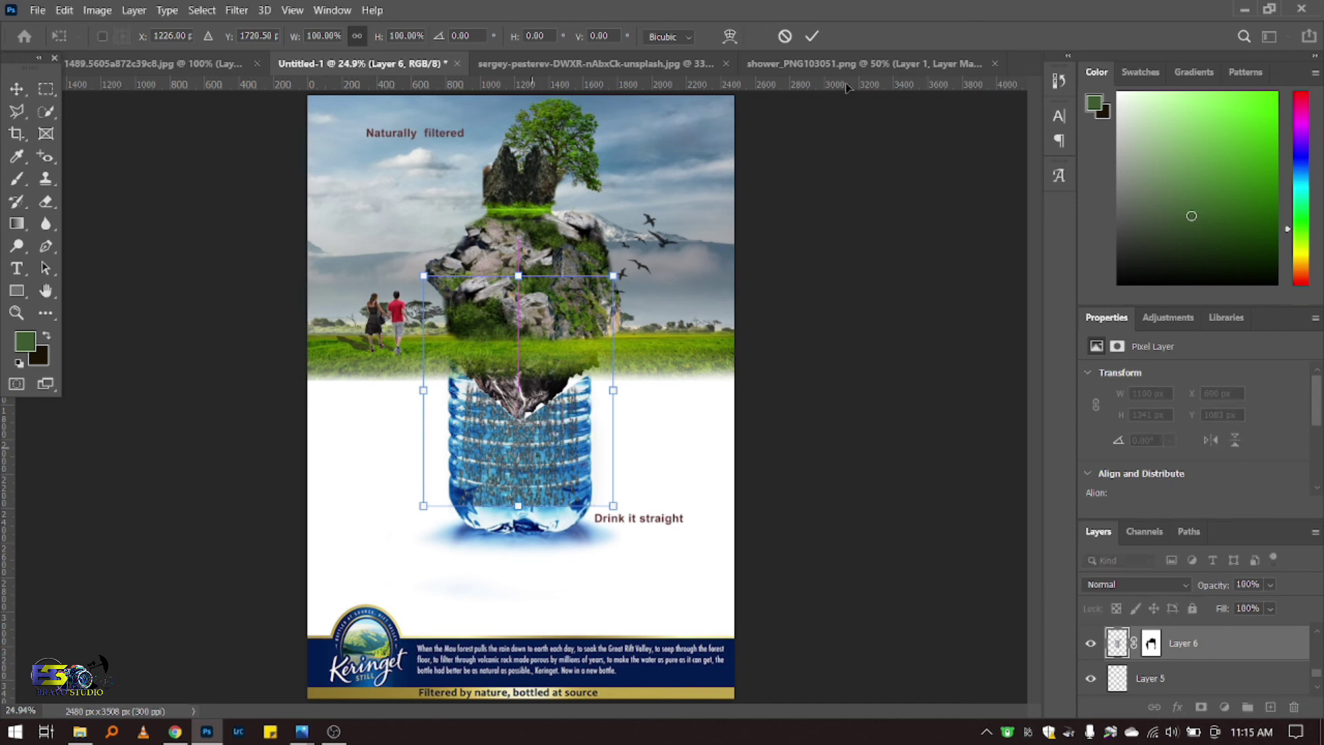
scroll(1195, 655, up, 2)
scroll(1195, 654, down, 1)
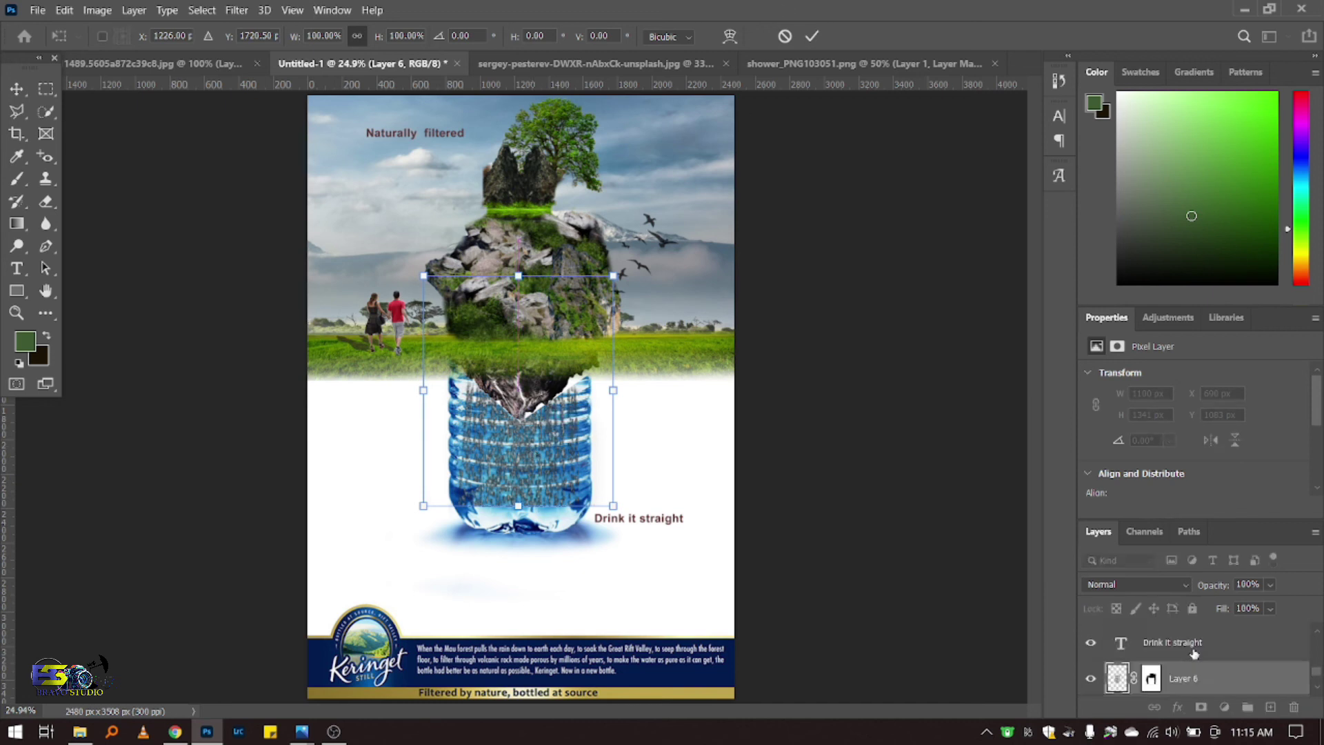
drag(1206, 677, 1199, 623)
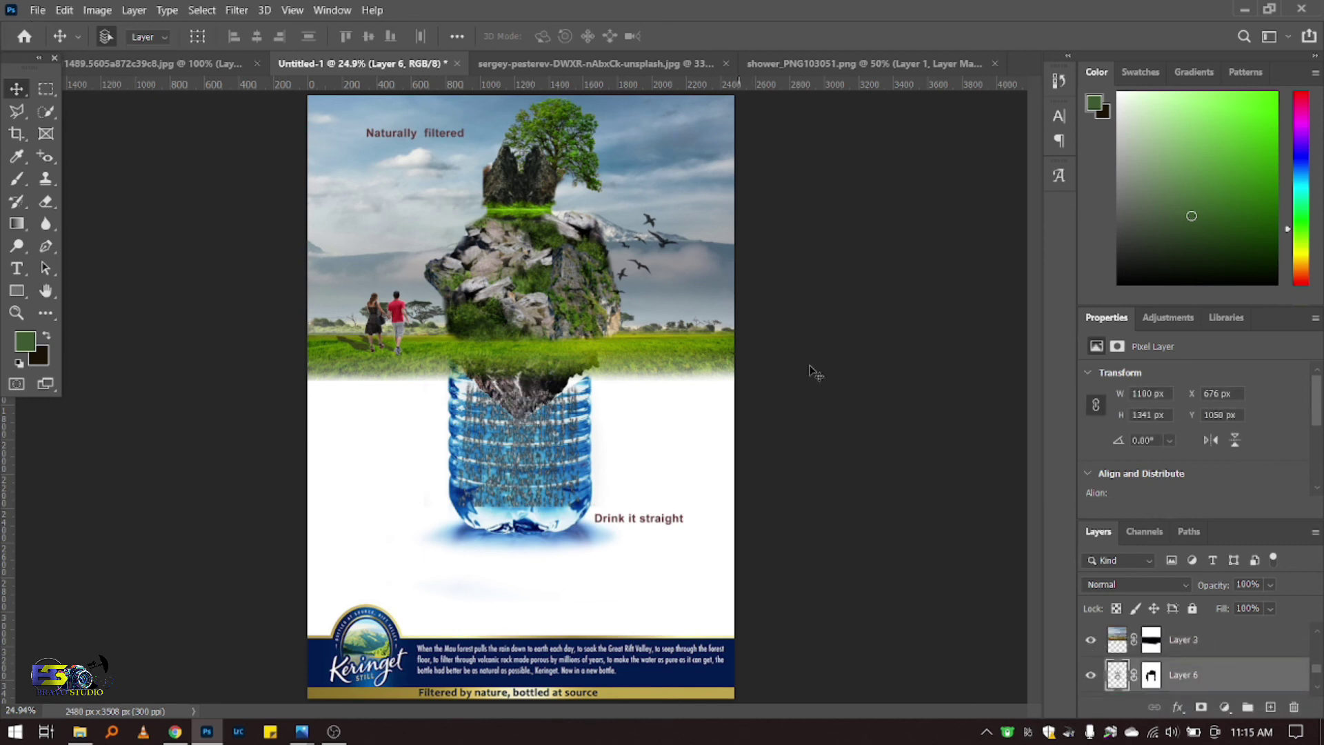
Step: Set Layer 6's blend mode to Linear Light and ready the Brush on its mask
click(1154, 584)
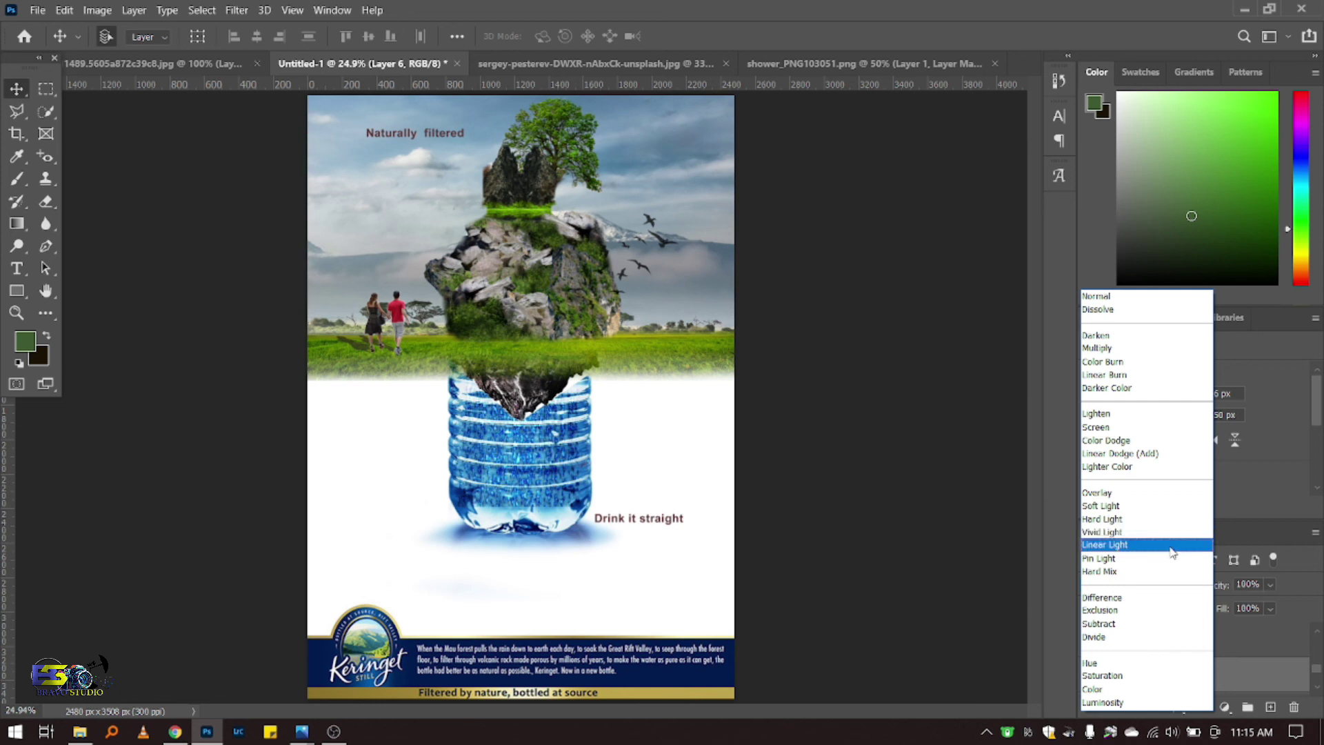
click(1169, 545)
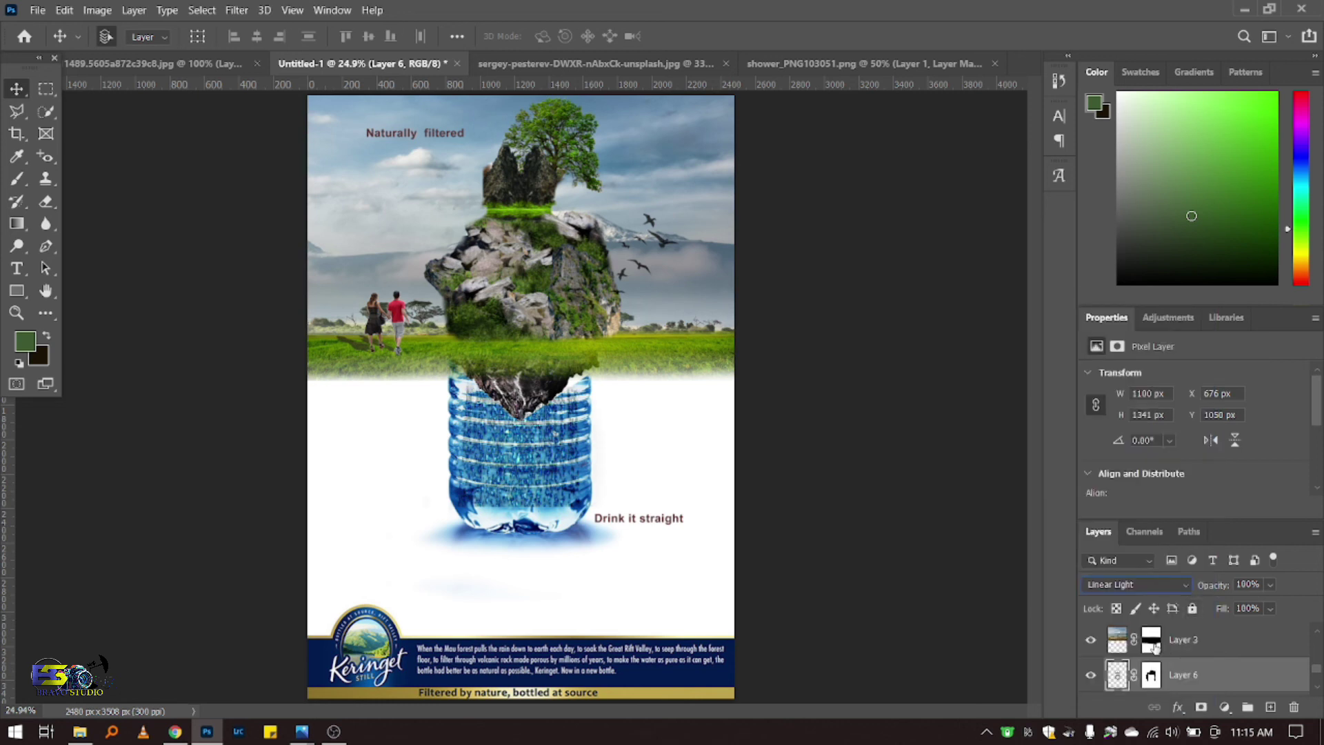
click(1150, 676)
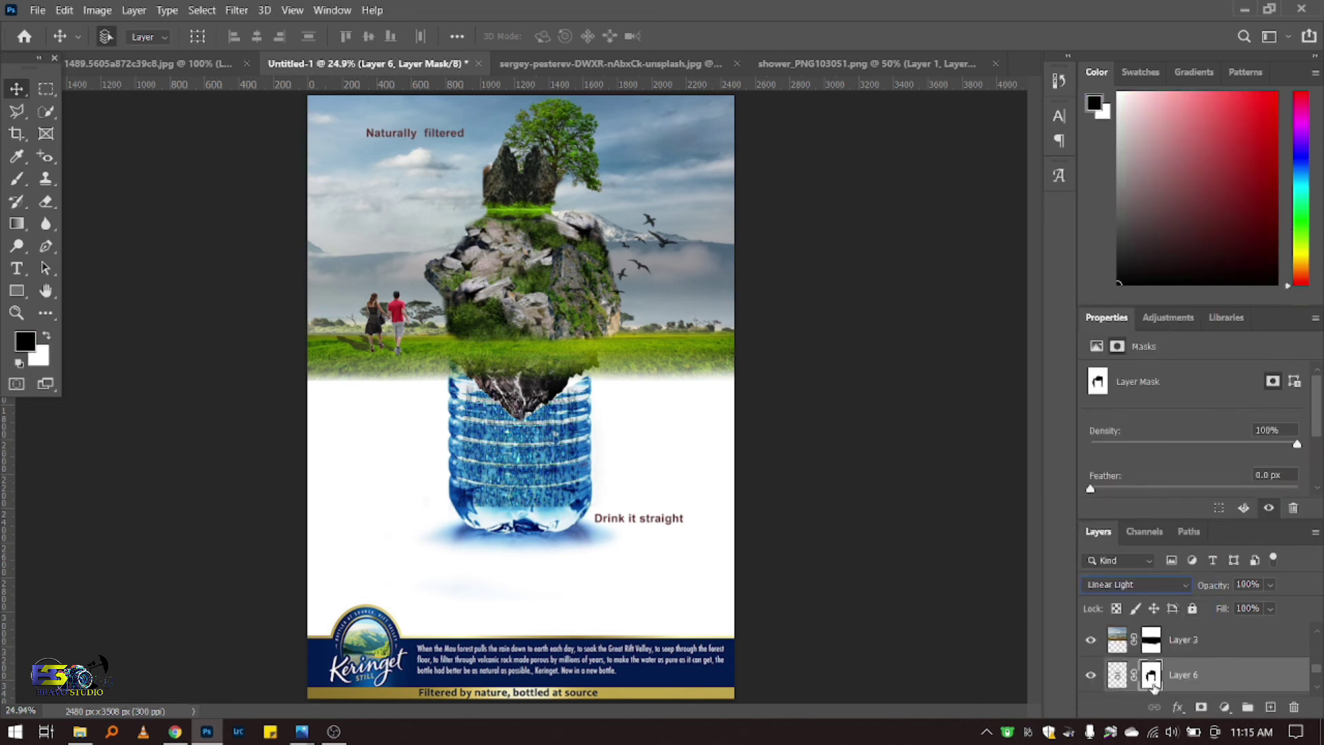
click(17, 178)
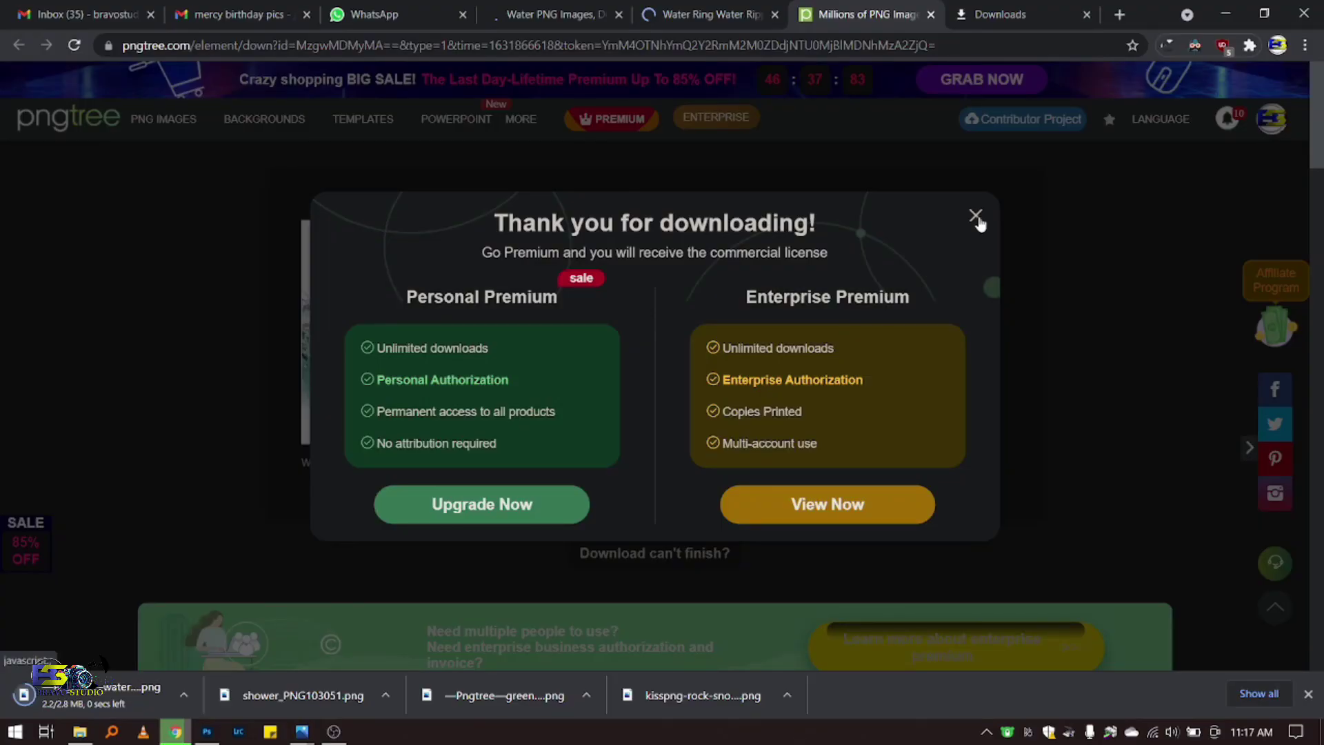
Step: Close the pngtree 'Thank you for downloading' popup
click(976, 216)
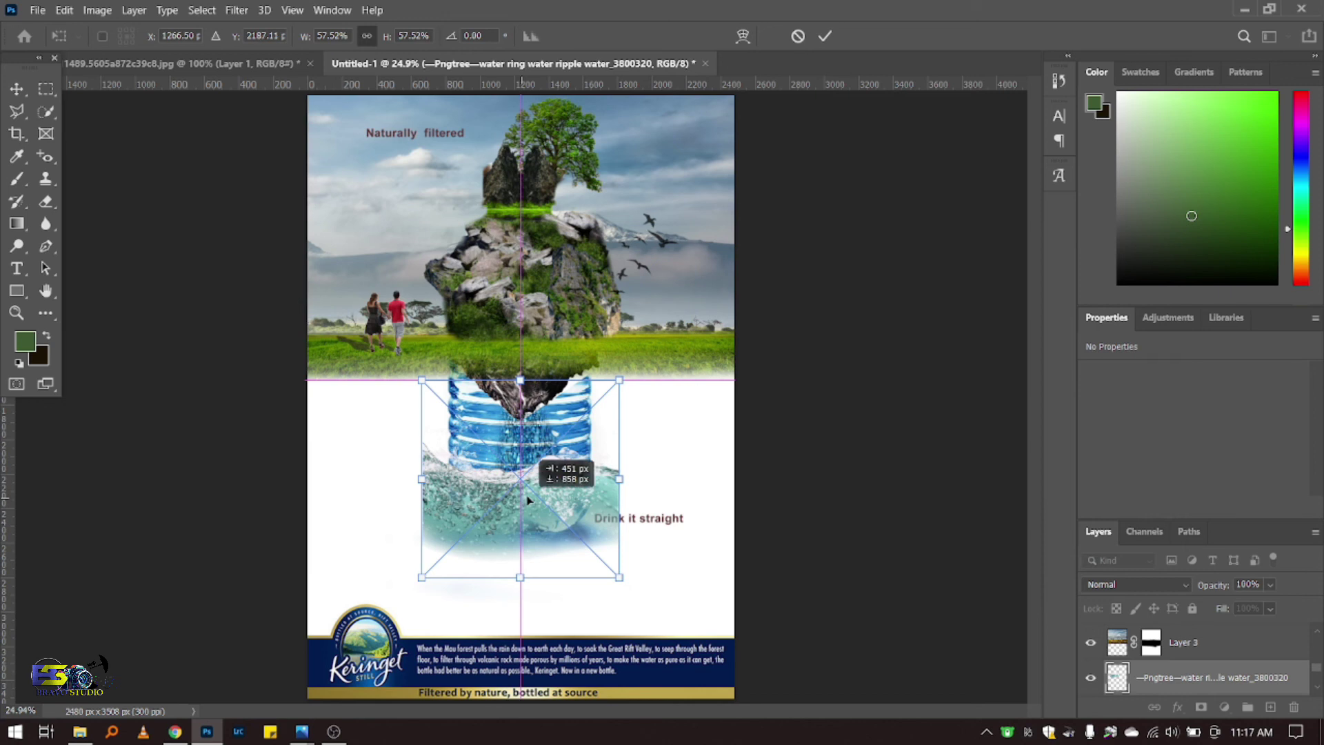
Step: Commit the water texture, move it above the bottle and clip it inside
key(Return)
key(b)
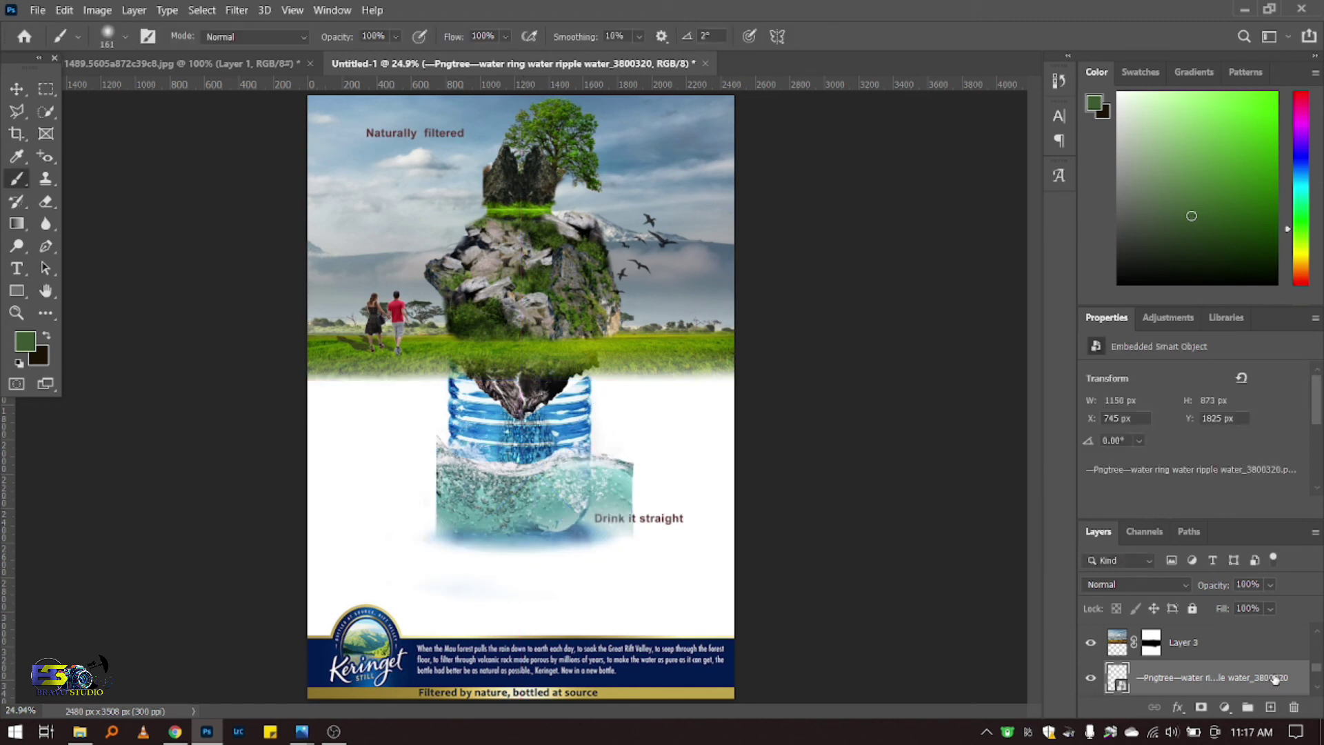
drag(1275, 679, 1253, 663)
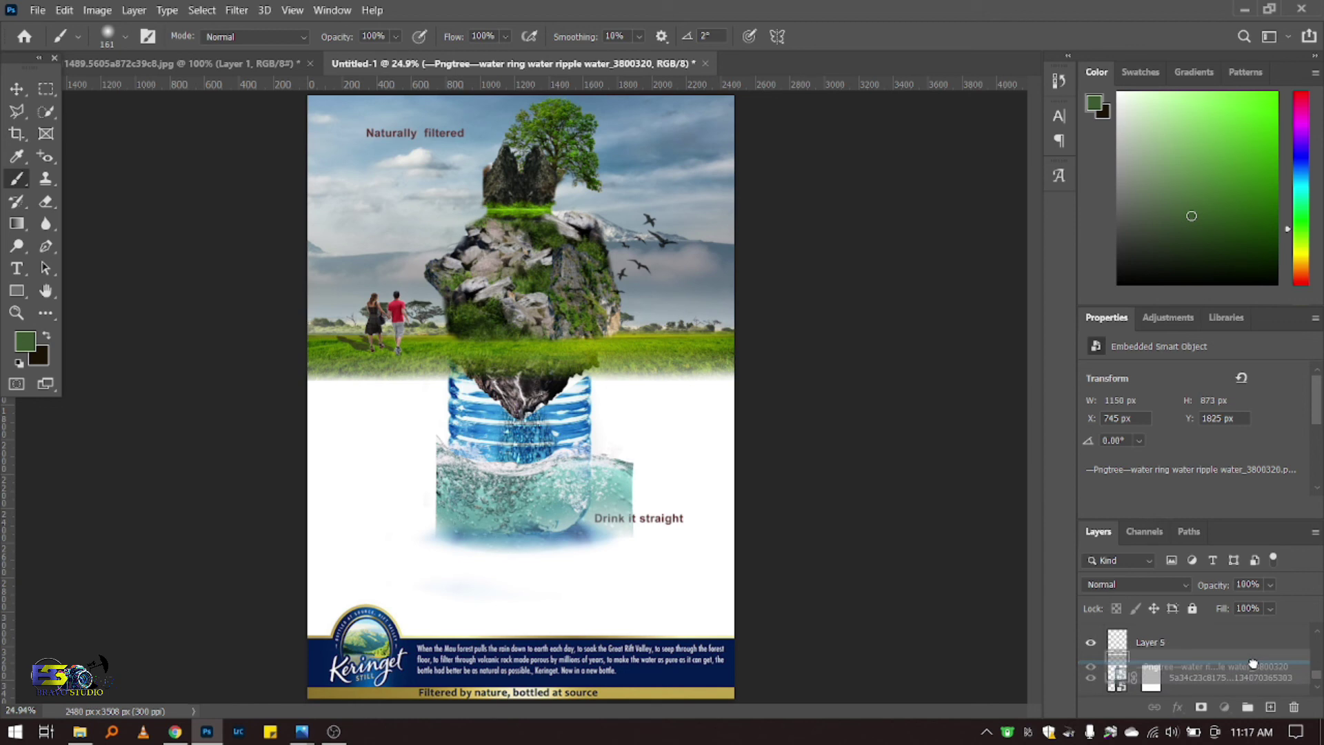
drag(1252, 663, 1252, 661)
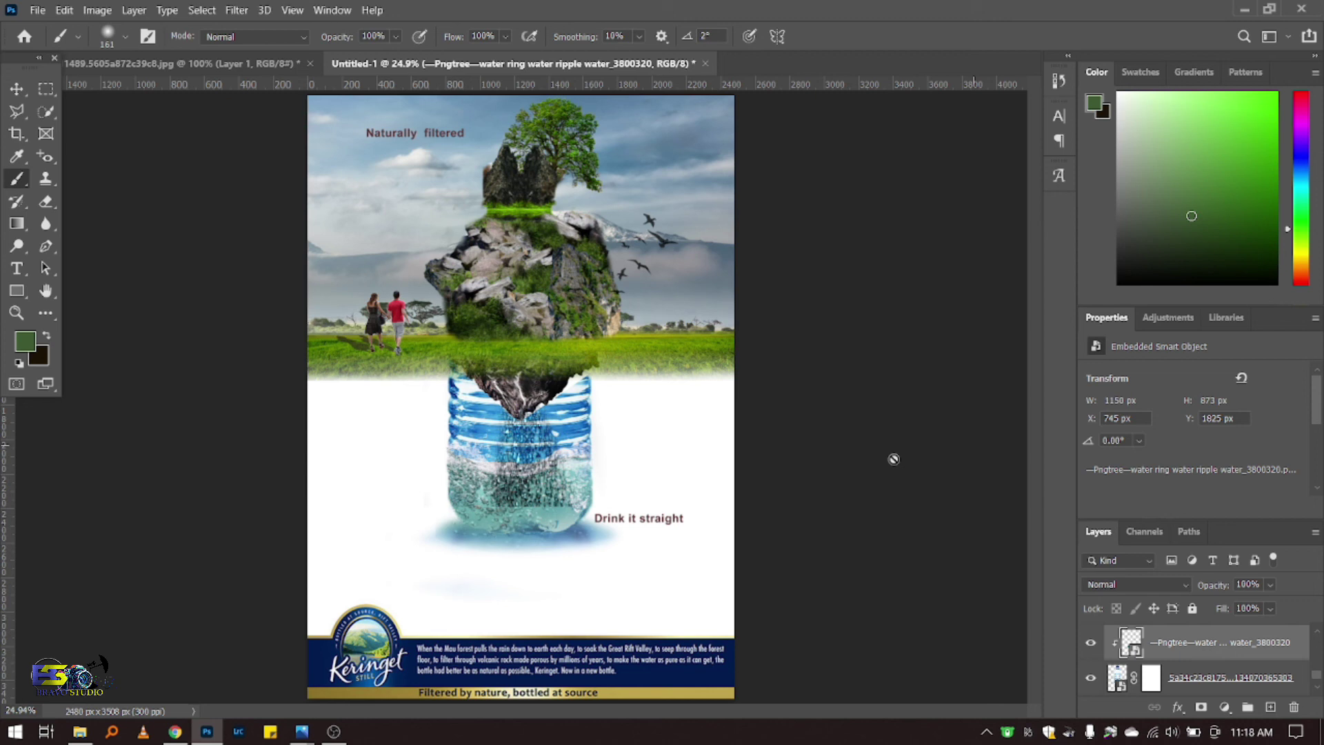
Step: Scale the water texture down to about 43% to fit the bottle
key(ctrl+t)
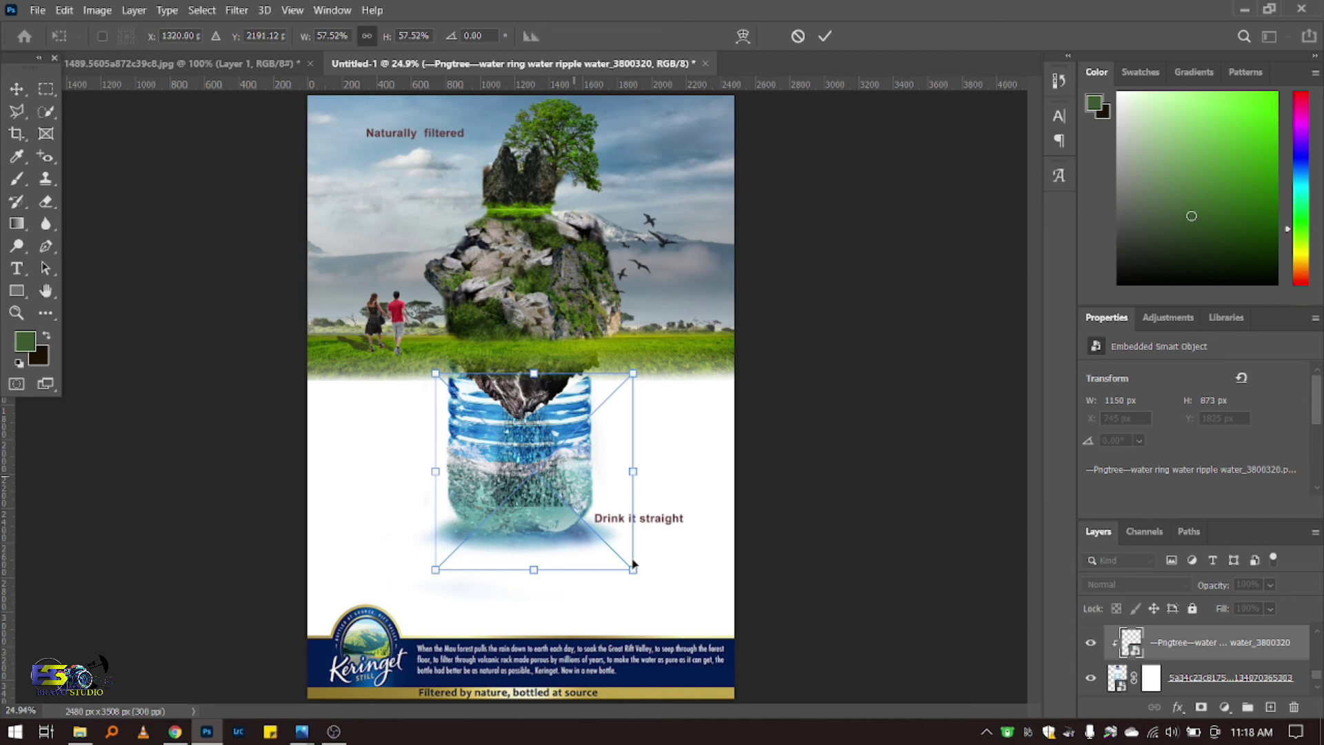
drag(633, 565, 452, 562)
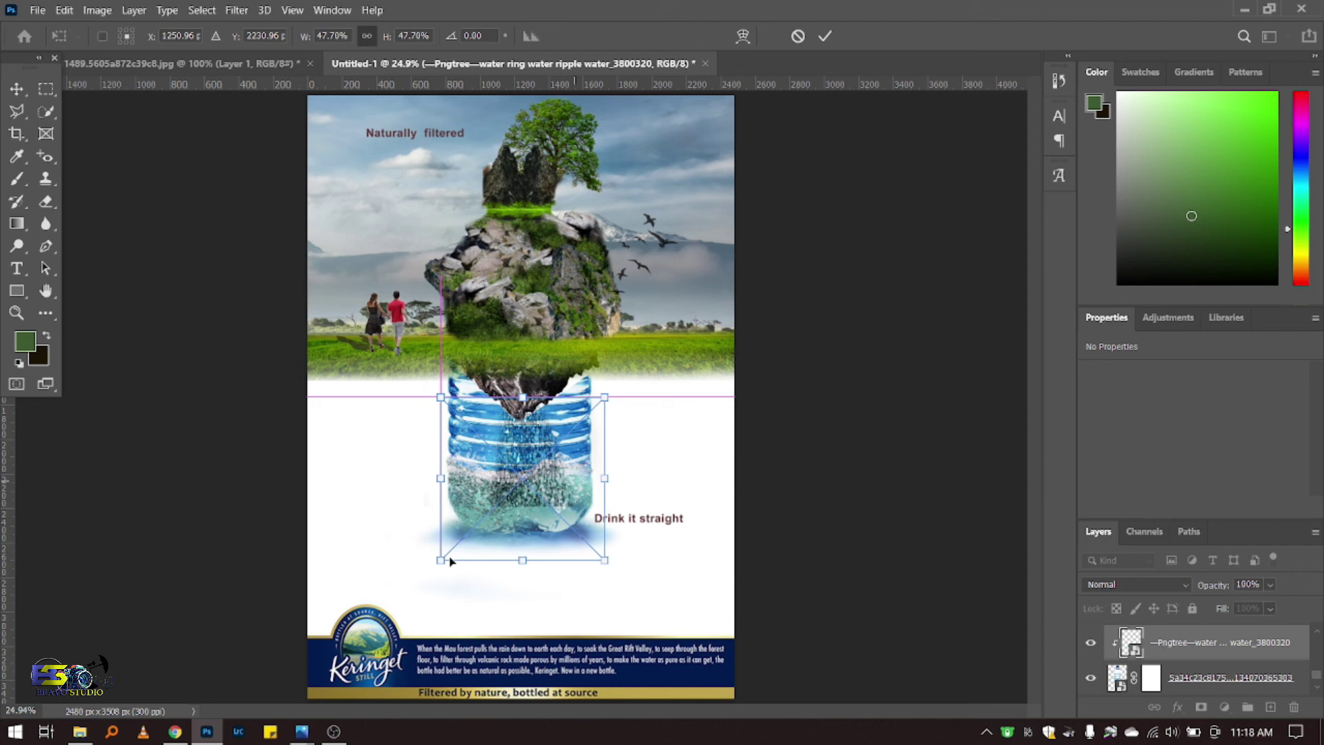
drag(604, 398, 596, 404)
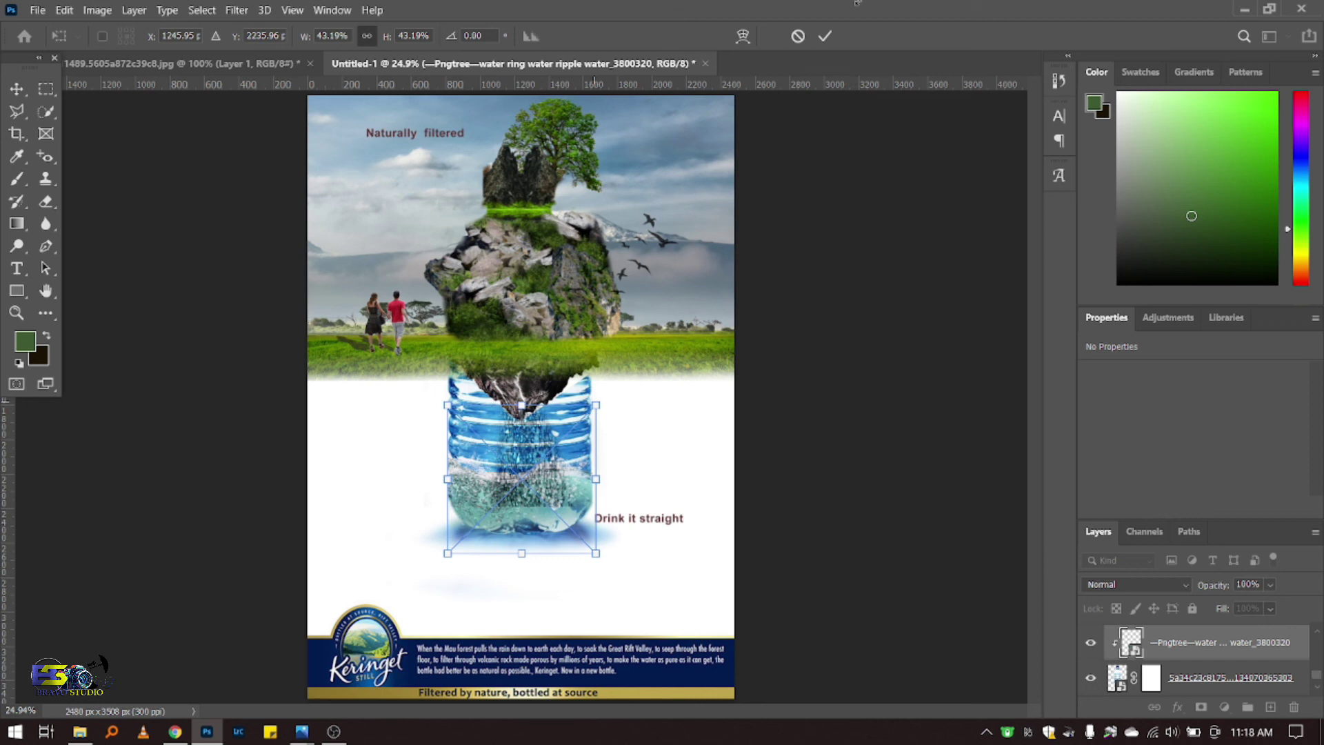
key(Return)
click(1135, 584)
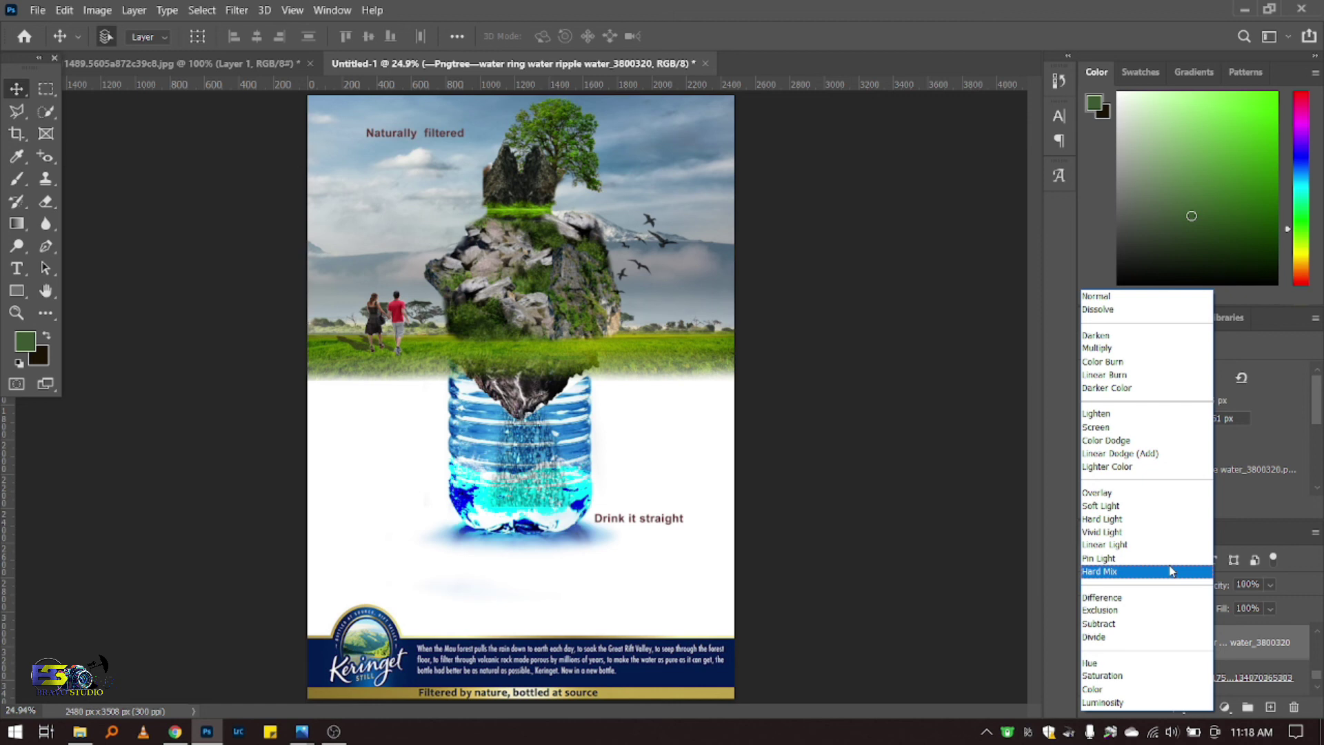
Step: Try Linear Burn on the water layer, then ready a black brush on Layer 6's mask
click(1180, 376)
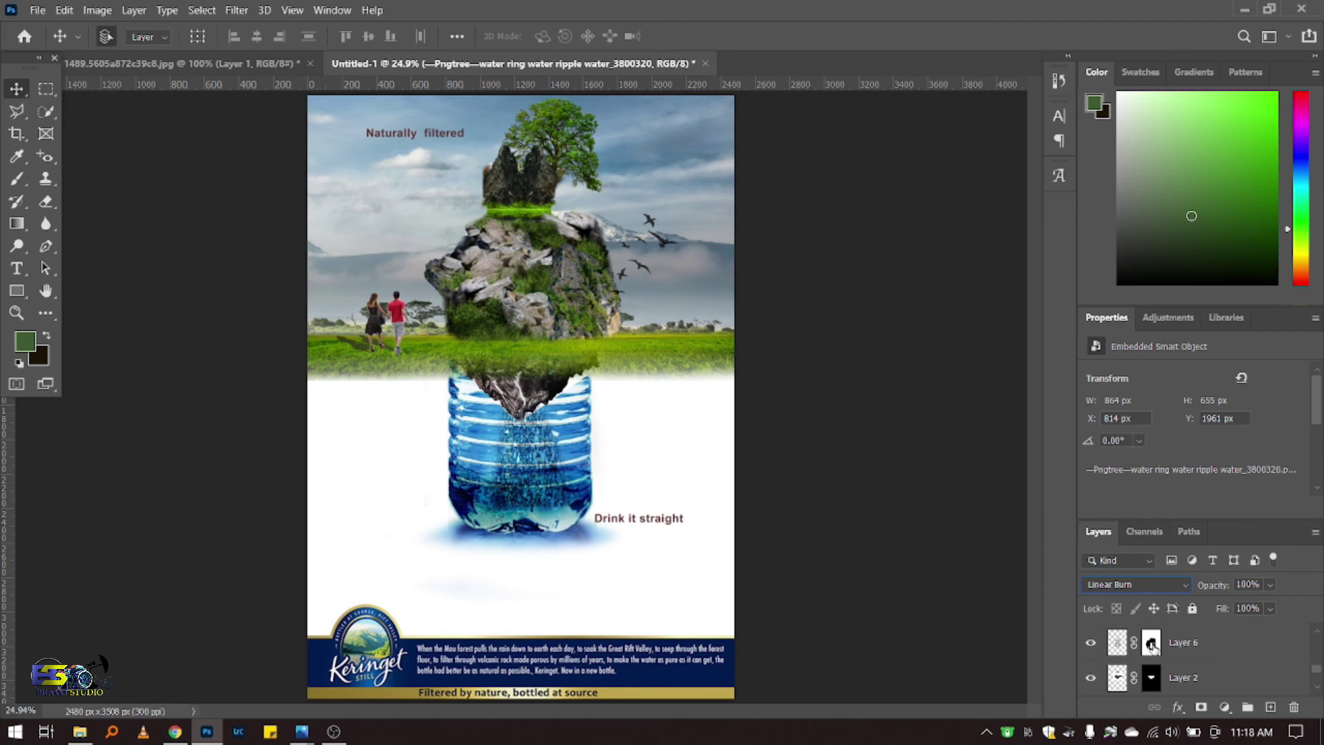
click(1151, 645)
key(b)
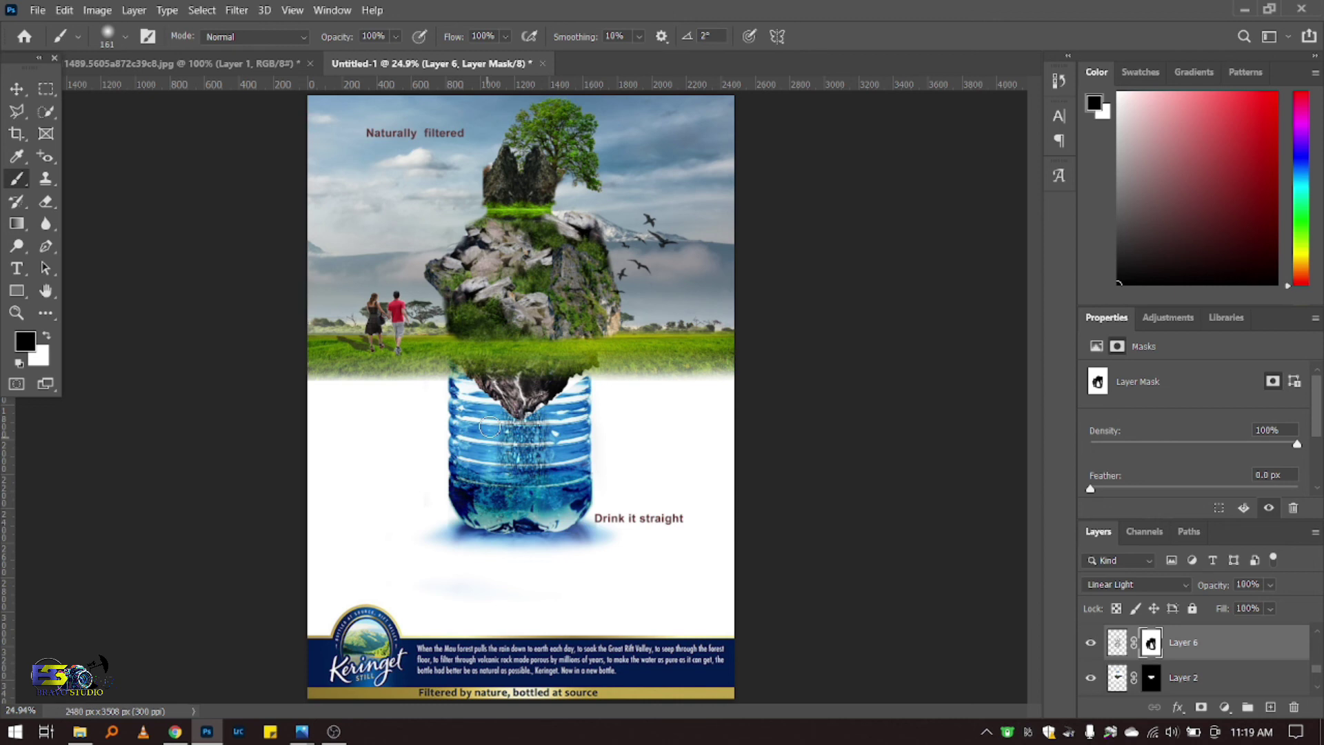
Step: Commit a transform on Layer 6 without changes
key(ctrl+t)
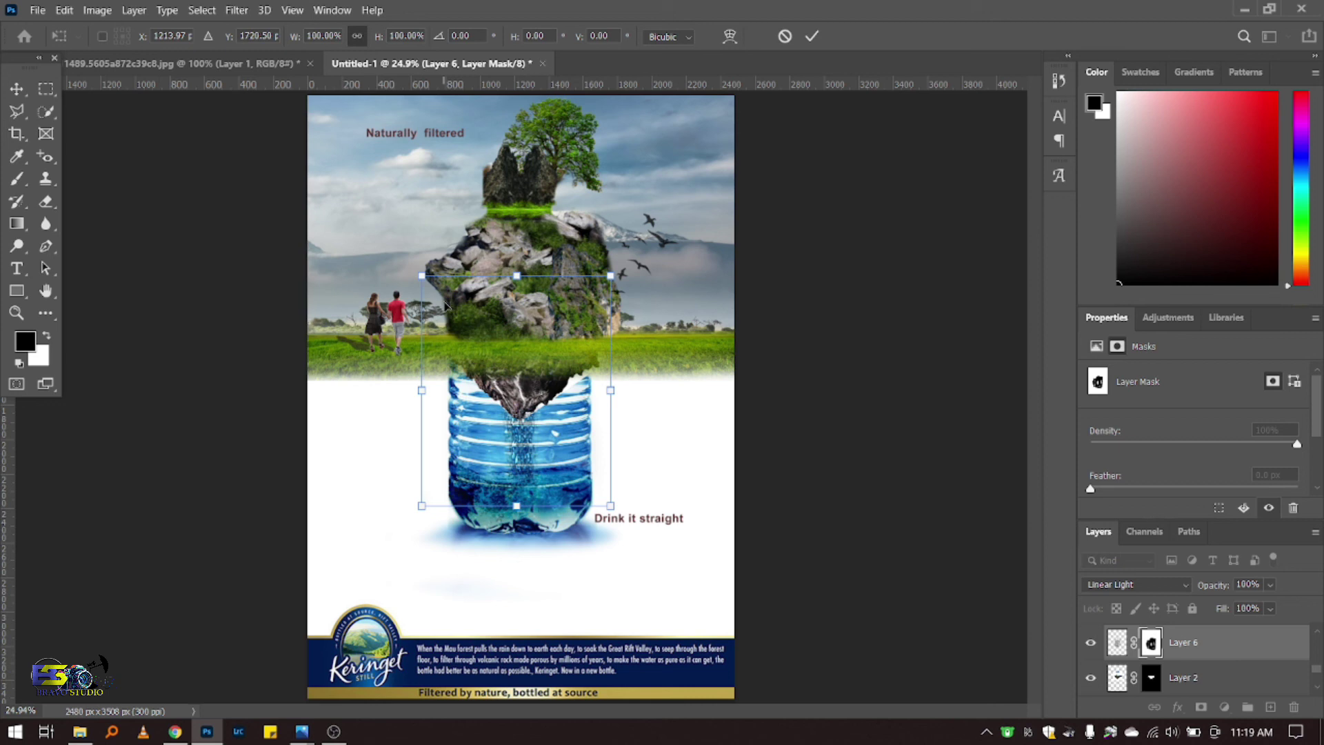
key(Return)
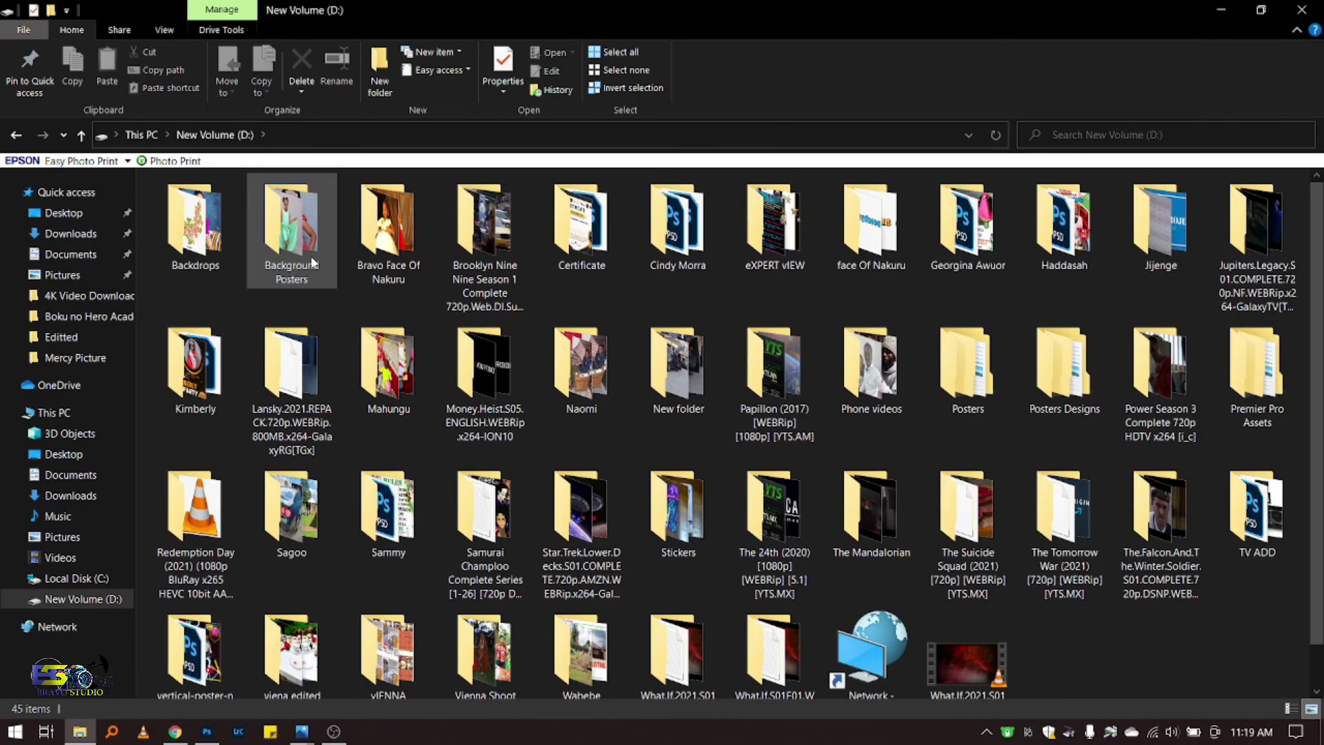
Step: Drag Bravo Photography-Logos feb.png from D:\Backdrops into the poster
double_click(312, 262)
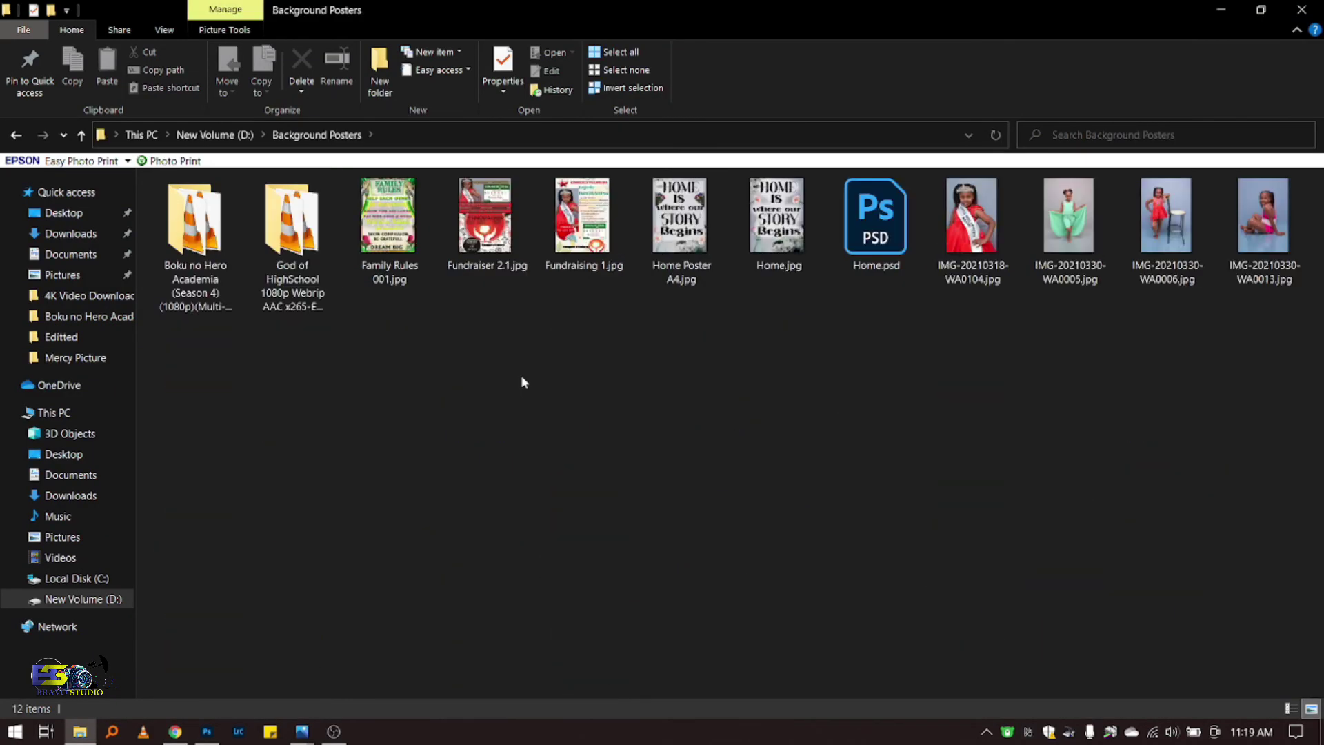
click(211, 135)
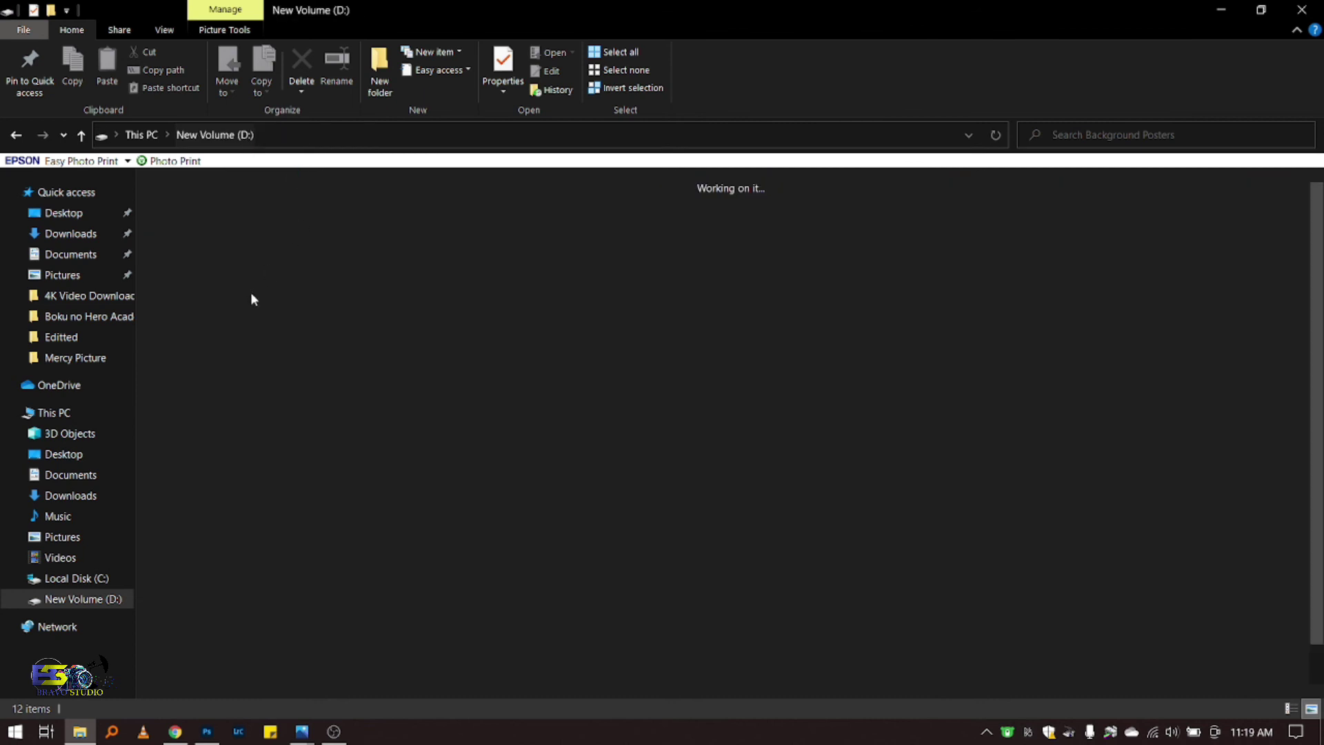
double_click(195, 227)
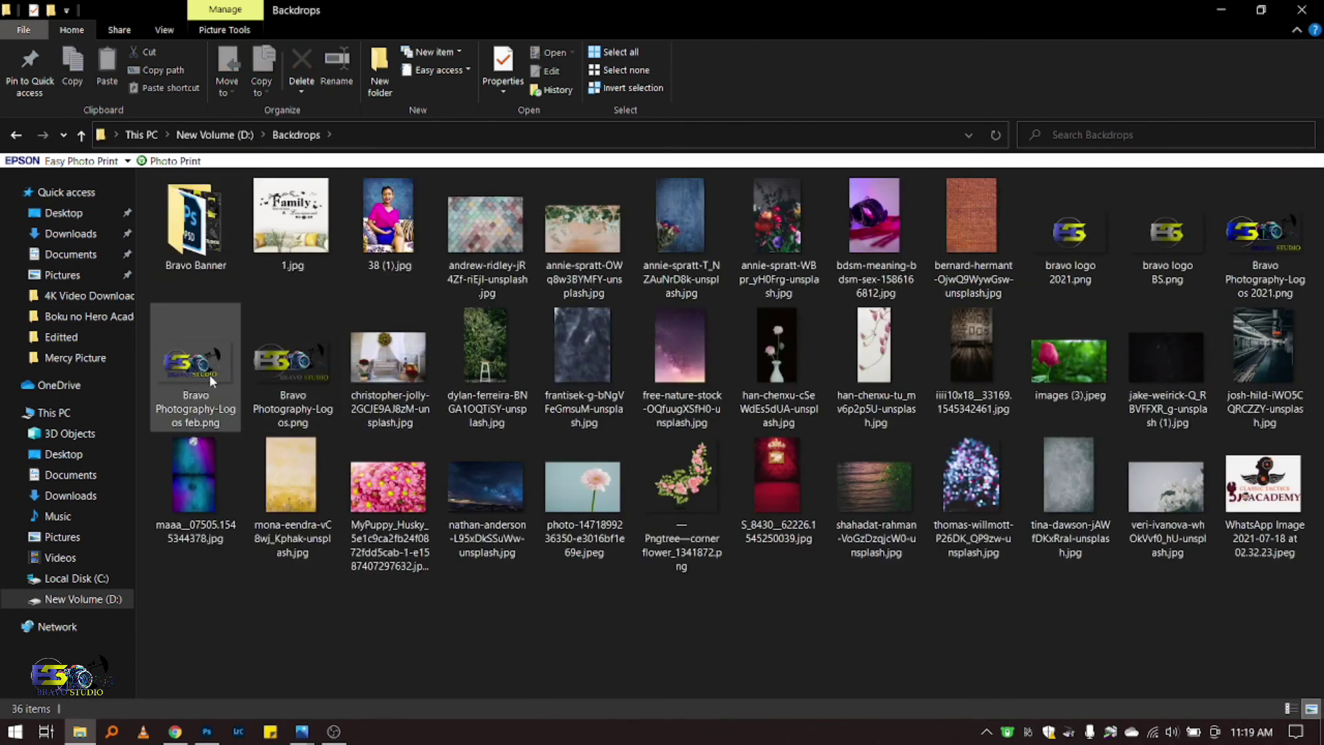
drag(210, 376, 298, 645)
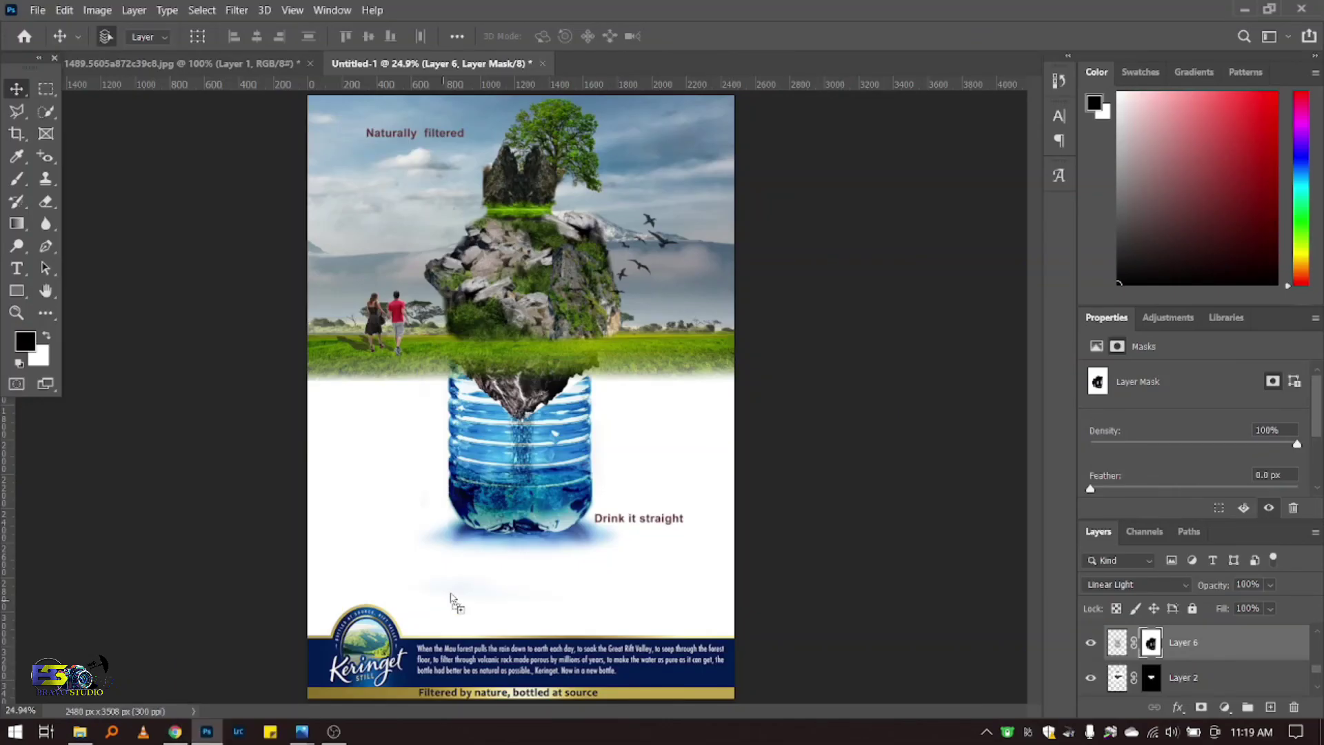
drag(298, 645, 473, 578)
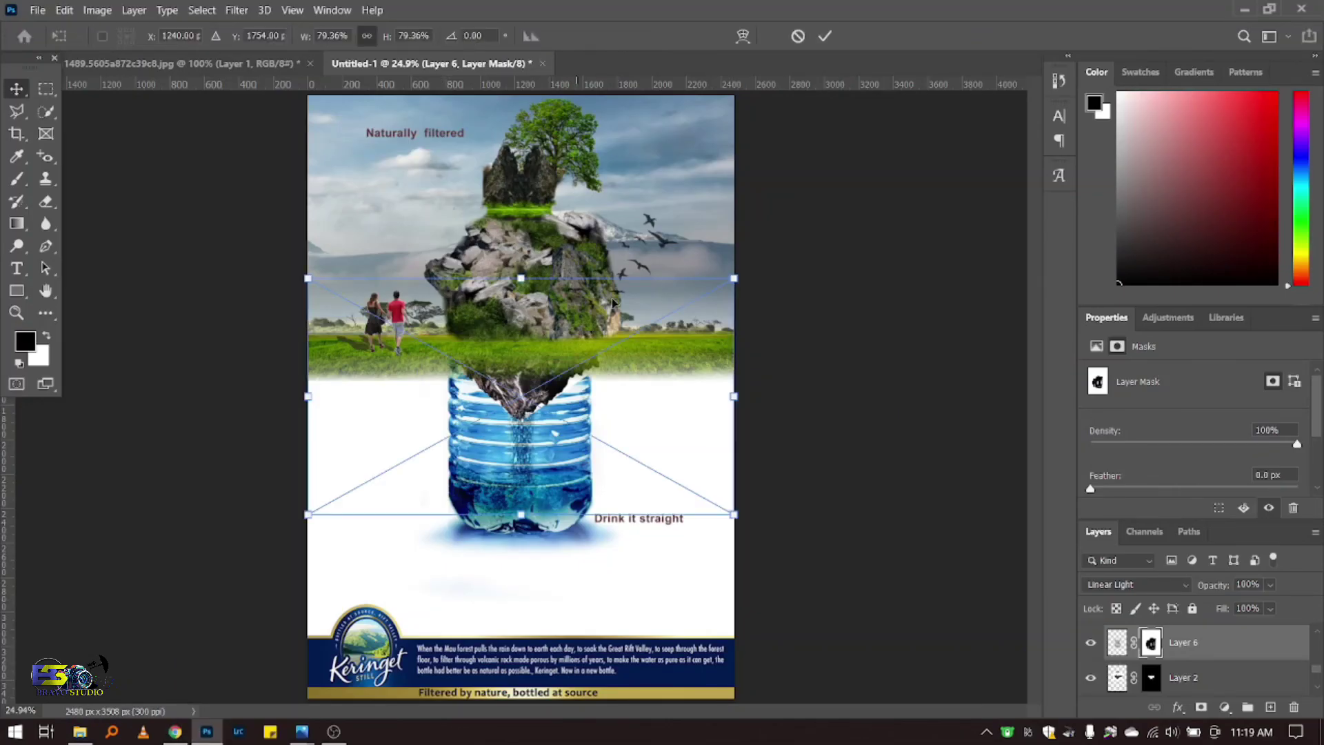
Step: Scale the Bravo Photography logo to 344 × 159 px and place it bottom-right, above the blue banner
mouse_move(740, 279)
mouse_down()
mouse_move(358, 461)
mouse_move(371, 460)
mouse_up()
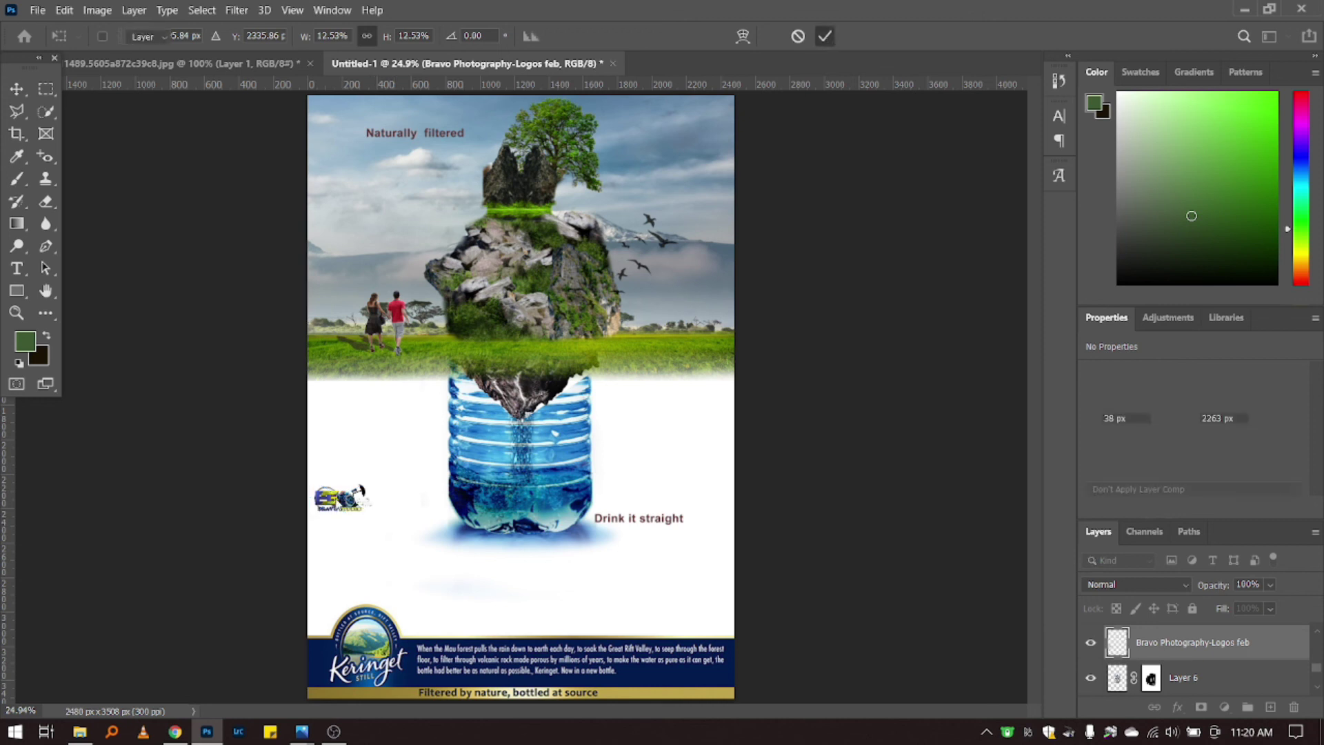
drag(376, 502, 692, 607)
key(Return)
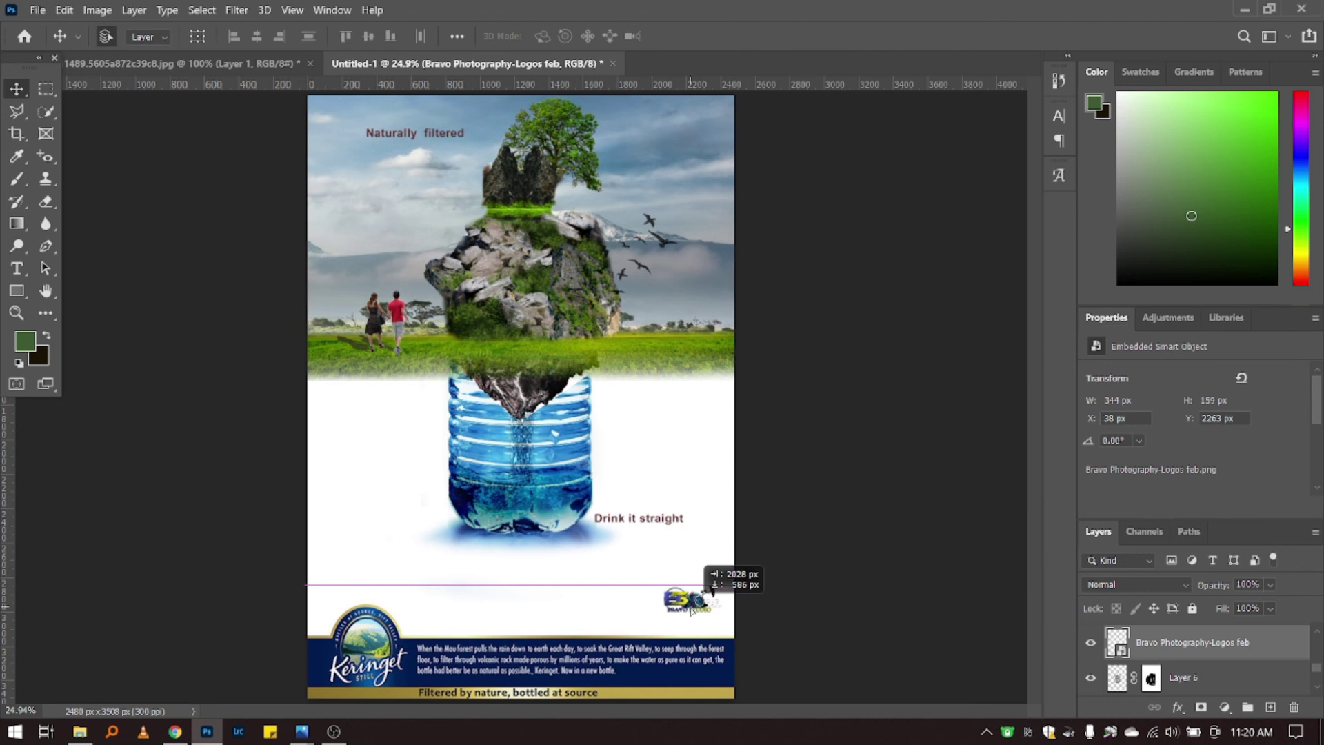
mouse_move(690, 607)
mouse_down()
mouse_move(705, 613)
mouse_move(690, 612)
mouse_move(692, 629)
mouse_up()
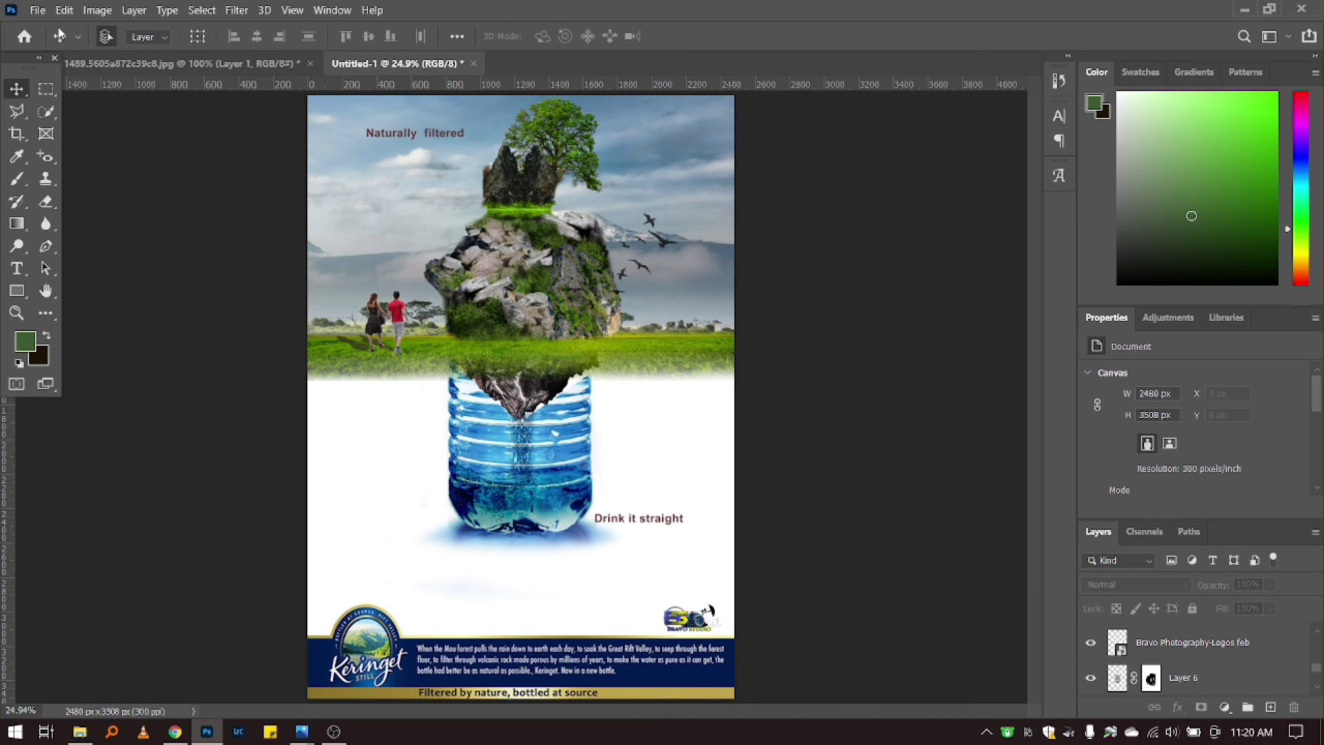
click(166, 64)
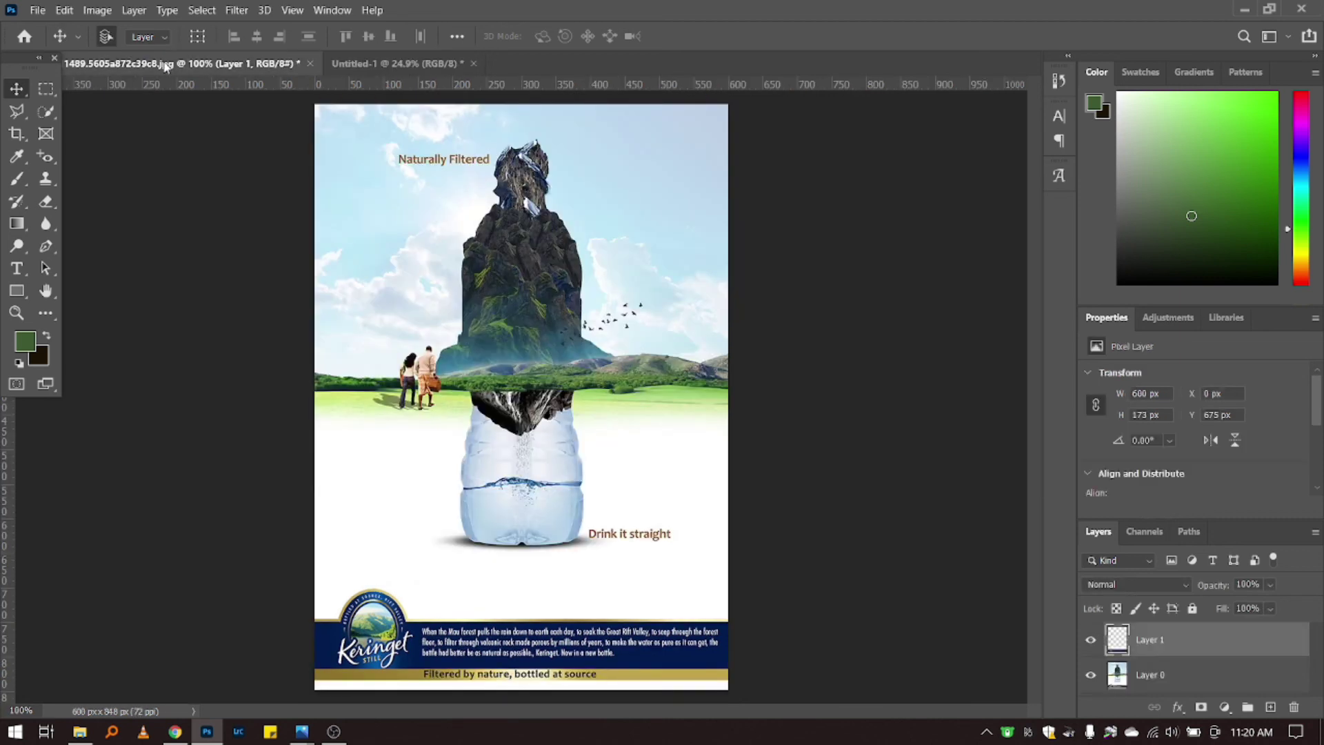
click(398, 69)
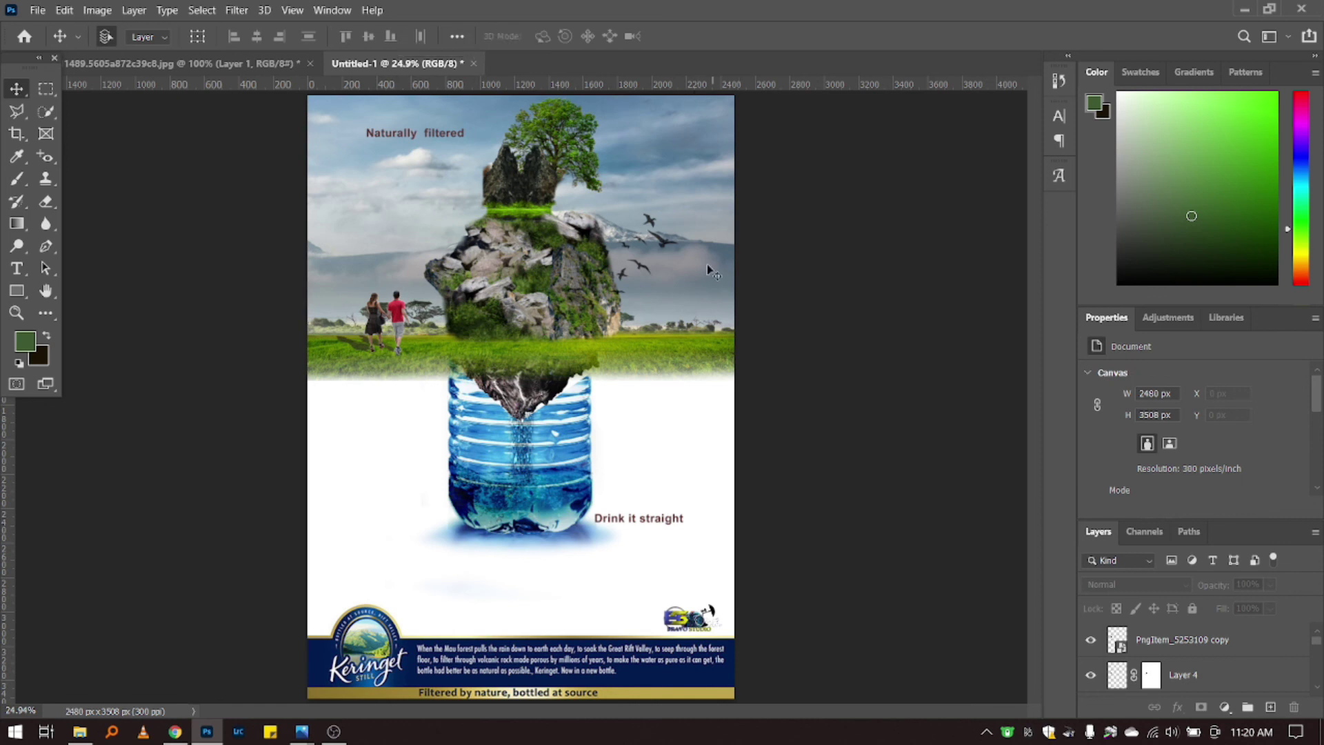
click(180, 63)
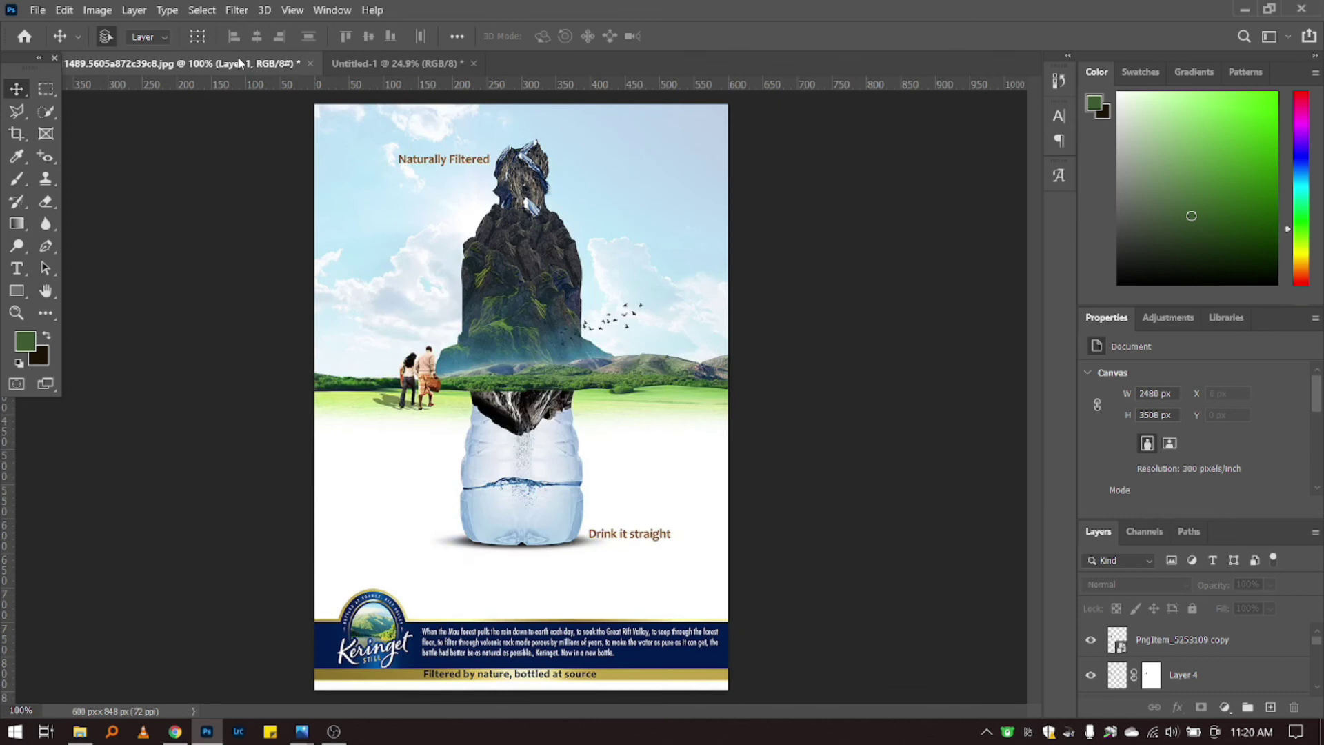
click(434, 63)
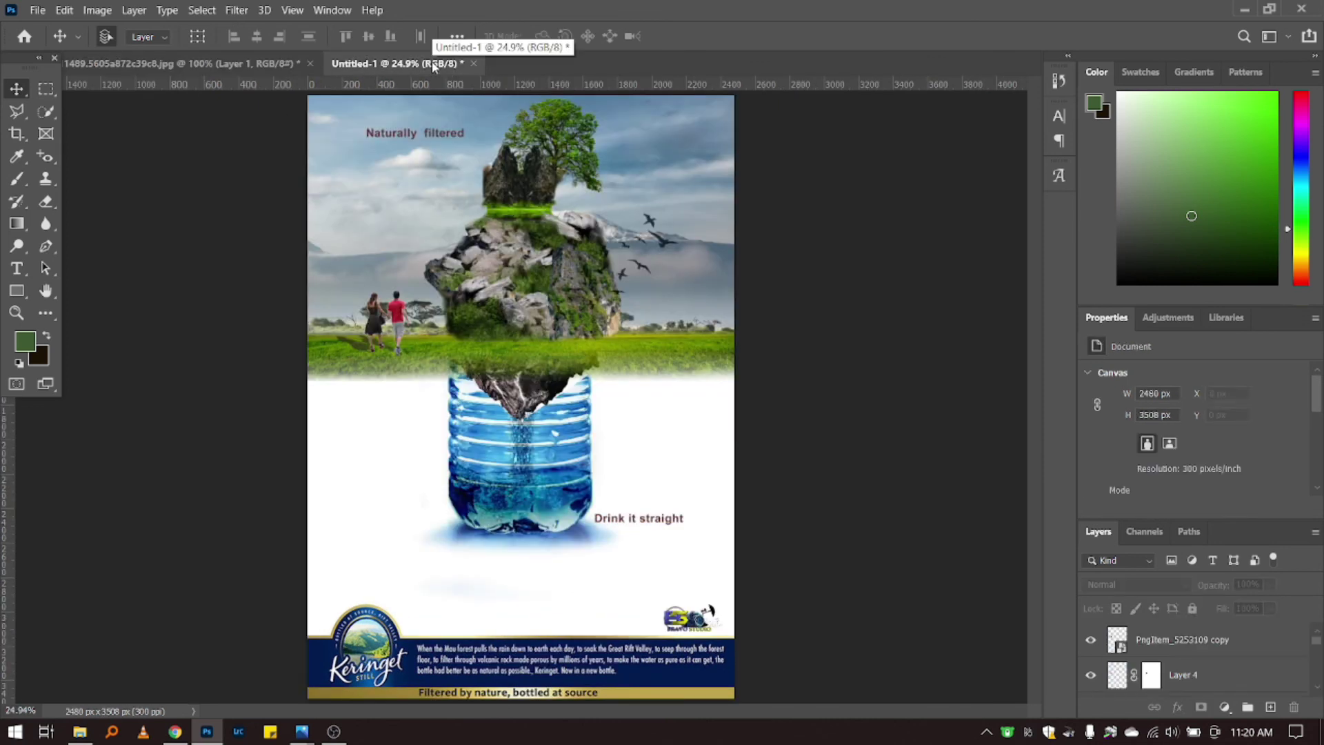